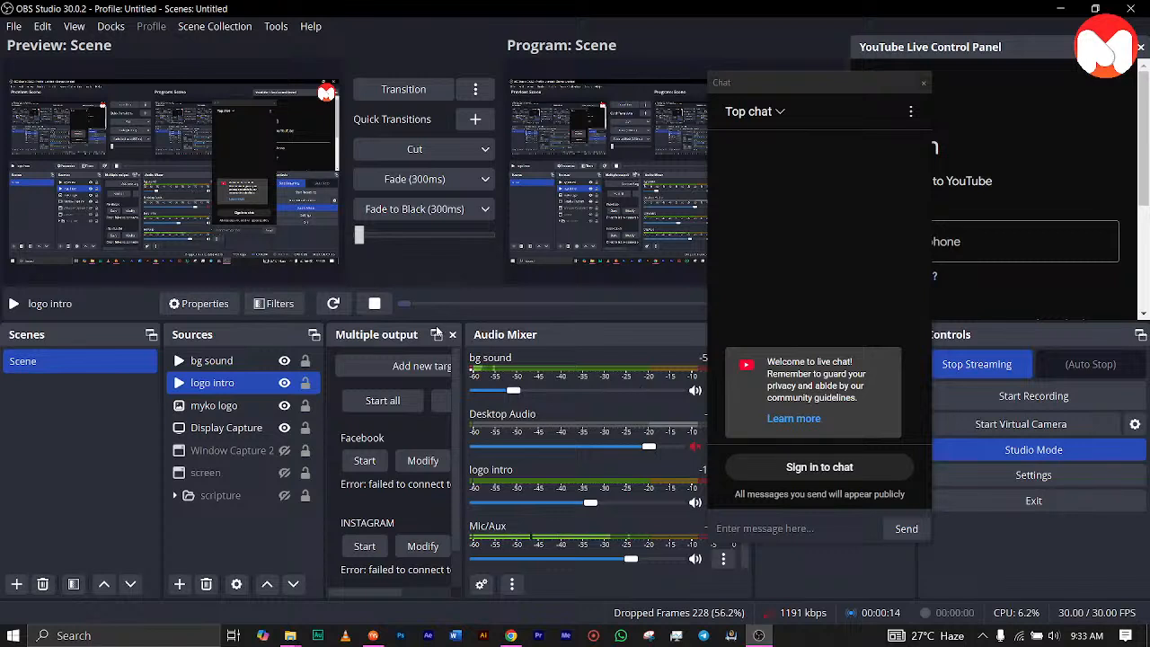
# Switch to Chrome, open facebook.com and set up a new live video with the Go live option.
pyautogui.click(366, 460)
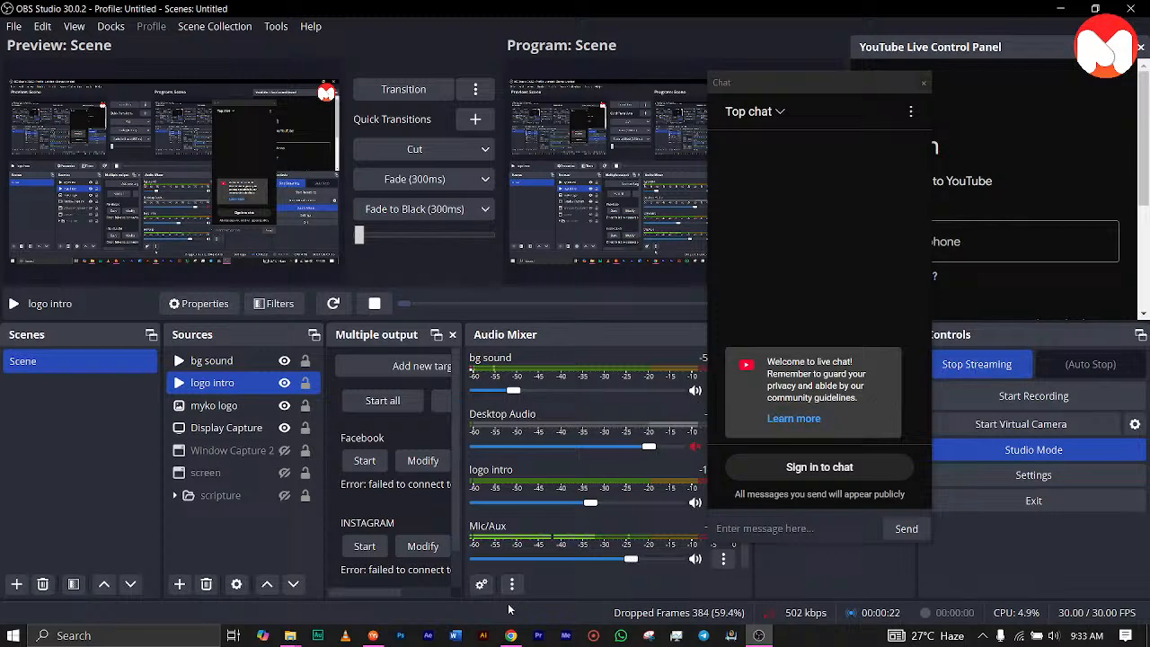
pyautogui.click(509, 635)
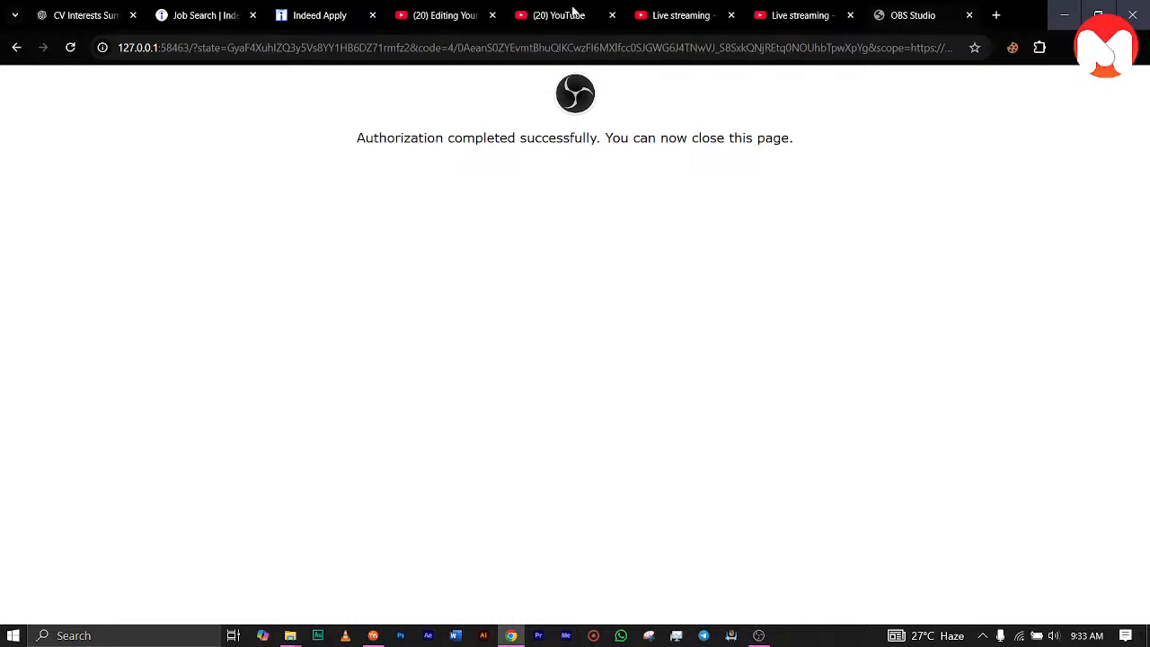
pyautogui.click(885, 47)
pyautogui.write('face')
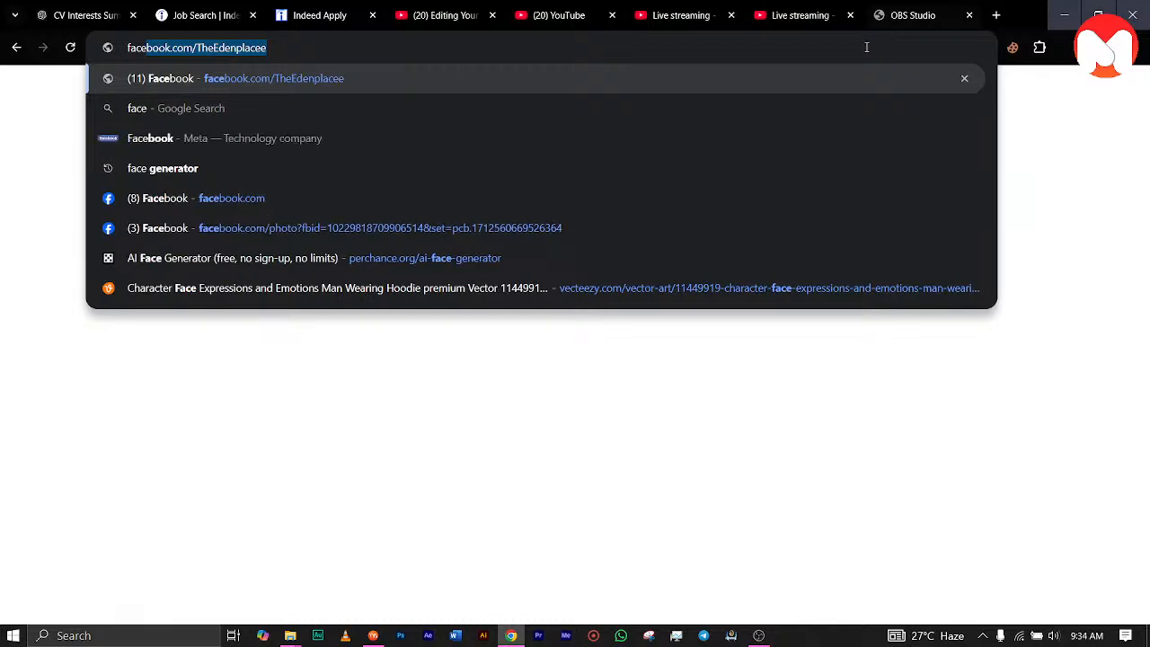
pyautogui.click(221, 199)
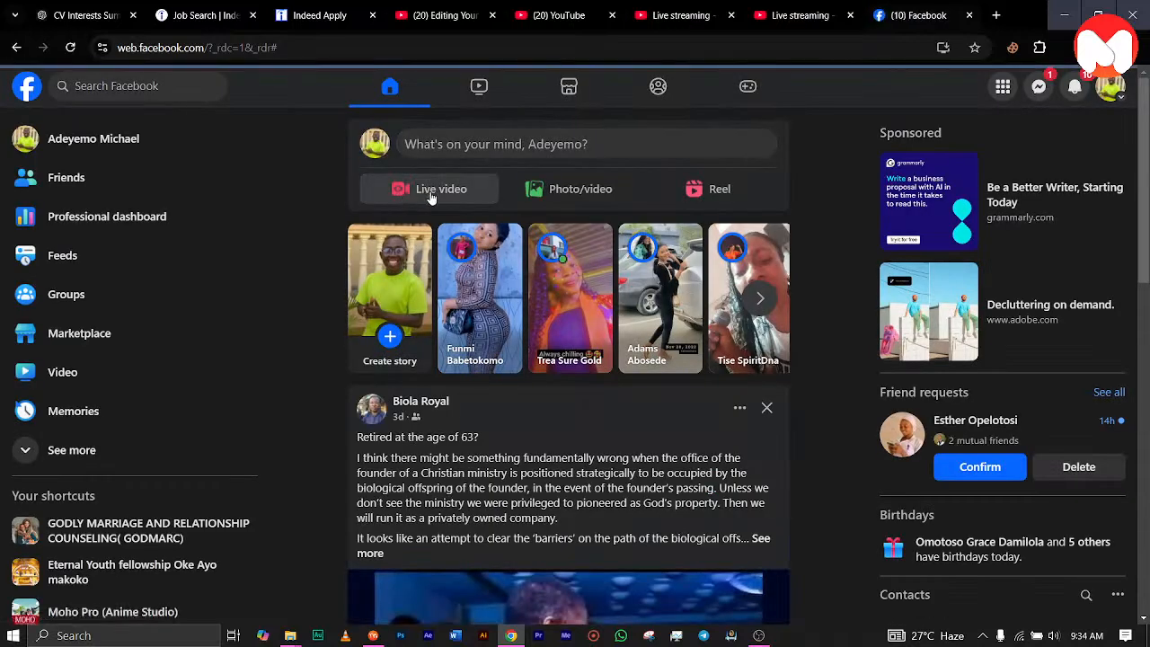
pyautogui.click(429, 192)
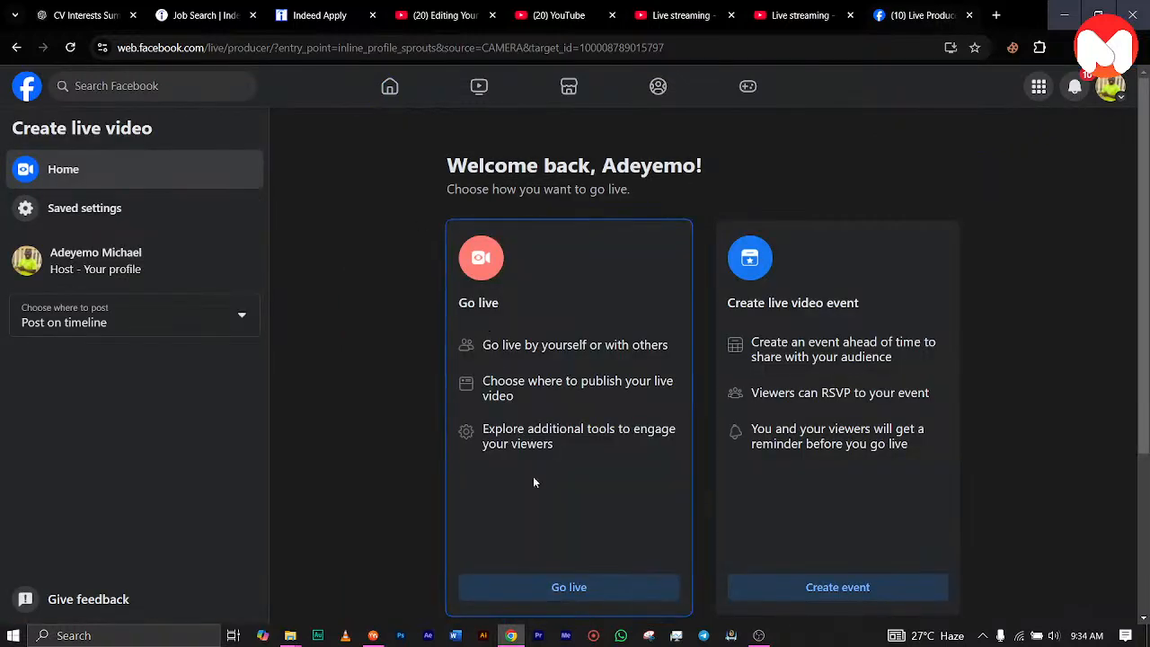
pyautogui.click(537, 580)
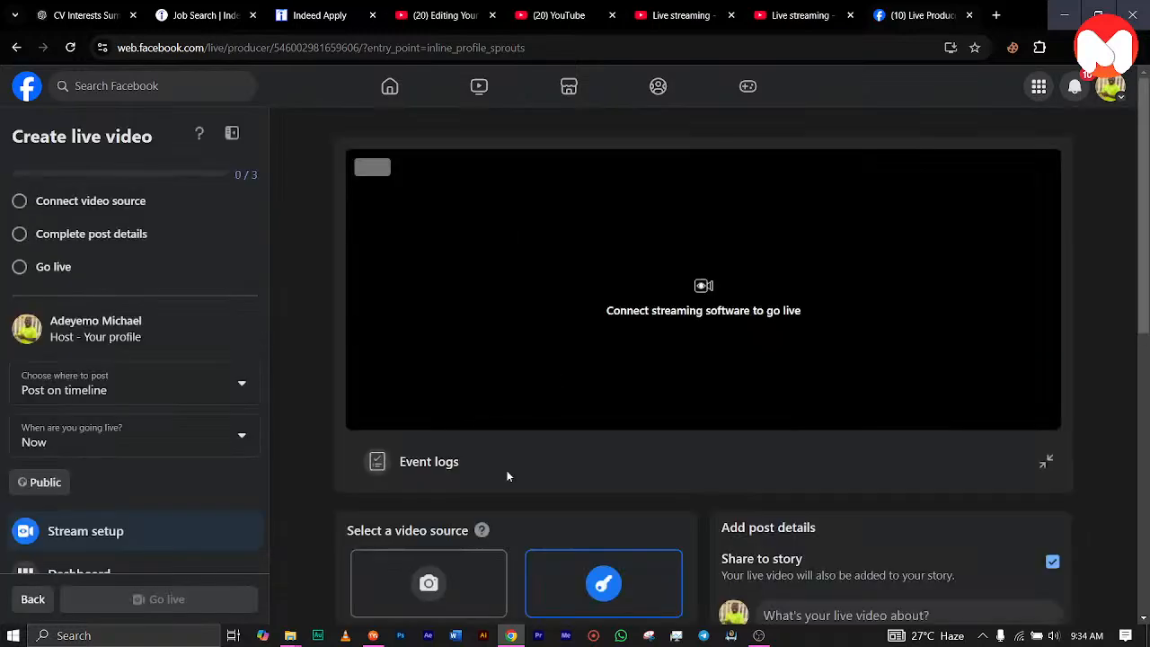
# Copy the Facebook stream key, switch to OBS Studio and replace the stream key of the Facebook output target with it.
pyautogui.scroll(-5, 554, 554)
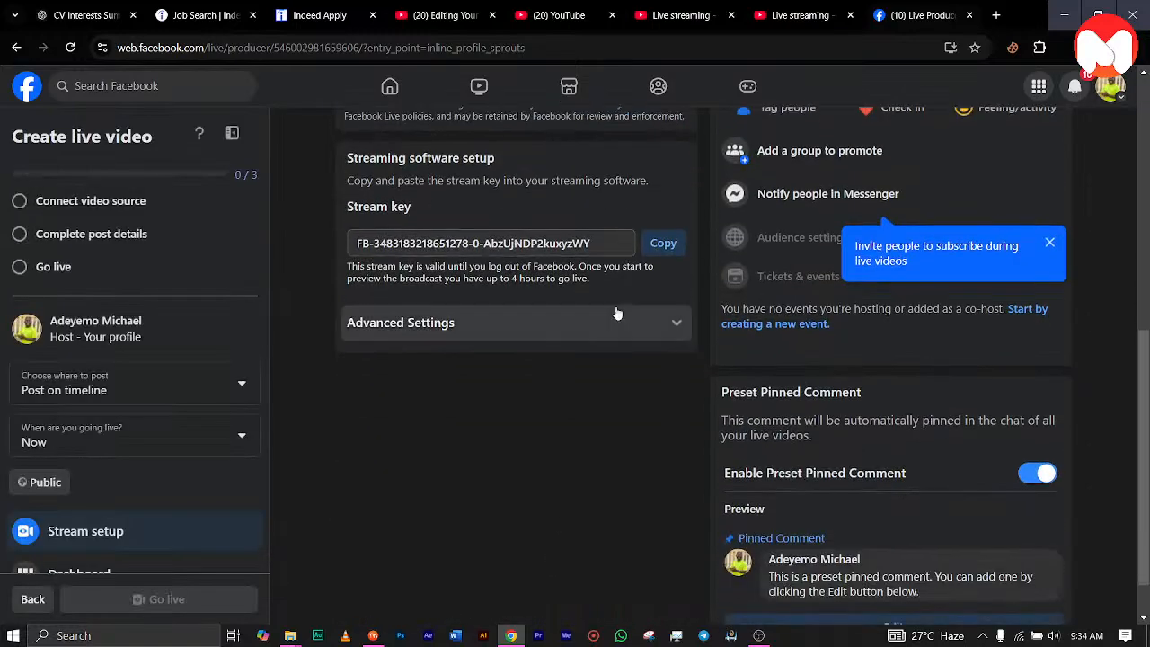
pyautogui.click(666, 240)
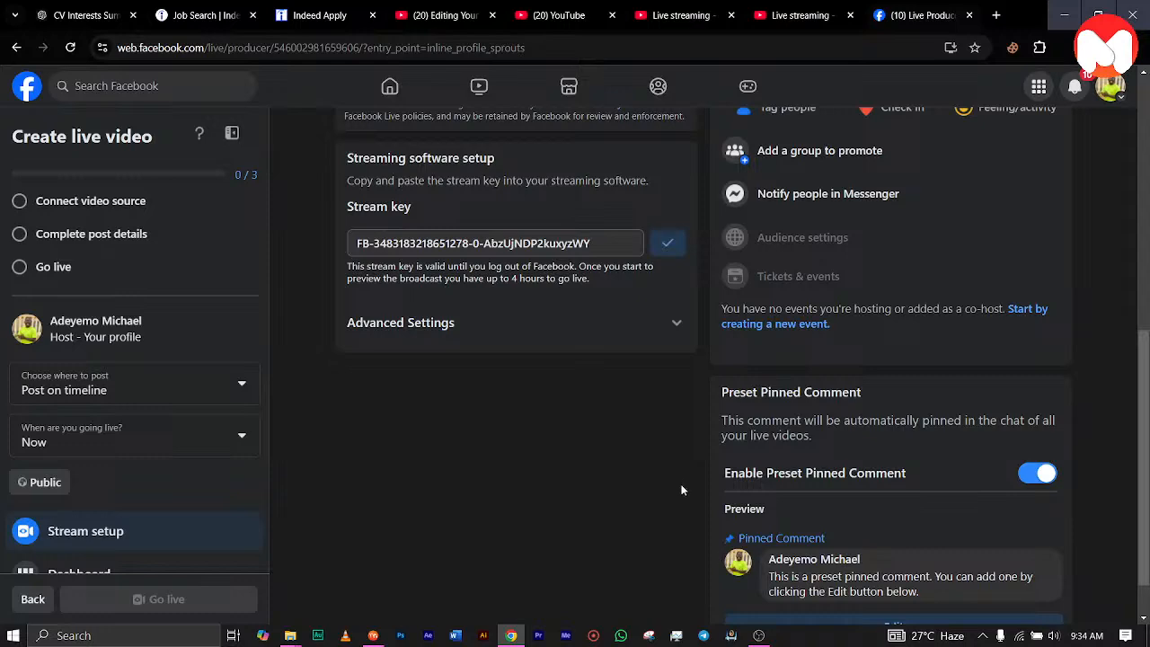
pyautogui.click(758, 635)
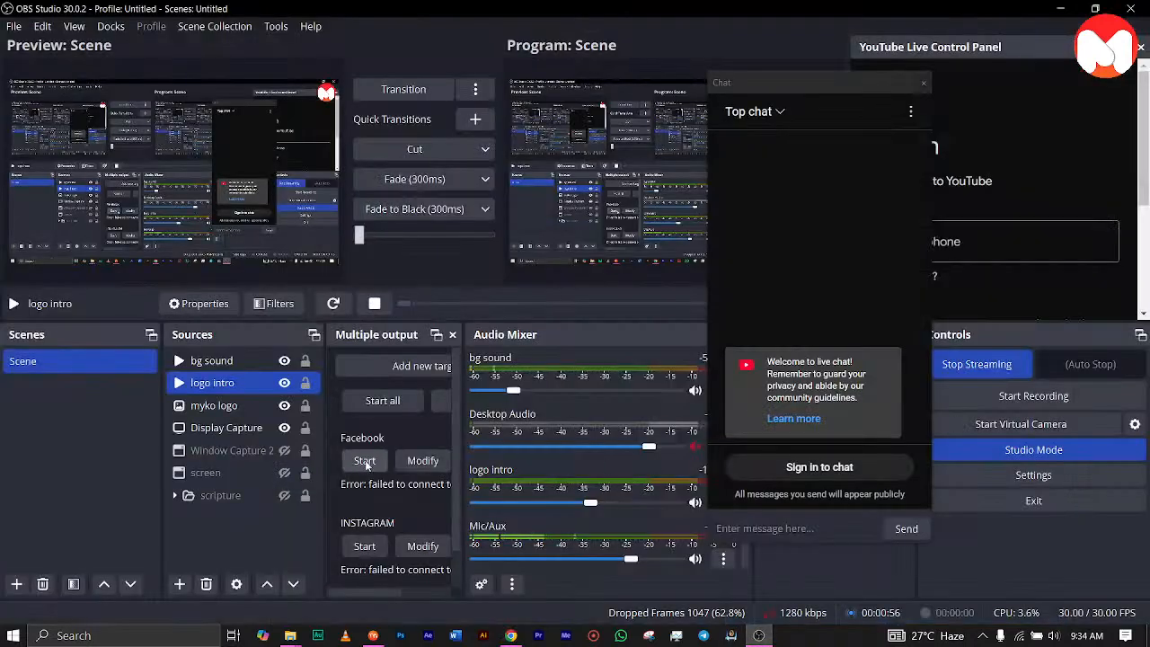
pyautogui.click(412, 460)
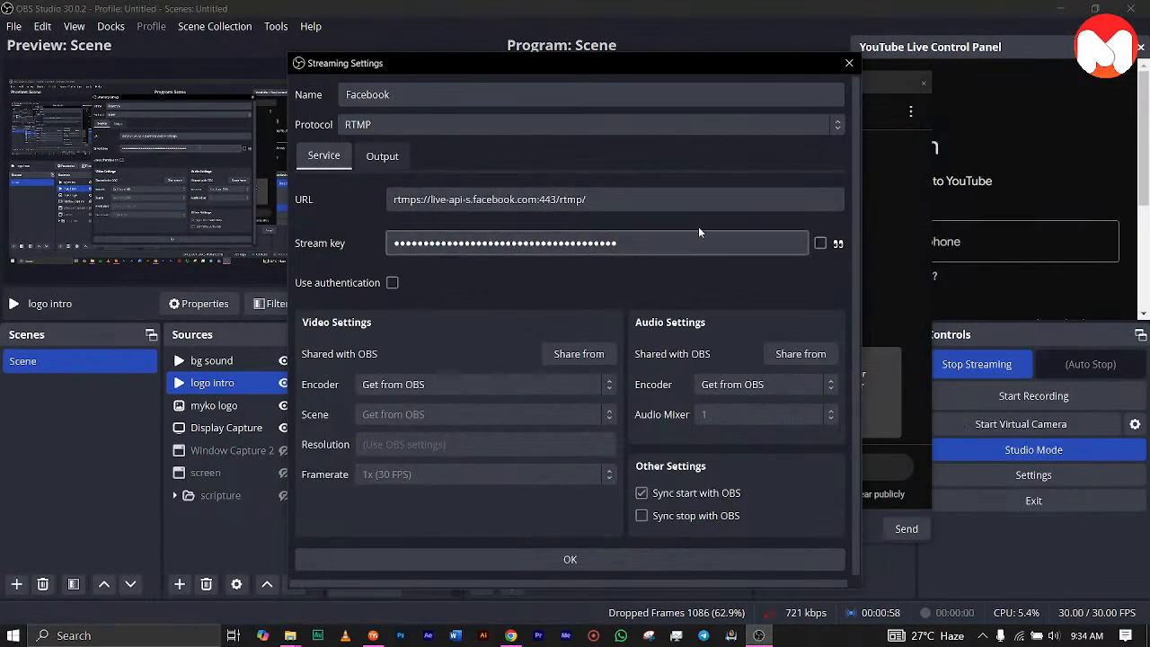
pyautogui.click(820, 242)
pyautogui.click(720, 251)
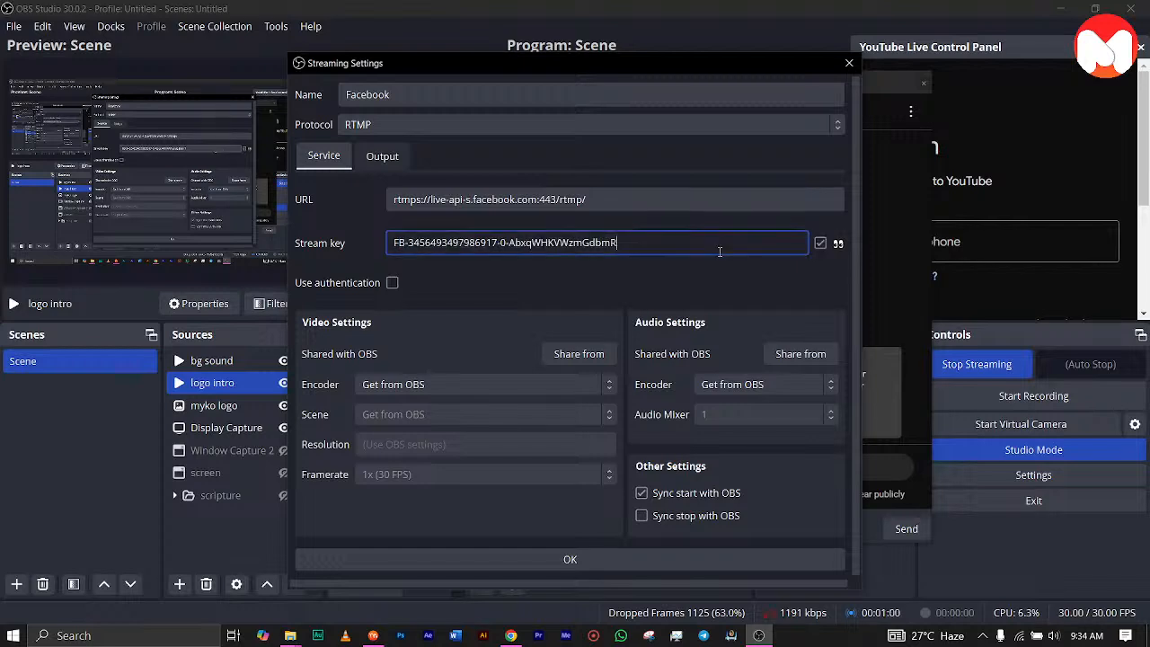
pyautogui.hotkey('ctrl', 'a')
pyautogui.hotkey('ctrl', 'v')
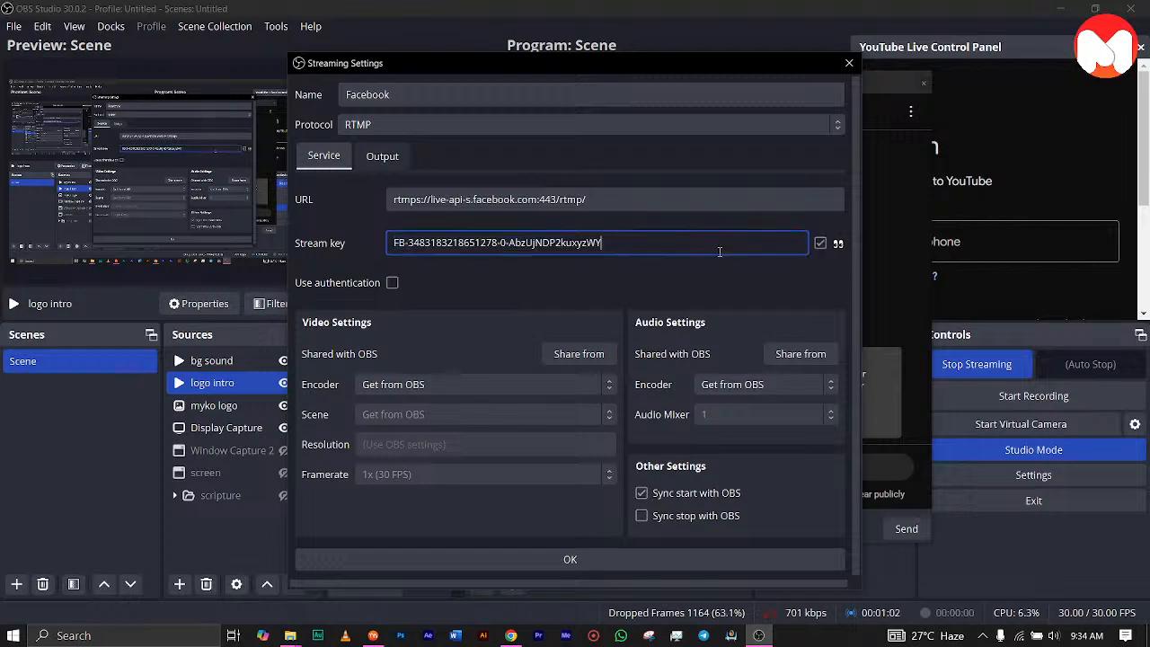
pyautogui.click(600, 553)
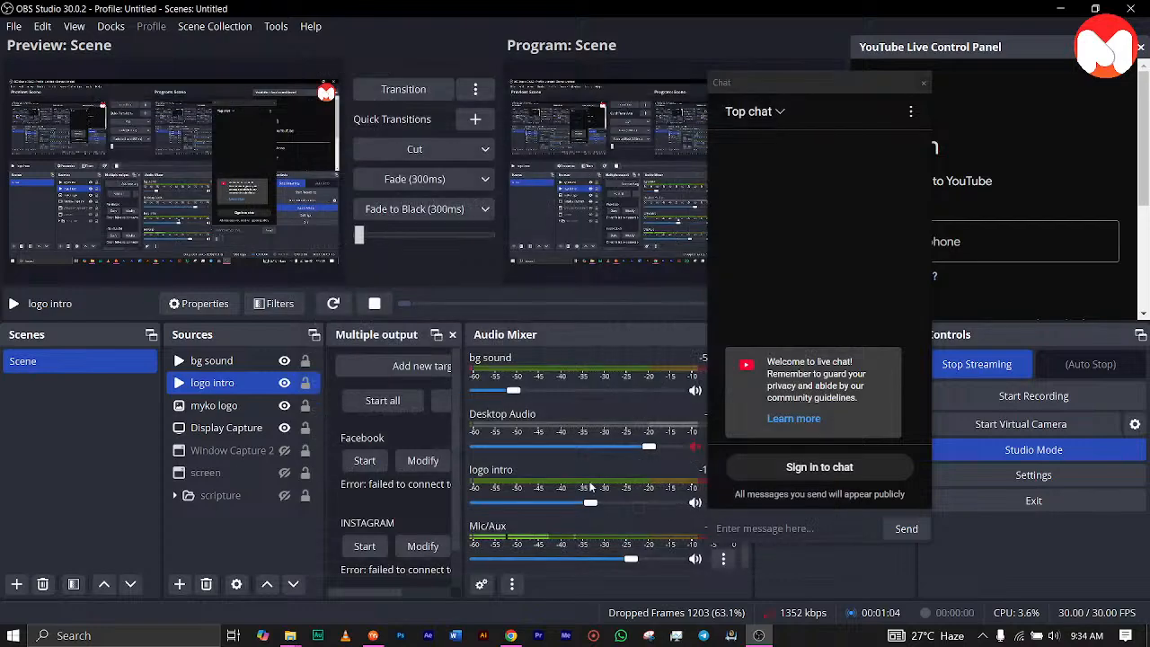
# Switch back to Chrome and title the live post "CREATE YOUR 2D CHARACTER IN MOHO PRO || YOUR JOURNEY INTO ANIMATION".
pyautogui.click(510, 635)
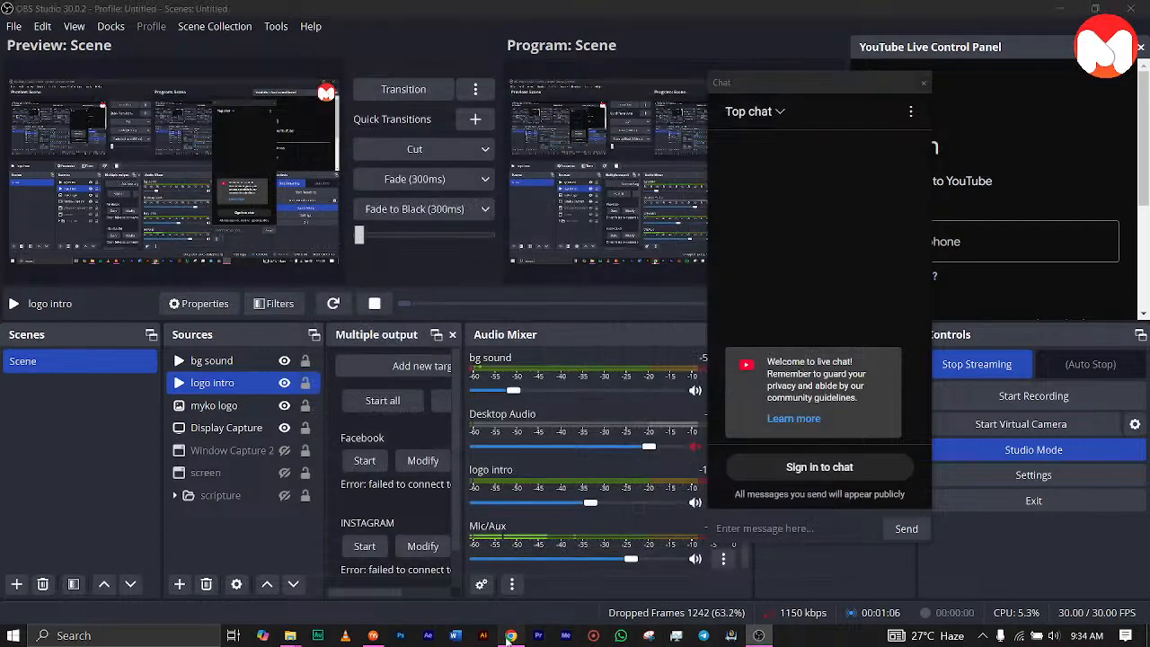
pyautogui.scroll(5, 518, 327)
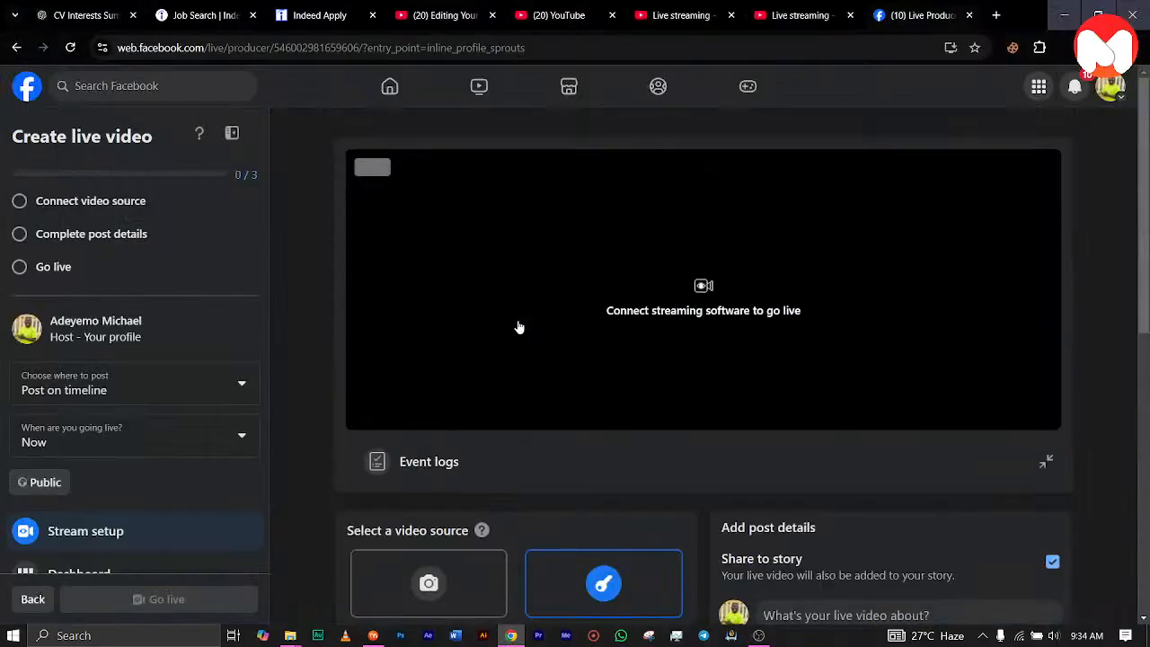
pyautogui.scroll(-5, 518, 326)
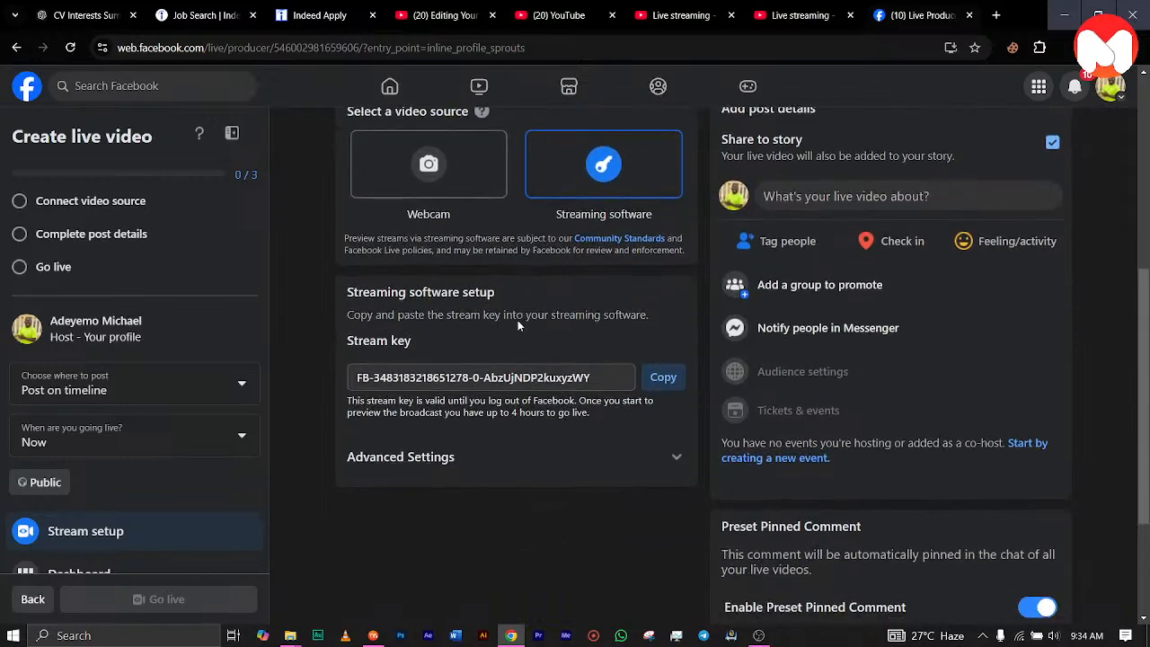
pyautogui.click(796, 199)
pyautogui.click(586, 279)
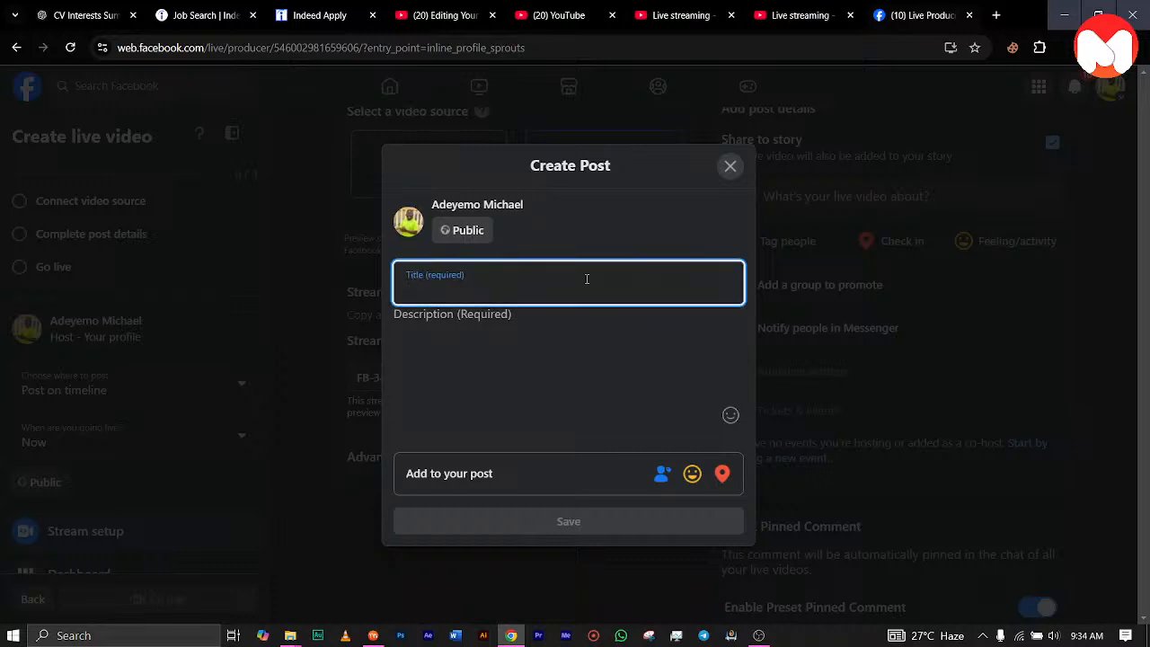
pyautogui.write('C')
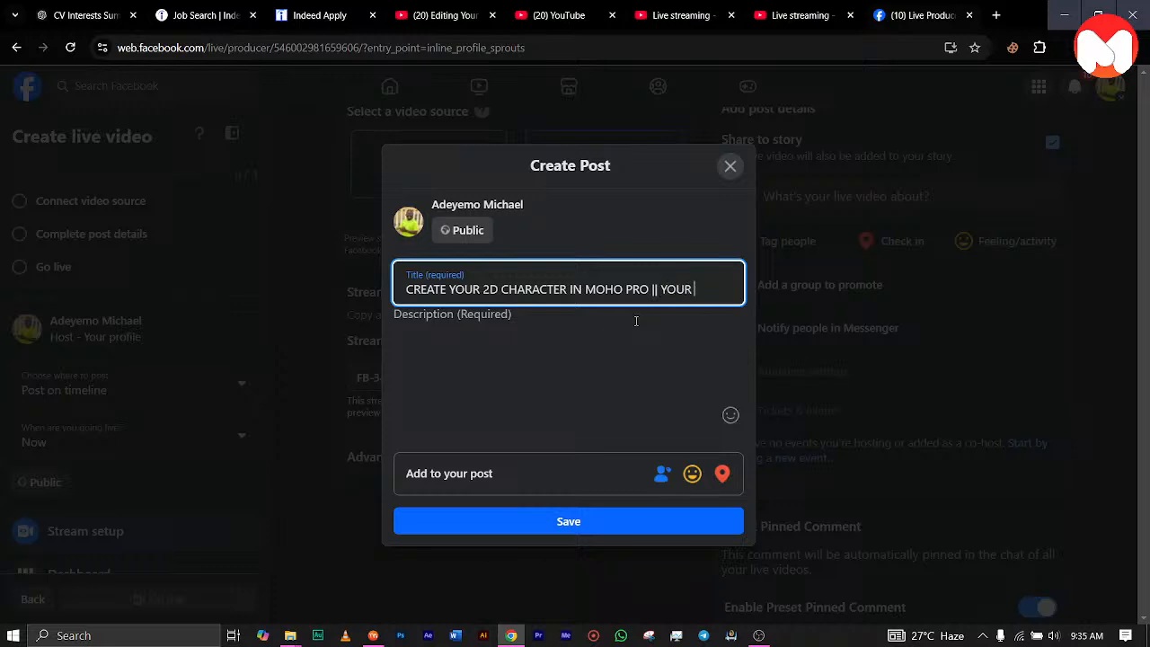
pyautogui.write('RNEY IN')
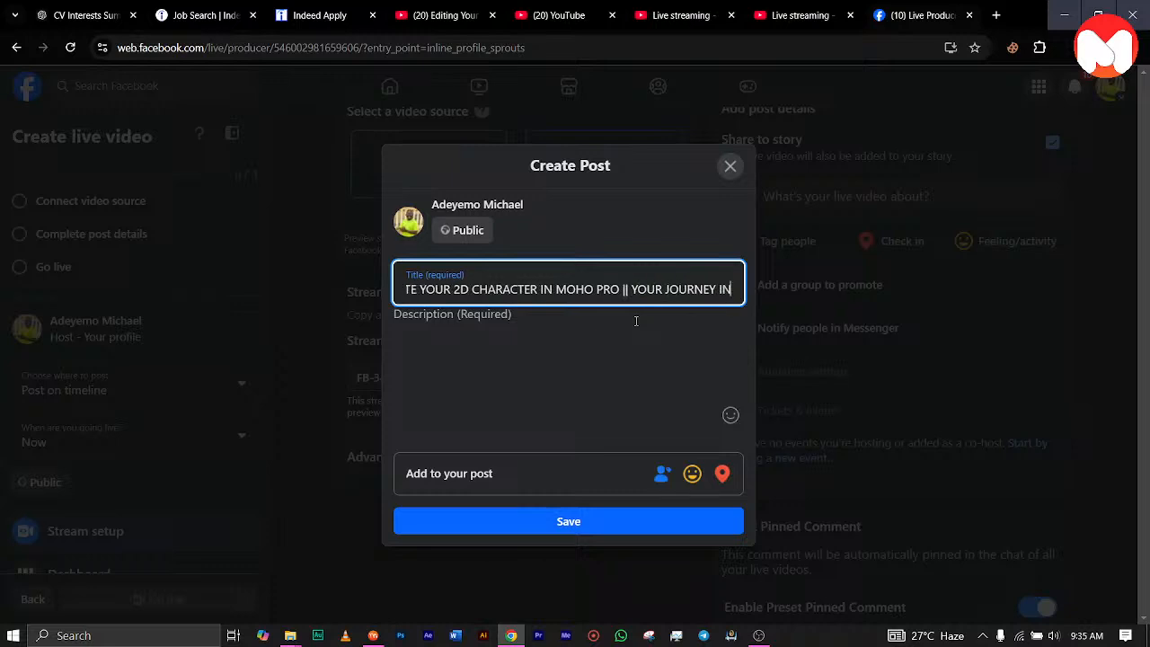
pyautogui.write('TO ANIMATION')
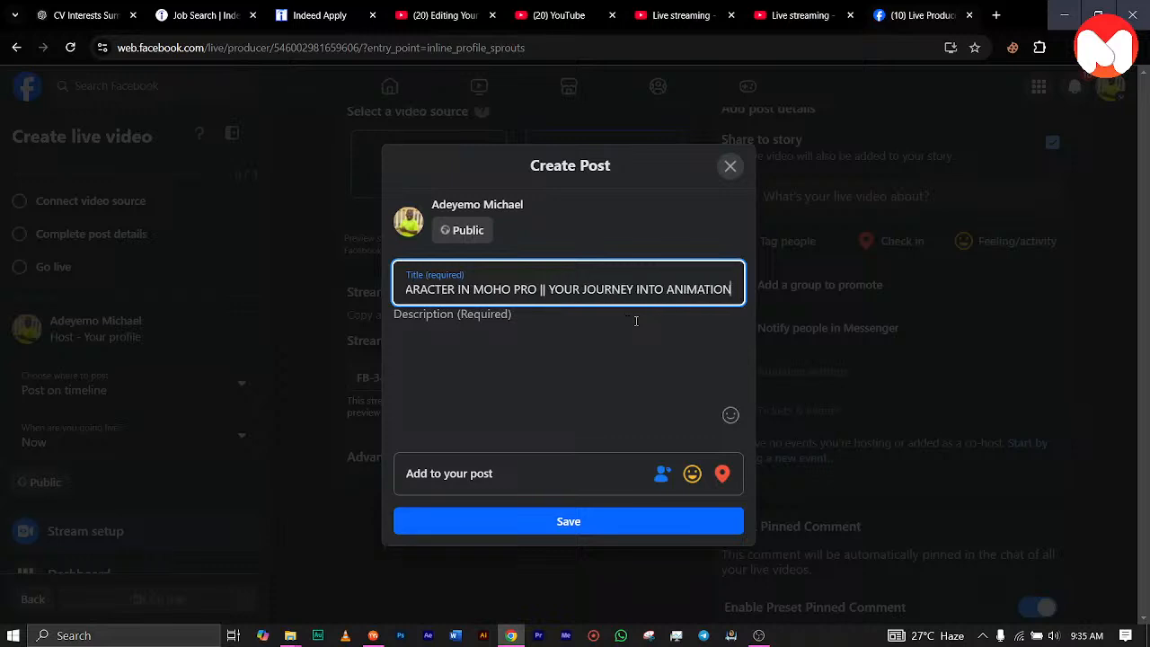
# Add the description "Are you interested in joining the animation community, this is the bedrock of your chance!!!" and save the post details.
pyautogui.click(607, 313)
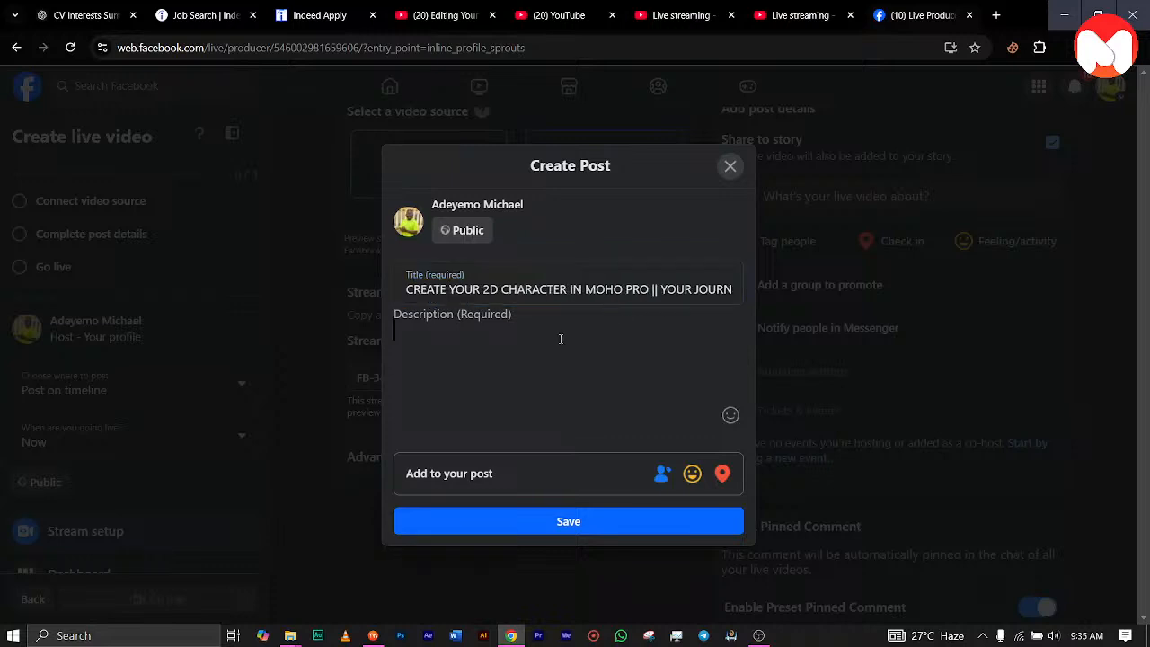
pyautogui.write('Are you interested in joining th')
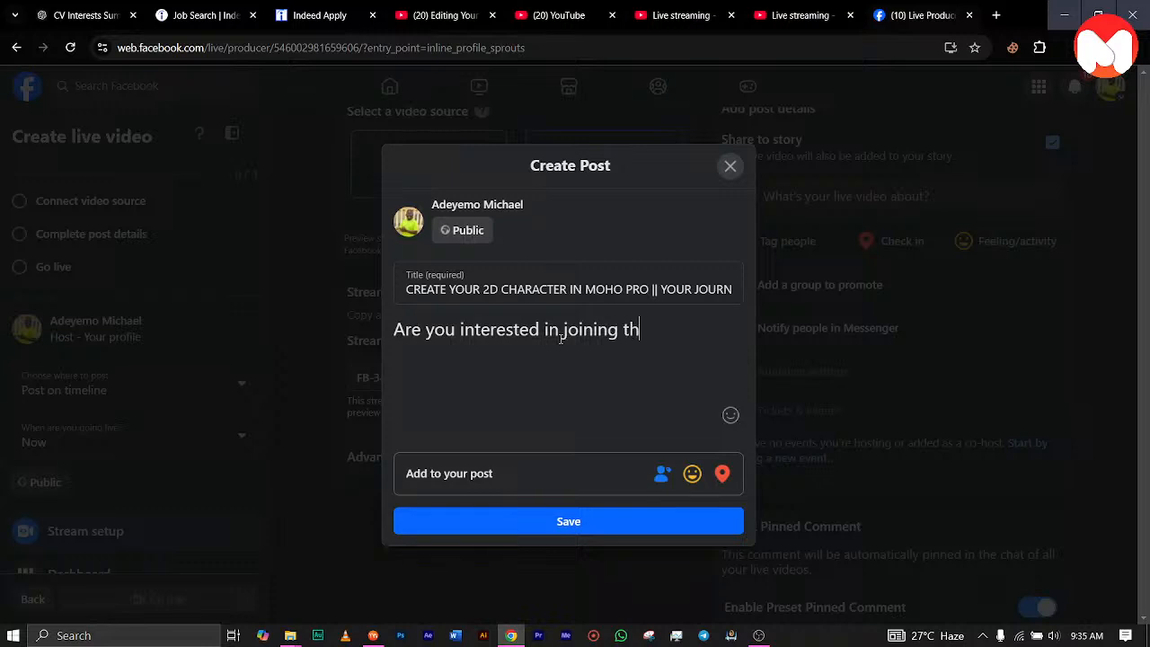
pyautogui.write('e animation c')
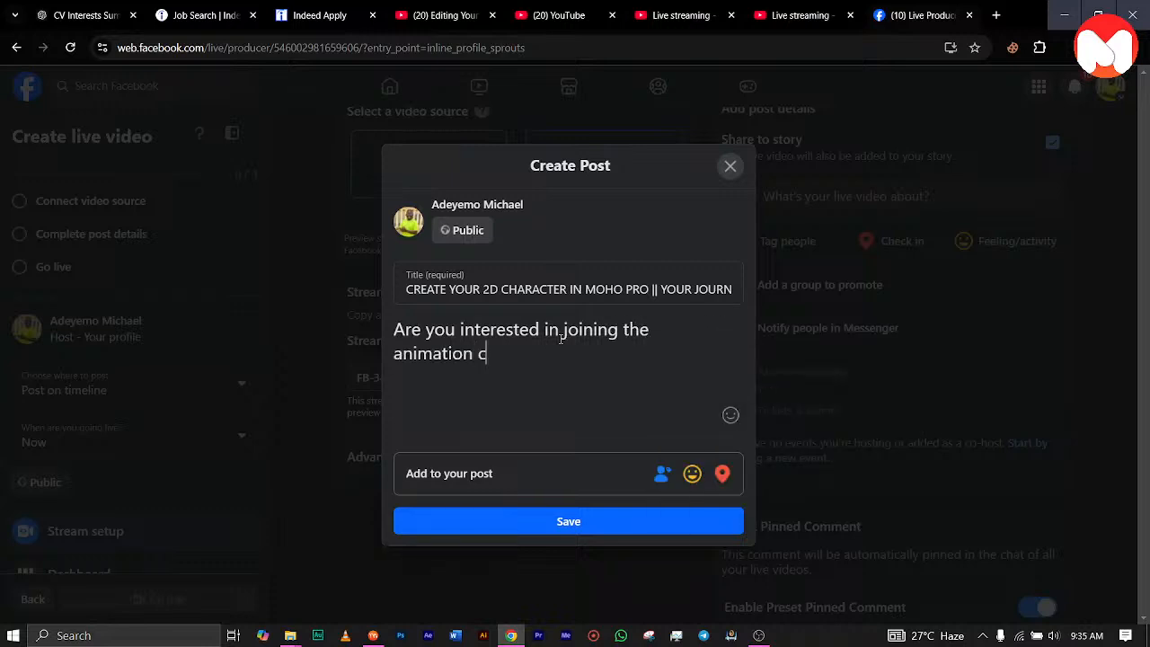
pyautogui.write('ommunity')
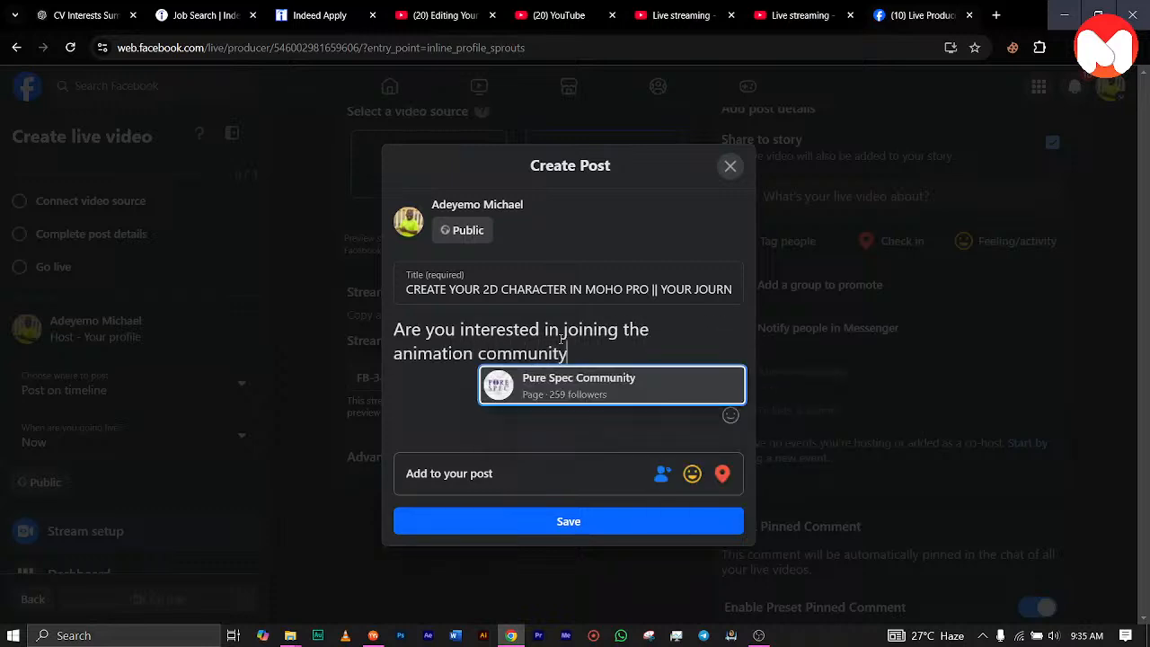
pyautogui.write(', this is th')
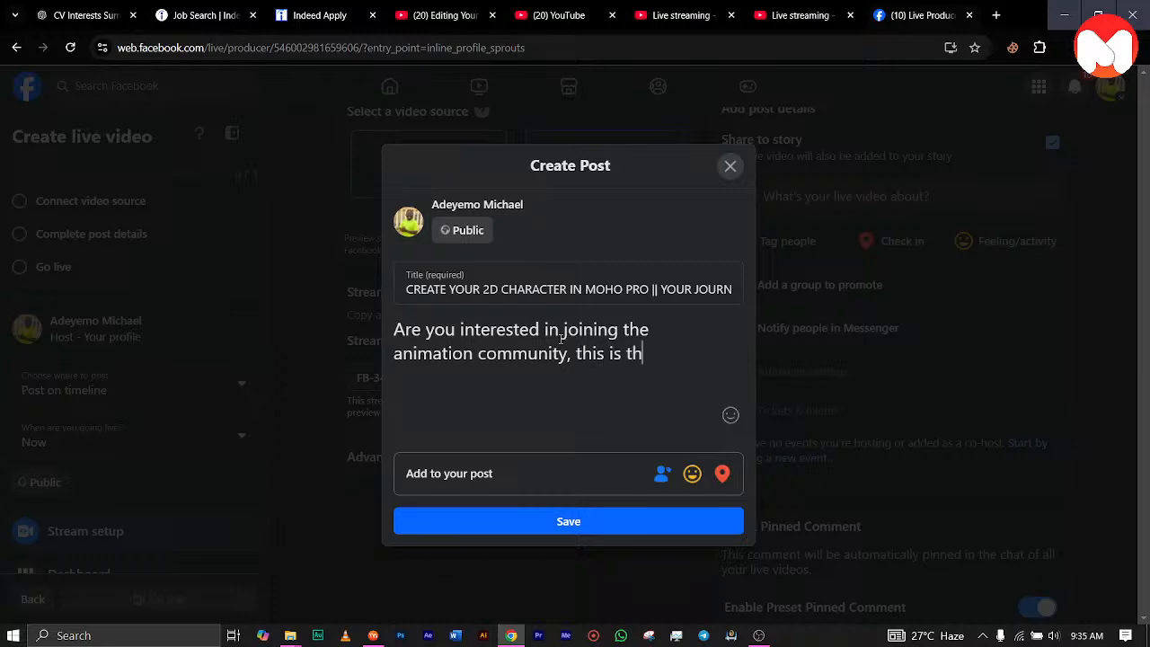
pyautogui.write('e bedrock of your chance!!!')
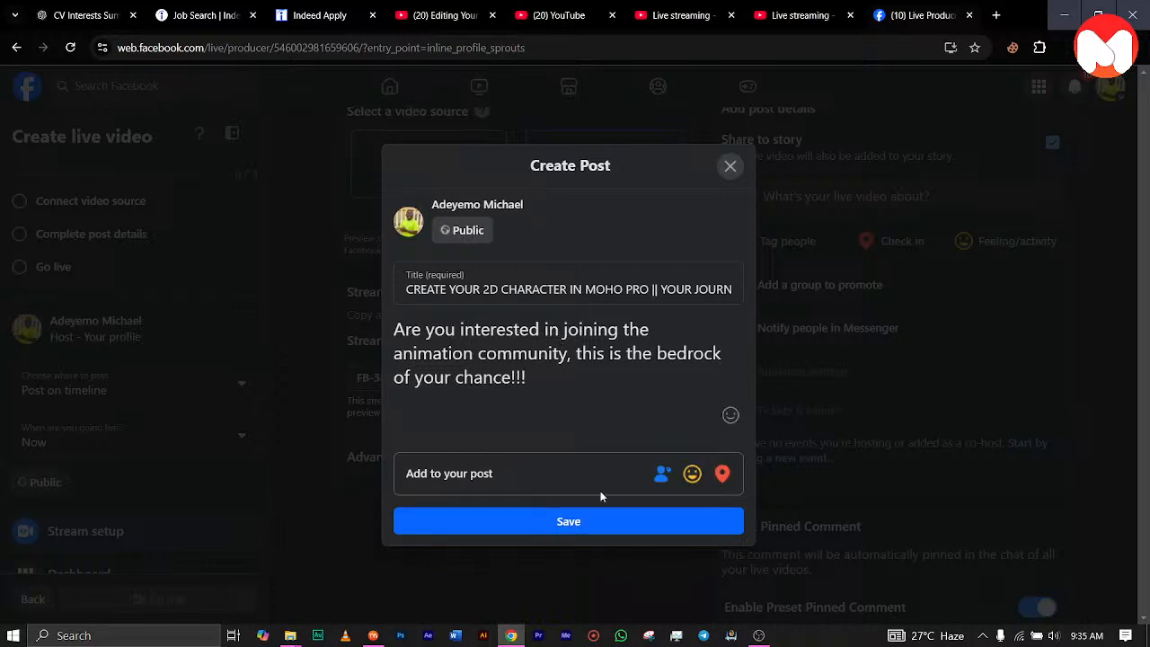
pyautogui.click(586, 519)
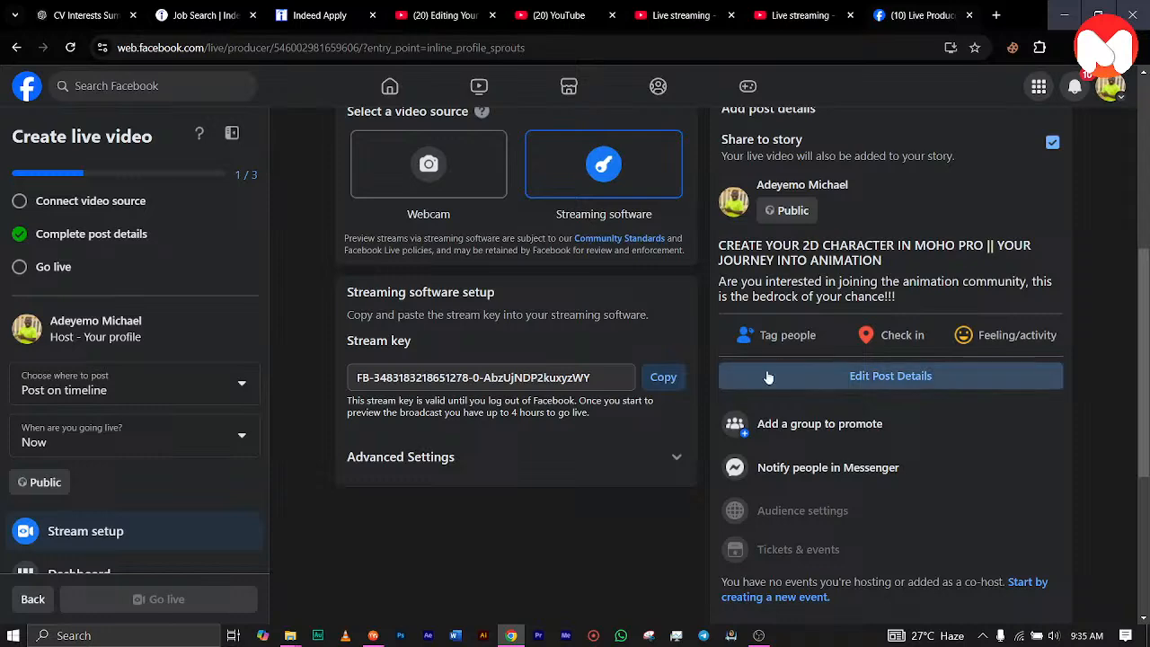
# Switch to OBS Studio and start streaming to the Facebook target of the multiple output list.
pyautogui.scroll(-4, 743, 440)
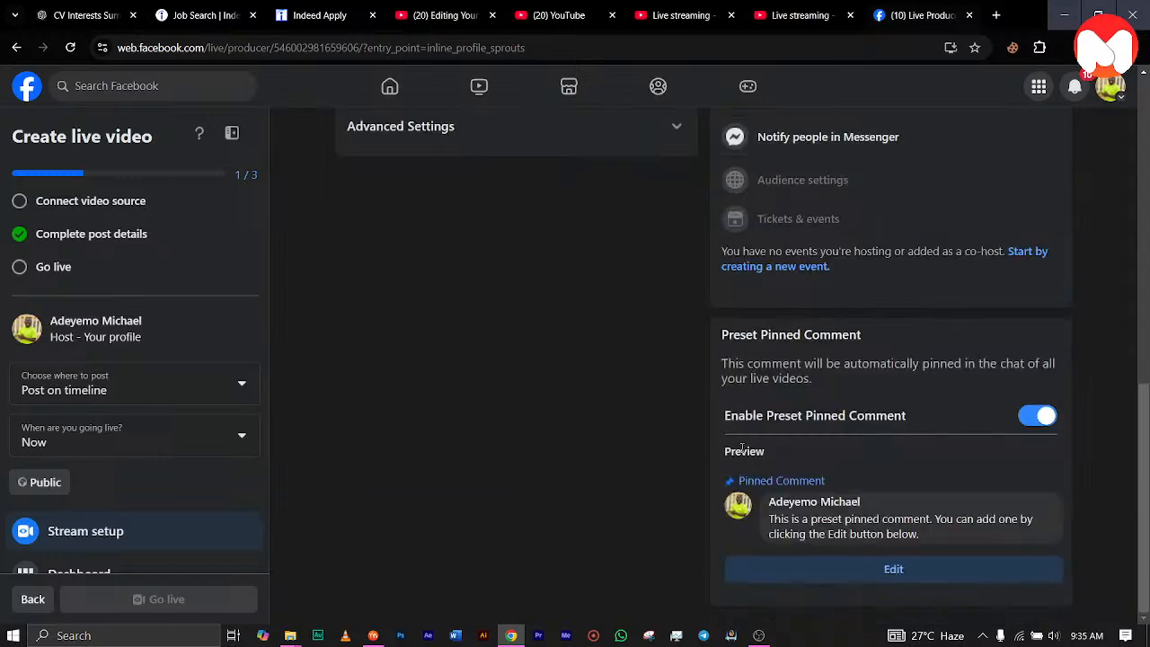
pyautogui.scroll(3, 809, 394)
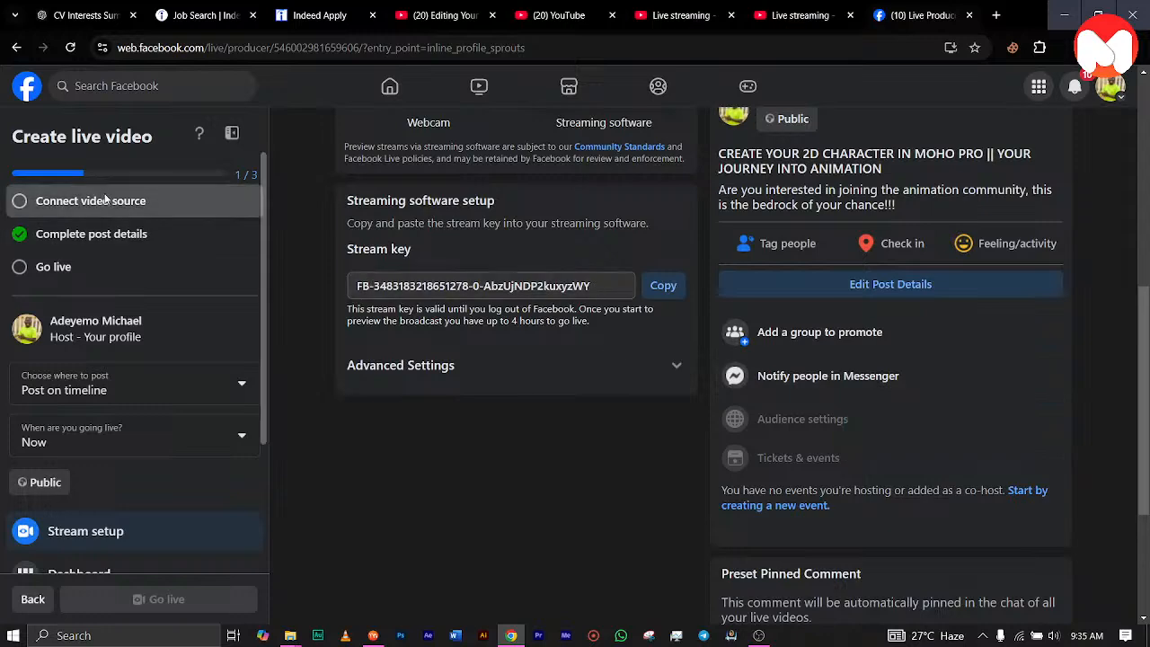
pyautogui.scroll(5, 393, 243)
pyautogui.scroll(-1, 392, 244)
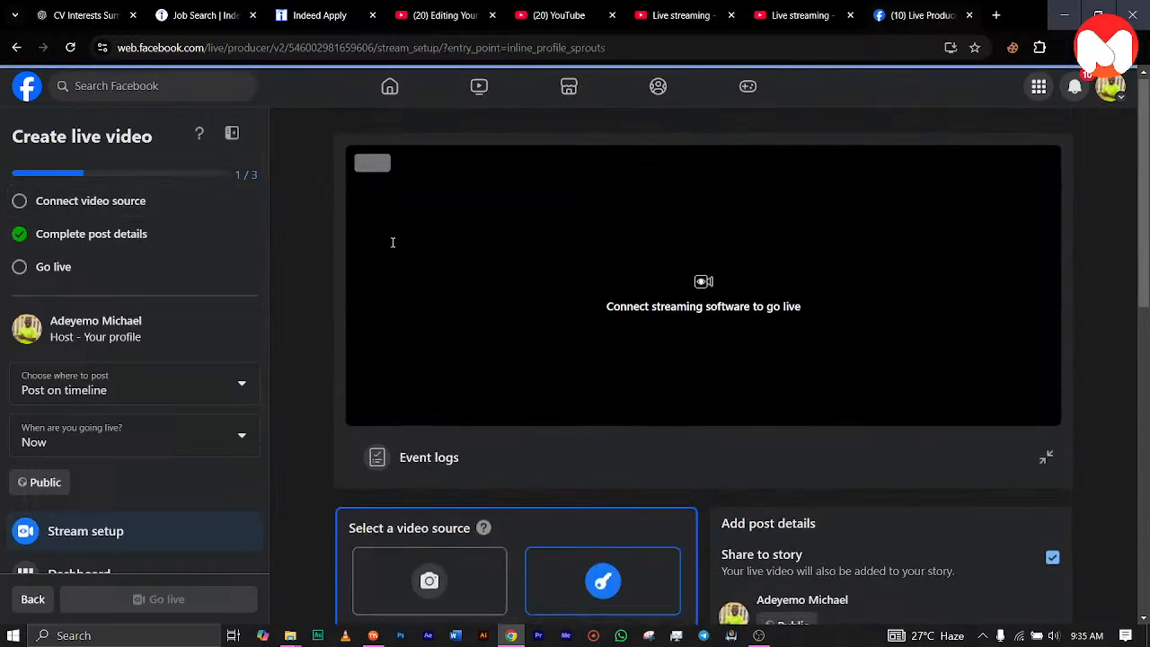
pyautogui.scroll(-1, 392, 247)
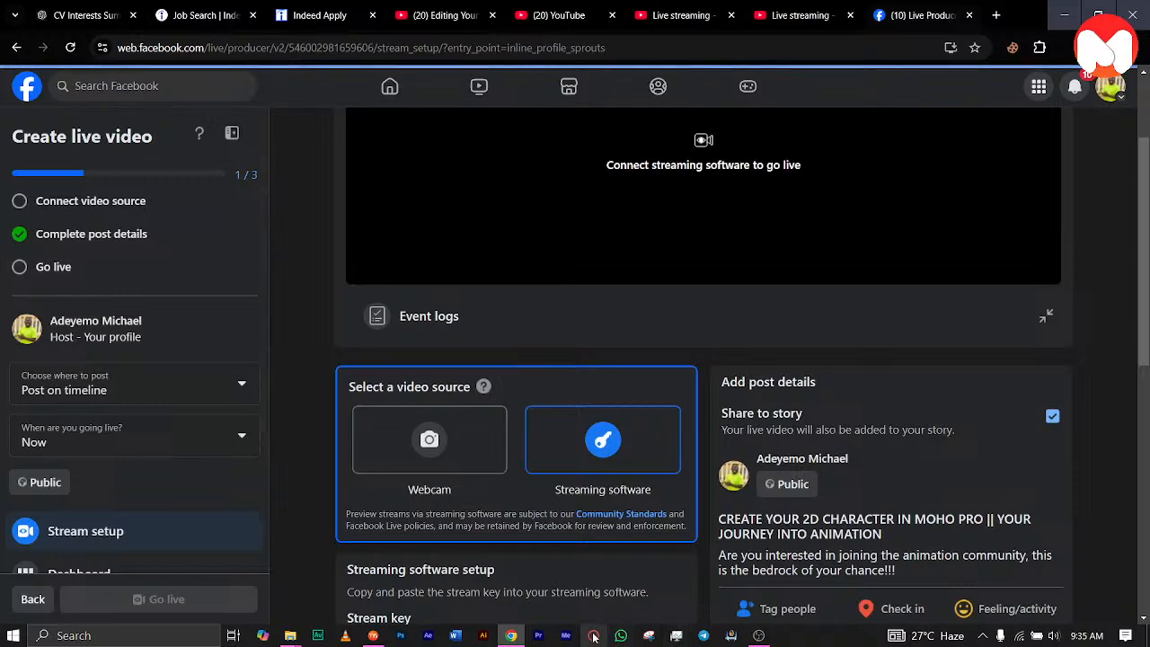
pyautogui.click(735, 635)
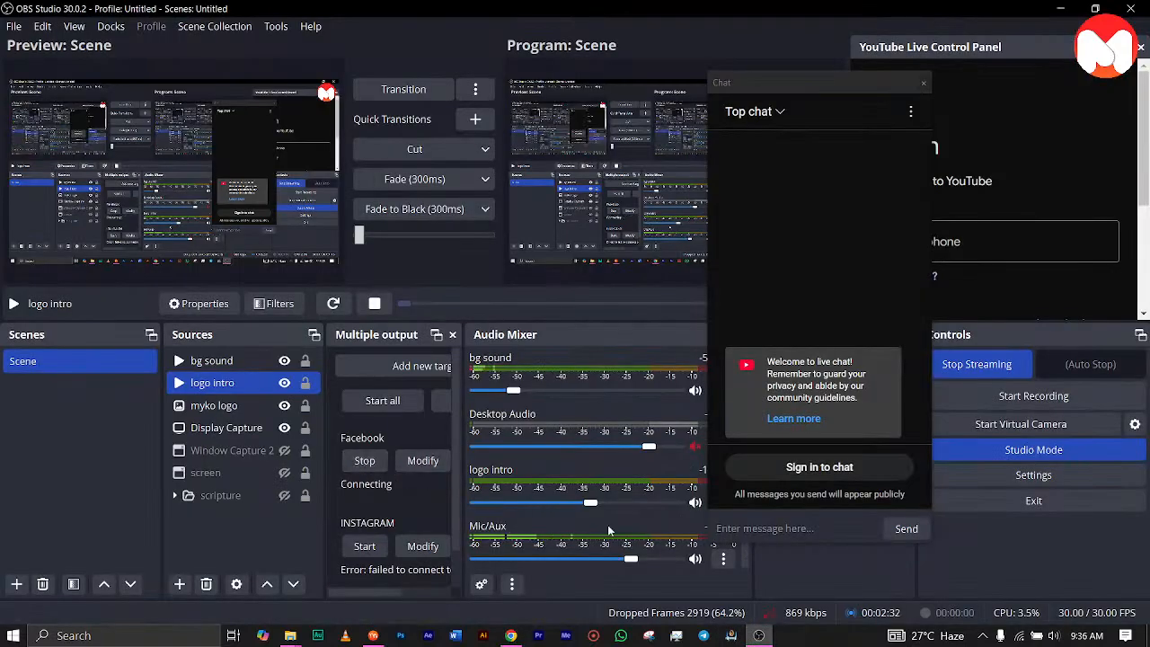
# Switch back to Chrome and go live with the connected video on Facebook.
pyautogui.click(510, 635)
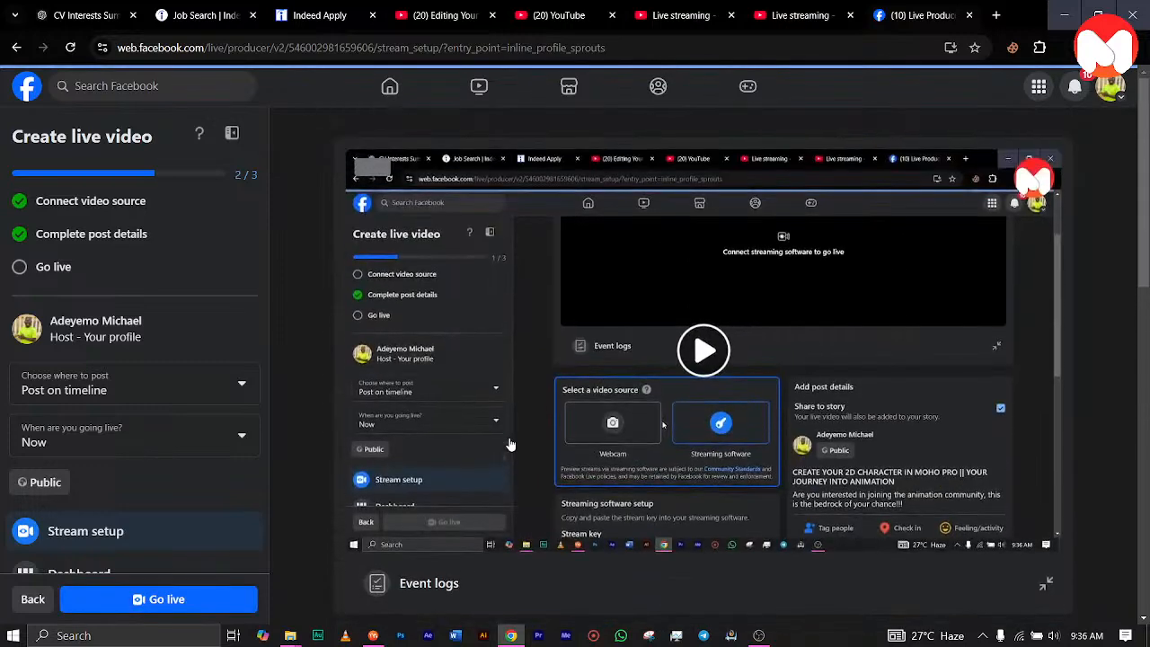
pyautogui.scroll(-6, 510, 444)
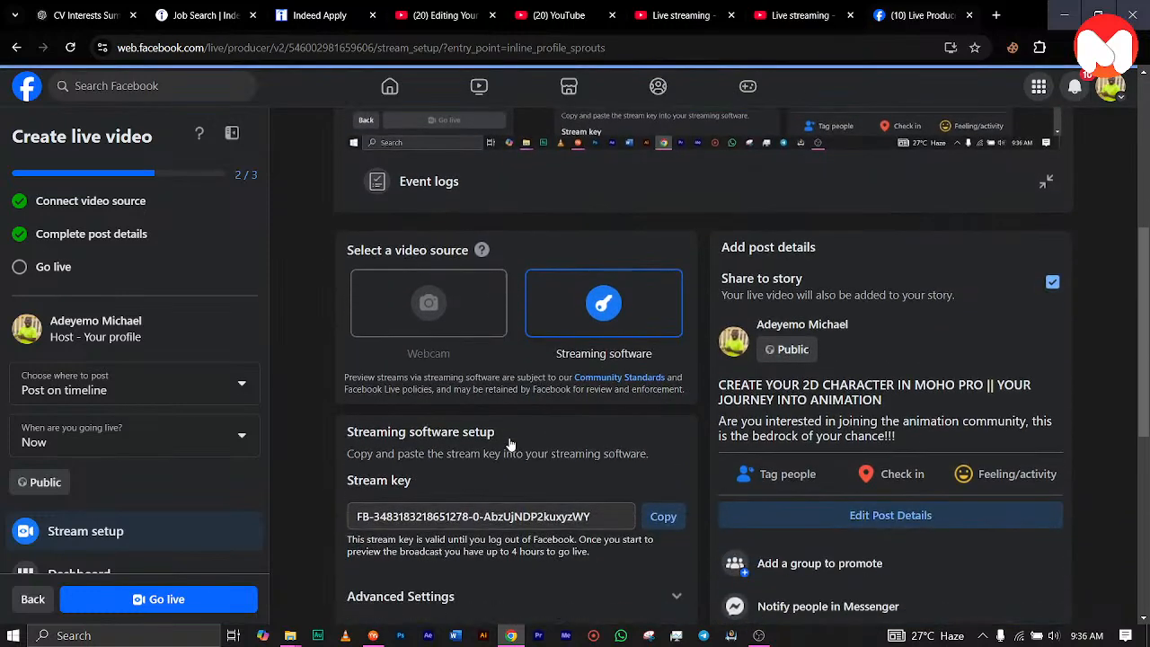
pyautogui.scroll(-1, 510, 445)
pyautogui.click(194, 610)
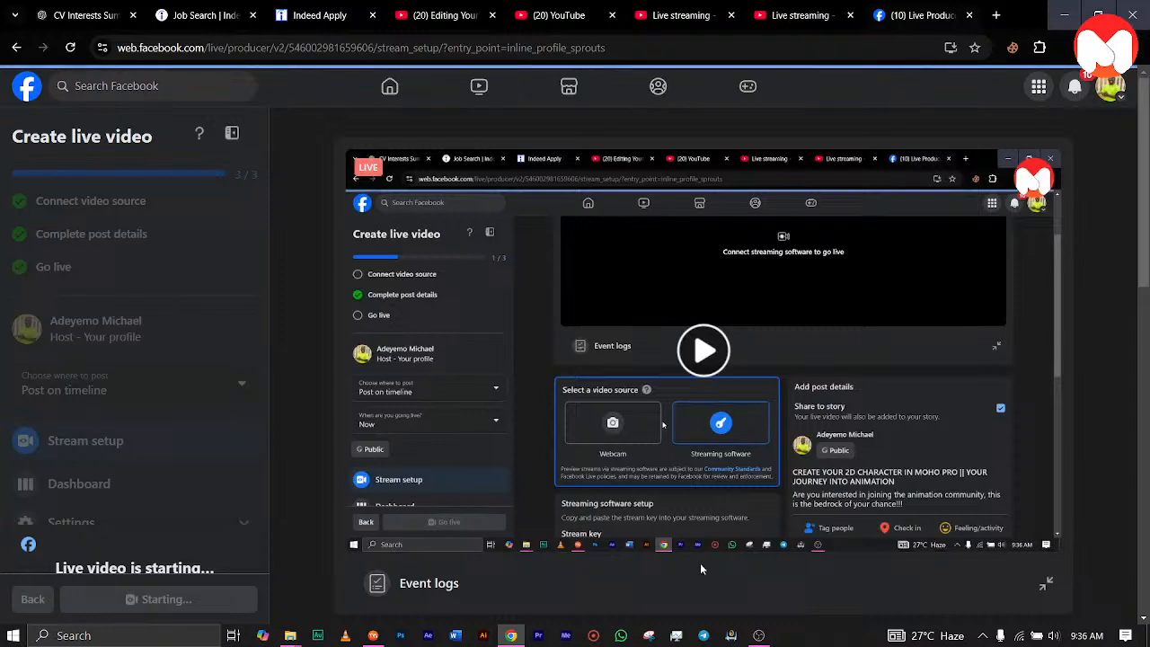
# Silence Windows notifications during the broadcast by setting Focus assist to Alarms only.
pyautogui.rightClick(1122, 639)
pyautogui.moveTo(1076, 568)
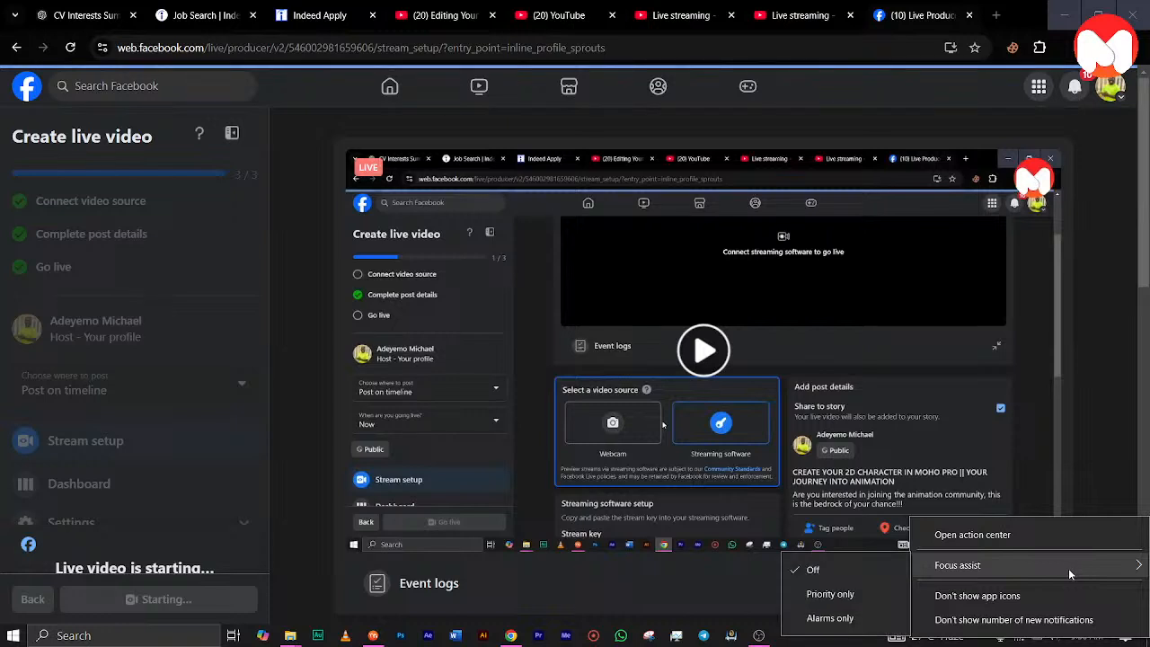
pyautogui.click(830, 618)
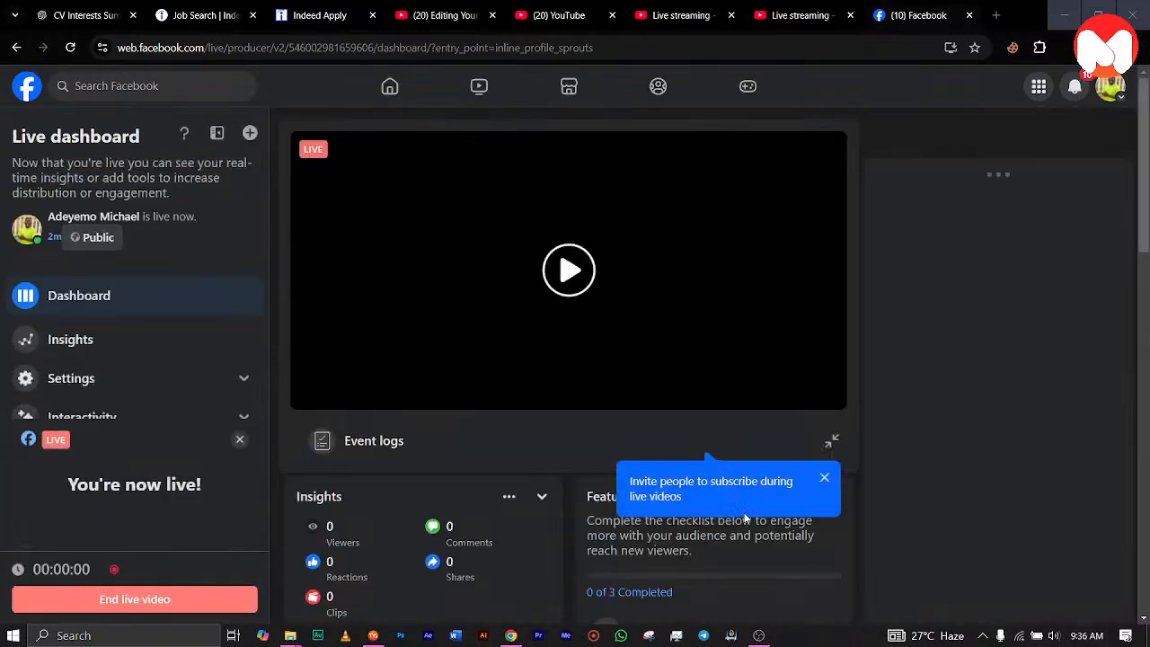
# Look over the Facebook live dashboard and switch to OBS Studio to check the running outputs.
pyautogui.scroll(-4, 739, 518)
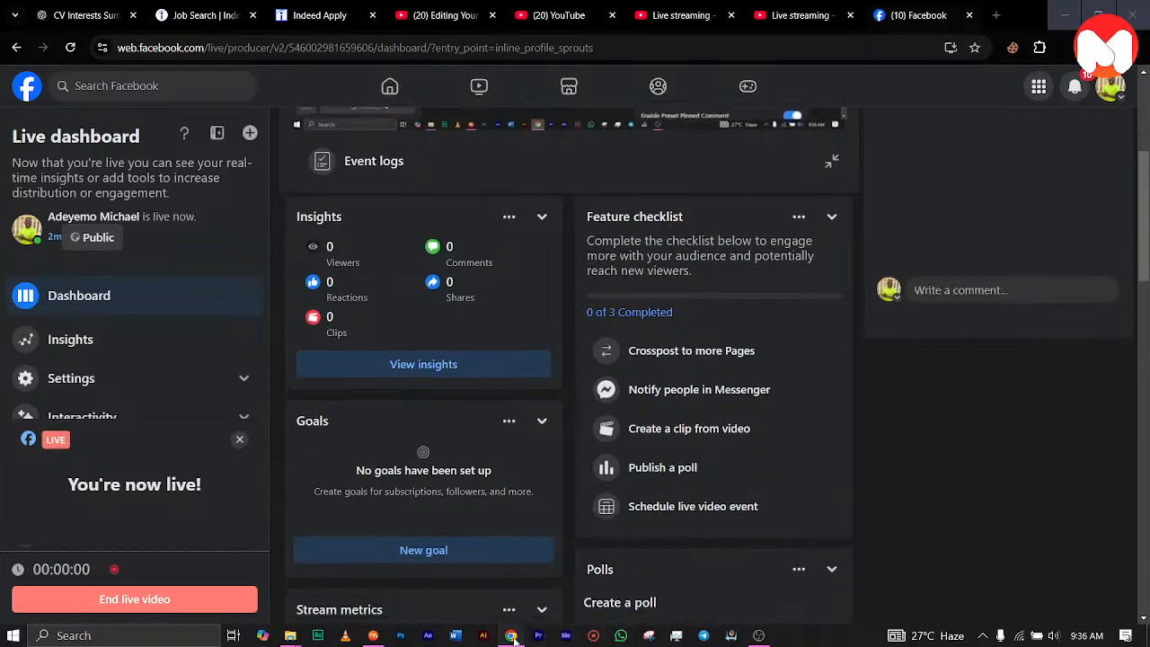
pyautogui.click(758, 635)
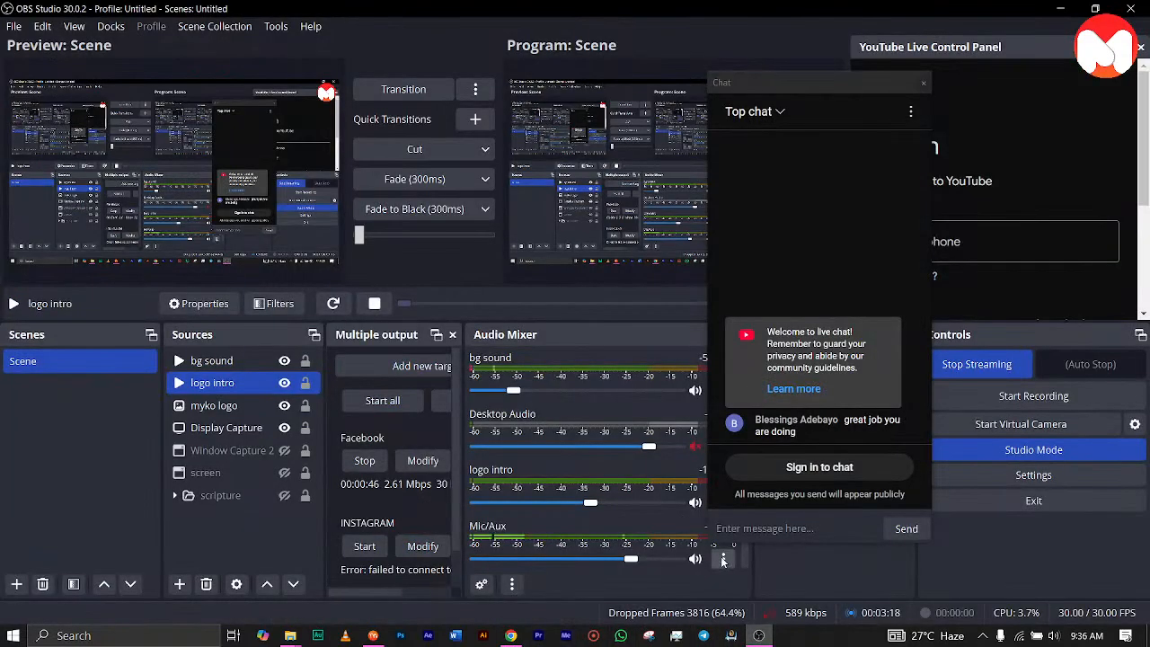
# Switch to Moho Pro, collapse the Mouth Front layer and hide the JESSICA FRONT.png reference layer.
pyautogui.click(373, 635)
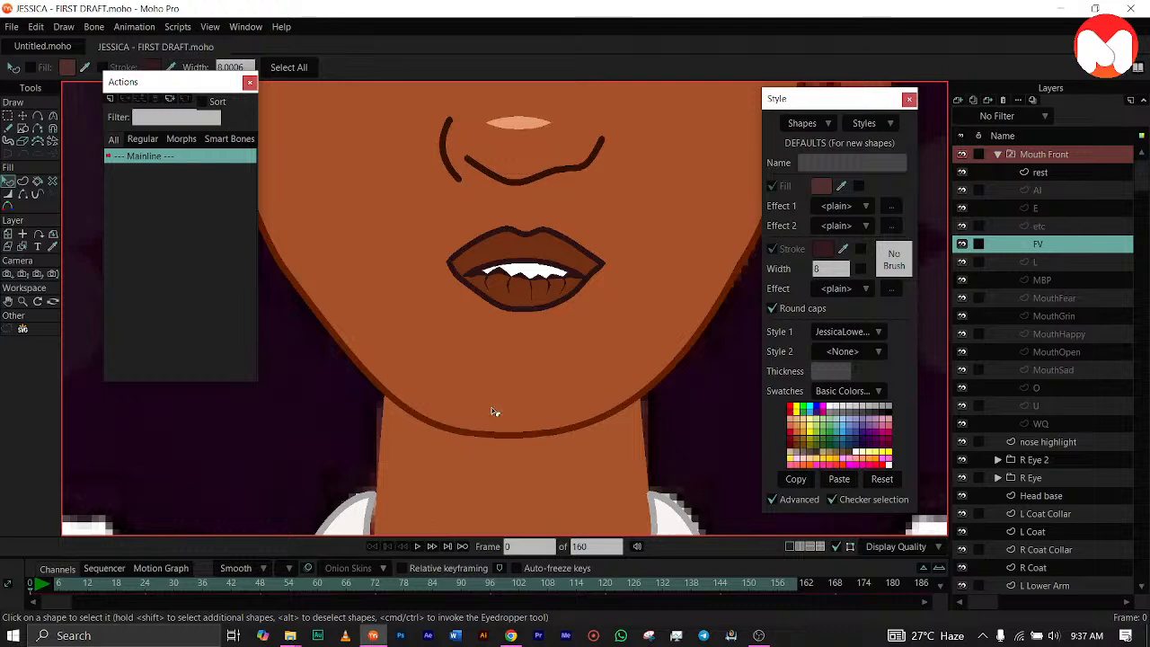
pyautogui.scroll(-8, 510, 364)
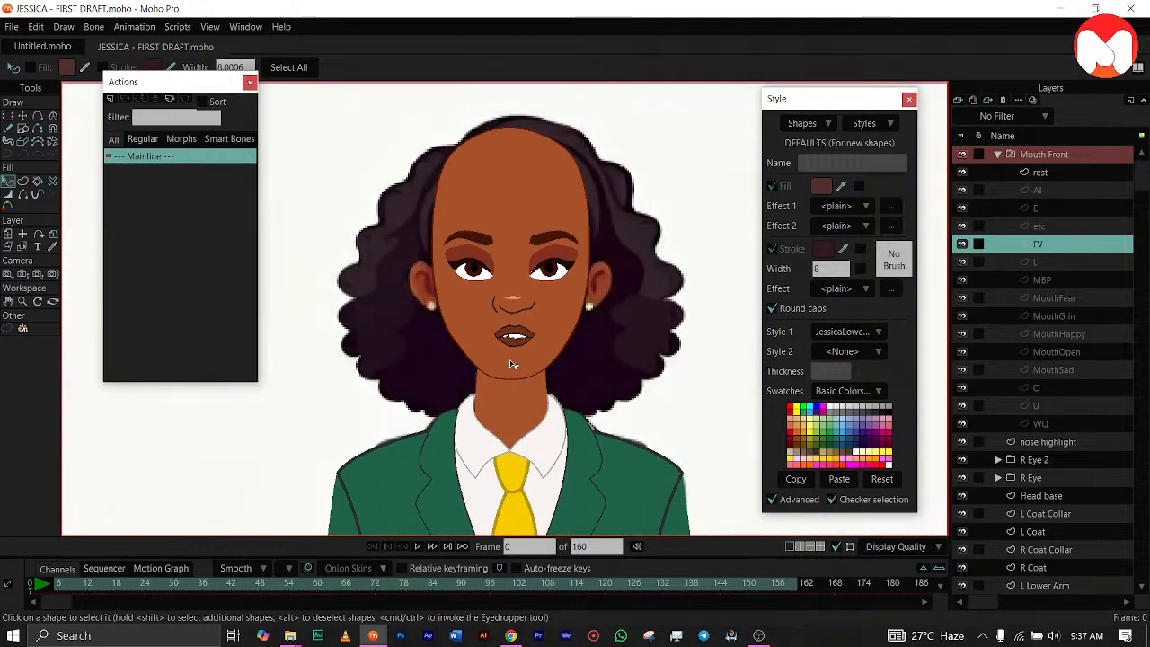
pyautogui.scroll(-3, 510, 364)
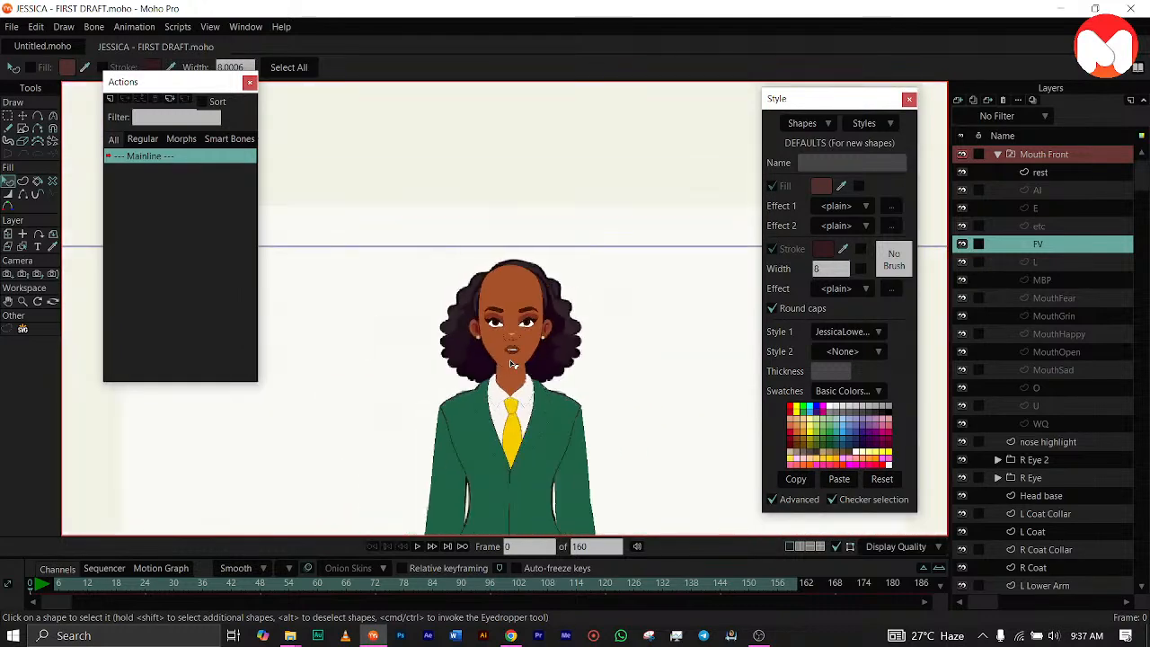
pyautogui.moveTo(510, 363); pyautogui.dragTo(510, 193)
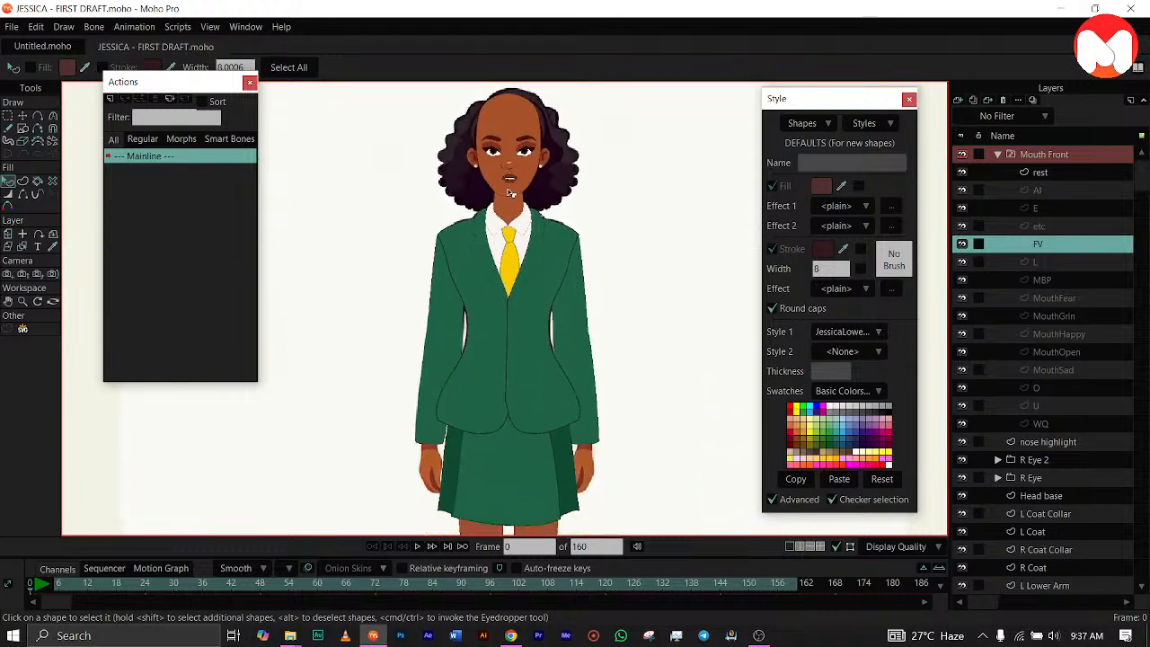
pyautogui.scroll(-3, 508, 243)
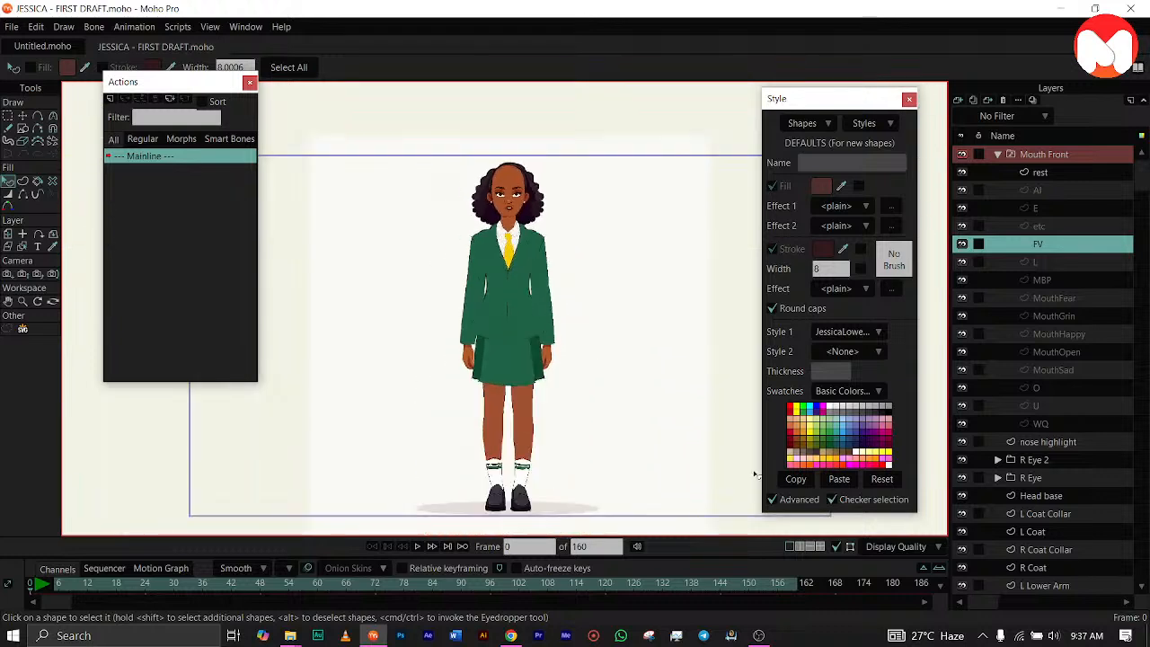
pyautogui.click(998, 154)
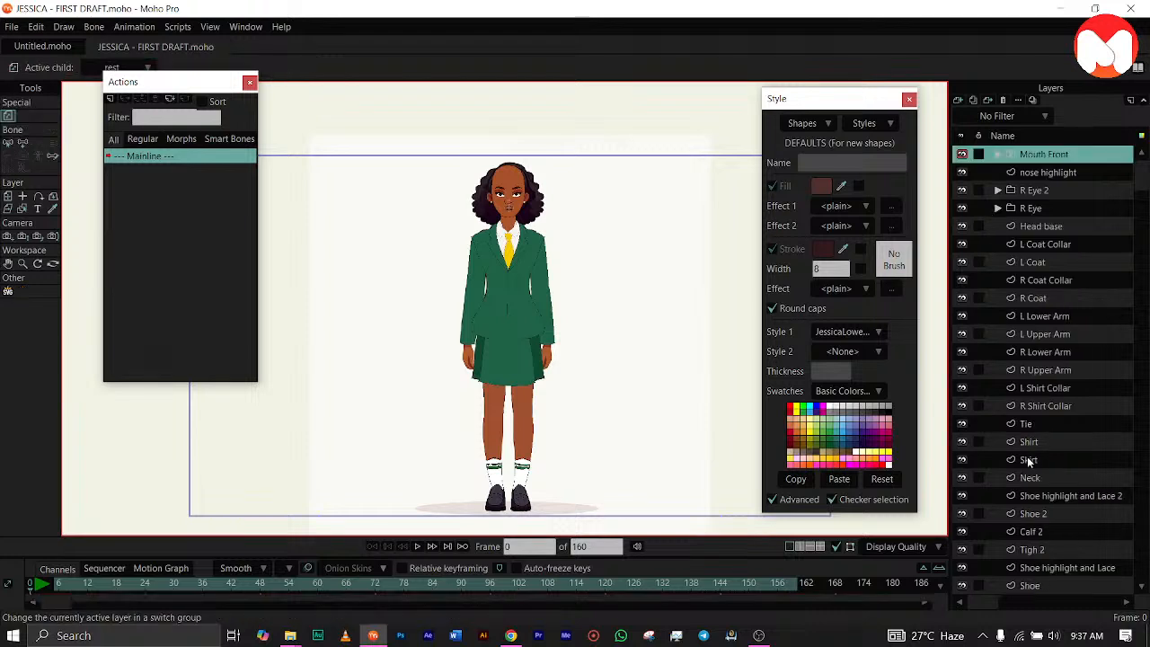
pyautogui.scroll(-2, 1027, 458)
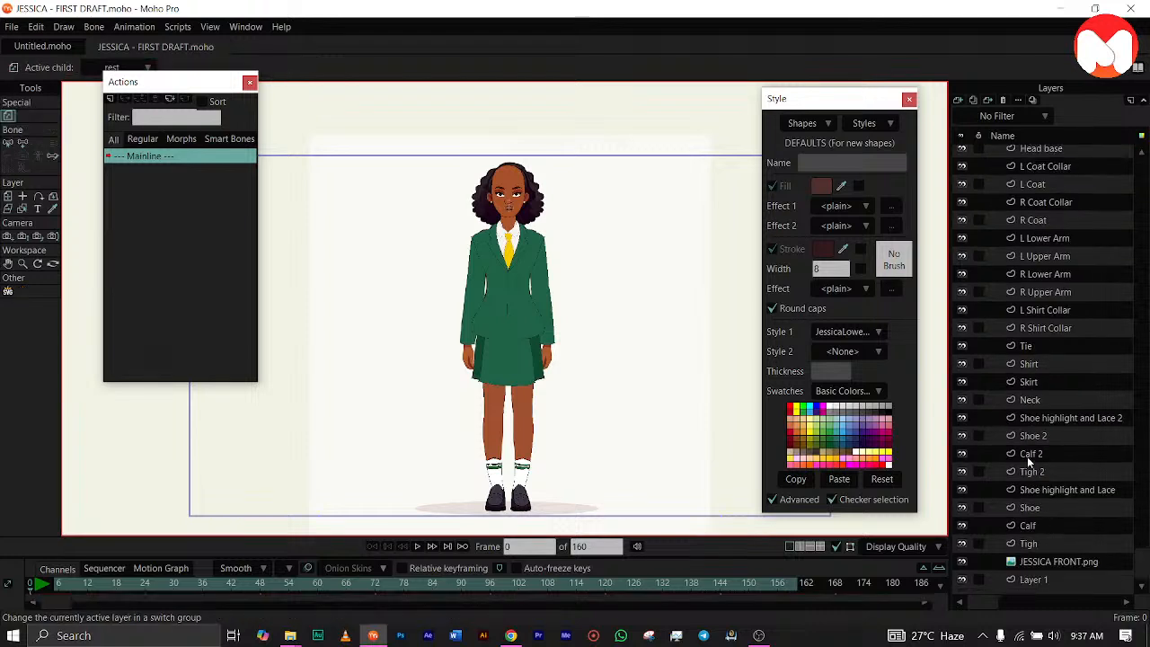
pyautogui.click(961, 560)
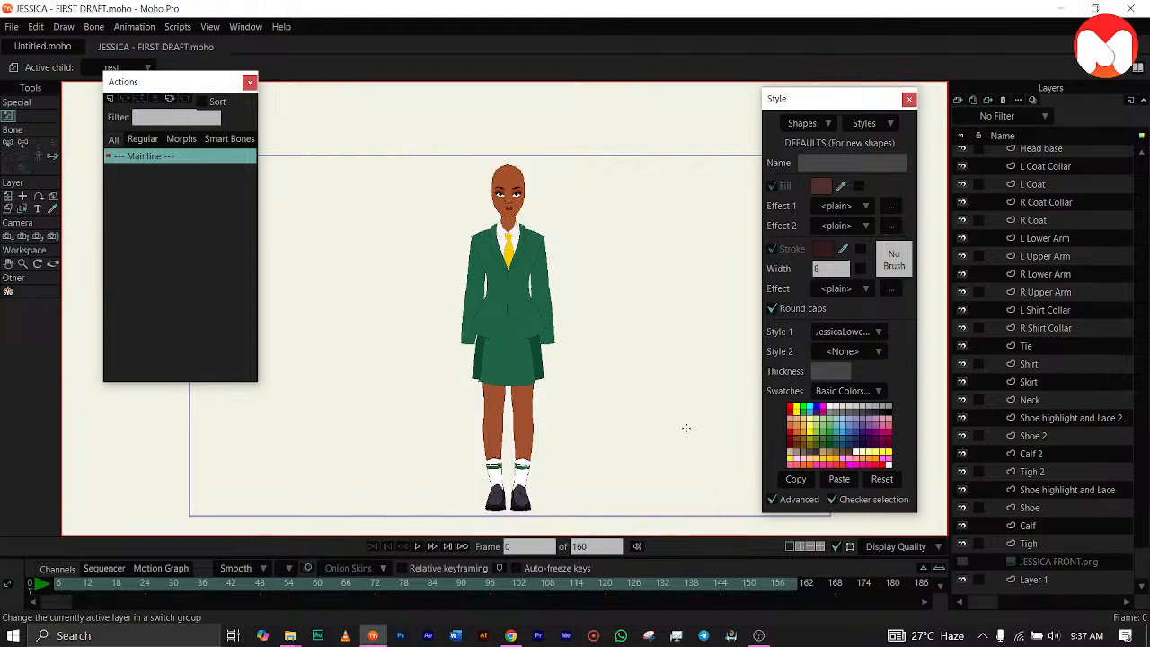
# Examine the character's uniform, legs, shoes and face without the reference image.
pyautogui.scroll(2, 564, 282)
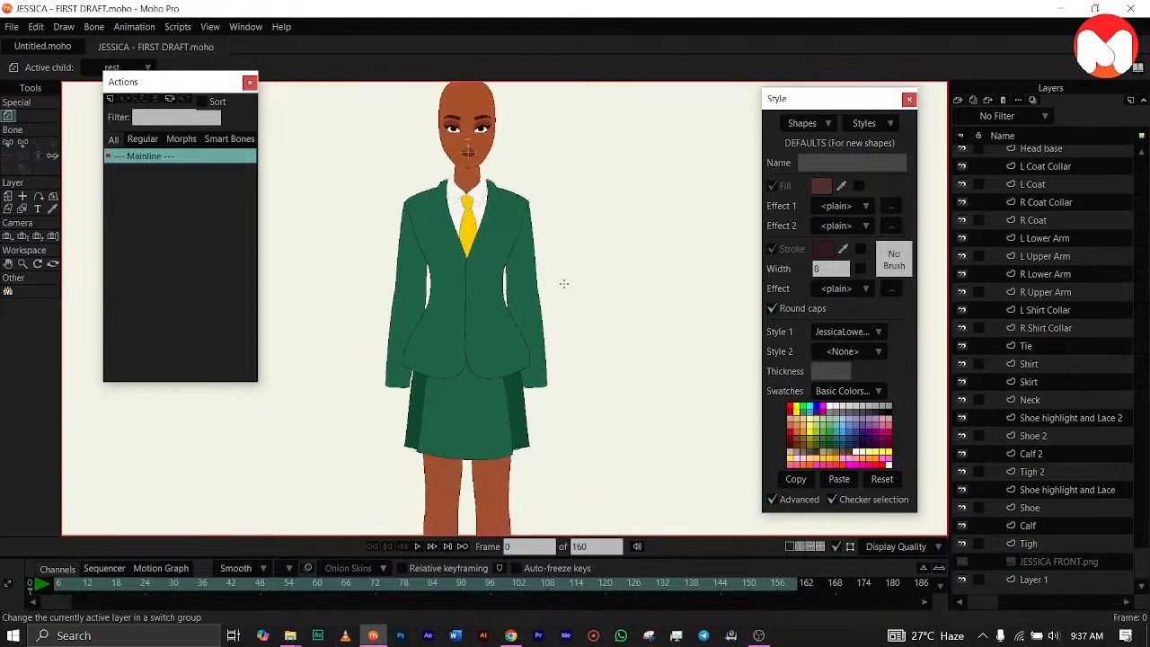
pyautogui.moveTo(564, 283); pyautogui.dragTo(624, 222)
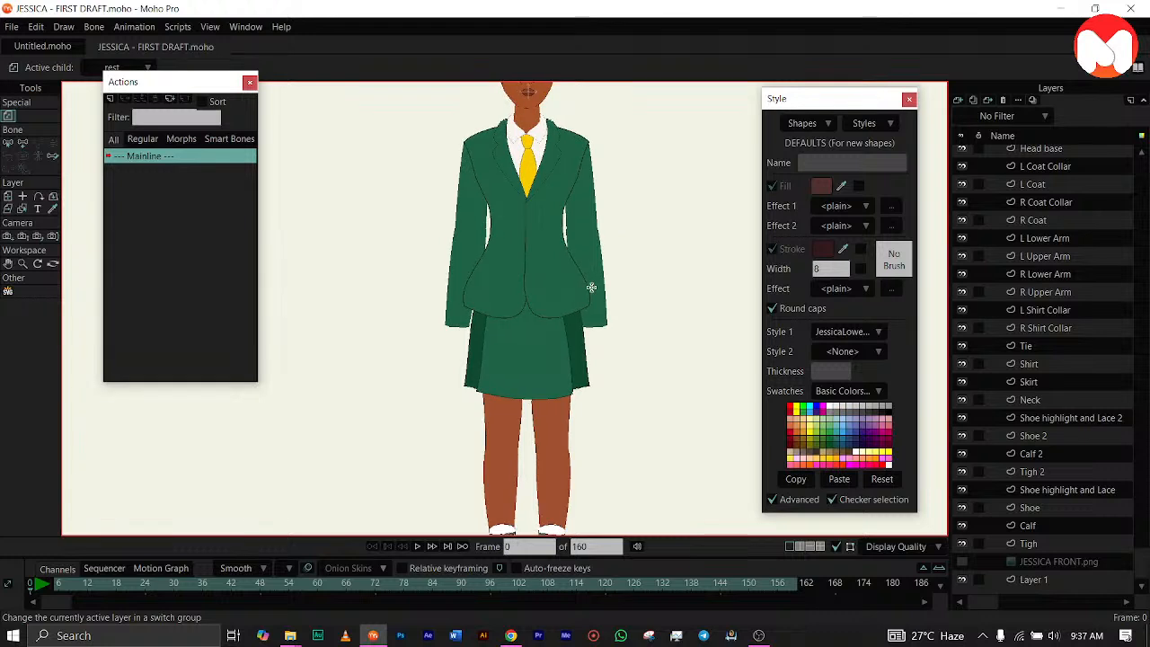
pyautogui.moveTo(567, 398); pyautogui.dragTo(572, 242)
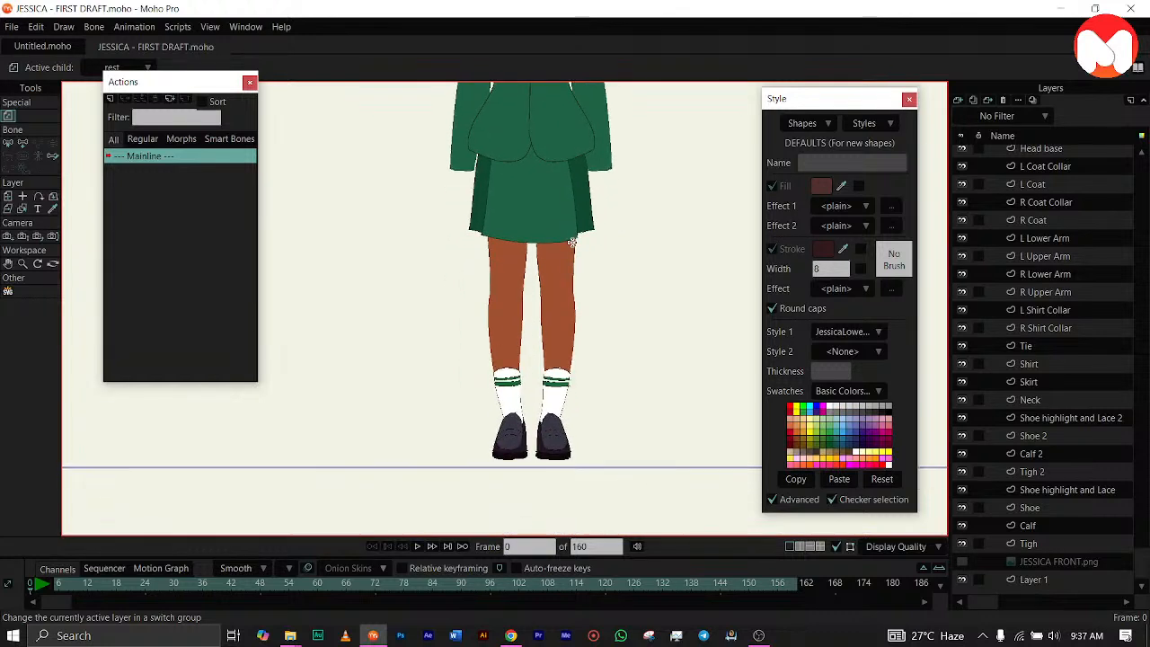
pyautogui.scroll(-2, 572, 243)
pyautogui.scroll(2, 505, 291)
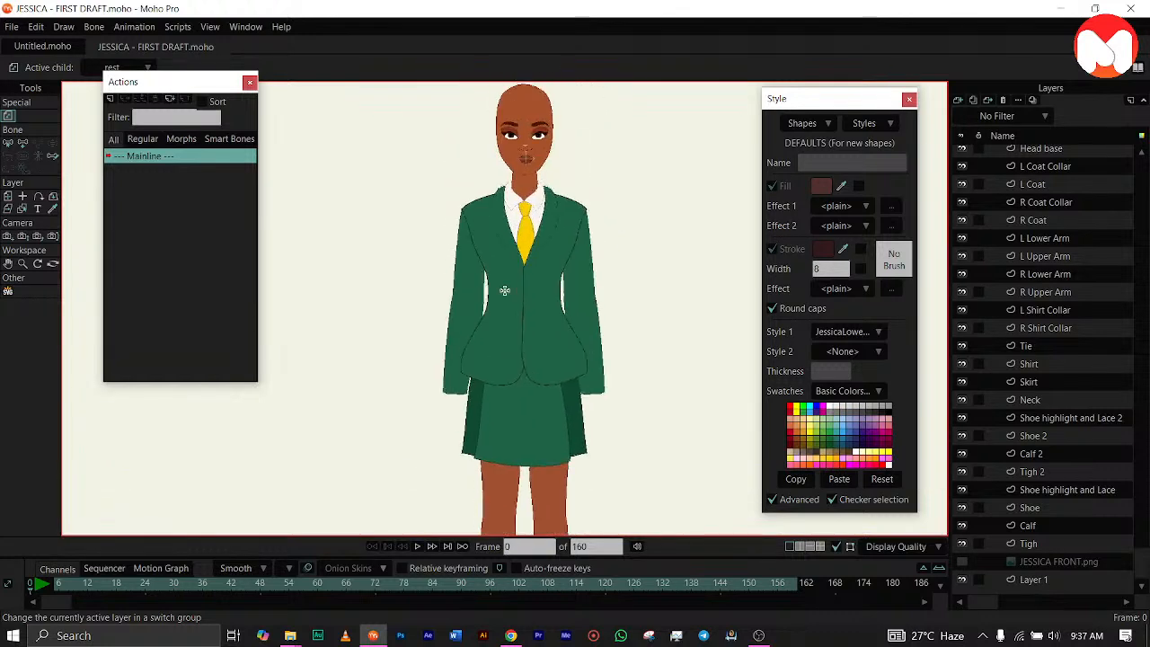
pyautogui.scroll(2, 516, 216)
pyautogui.moveTo(515, 216); pyautogui.dragTo(506, 425)
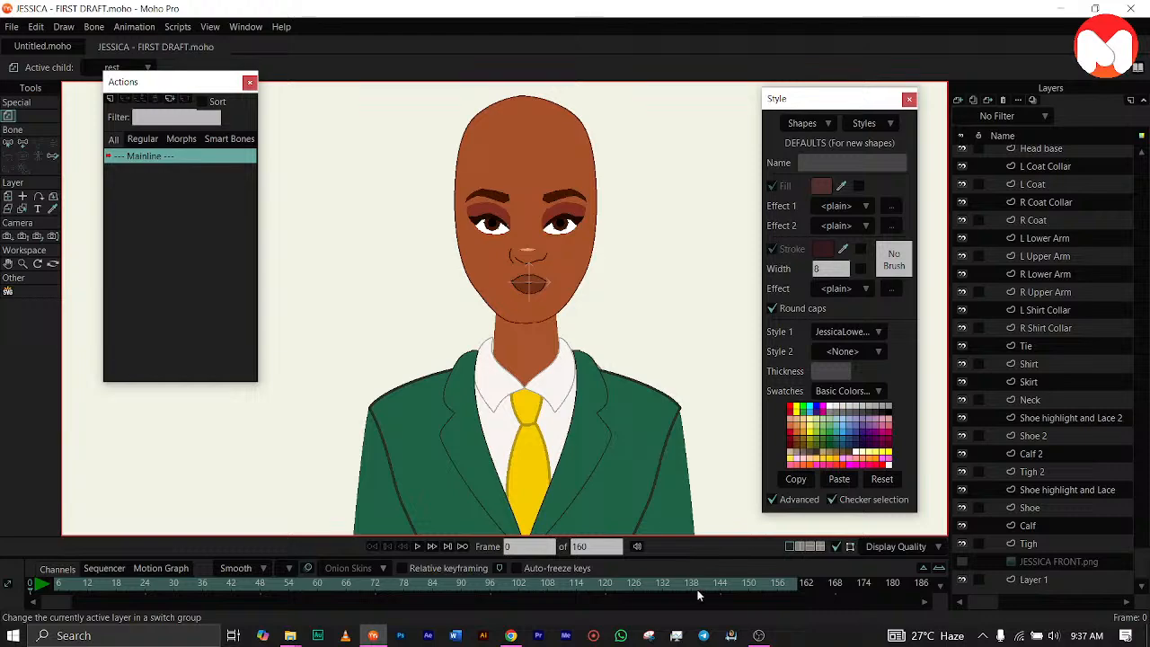
# Switch to Chrome and search the web for "female hair svg" in a new tab.
pyautogui.click(510, 635)
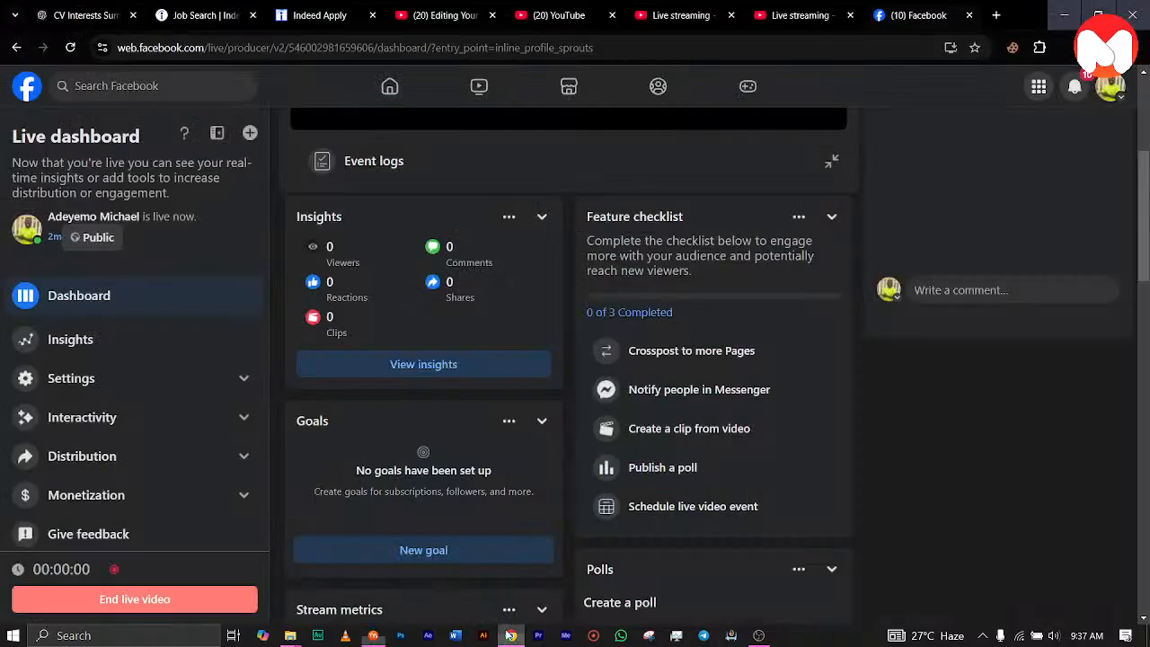
pyautogui.click(995, 15)
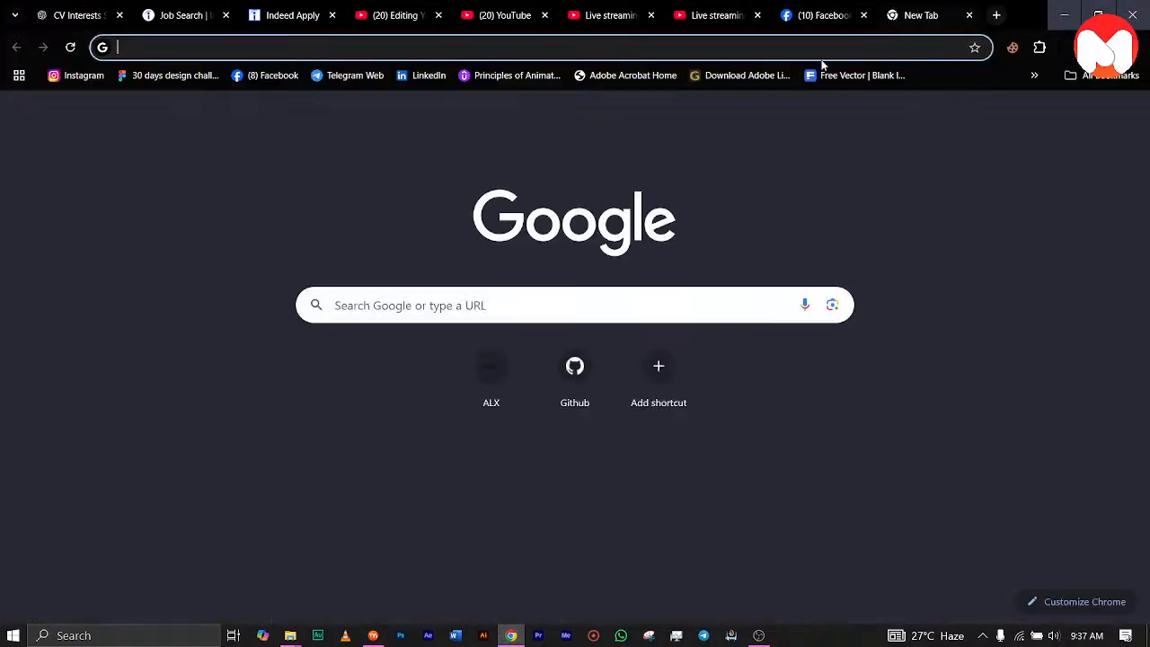
pyautogui.write('fema')
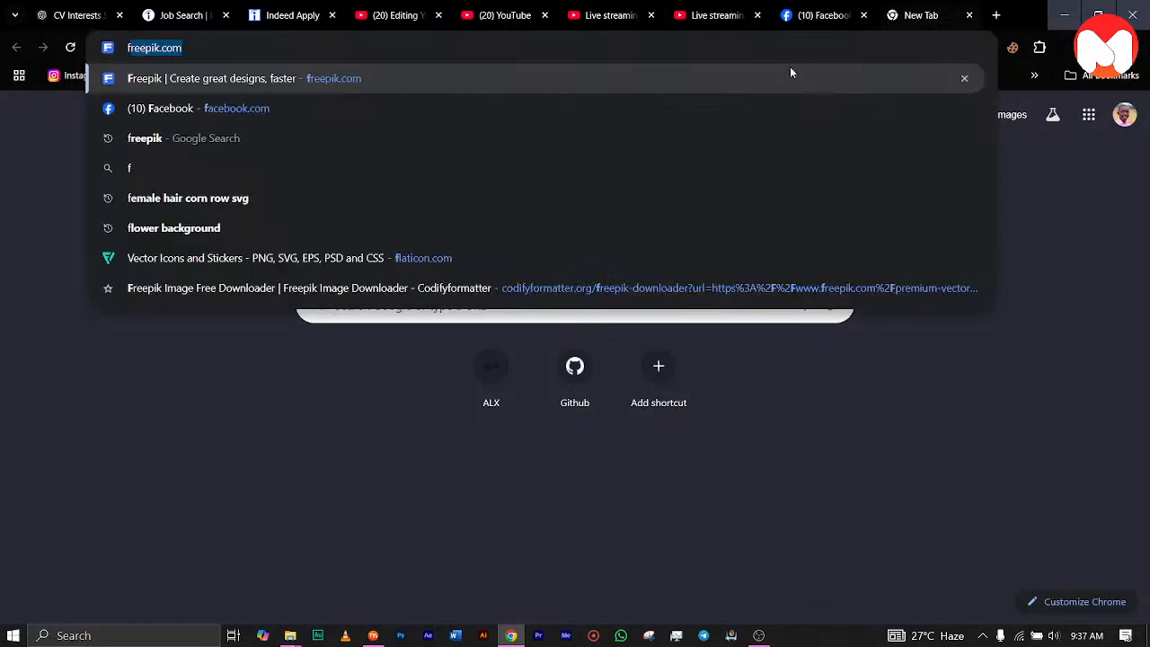
pyautogui.write('le')
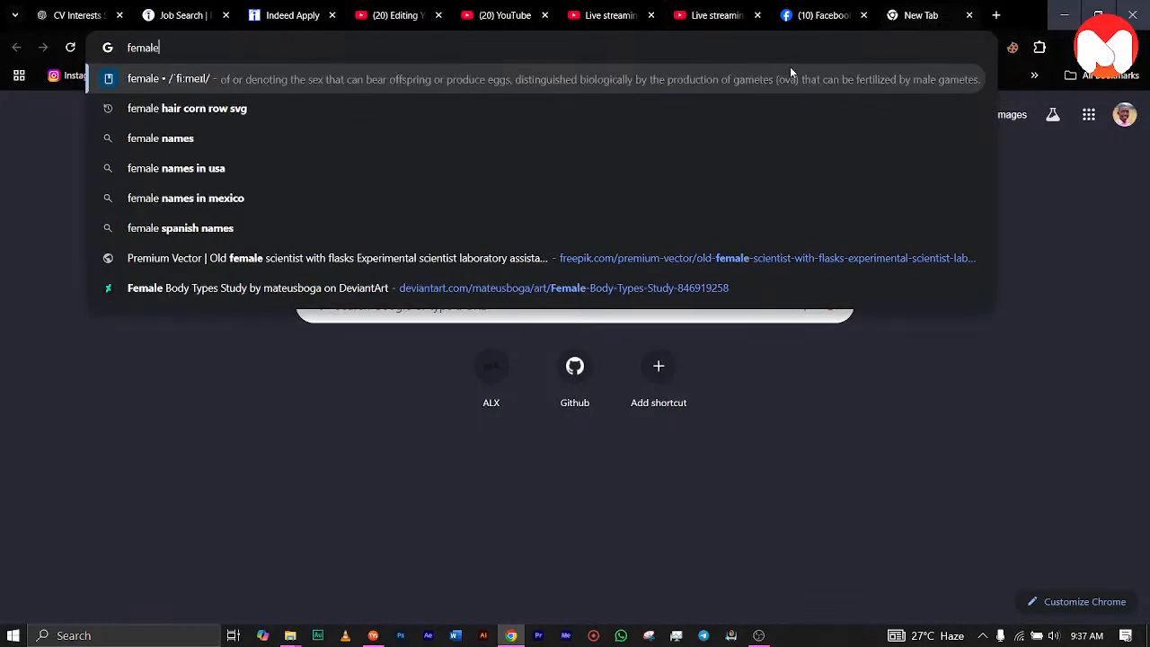
pyautogui.write(' hair ')
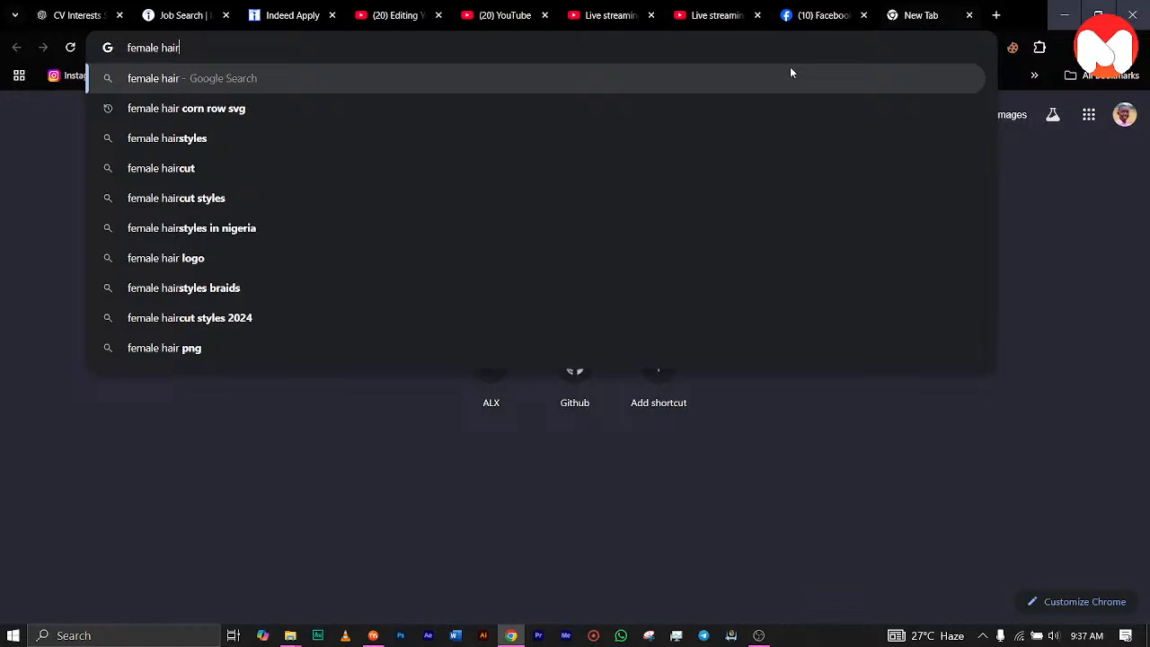
pyautogui.write('svg')
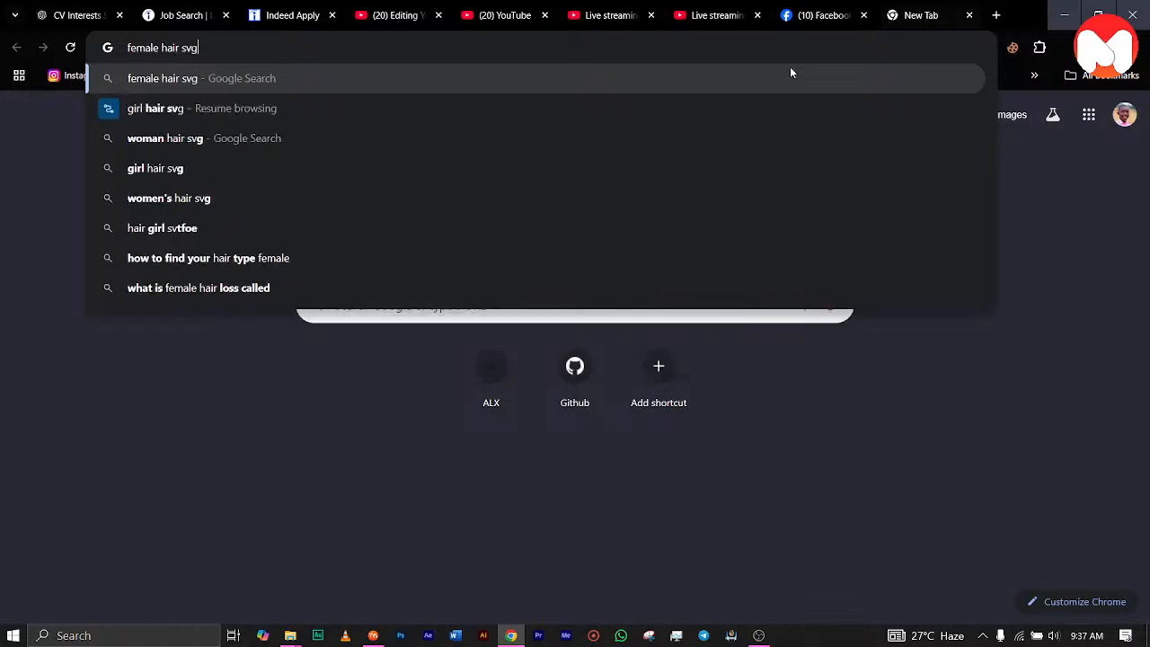
pyautogui.press('Return')
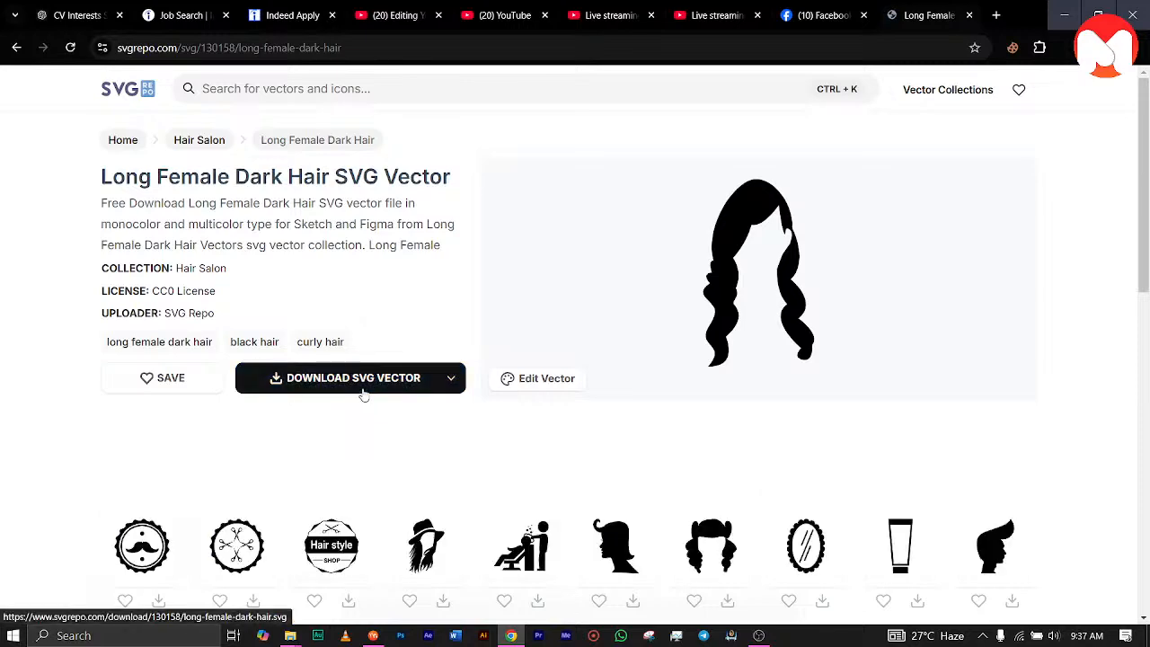
# Download the Long Female Dark Hair SVG vector from SVG Repo and look through the related Hair Salon icons.
pyautogui.click(363, 384)
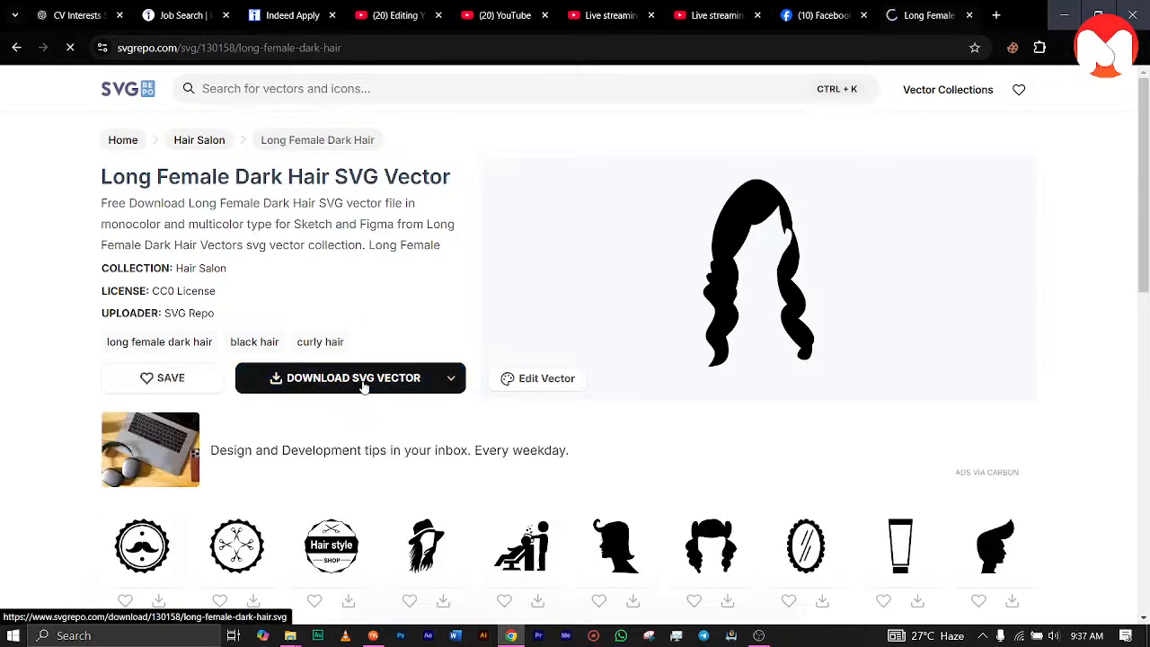
pyautogui.scroll(-2, 432, 338)
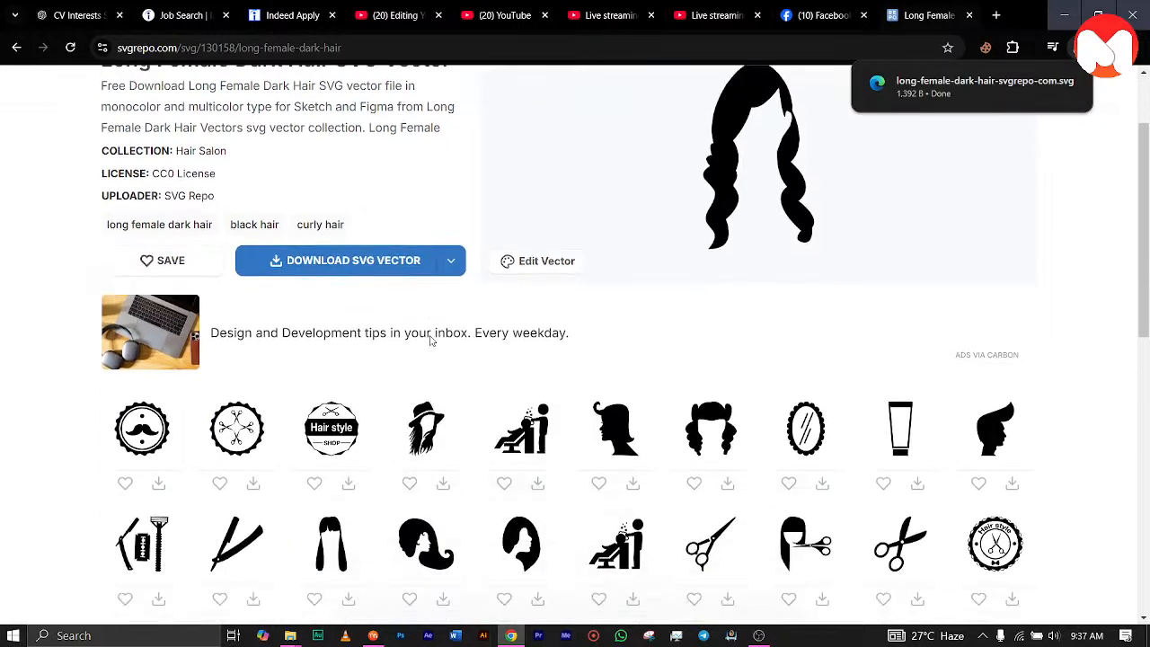
pyautogui.scroll(-3, 431, 339)
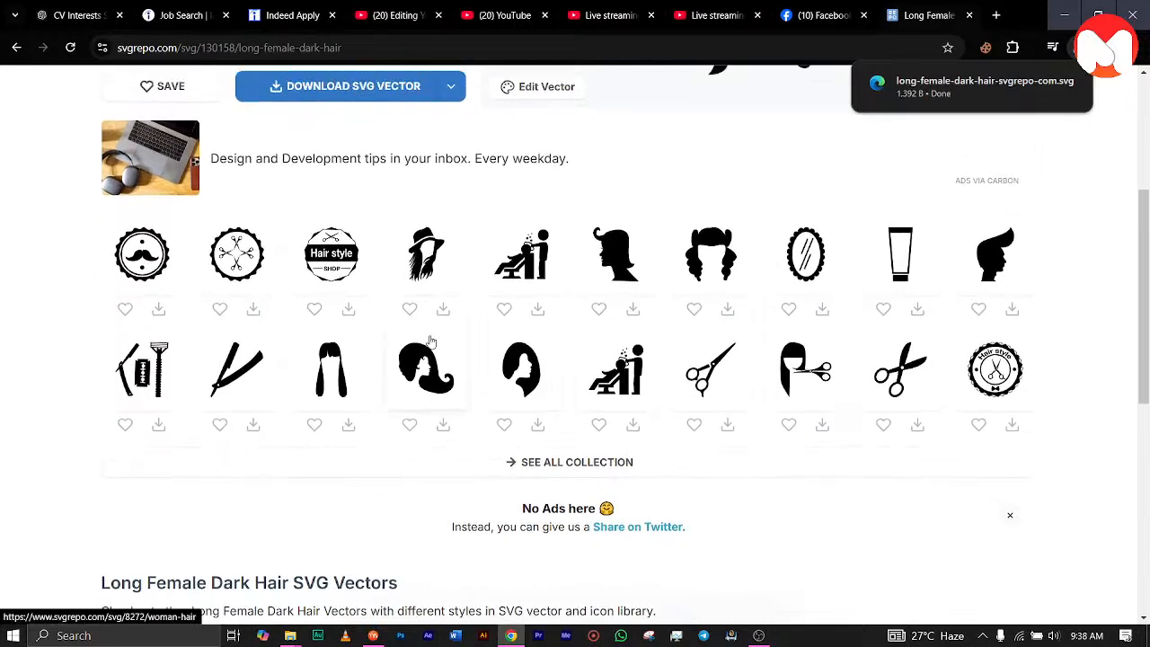
pyautogui.scroll(5, 431, 342)
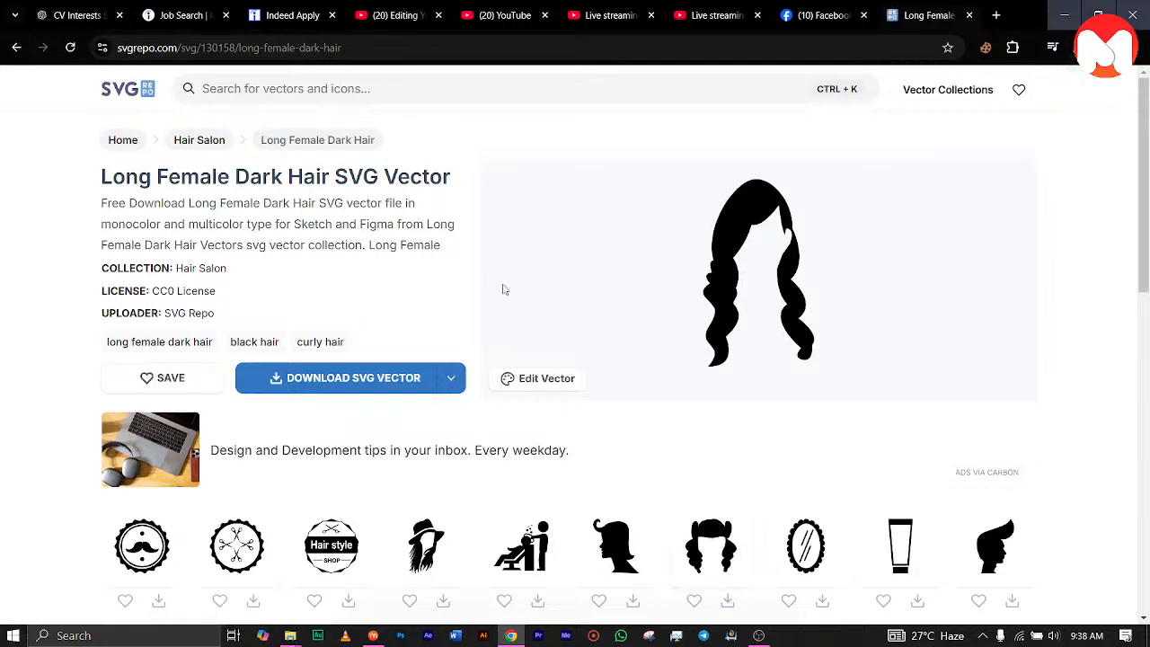
# Download the Hair Style Shape vector and the juvenile female hair vector with two ponytails from the Hair Salon collection.
pyautogui.click(721, 550)
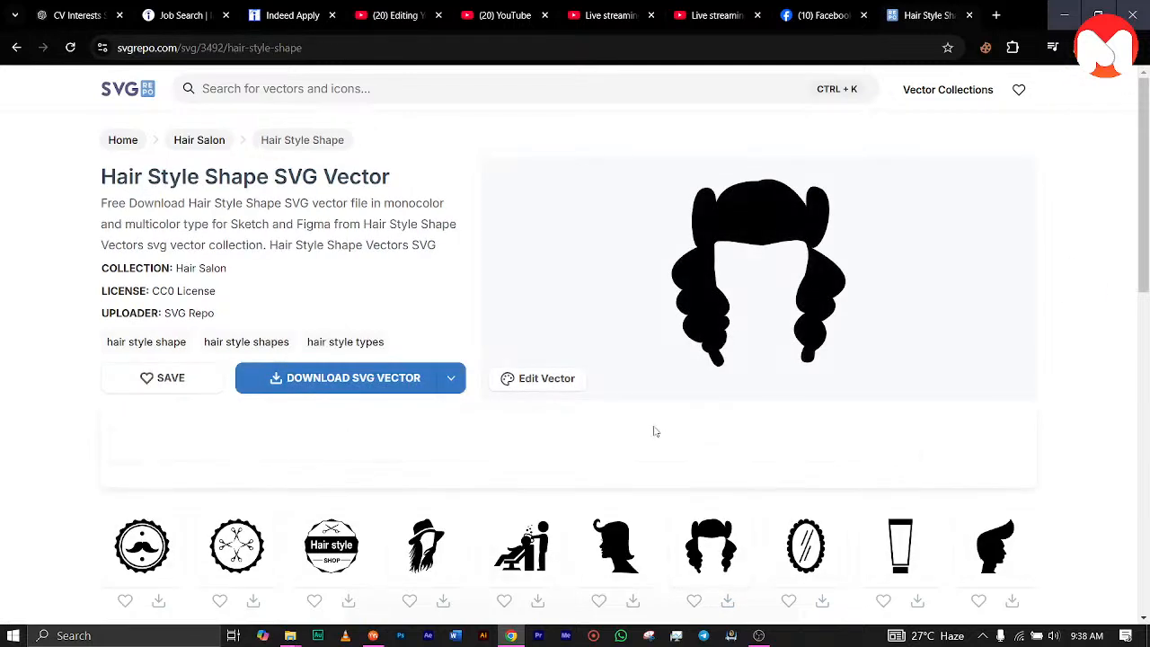
pyautogui.scroll(-7, 551, 368)
pyautogui.scroll(3, 551, 369)
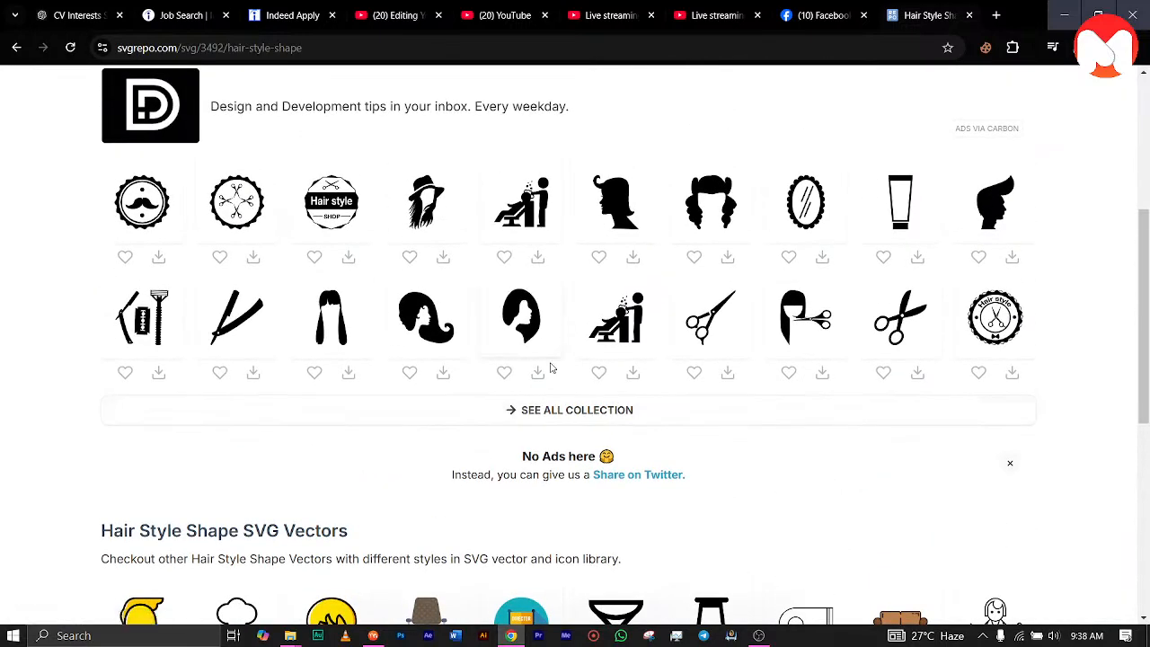
pyautogui.click(349, 376)
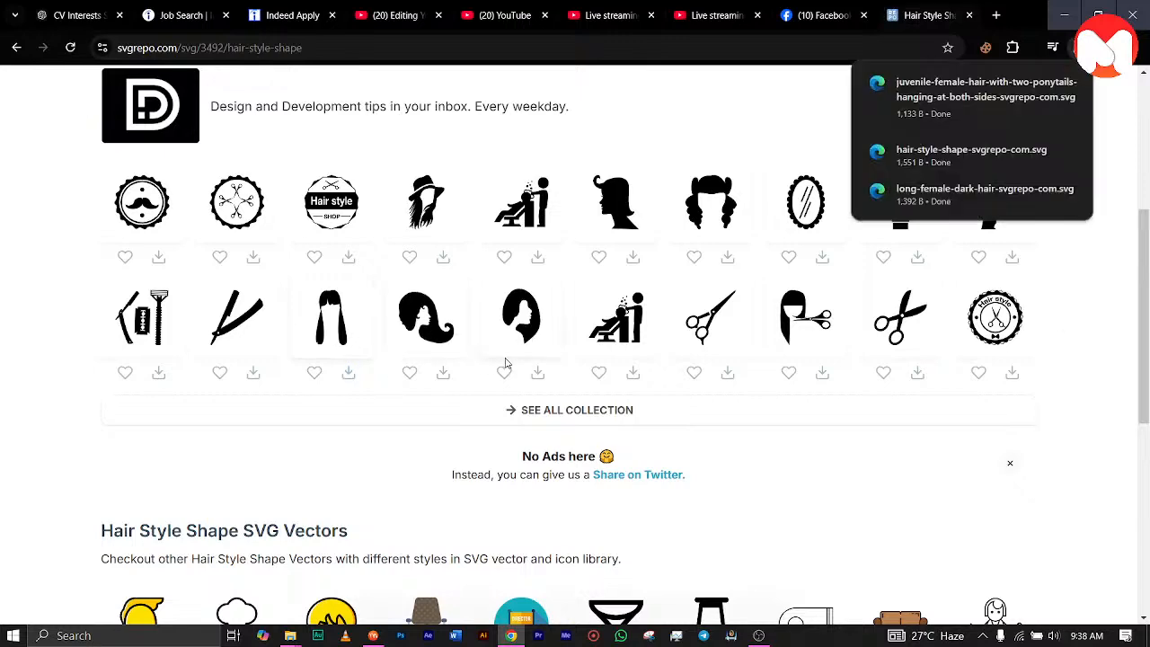
# Open the page of the juvenile female hair with two ponytails and look through its related hair icons.
pyautogui.scroll(-1, 505, 363)
pyautogui.scroll(3, 476, 337)
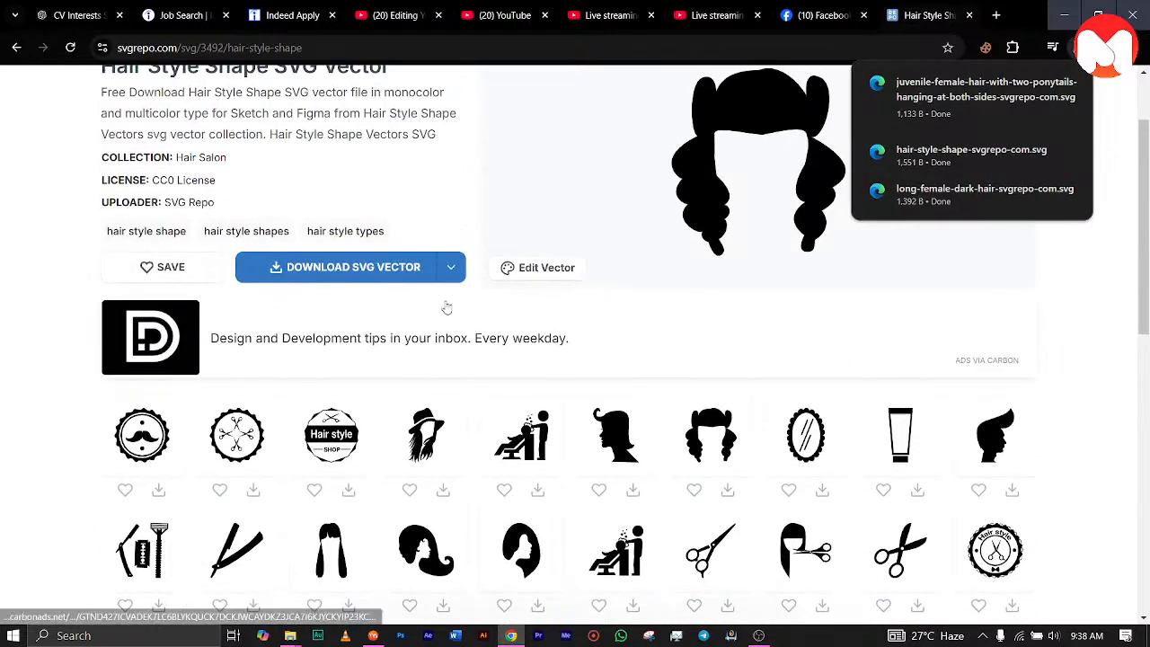
pyautogui.click(332, 552)
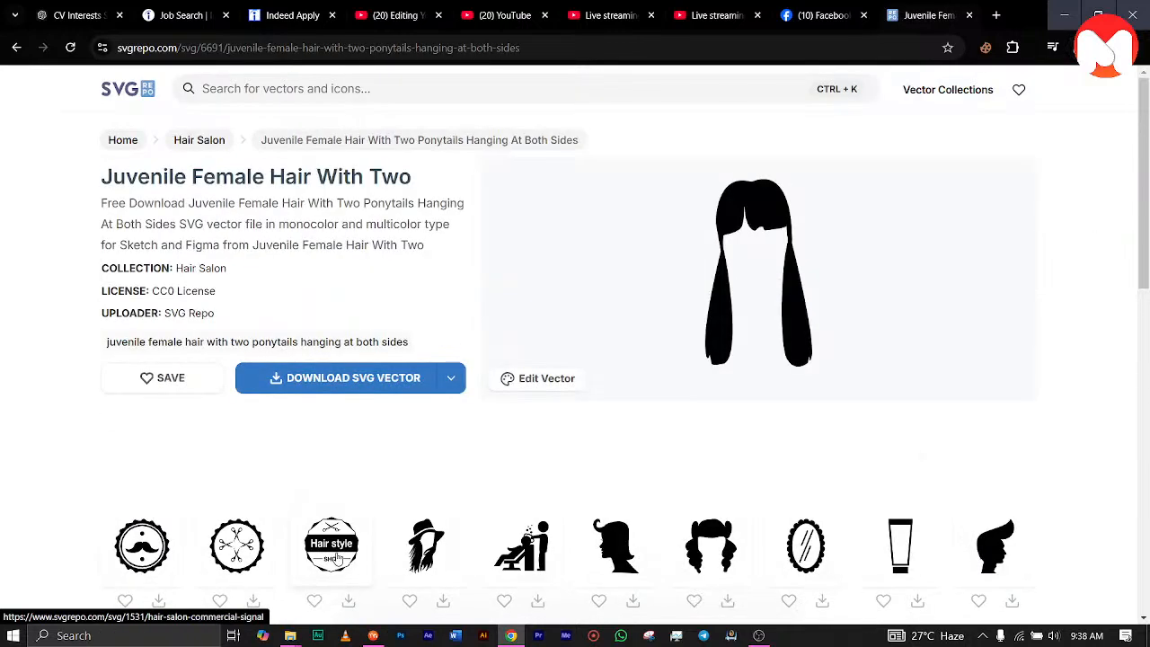
pyautogui.scroll(-3, 546, 398)
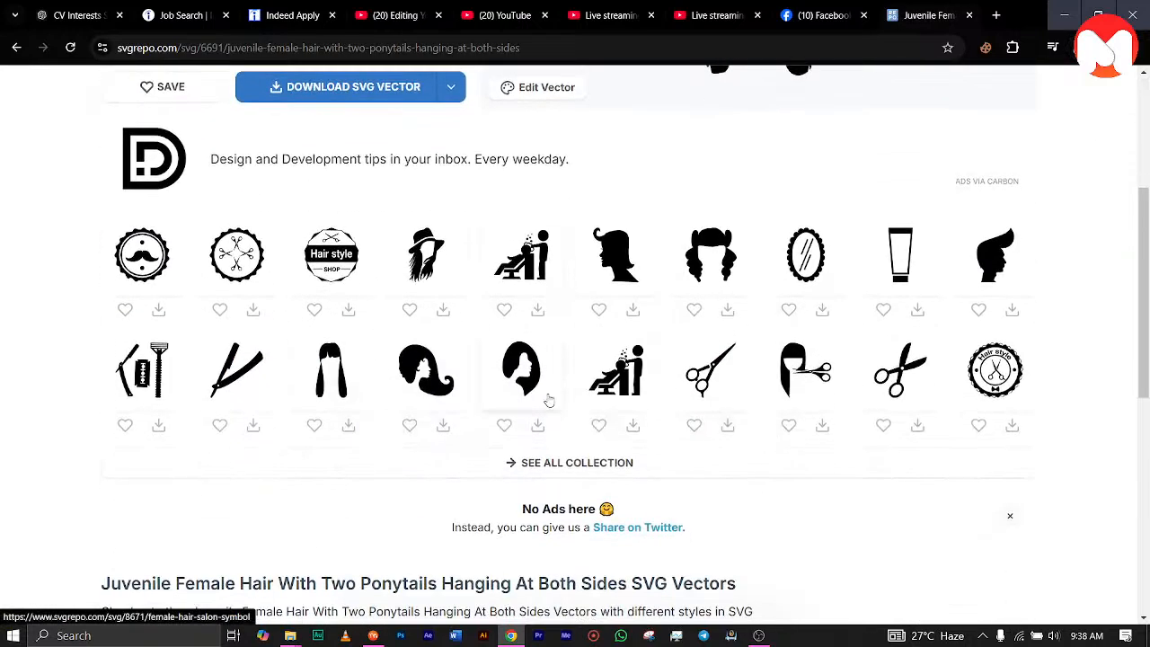
pyautogui.scroll(1, 547, 399)
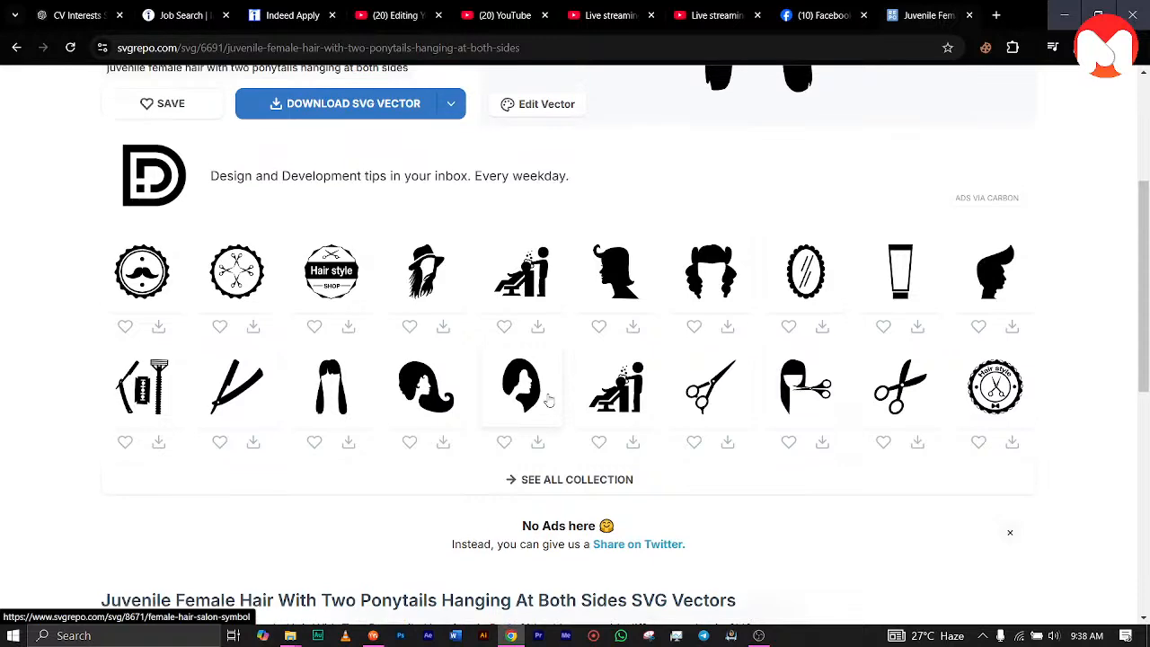
# Leave the browser and return to the JESSICA - FIRST DRAFT.moho project in Moho Pro.
pyautogui.scroll(1, 548, 400)
pyautogui.scroll(3, 548, 399)
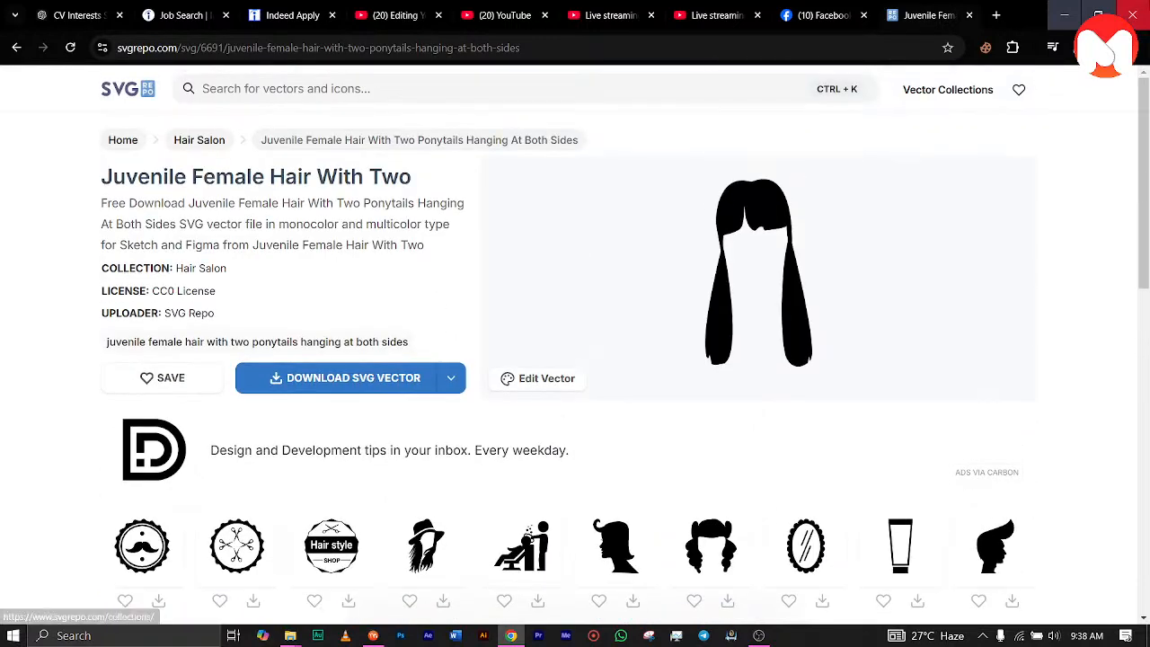
pyautogui.click(1062, 10)
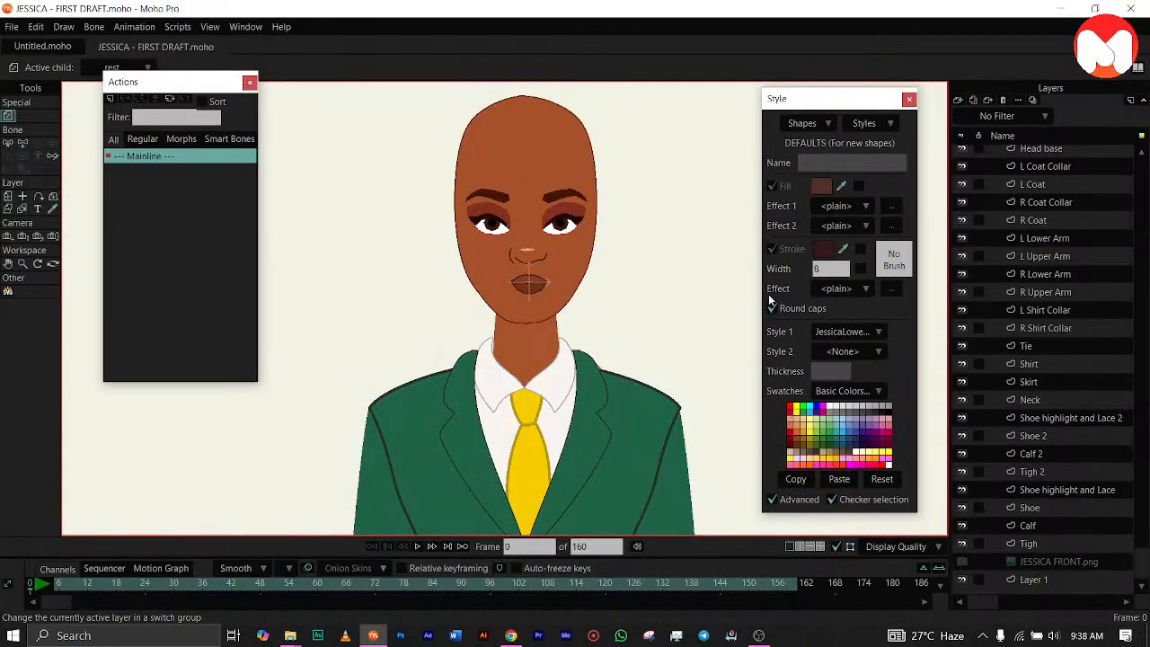
pyautogui.scroll(3, 1134, 188)
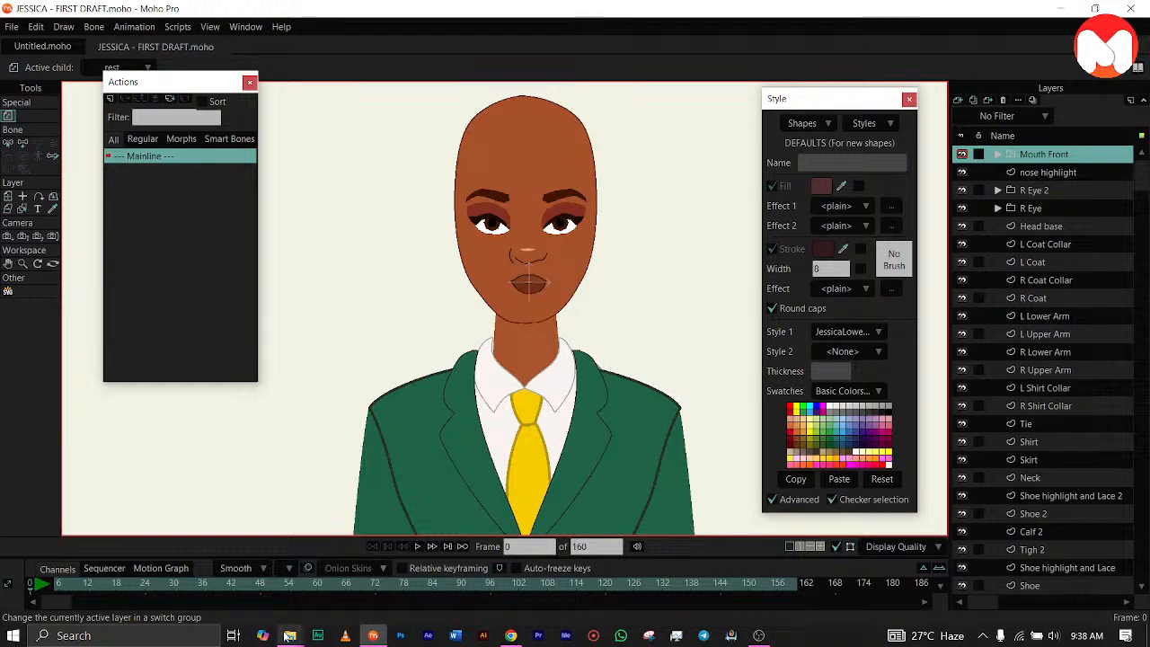
# Try adding long-female-dark-hair-svgrepo-com to the scene straight from the Downloads folder, and delete the placed image layer.
pyautogui.moveTo(289, 635)
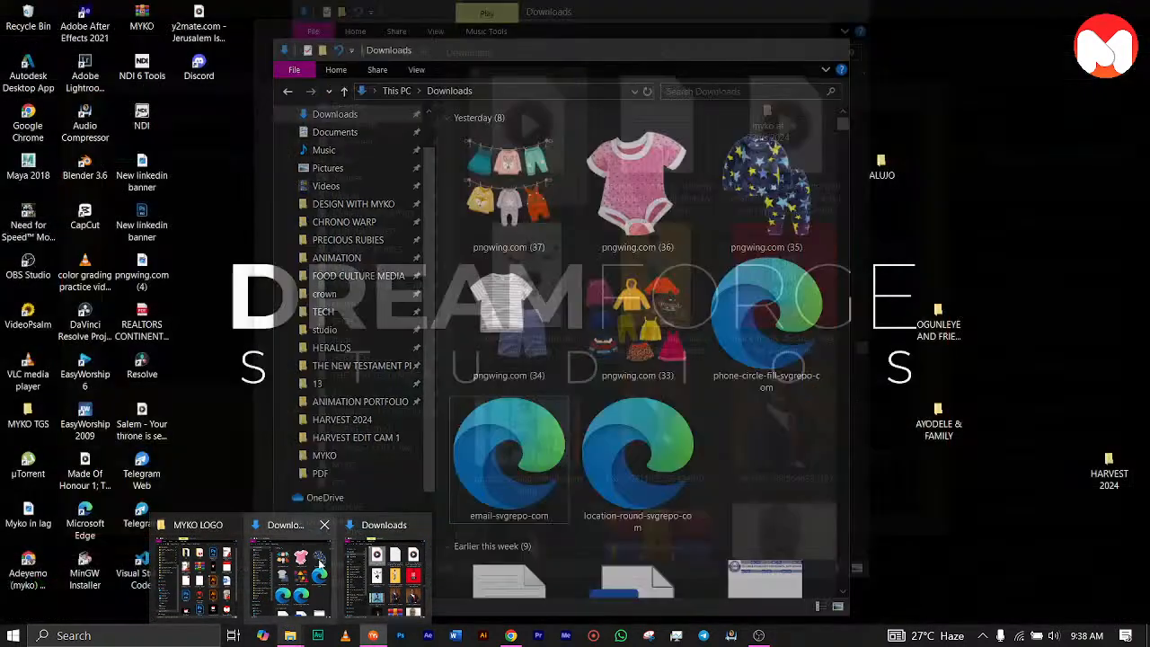
pyautogui.click(308, 563)
pyautogui.moveTo(505, 209); pyautogui.dragTo(223, 487)
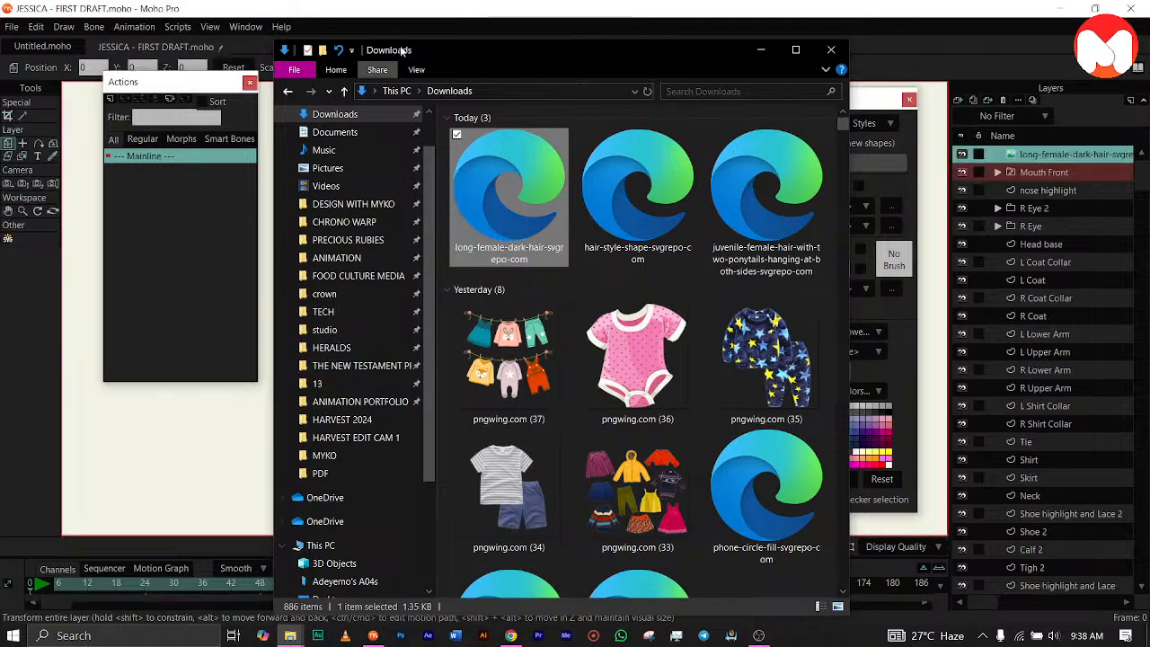
pyautogui.click(421, 22)
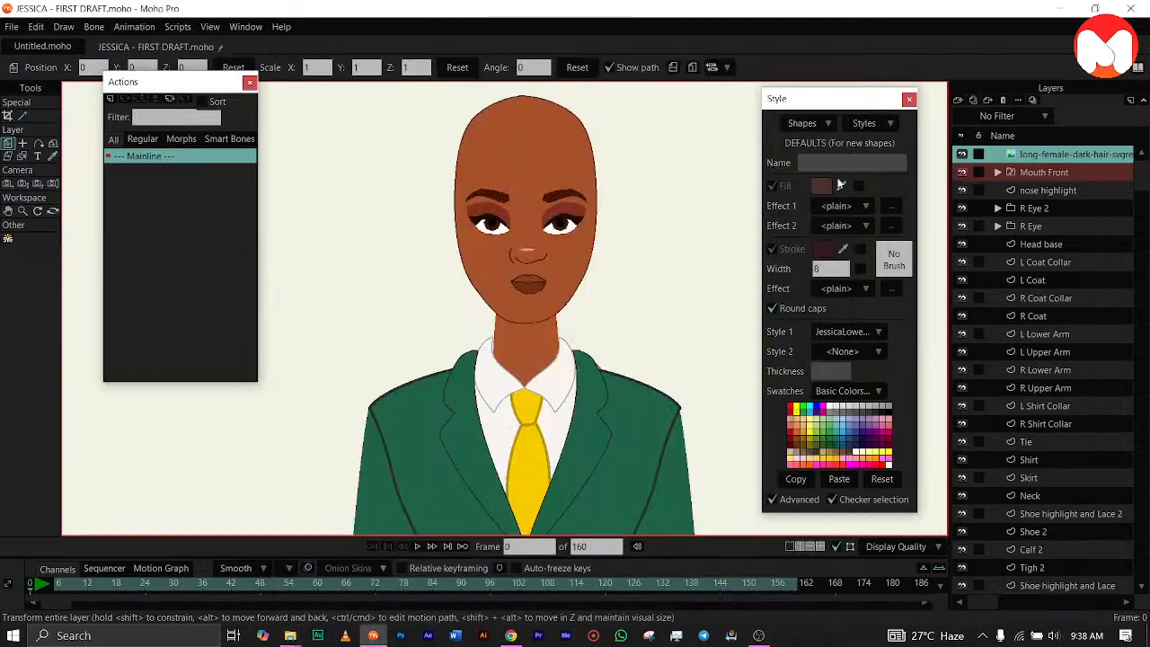
pyautogui.scroll(-5, 603, 320)
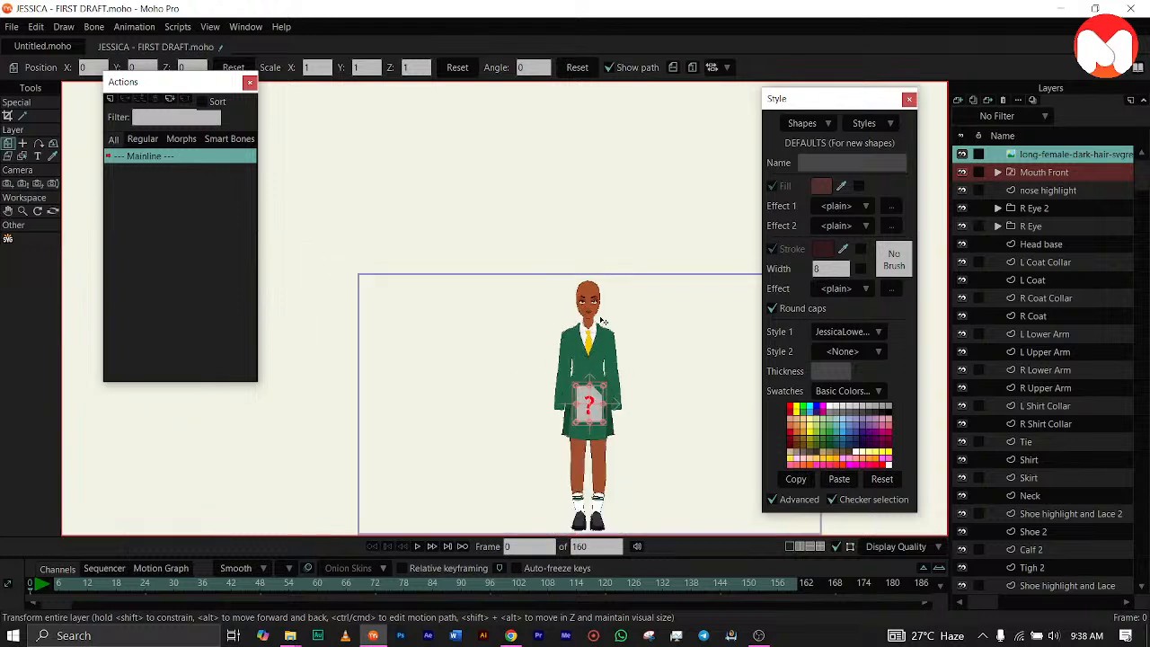
pyautogui.click(1002, 100)
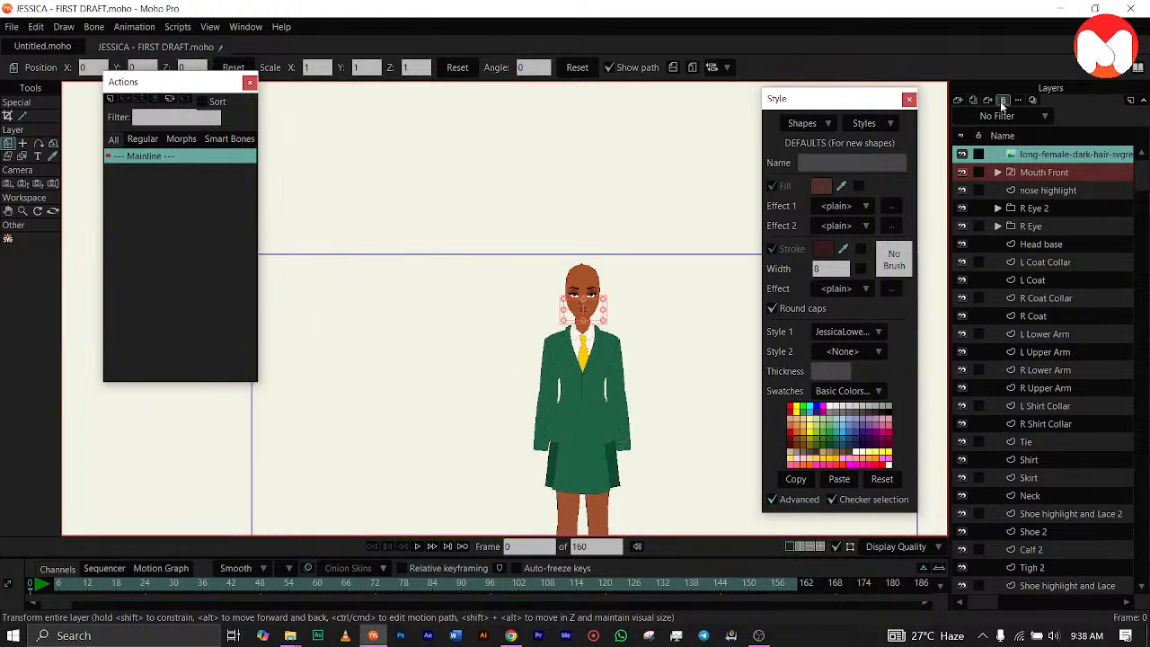
# Import long-female-dark-hair-svgrepo-com from the Downloads folder as an SVG vector file.
pyautogui.click(13, 27)
pyautogui.moveTo(158, 349)
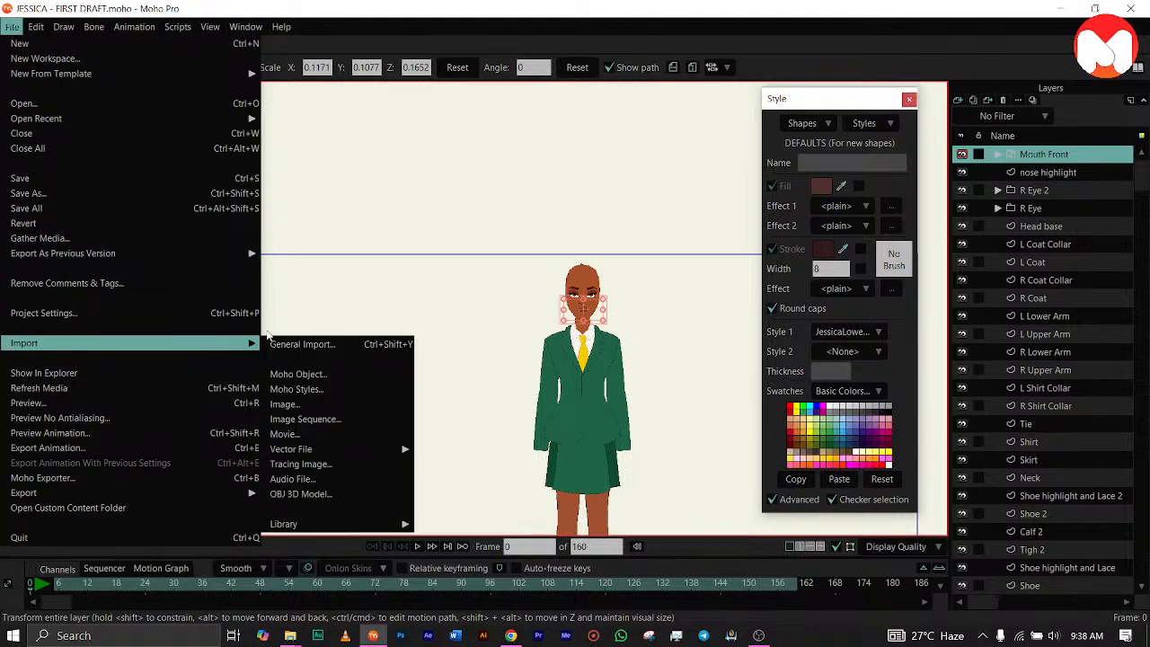
pyautogui.moveTo(304, 451)
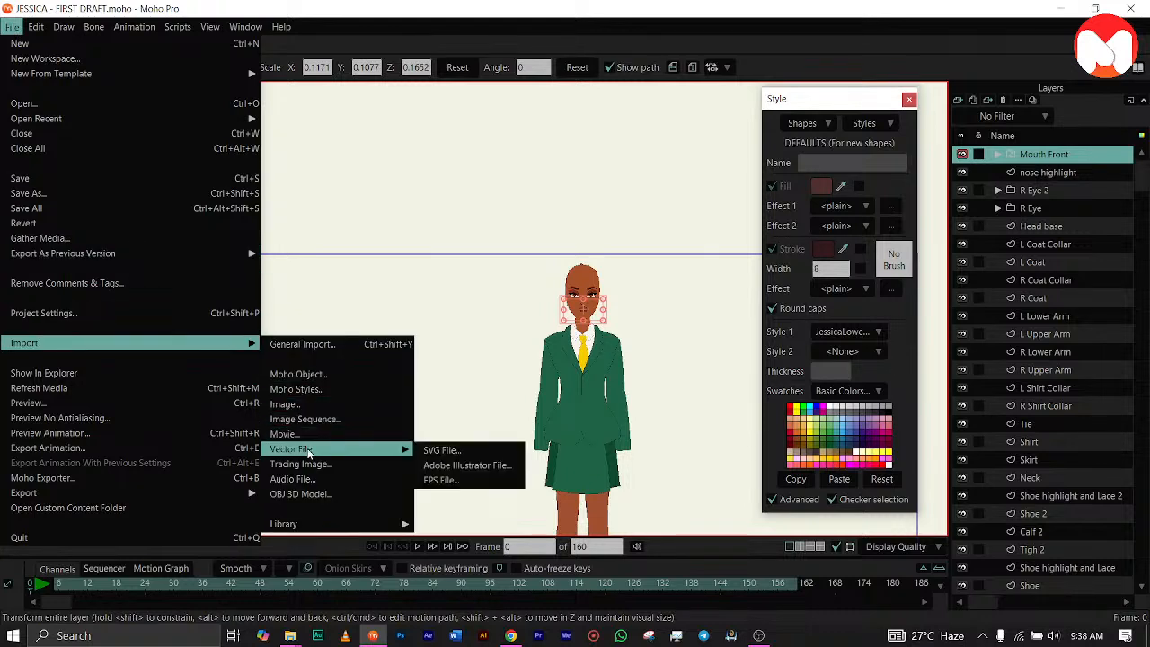
pyautogui.click(431, 451)
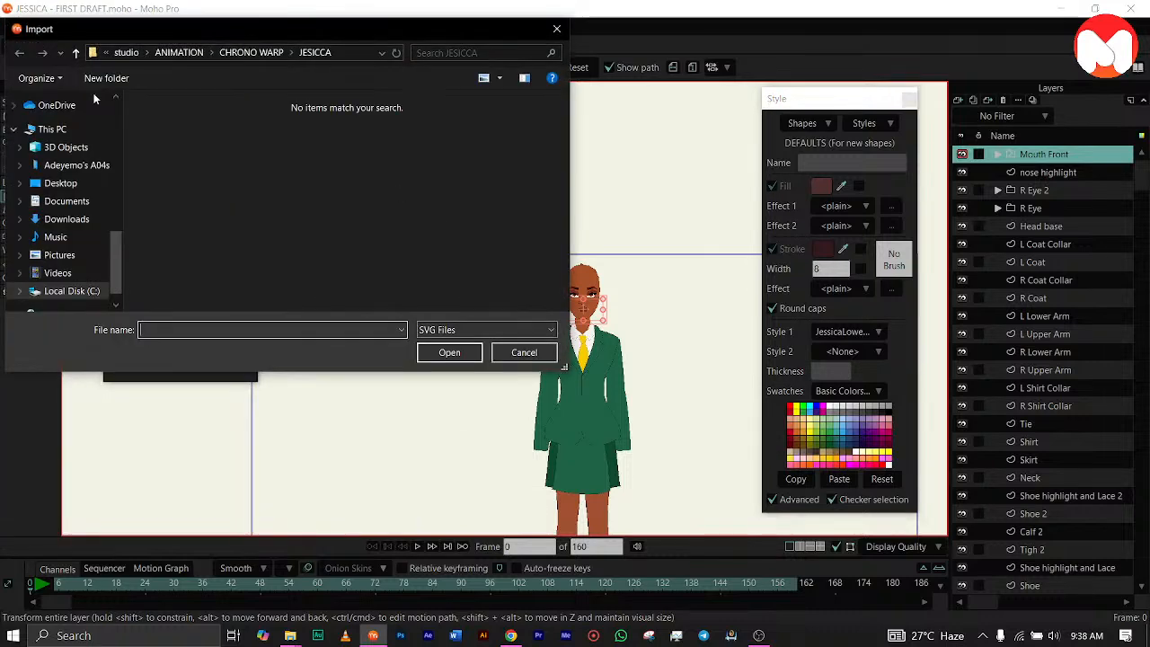
pyautogui.scroll(6, 63, 148)
pyautogui.click(66, 147)
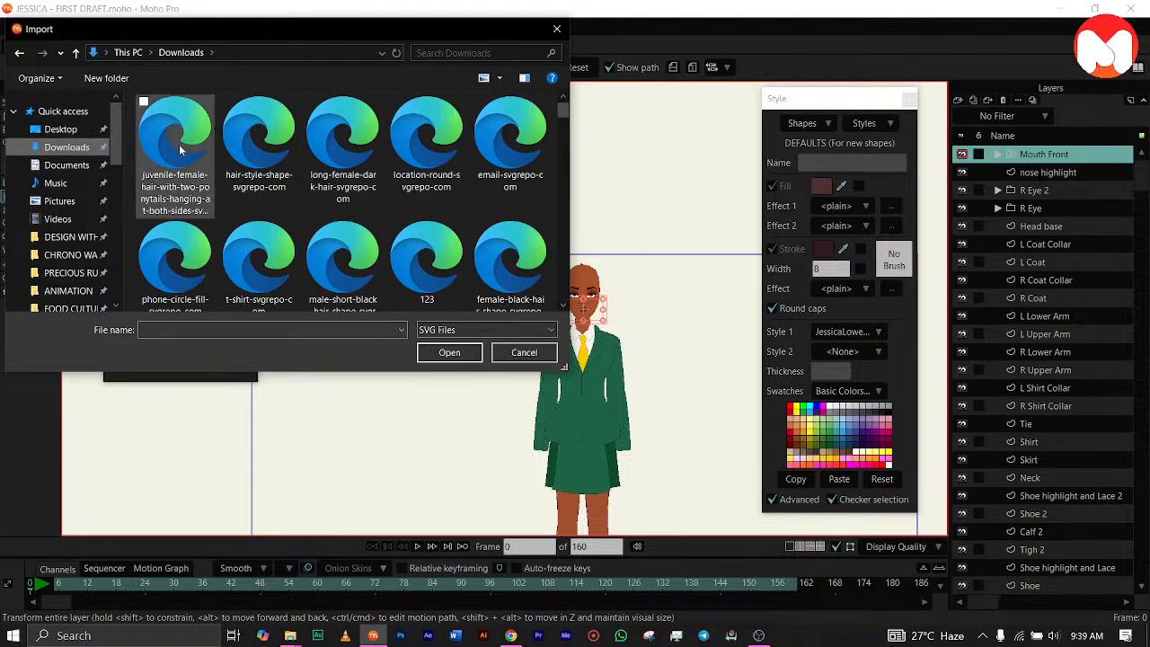
pyautogui.click(350, 148)
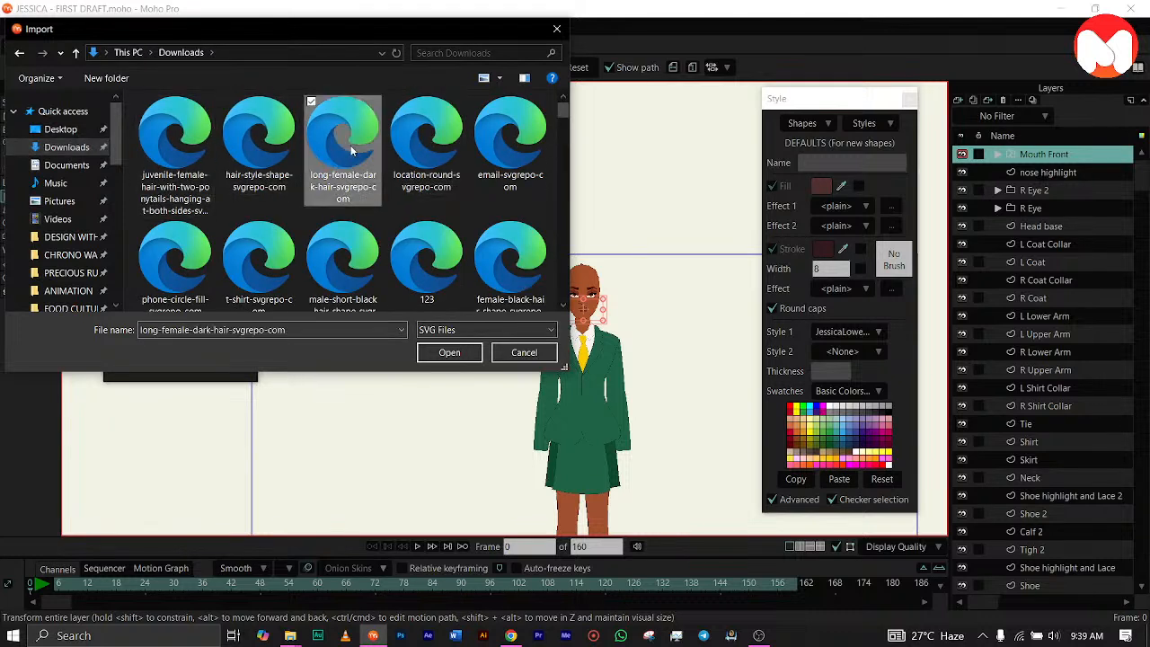
pyautogui.click(449, 352)
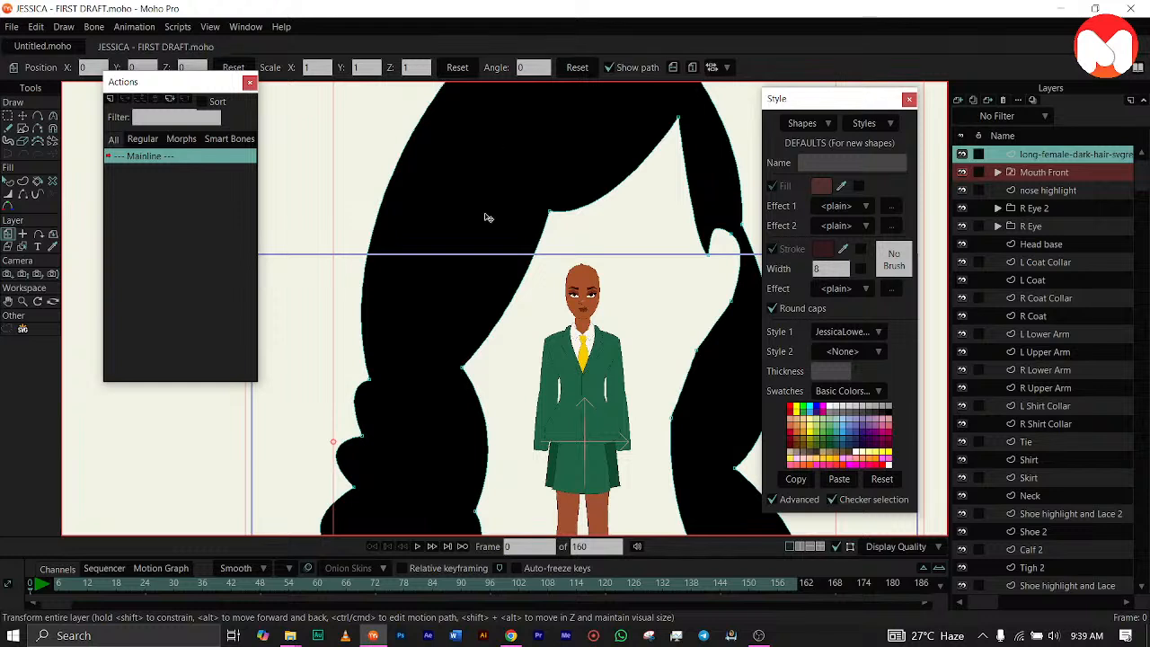
# Scale the imported long hair layer down to about 0.139 and move it up onto the character's head.
pyautogui.scroll(-3, 485, 215)
pyautogui.moveTo(545, 179); pyautogui.dragTo(499, 265)
pyautogui.scroll(5, 498, 266)
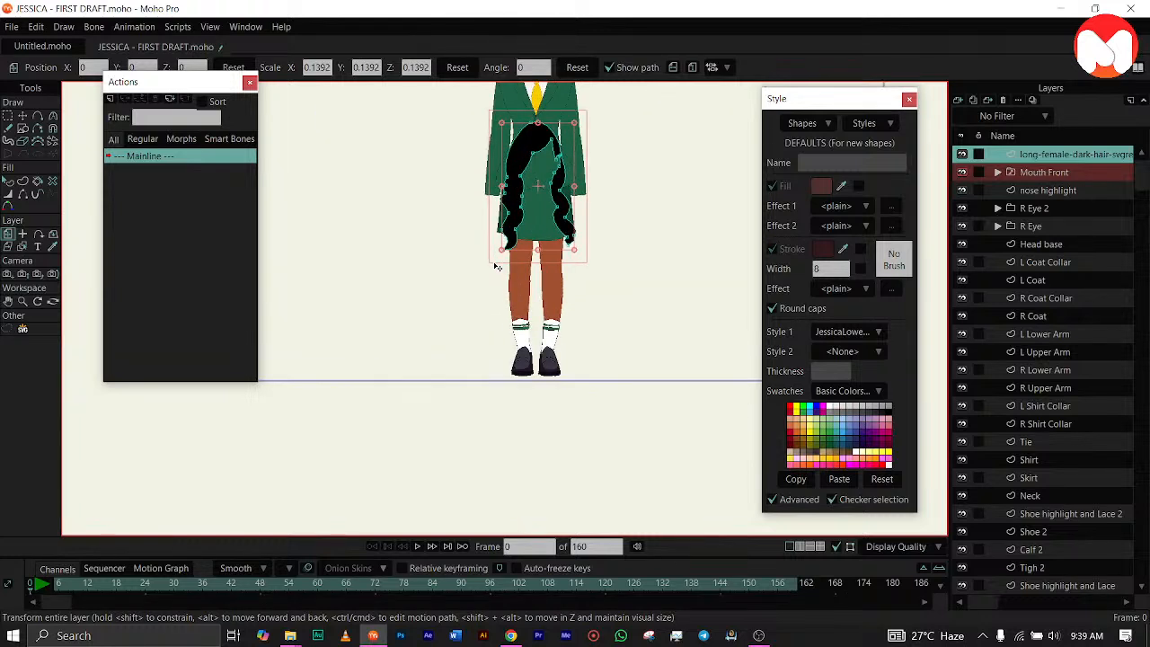
pyautogui.moveTo(497, 266); pyautogui.dragTo(483, 414)
pyautogui.moveTo(517, 303); pyautogui.dragTo(517, 171)
pyautogui.scroll(-3, 517, 170)
pyautogui.scroll(6, 517, 171)
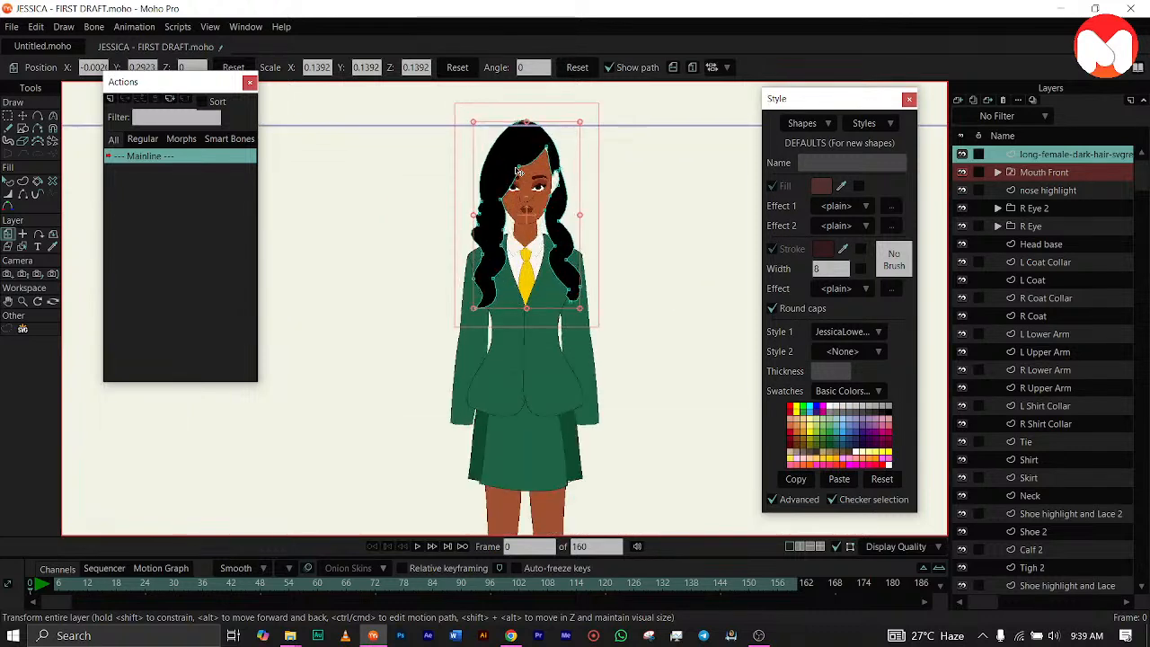
# Shrink the long hair to about 0.11, widen it to about 0.121 on X, and reposition it around the face.
pyautogui.moveTo(609, 103); pyautogui.dragTo(575, 159)
pyautogui.scroll(4, 570, 161)
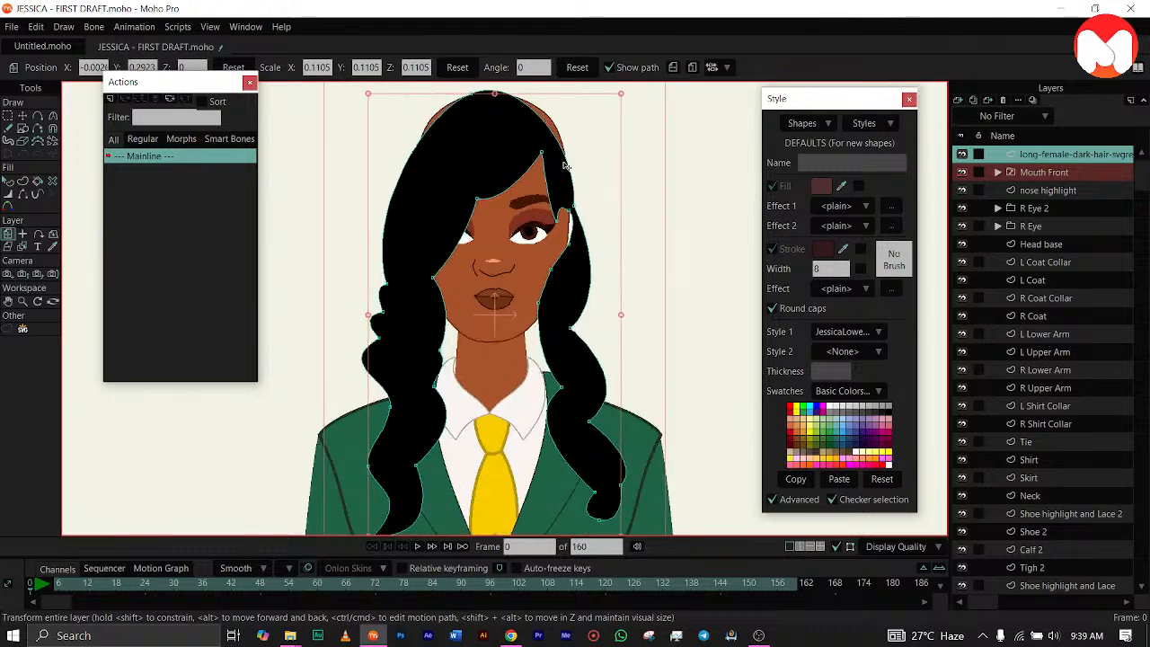
pyautogui.moveTo(620, 316); pyautogui.dragTo(633, 313)
pyautogui.moveTo(545, 299); pyautogui.dragTo(535, 278)
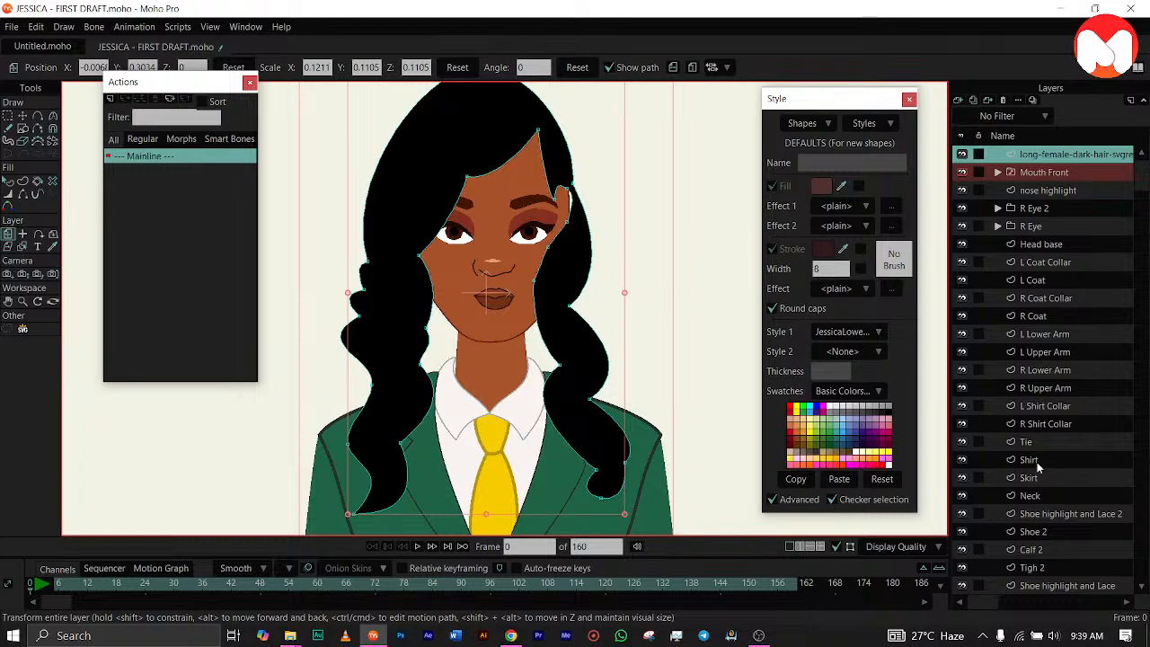
# Show the JESSICA FRONT.png reference and refit the long hair over the head at a scale of about 0.134 by 0.123.
pyautogui.scroll(-3, 1068, 482)
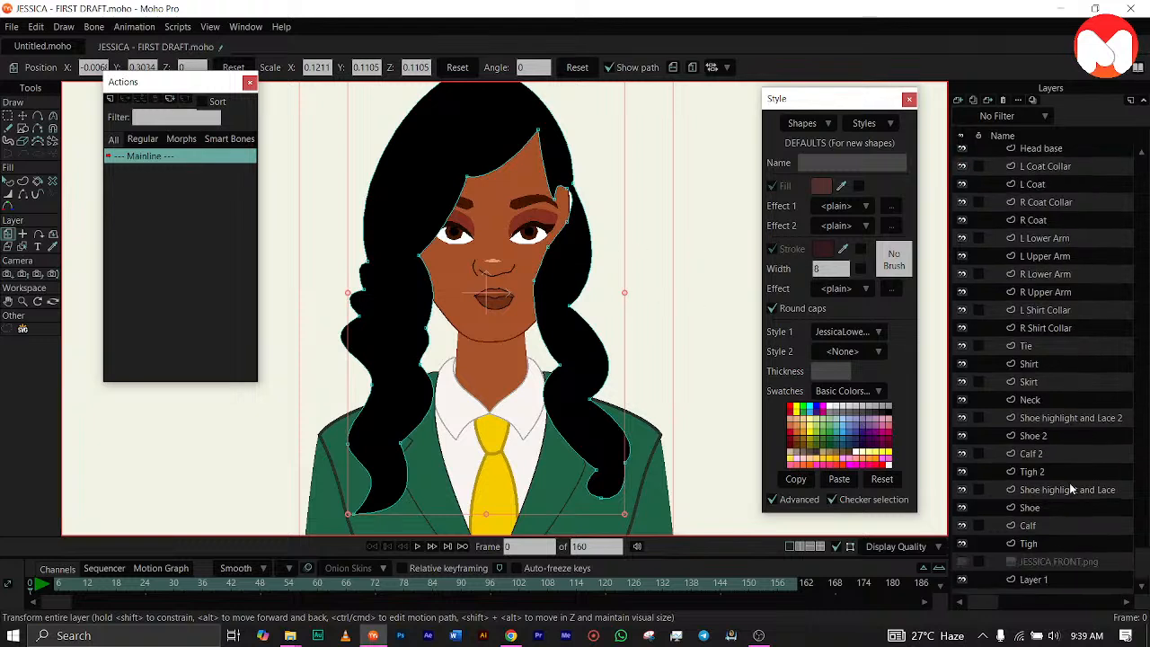
pyautogui.click(962, 563)
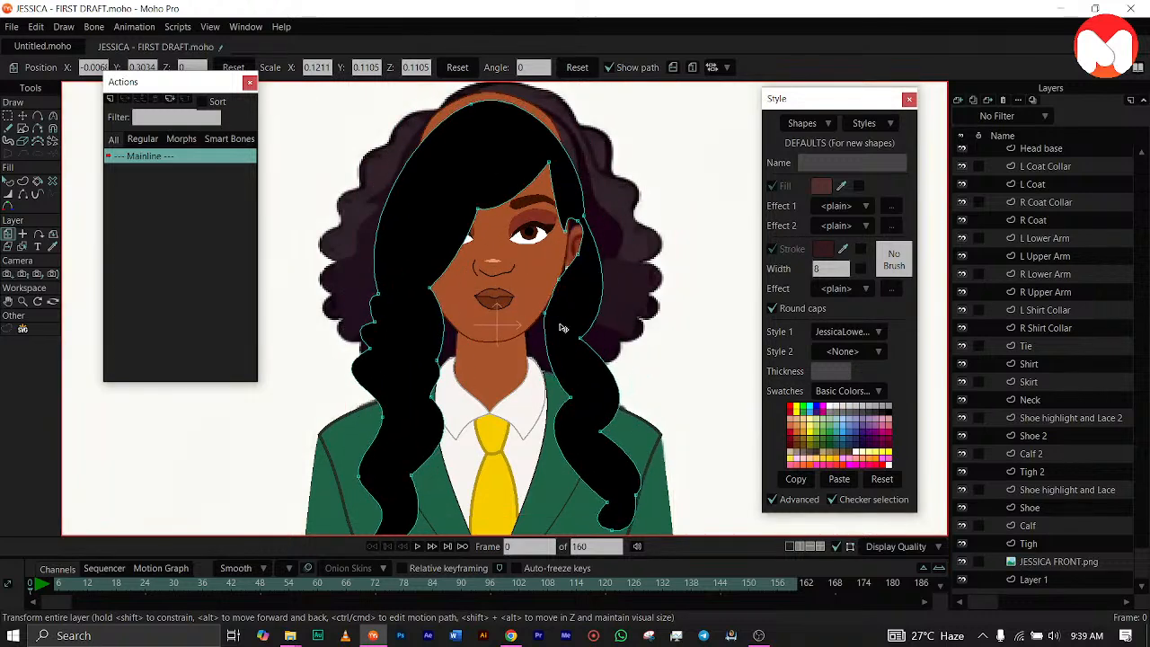
pyautogui.moveTo(559, 326); pyautogui.dragTo(561, 327)
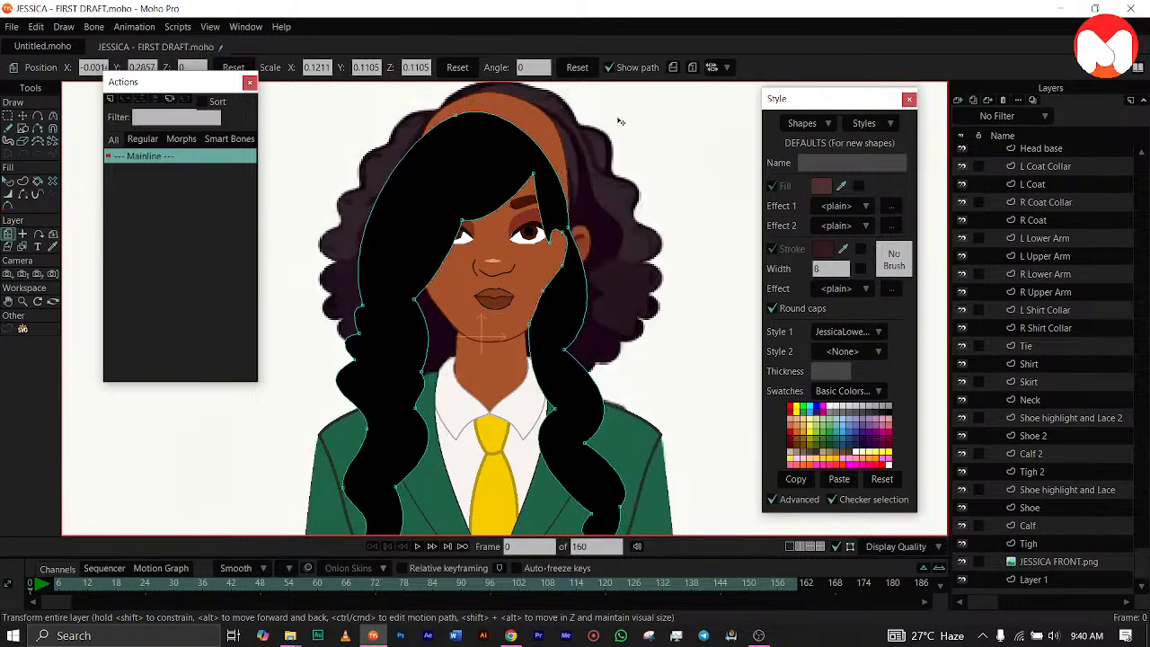
pyautogui.moveTo(618, 119); pyautogui.dragTo(652, 81)
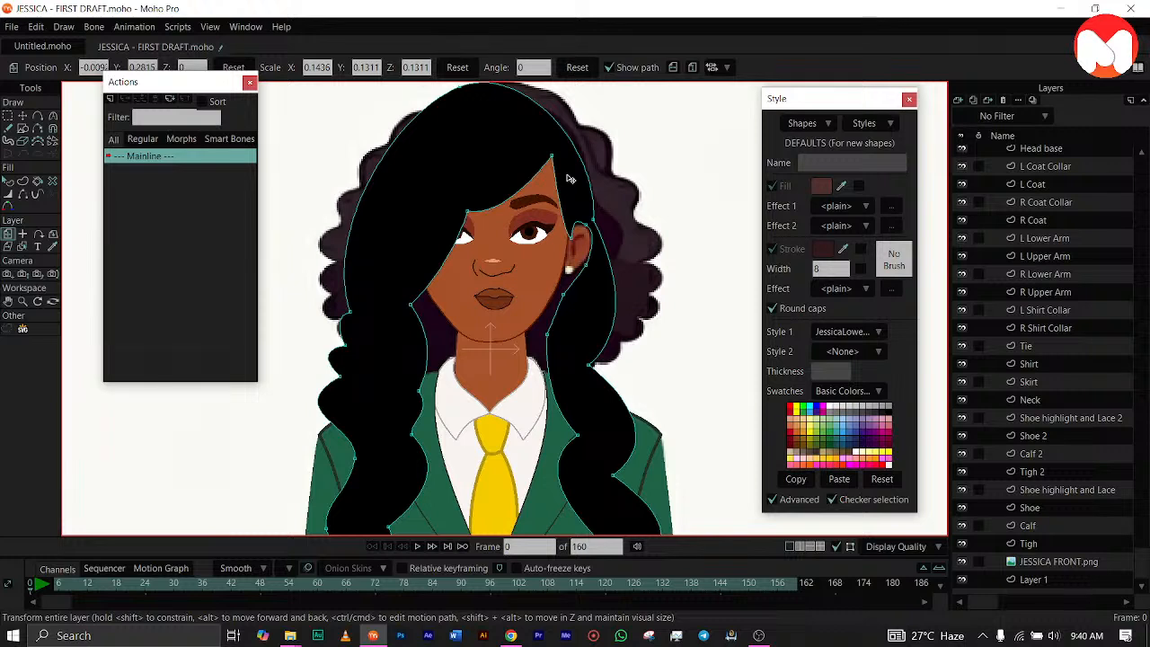
pyautogui.moveTo(566, 176); pyautogui.dragTo(568, 176)
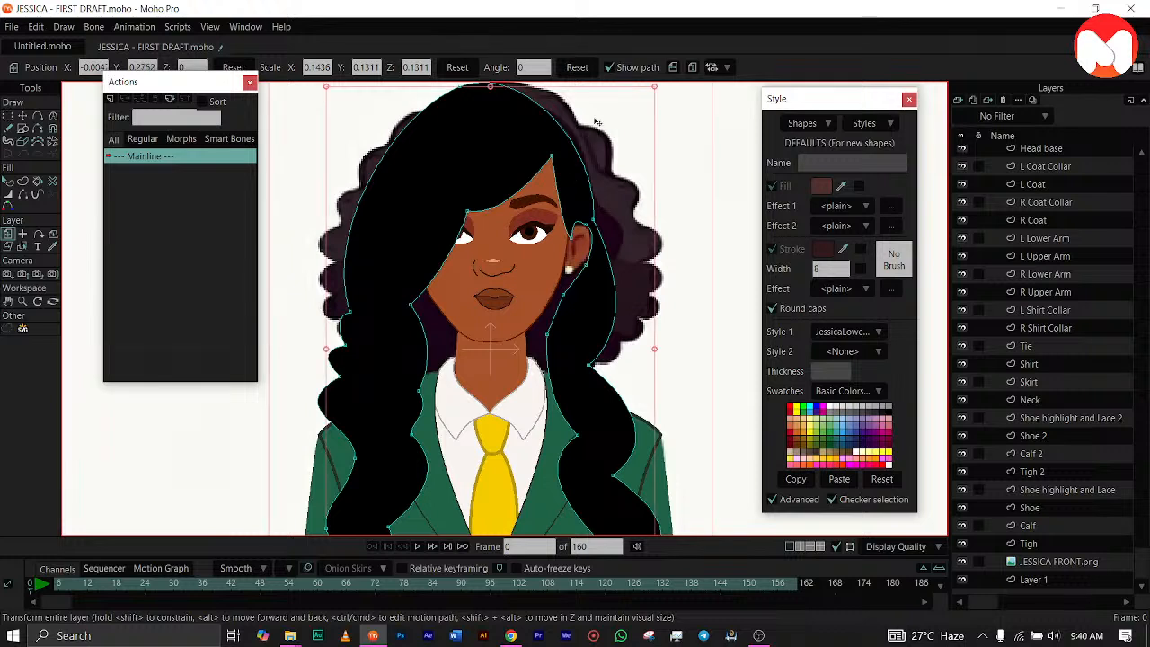
pyautogui.moveTo(656, 88); pyautogui.dragTo(647, 105)
pyautogui.moveTo(578, 204); pyautogui.dragTo(579, 194)
pyautogui.click(579, 193)
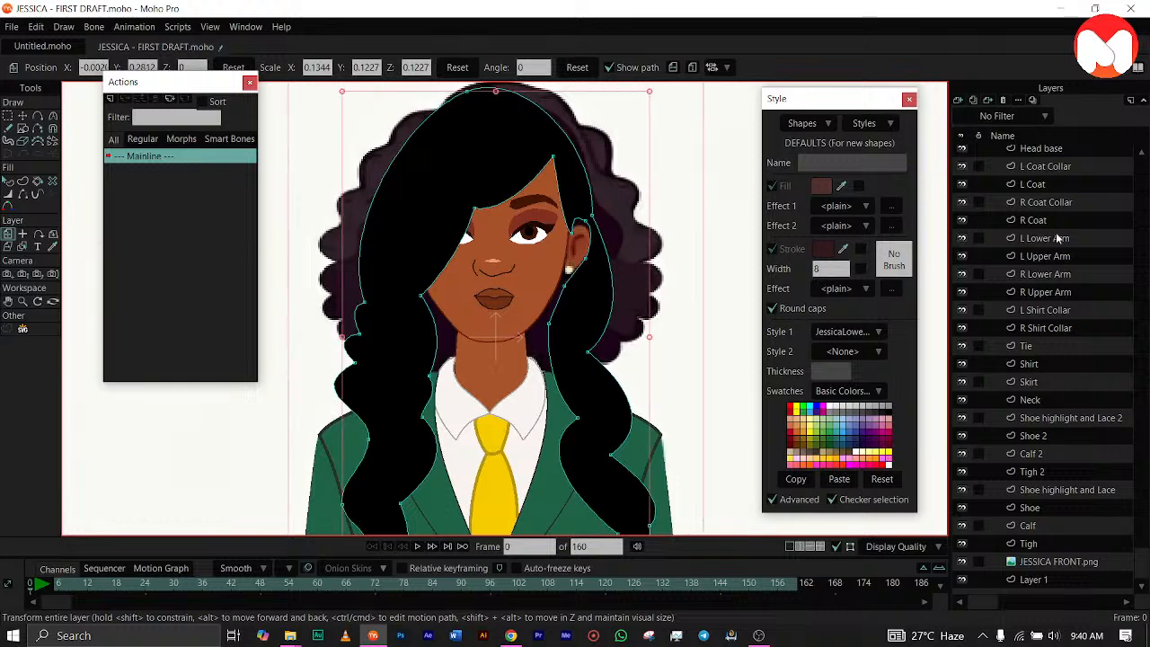
# Hide the long-female-dark-hair layer.
pyautogui.scroll(2, 1137, 422)
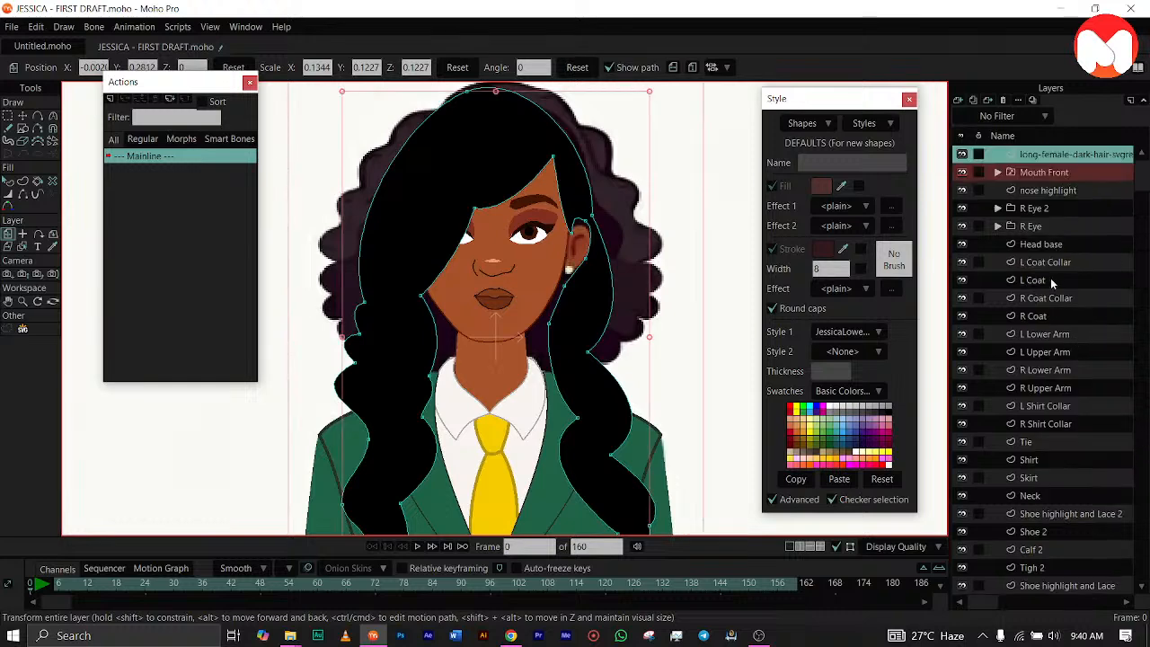
pyautogui.click(962, 157)
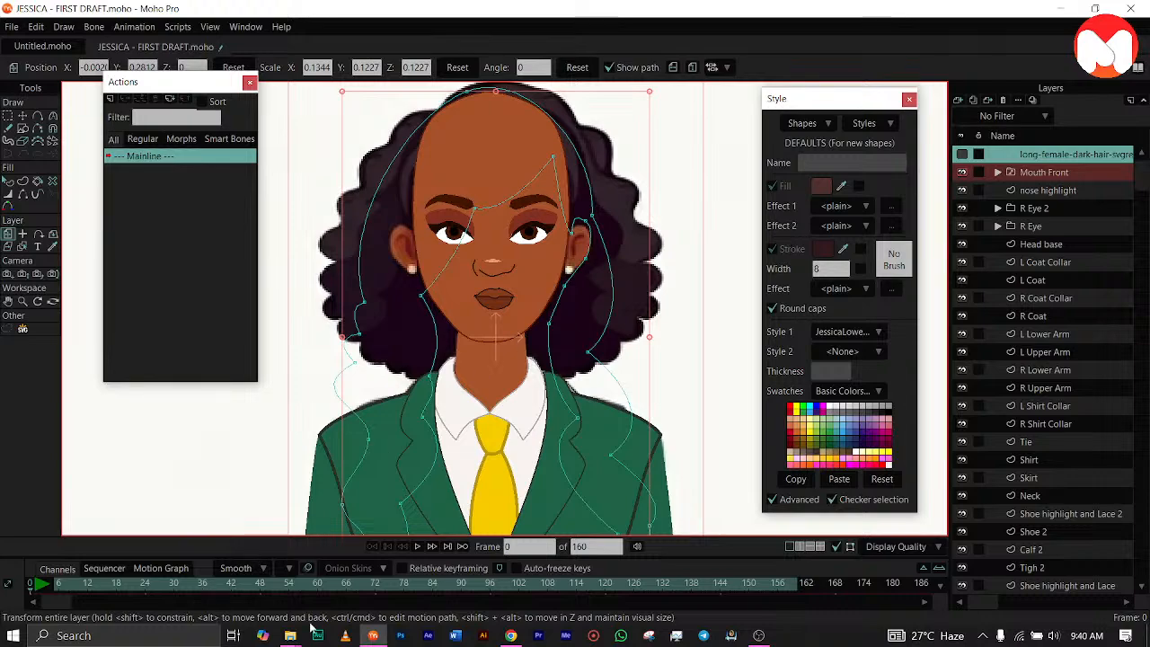
pyautogui.moveTo(300, 634)
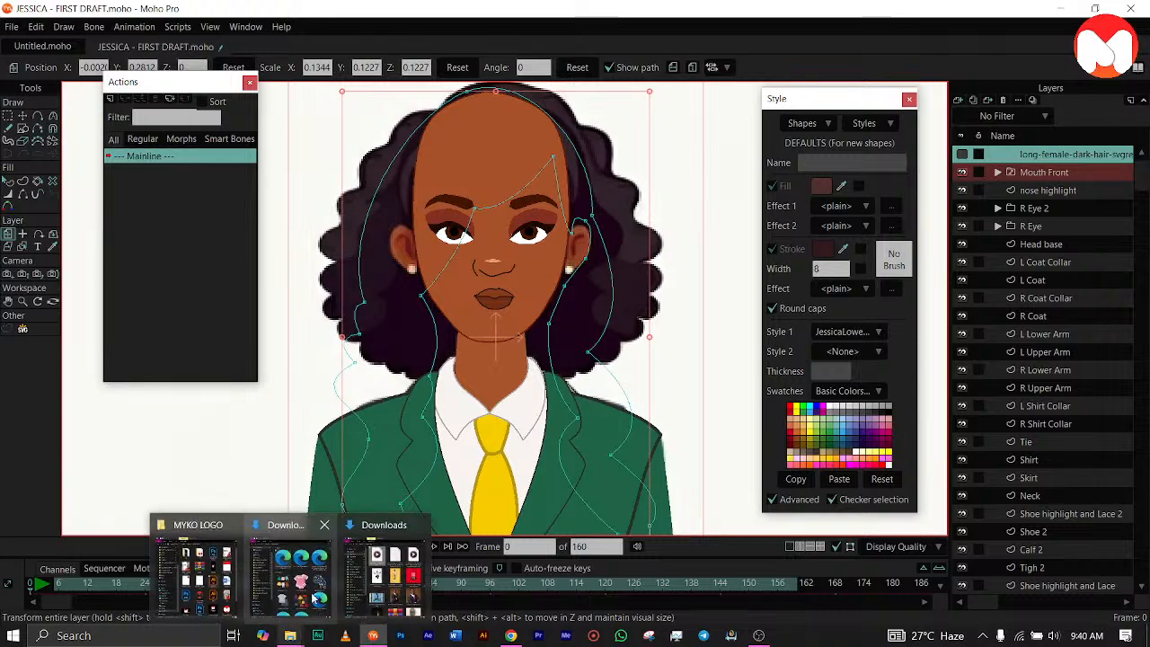
pyautogui.click(322, 589)
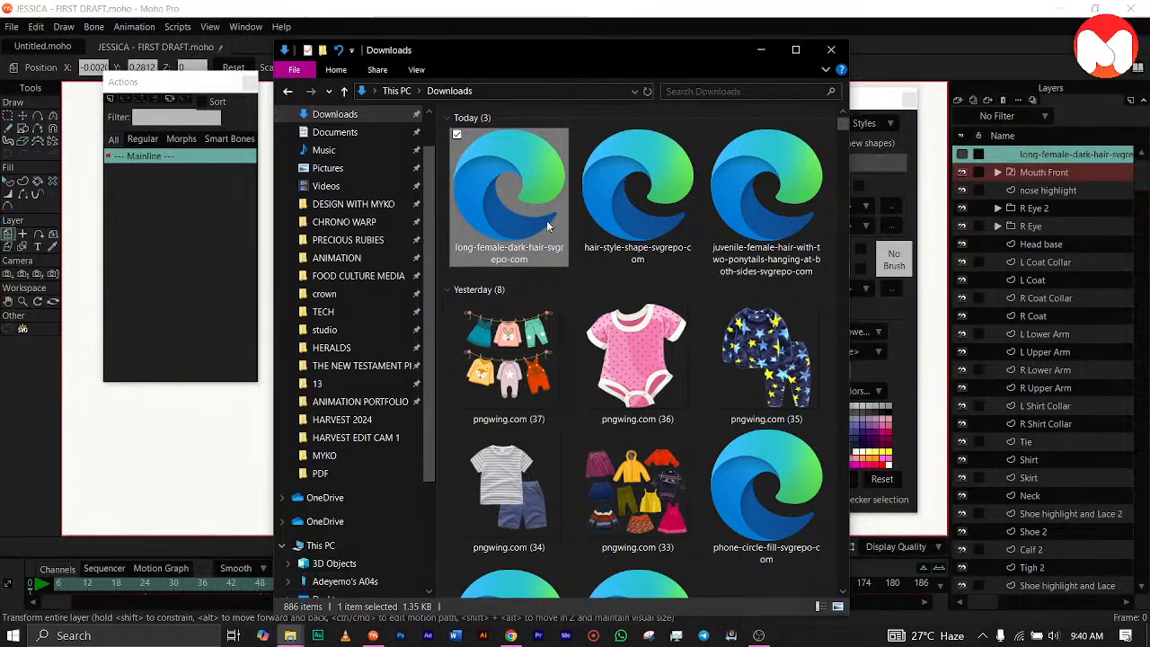
pyautogui.click(760, 50)
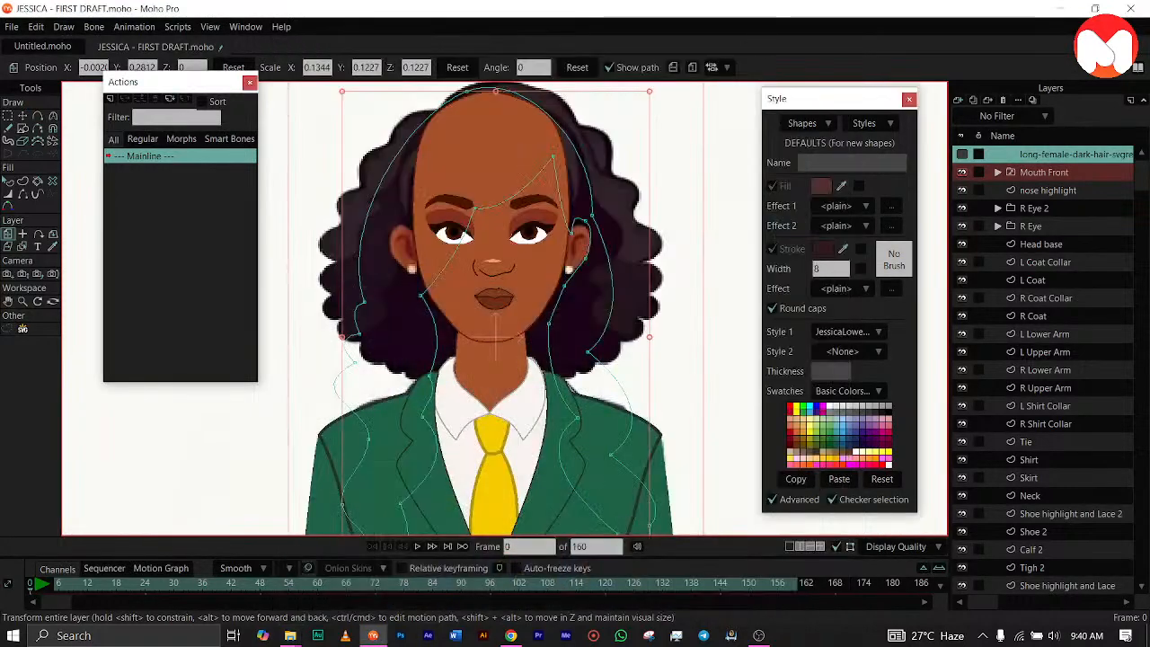
# Import hair-style-shape-svgrepo-com from the Downloads folder as an SVG vector file.
pyautogui.click(13, 27)
pyautogui.moveTo(205, 345)
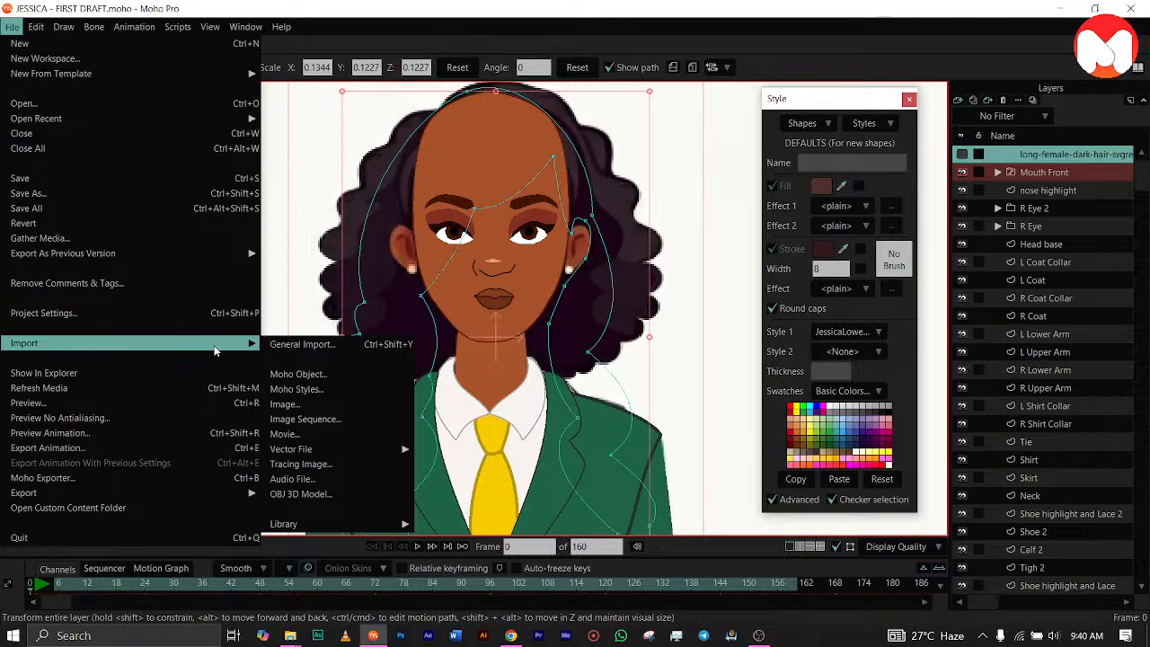
pyautogui.moveTo(325, 450)
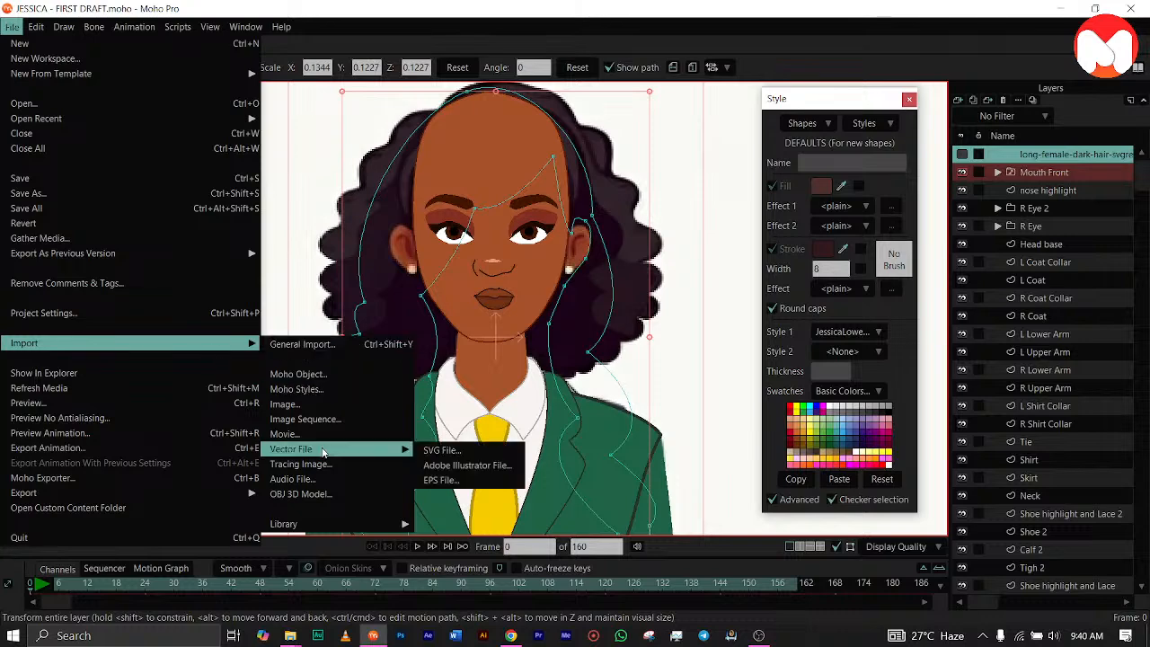
pyautogui.click(437, 451)
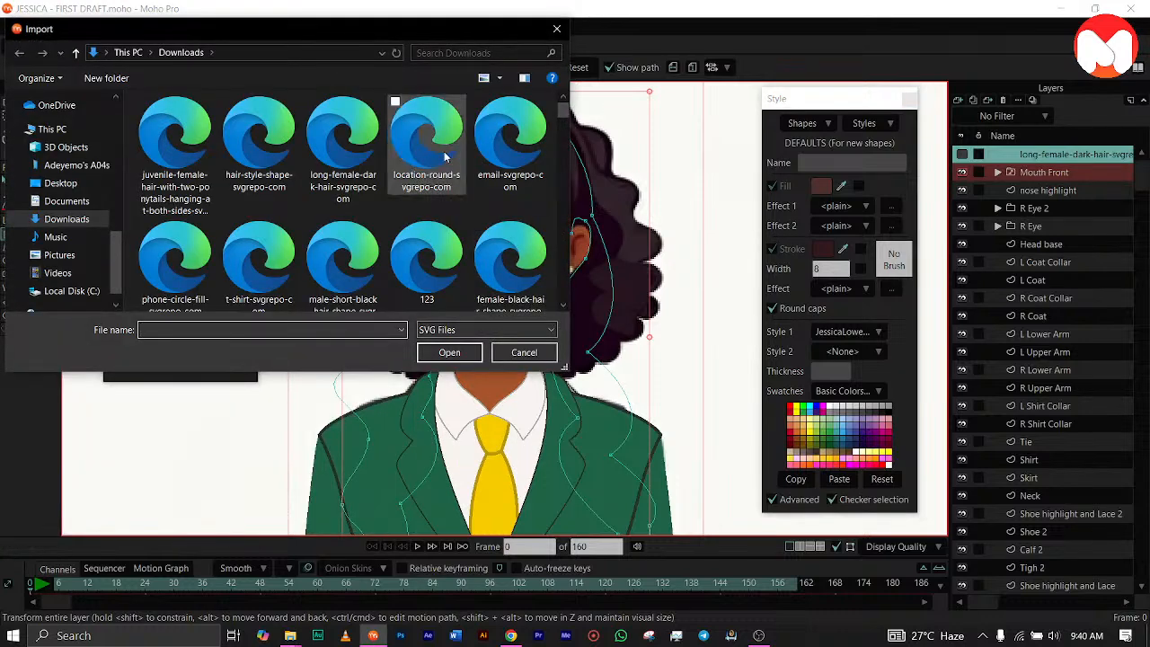
pyautogui.click(266, 155)
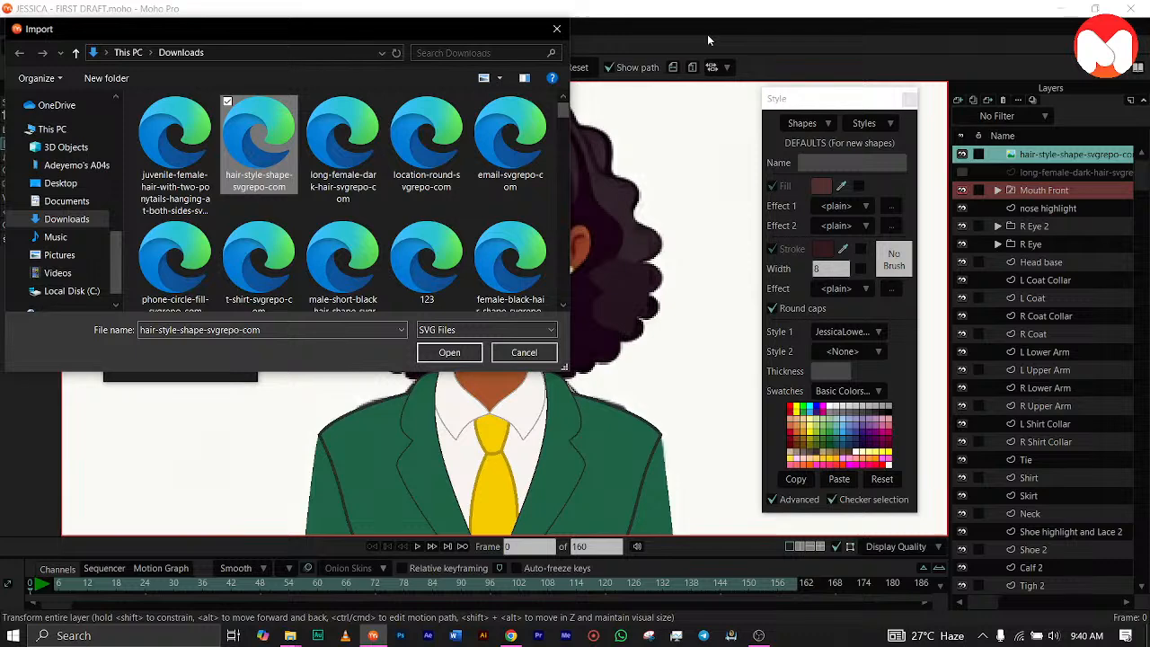
pyautogui.click(451, 351)
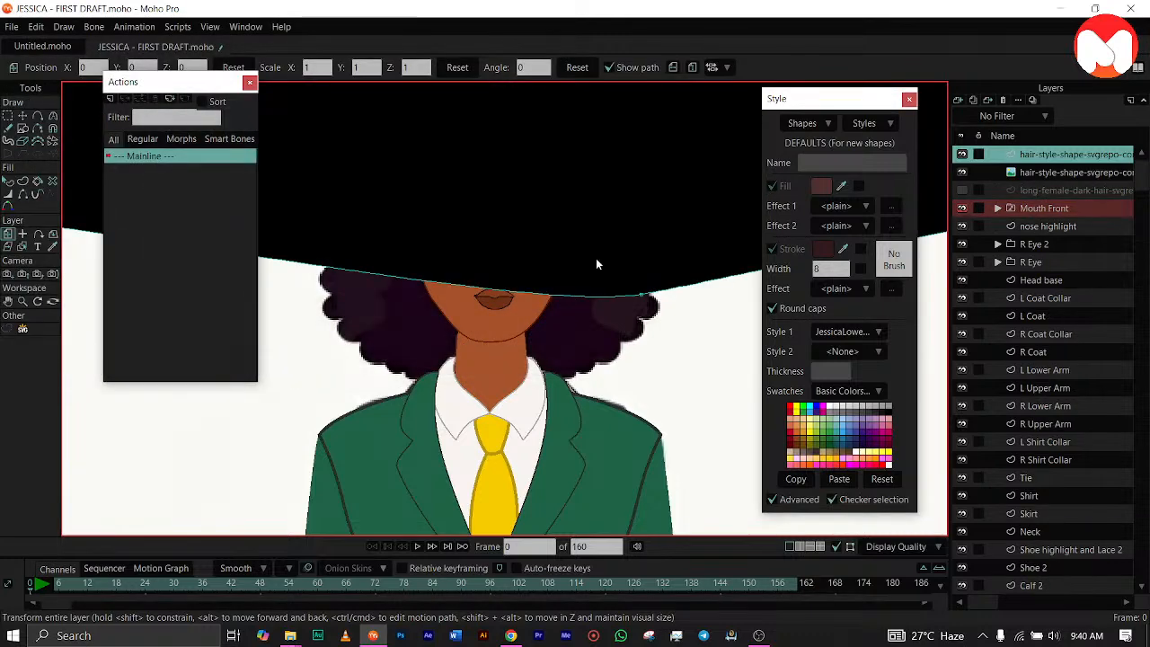
pyautogui.scroll(-5, 595, 258)
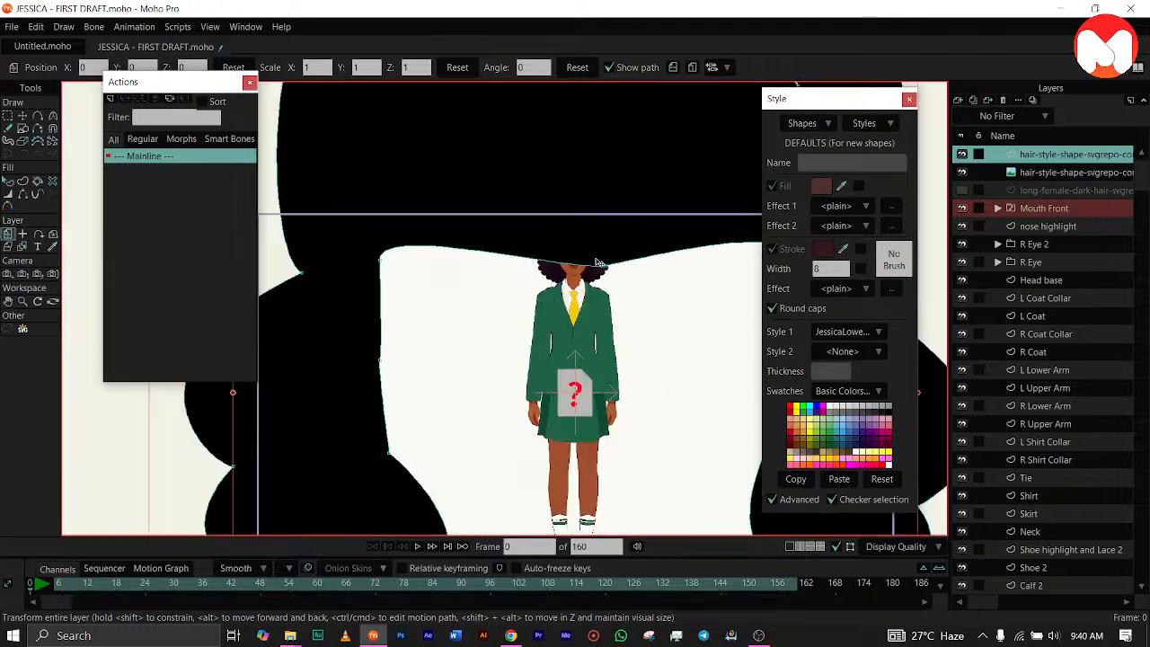
# Shrink the imported hair-style shape uniformly to a scale of about 0.155 and move it up onto the character's head.
pyautogui.scroll(5, 596, 258)
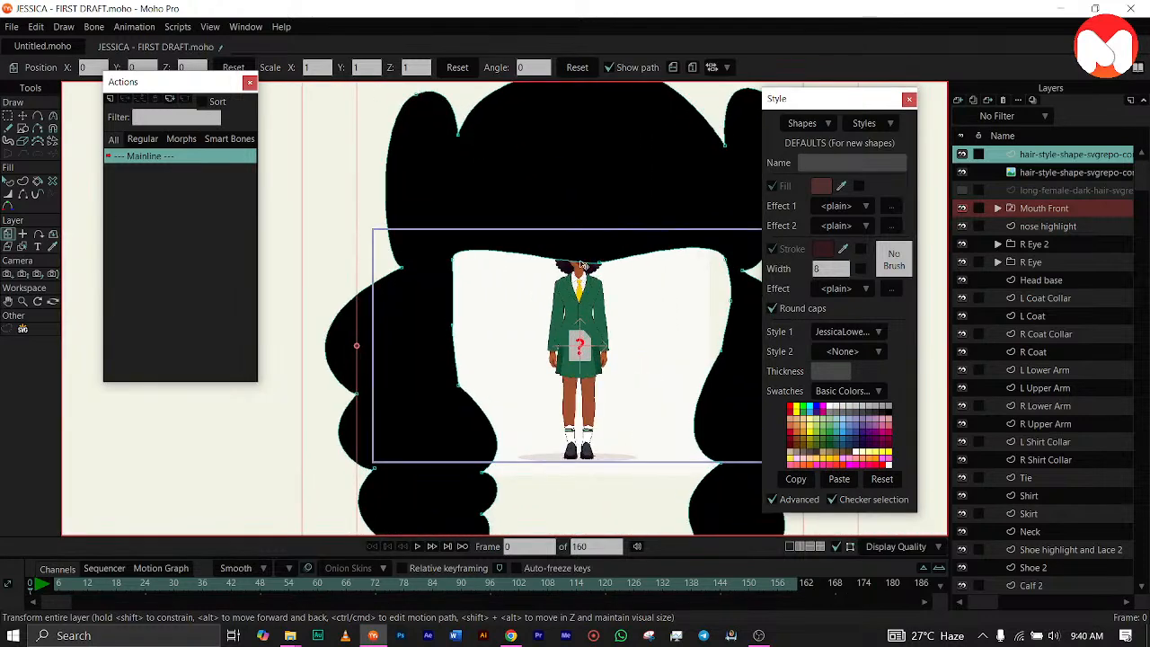
pyautogui.scroll(-3, 582, 265)
pyautogui.scroll(-2, 582, 265)
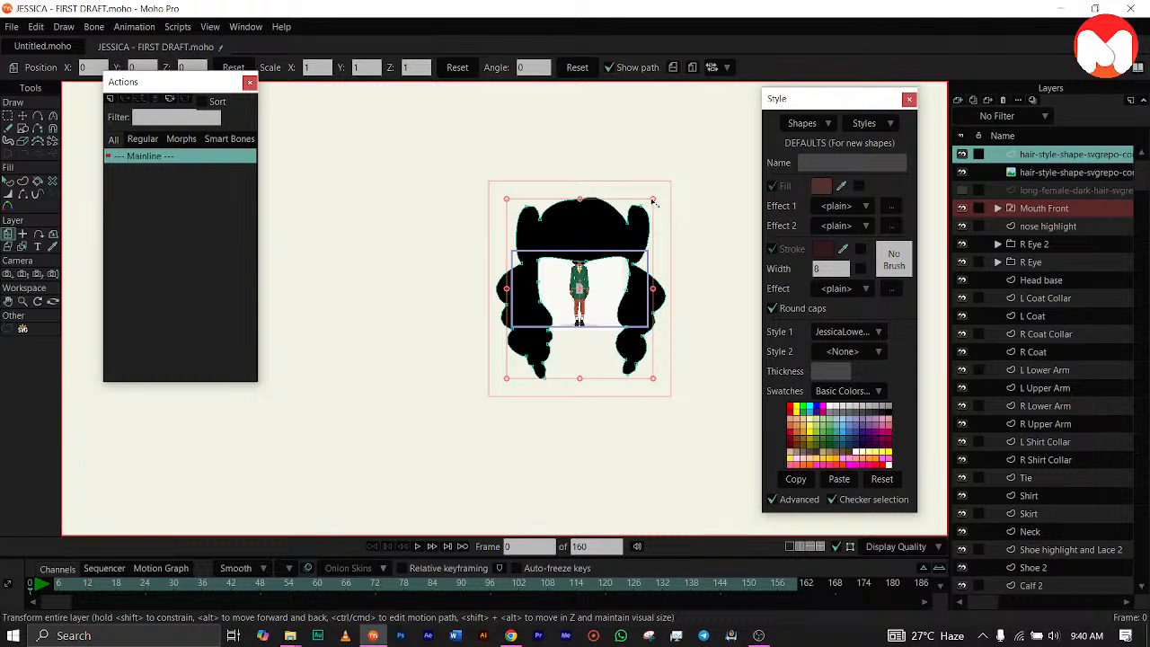
pyautogui.moveTo(653, 202); pyautogui.dragTo(593, 281)
pyautogui.scroll(5, 559, 303)
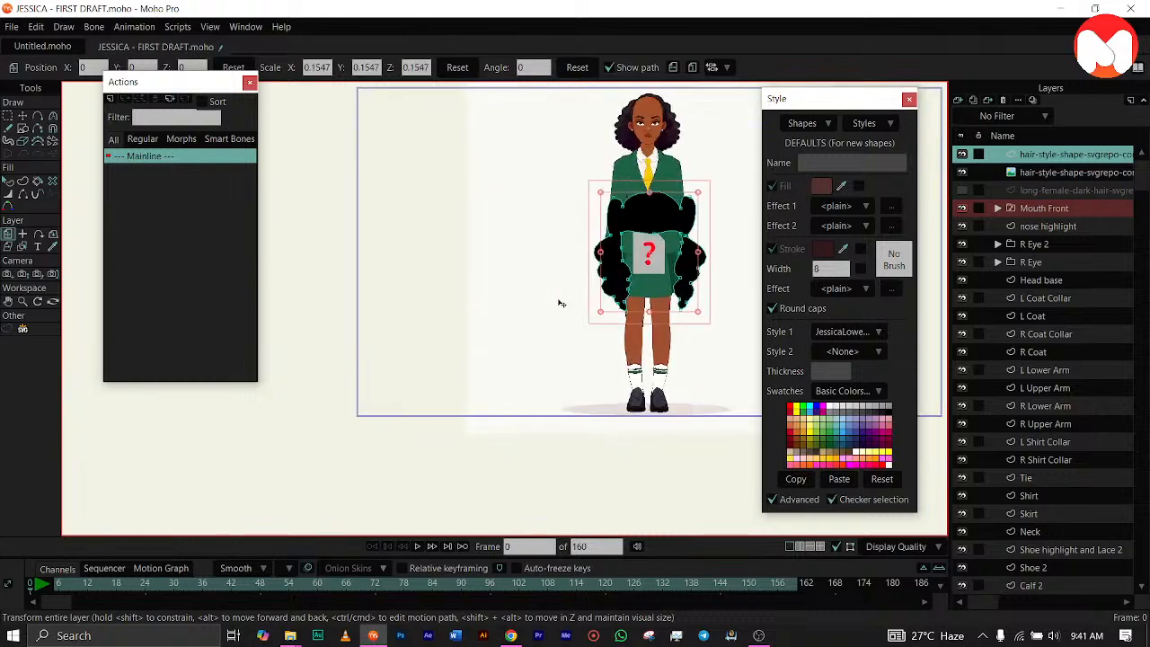
pyautogui.moveTo(456, 423); pyautogui.dragTo(402, 480)
pyautogui.moveTo(543, 369); pyautogui.dragTo(544, 201)
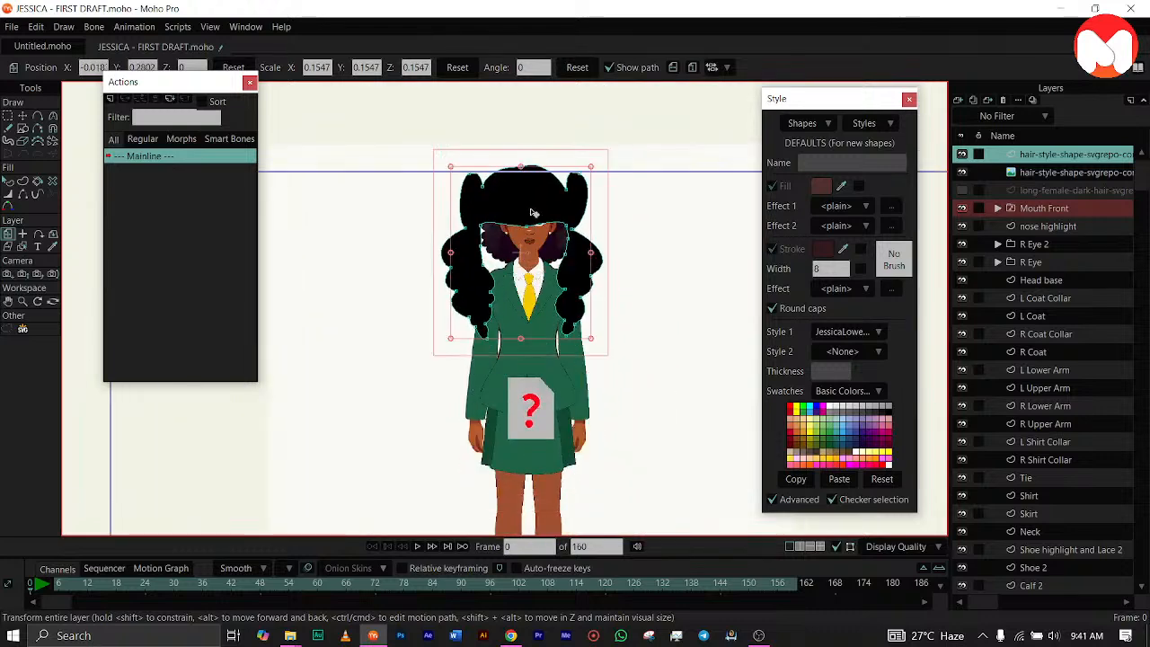
# Refit the curly hair around the face at a scale of about 0.078, narrowed to about 0.076 on X.
pyautogui.scroll(2, 530, 213)
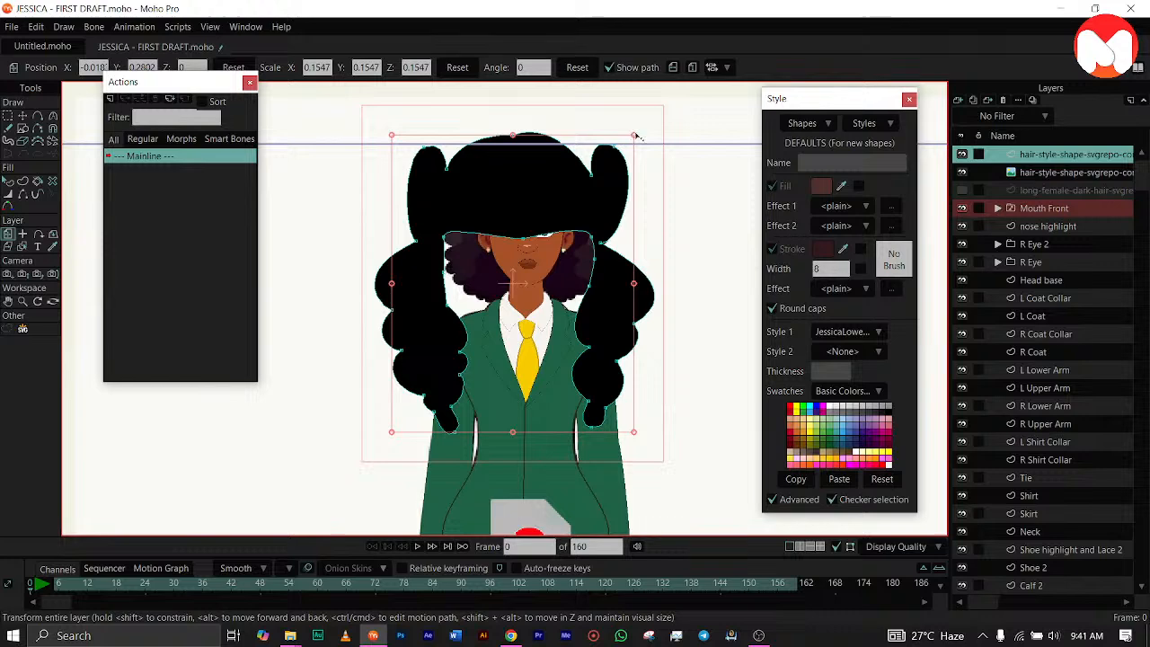
pyautogui.moveTo(638, 138); pyautogui.dragTo(575, 238)
pyautogui.scroll(4, 520, 288)
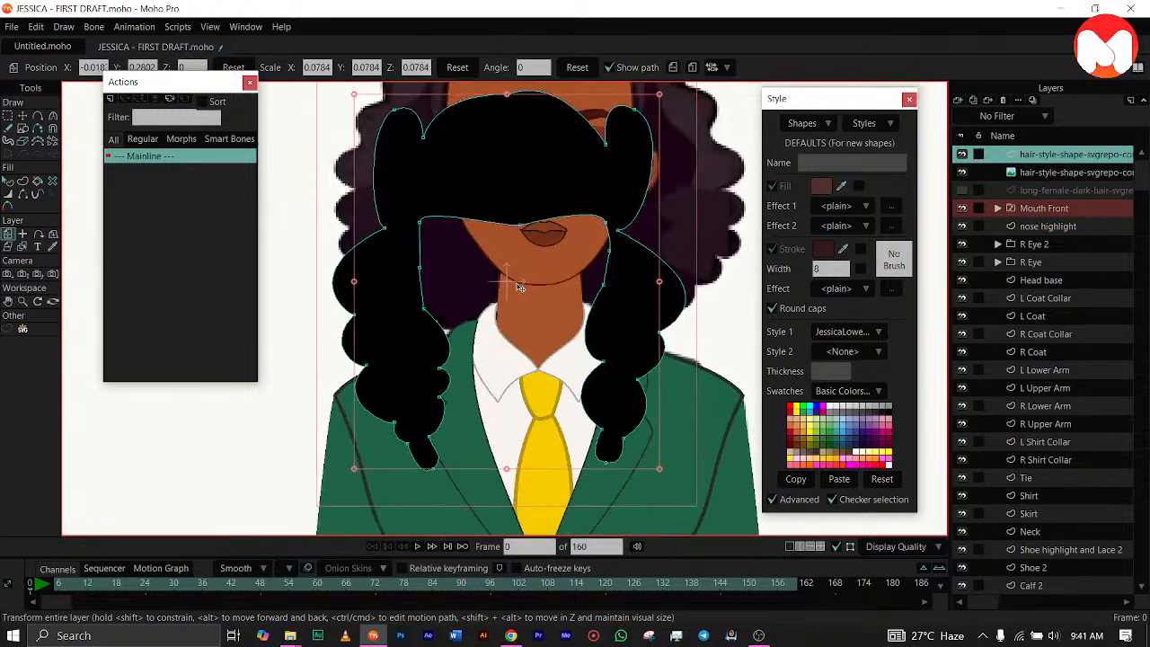
pyautogui.moveTo(543, 203); pyautogui.dragTo(571, 95)
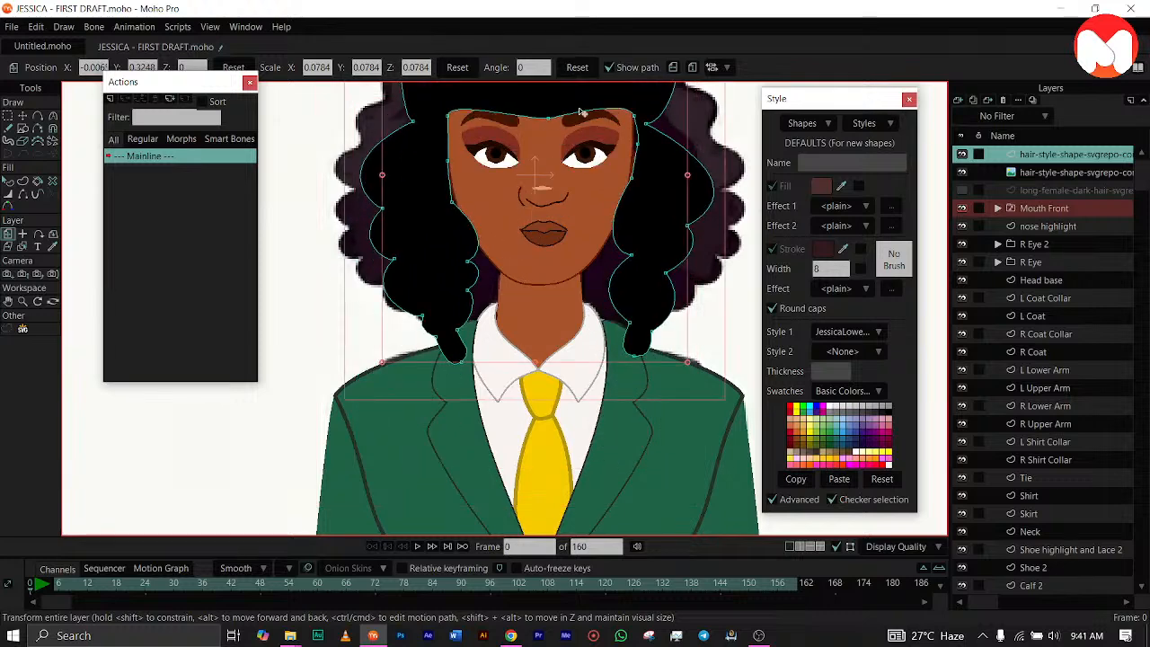
pyautogui.moveTo(584, 162); pyautogui.dragTo(585, 297)
pyautogui.moveTo(596, 209); pyautogui.dragTo(594, 185)
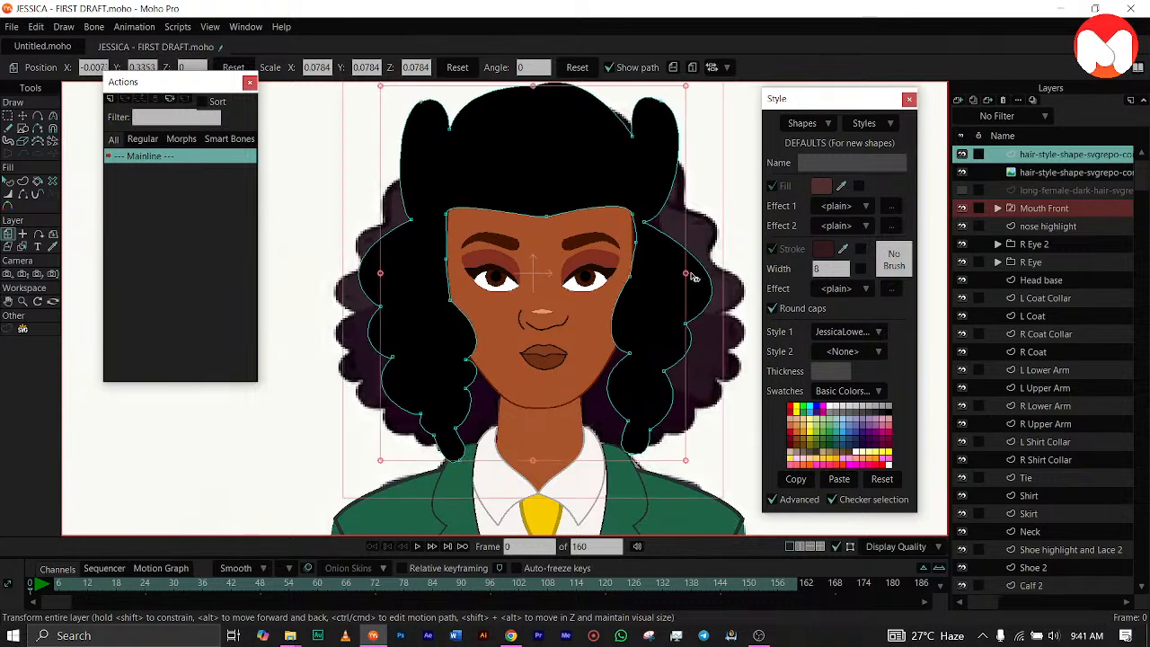
pyautogui.moveTo(687, 273); pyautogui.dragTo(684, 277)
pyautogui.moveTo(617, 201); pyautogui.dragTo(617, 200)
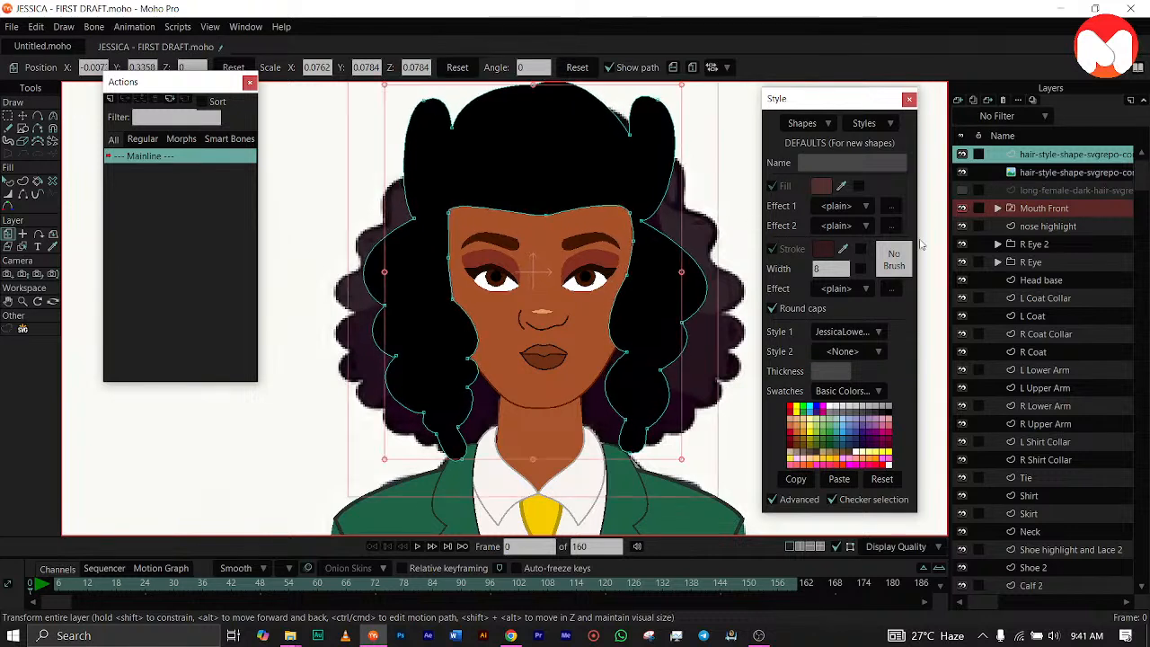
# Delete the hair-style-shape image layer beneath the hair vector layer.
pyautogui.click(1025, 172)
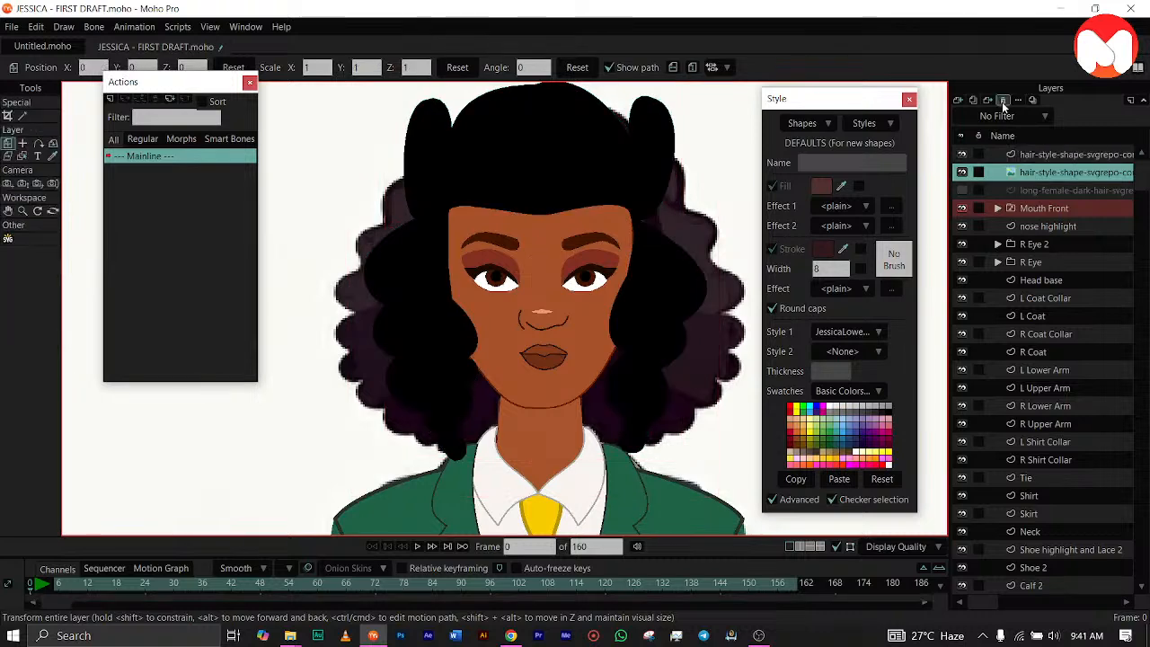
pyautogui.click(1002, 99)
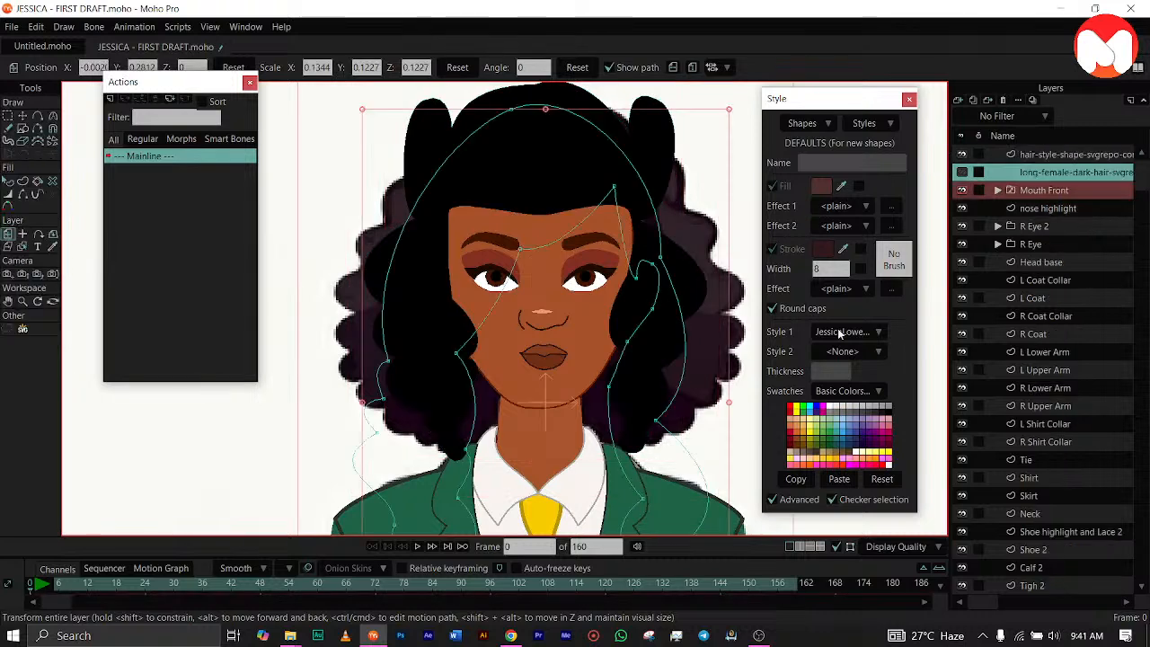
pyautogui.click(1045, 196)
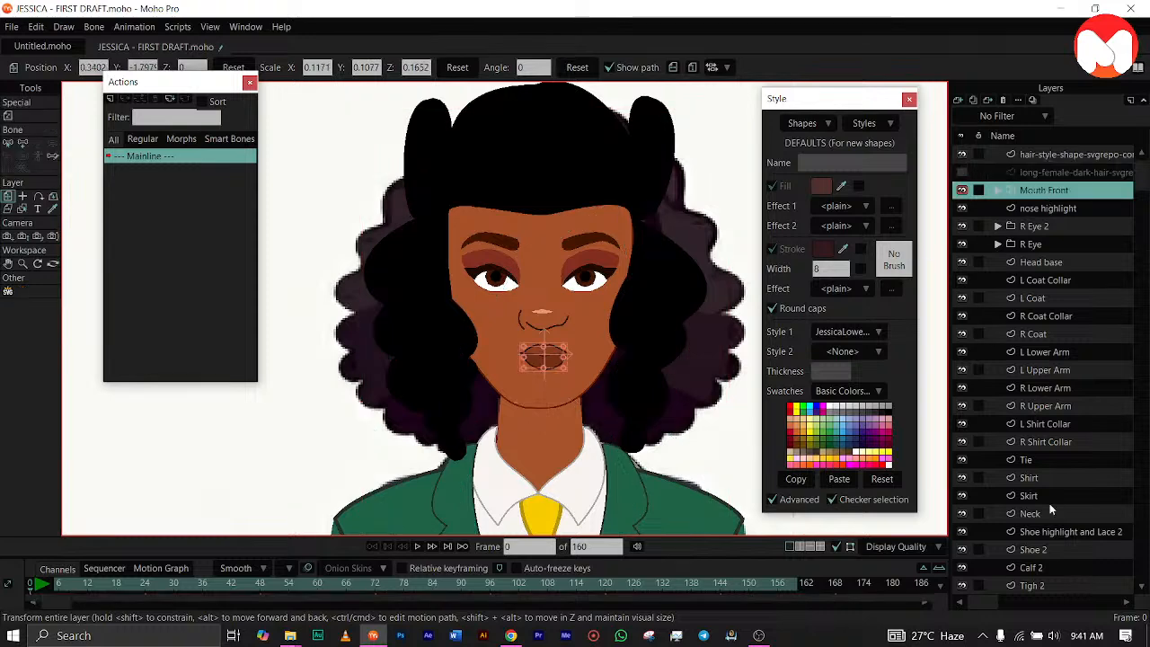
# Hide the JESSICA FRONT.png reference and examine how the curly hair sits on the character.
pyautogui.scroll(-3, 1049, 503)
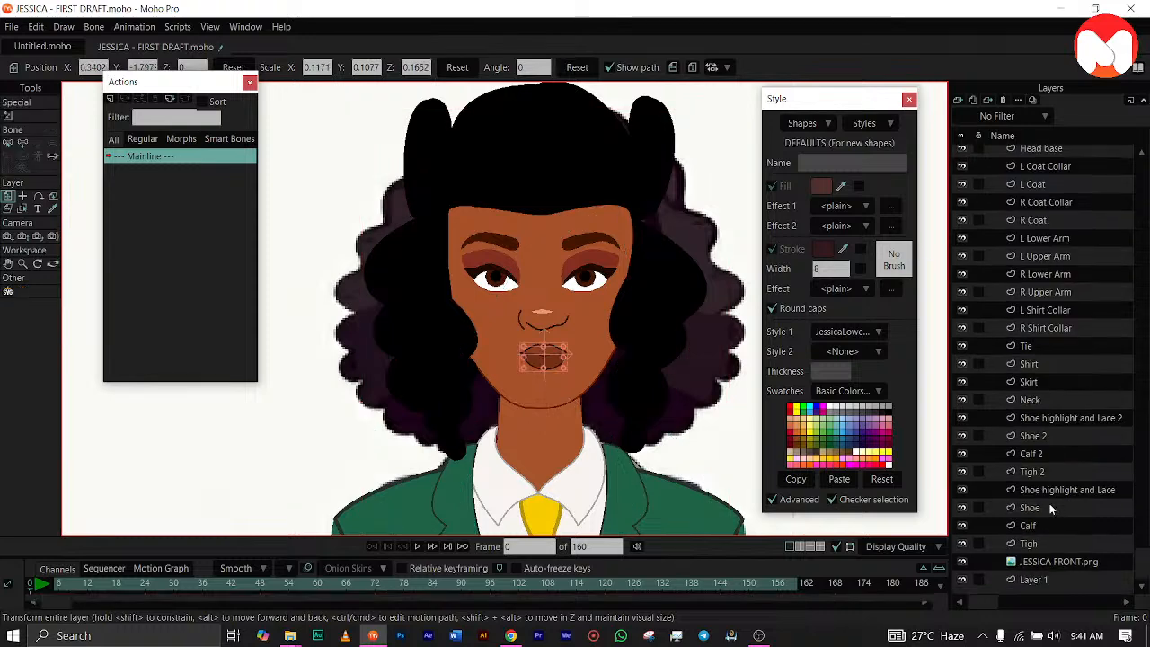
pyautogui.click(961, 561)
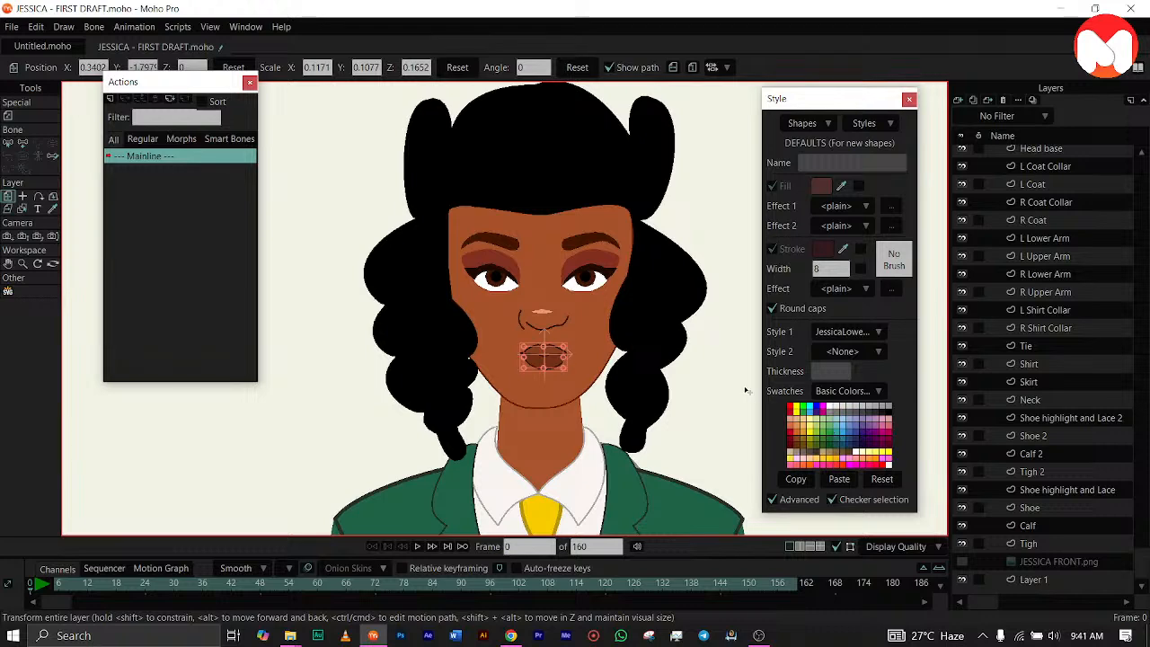
pyautogui.scroll(-4, 716, 359)
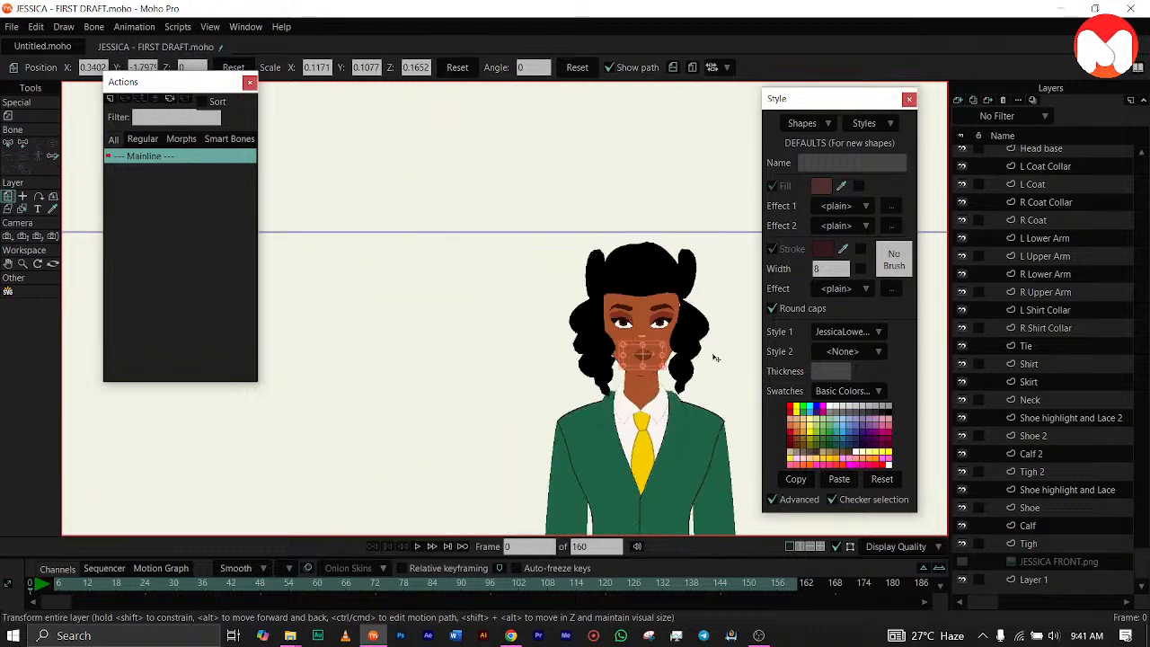
pyautogui.scroll(5, 655, 226)
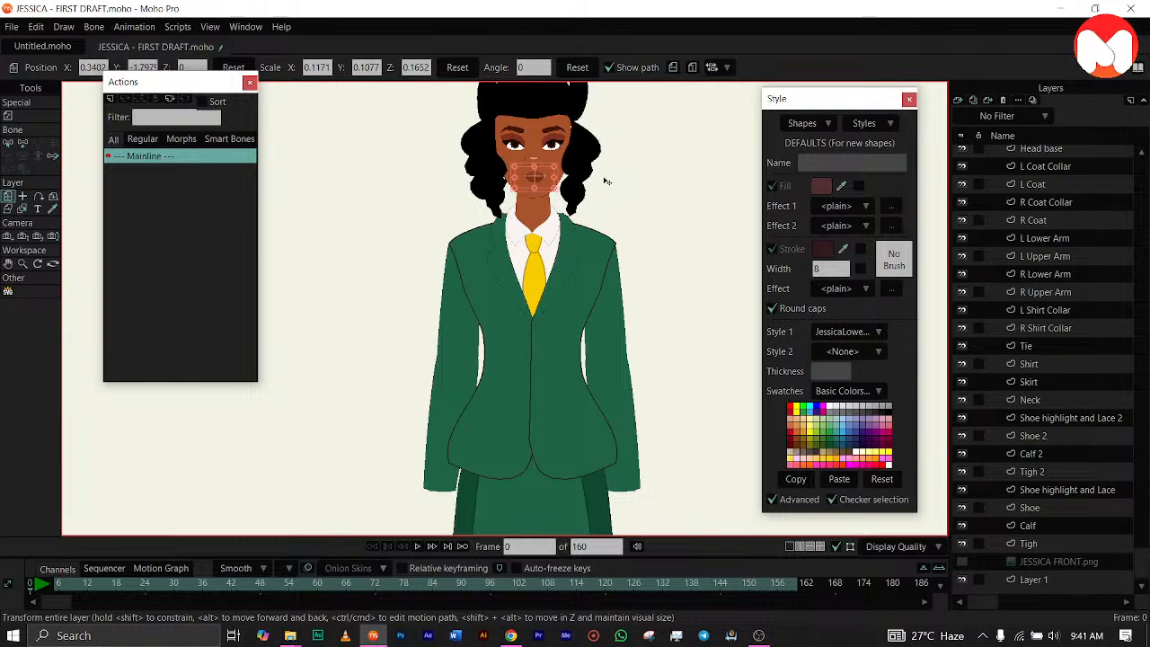
pyautogui.scroll(-2, 605, 206)
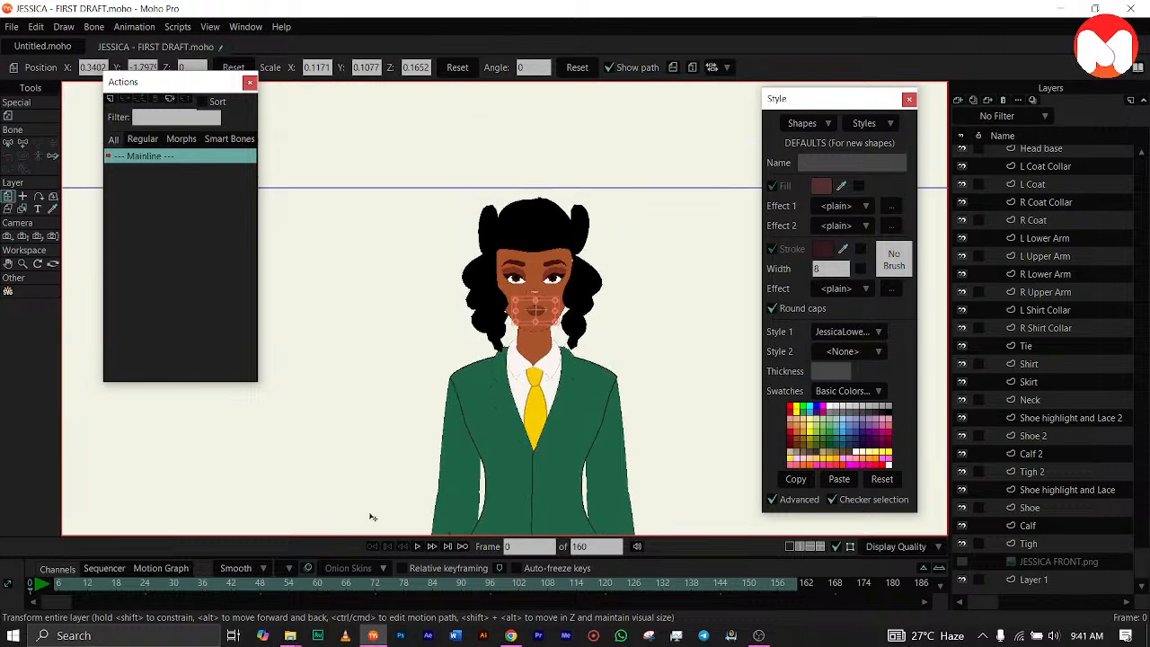
pyautogui.scroll(6, 1105, 286)
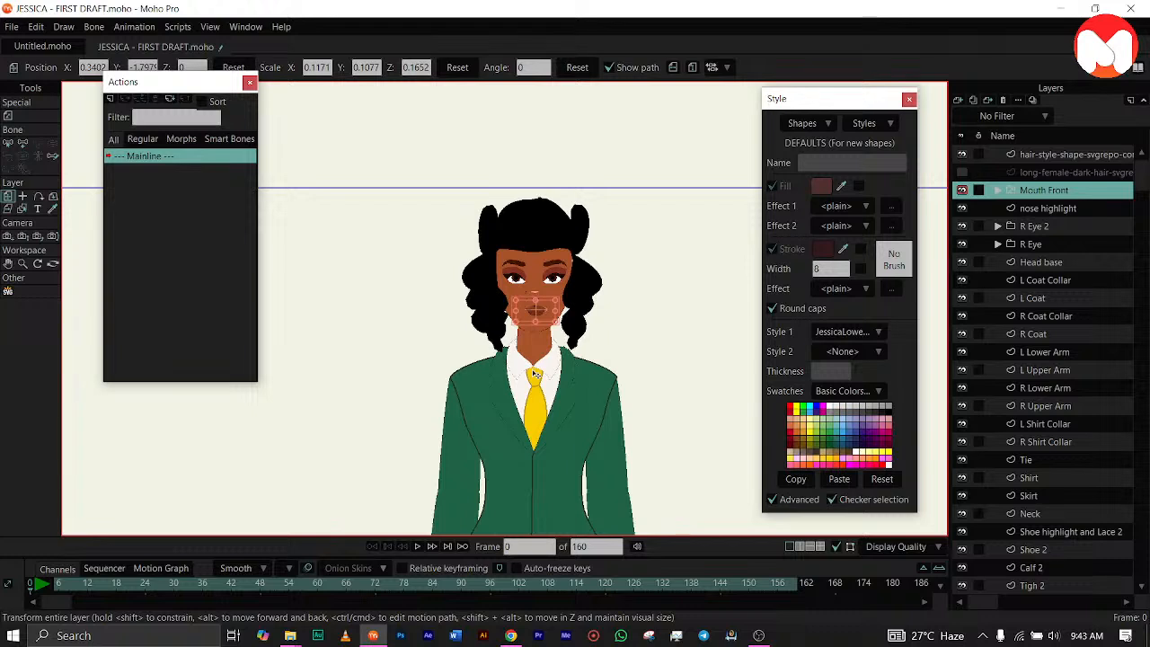
pyautogui.scroll(-2, 1057, 346)
pyautogui.scroll(2, 1058, 349)
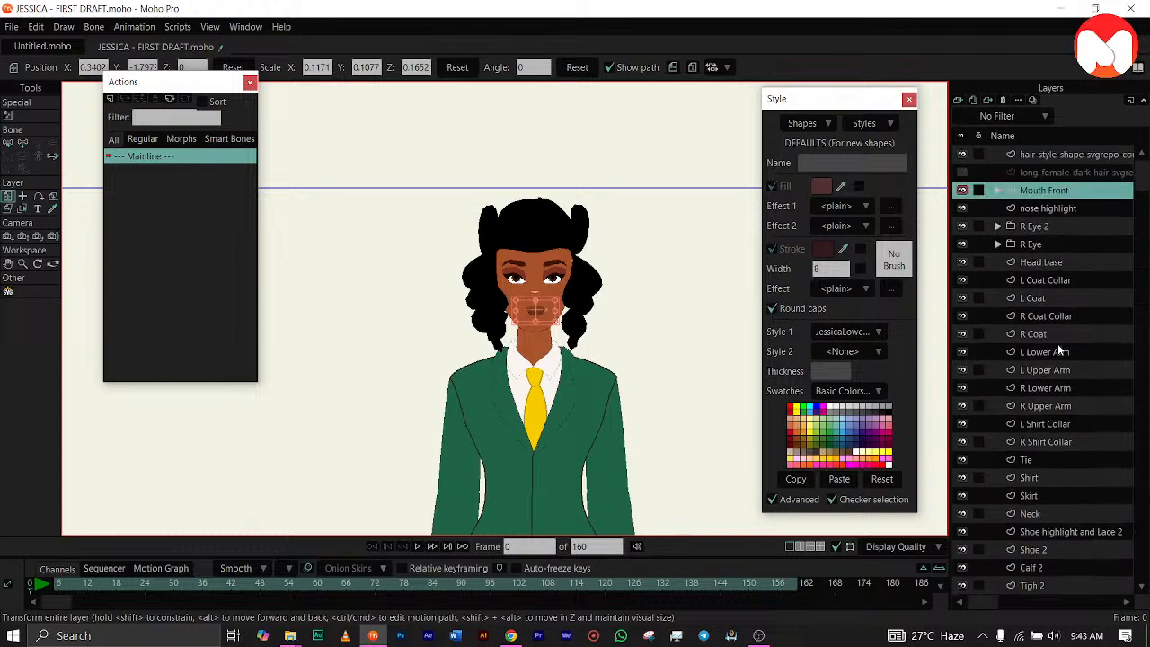
# Hide the hair-style-shape and Head base layers and show the JESSICA FRONT.png reference for tracing.
pyautogui.click(960, 155)
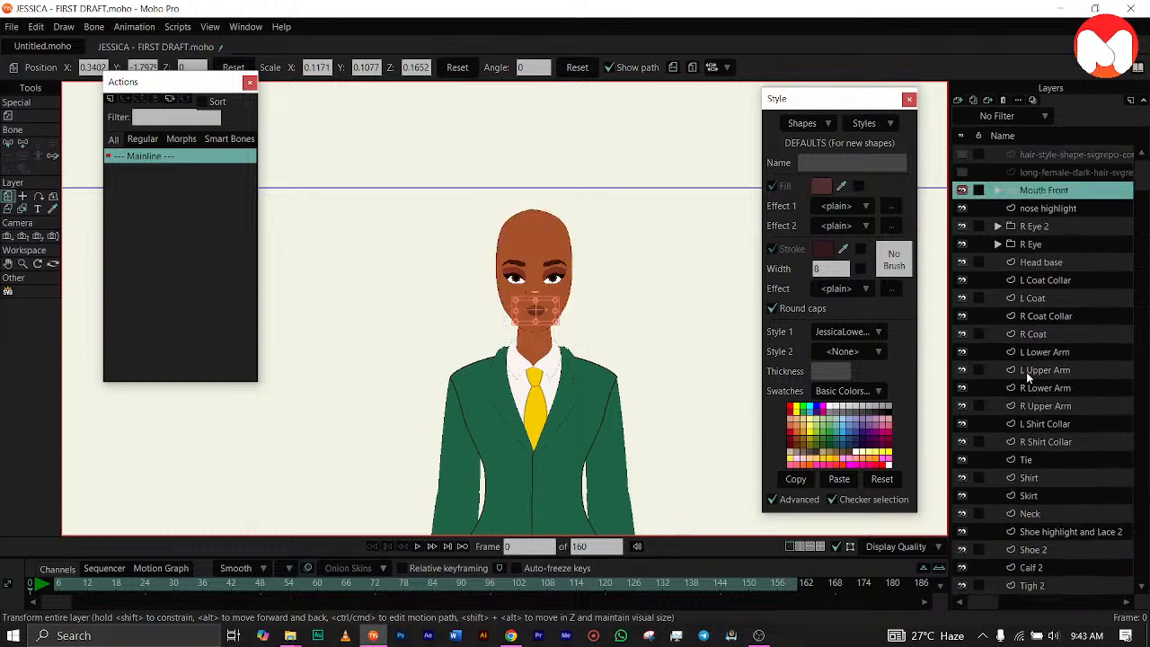
pyautogui.scroll(-2, 1030, 406)
pyautogui.scroll(2, 1030, 406)
pyautogui.click(961, 261)
pyautogui.scroll(-3, 1011, 396)
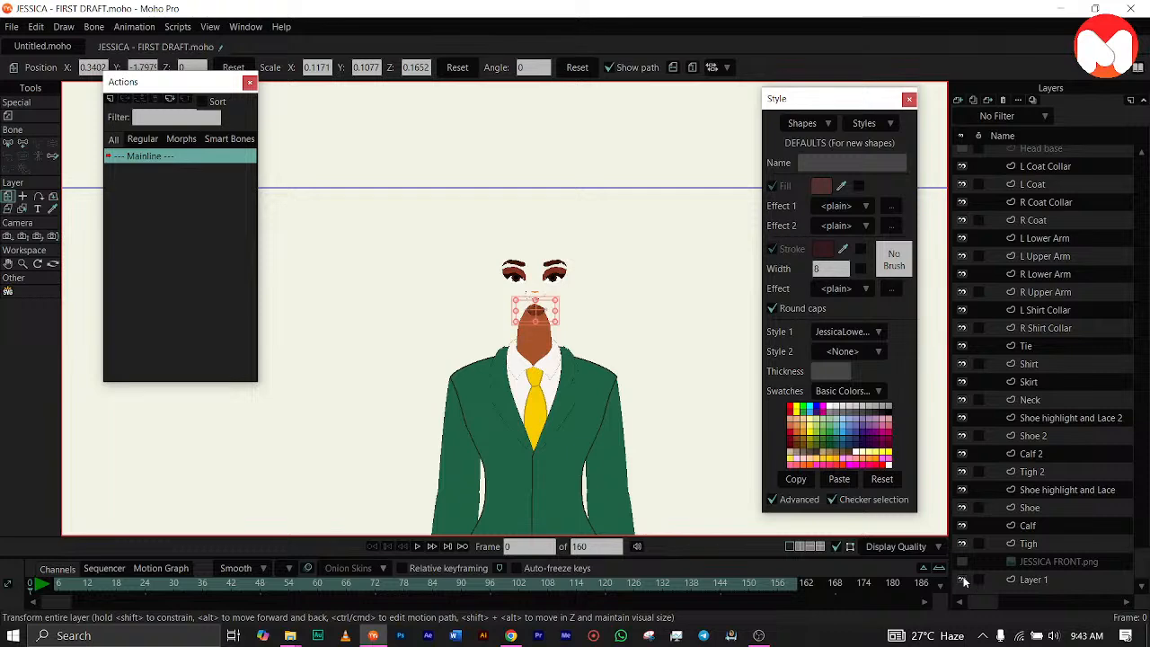
pyautogui.click(961, 561)
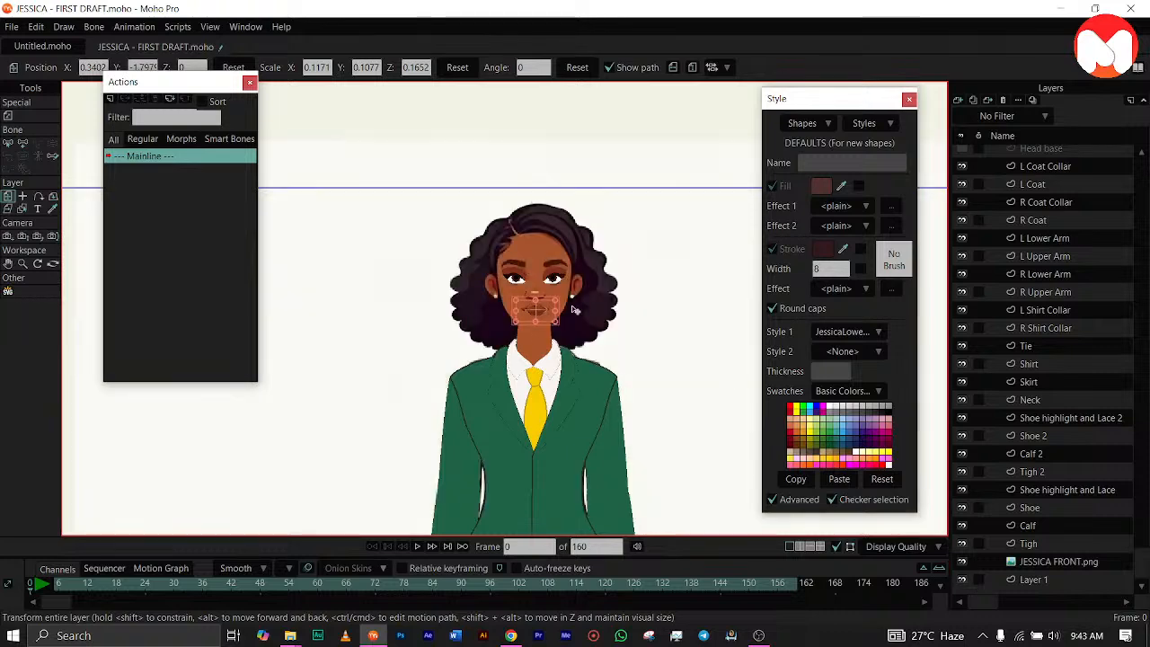
pyautogui.scroll(5, 544, 302)
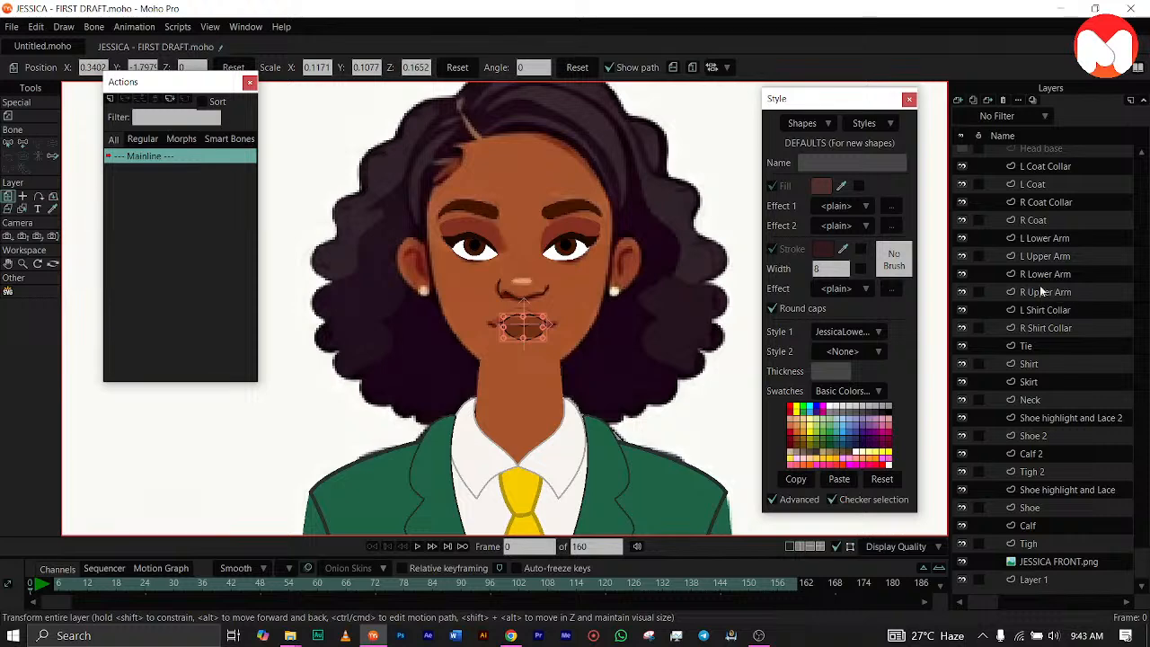
# Add a new vector layer directly above the Mouth Front layer.
pyautogui.scroll(3, 1033, 289)
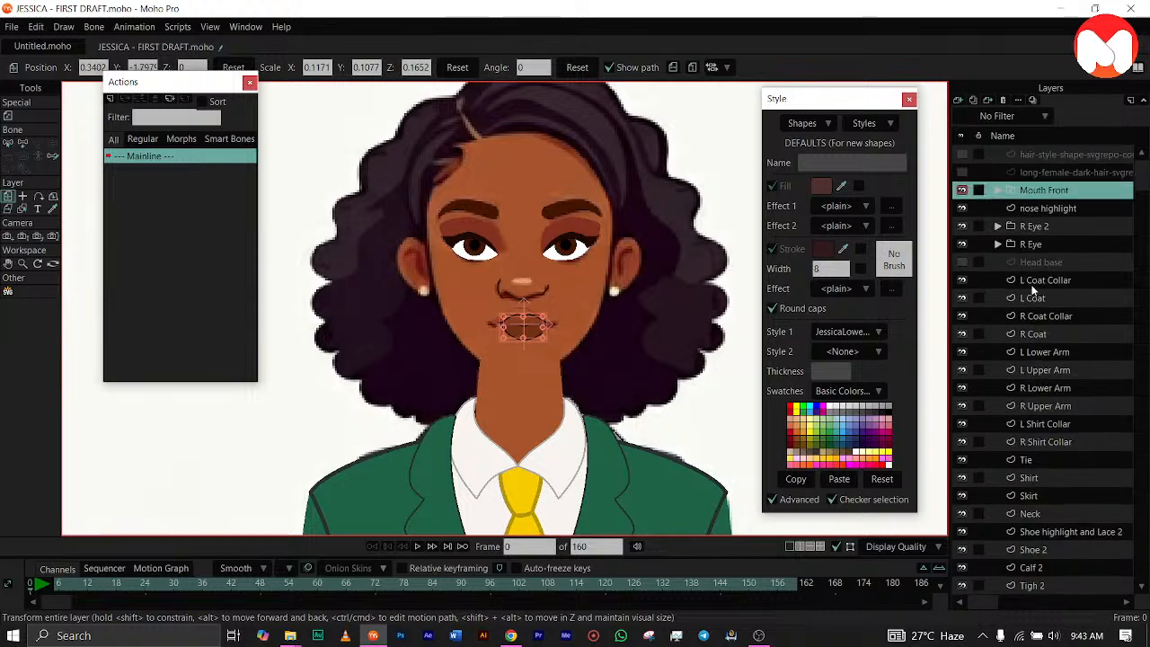
pyautogui.click(957, 100)
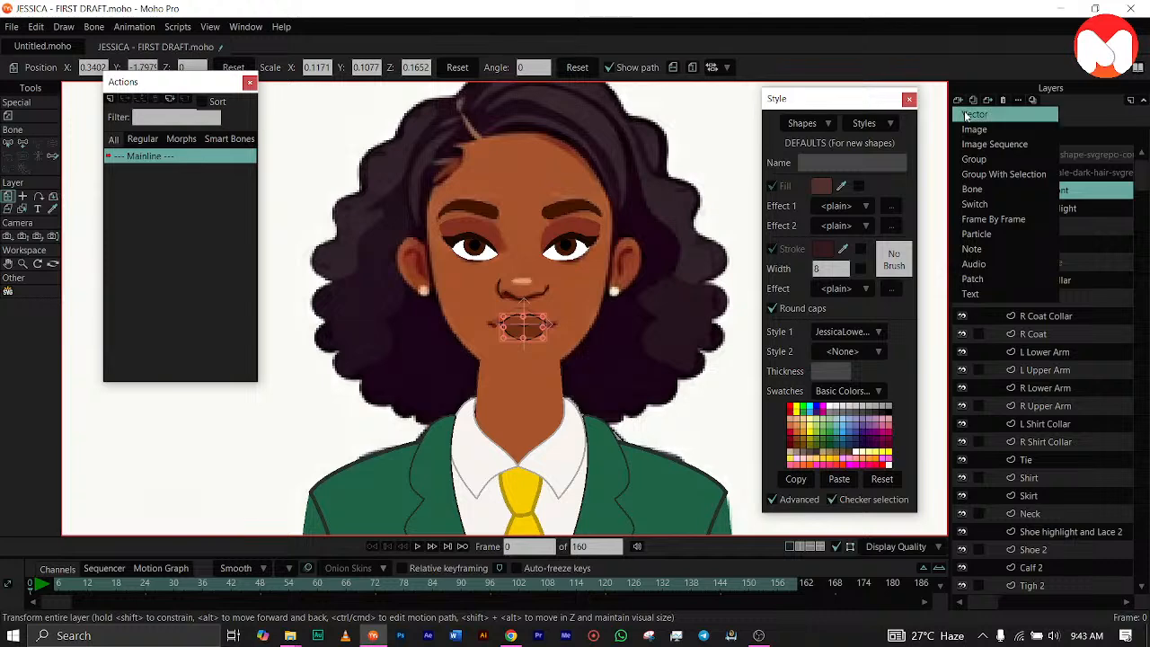
pyautogui.click(967, 115)
# Draw a closed rough outline with the Add Point tool, following the reference hair from the parting down its left side and back across the face.
pyautogui.moveTo(520, 211); pyautogui.dragTo(528, 286)
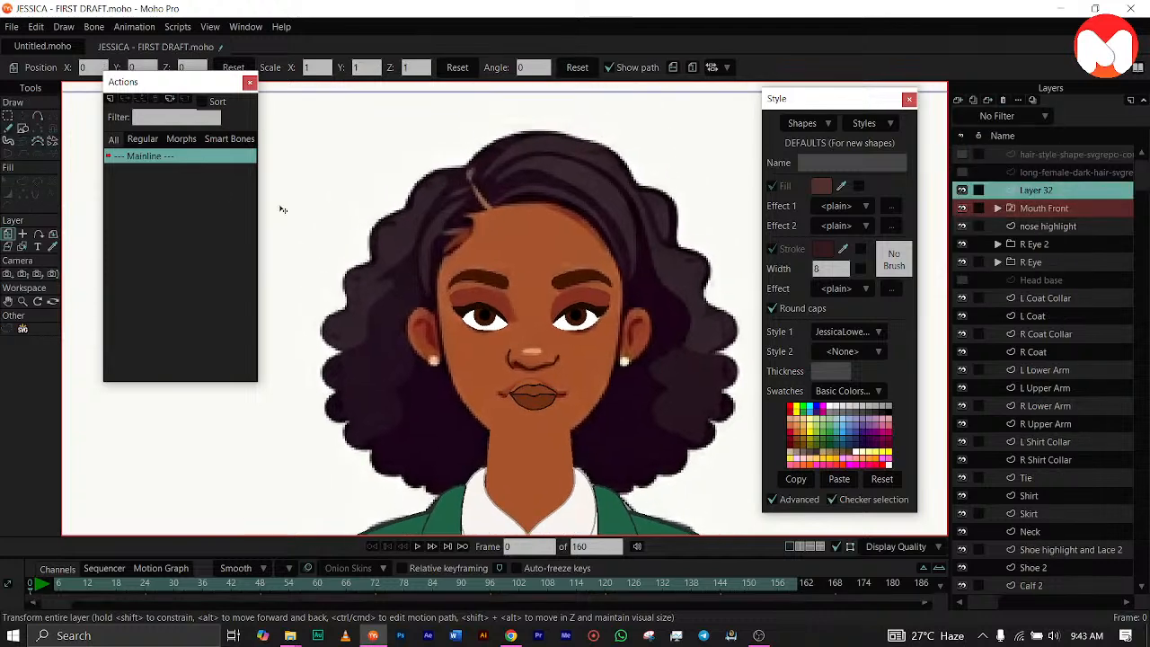
pyautogui.click(39, 117)
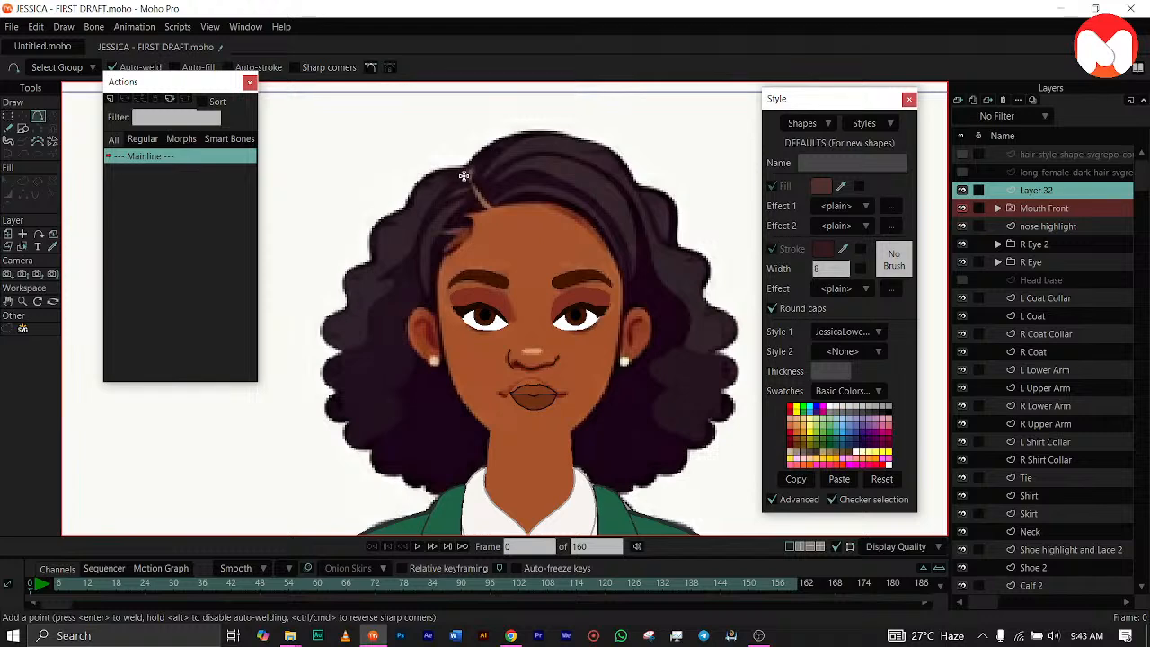
pyautogui.moveTo(464, 169)
pyautogui.mouseDown()
pyautogui.moveTo(421, 190)
pyautogui.moveTo(374, 240)
pyautogui.moveTo(372, 264)
pyautogui.moveTo(329, 317)
pyautogui.moveTo(348, 304)
pyautogui.moveTo(330, 388)
pyautogui.moveTo(340, 407)
pyautogui.mouseUp()
pyautogui.moveTo(349, 420); pyautogui.dragTo(468, 170)
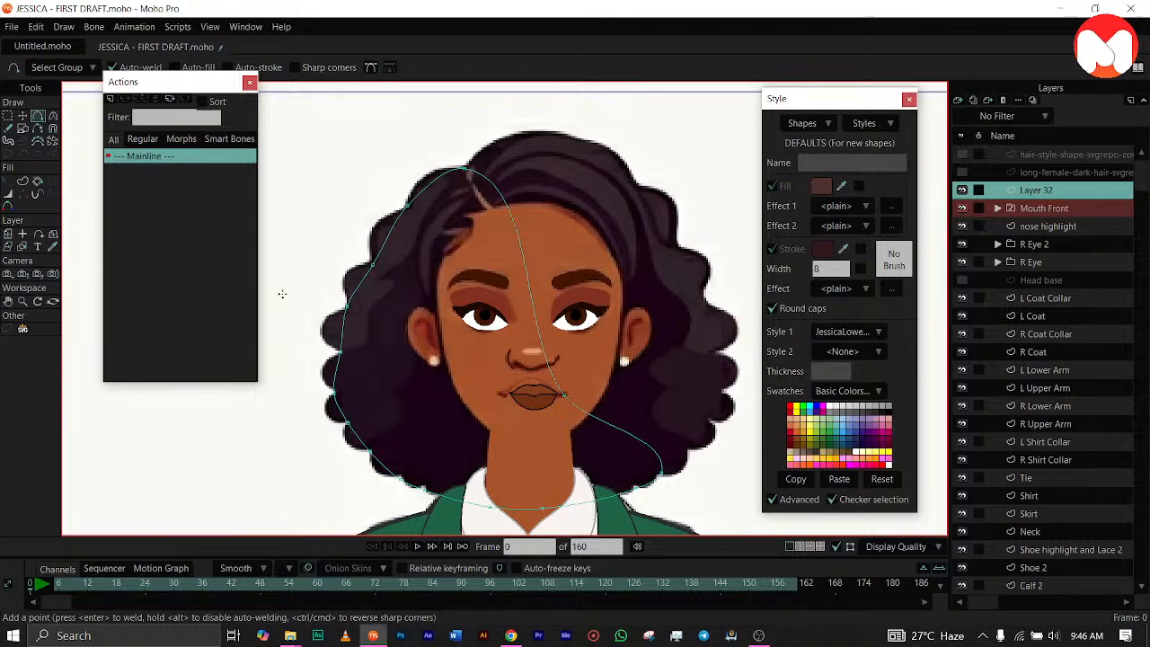
# Move the Actions window clear of the Curvature options and smooth the outline's upper-left point to a curvature of 0.30.
pyautogui.click(53, 116)
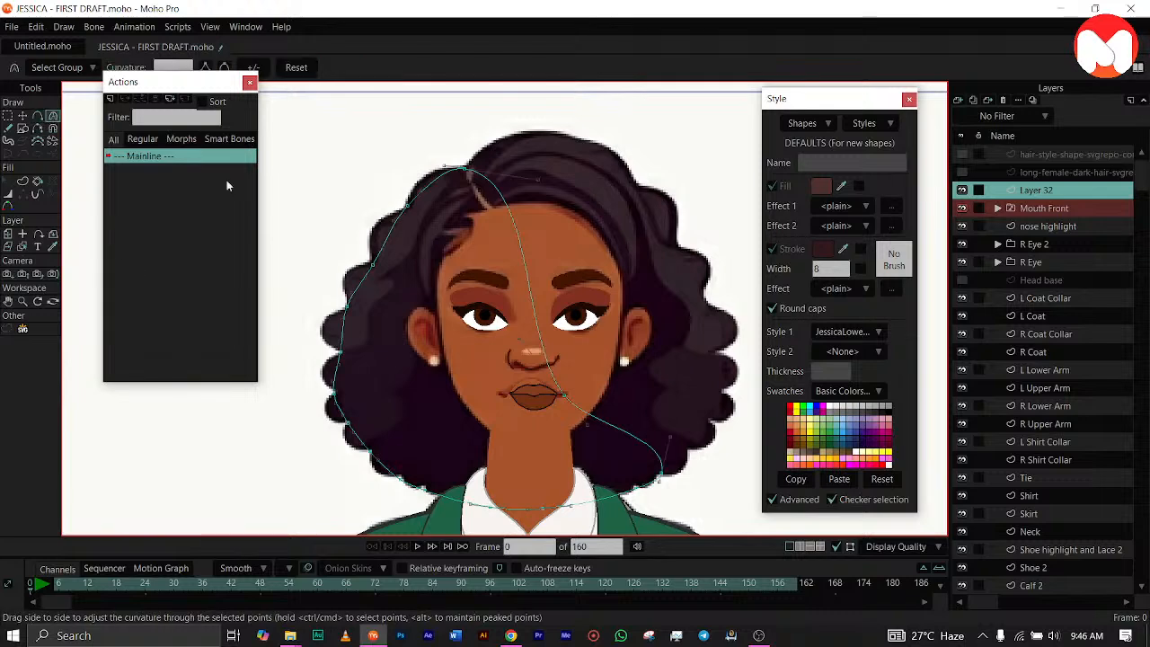
pyautogui.click(409, 190)
pyautogui.moveTo(408, 189); pyautogui.dragTo(411, 174)
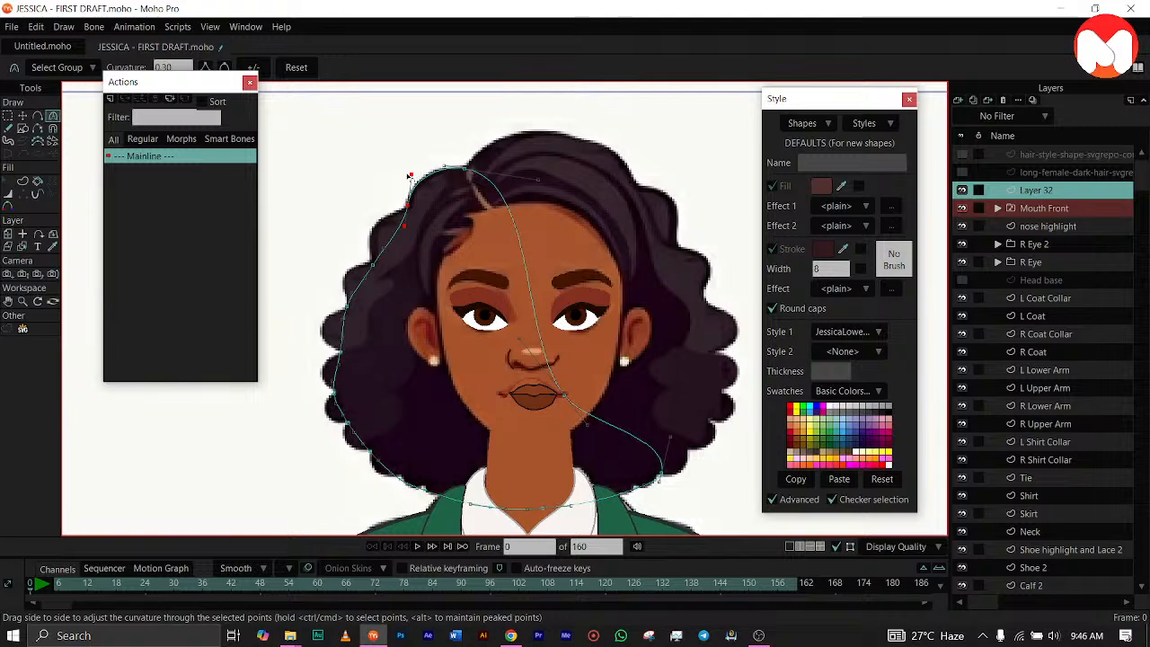
pyautogui.moveTo(405, 231); pyautogui.dragTo(377, 213)
pyautogui.moveTo(213, 83); pyautogui.dragTo(197, 102)
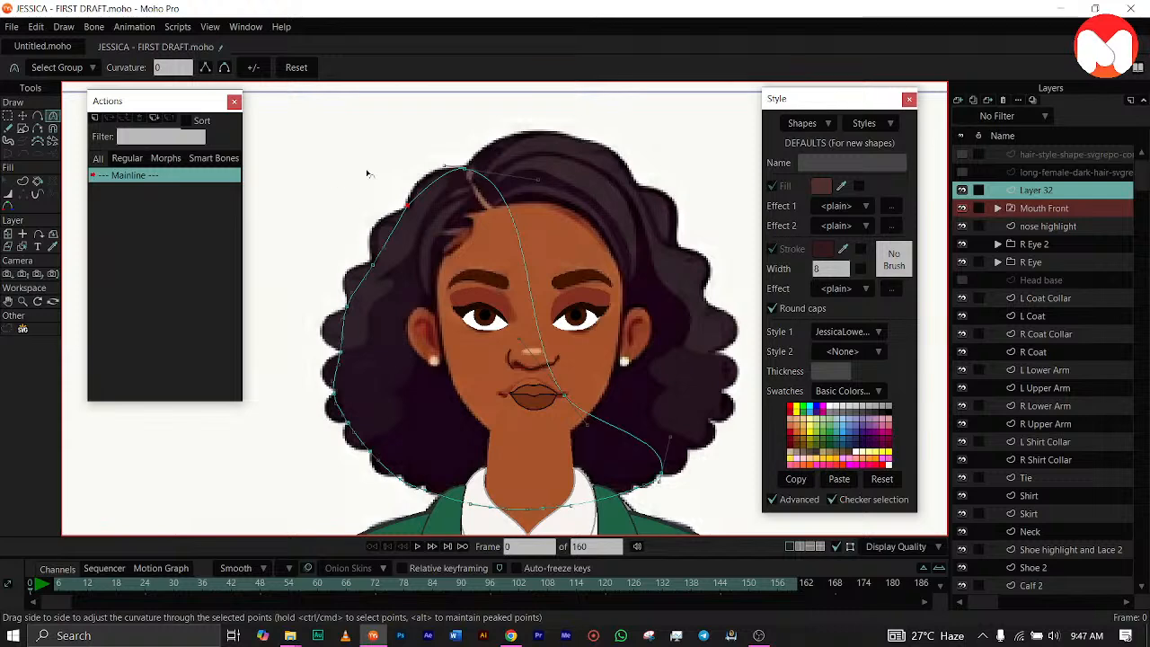
pyautogui.click(226, 69)
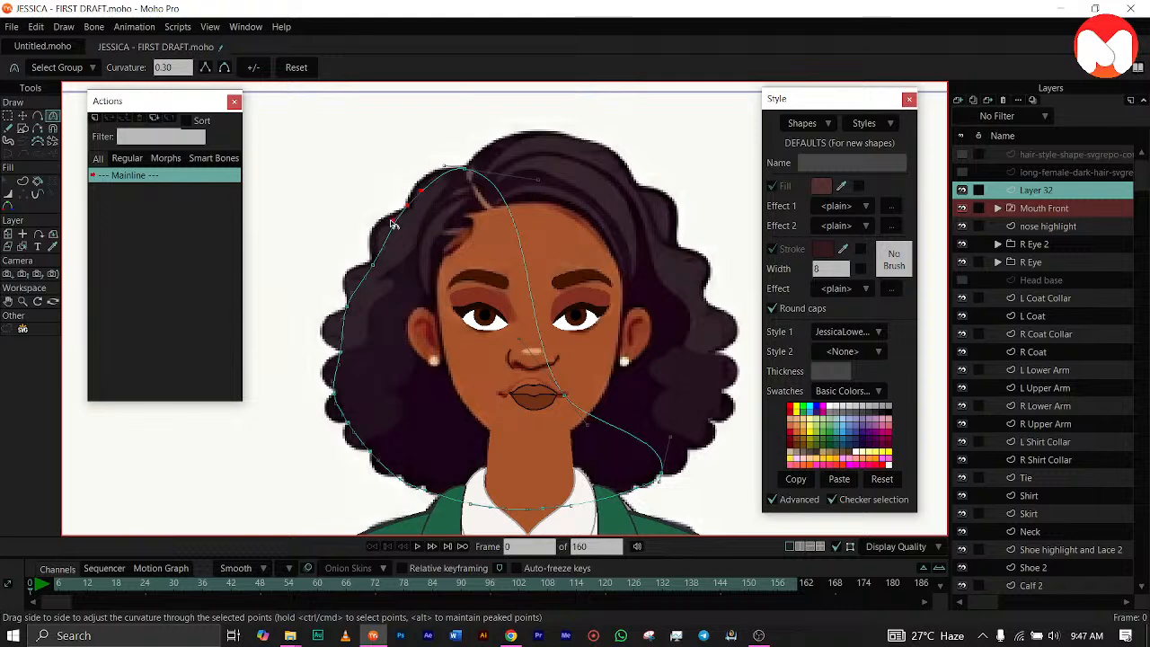
# Bend the outline's curve handles with the Curvature tool so each segment follows the curls down the reference hair's left side.
pyautogui.moveTo(388, 218); pyautogui.dragTo(366, 253)
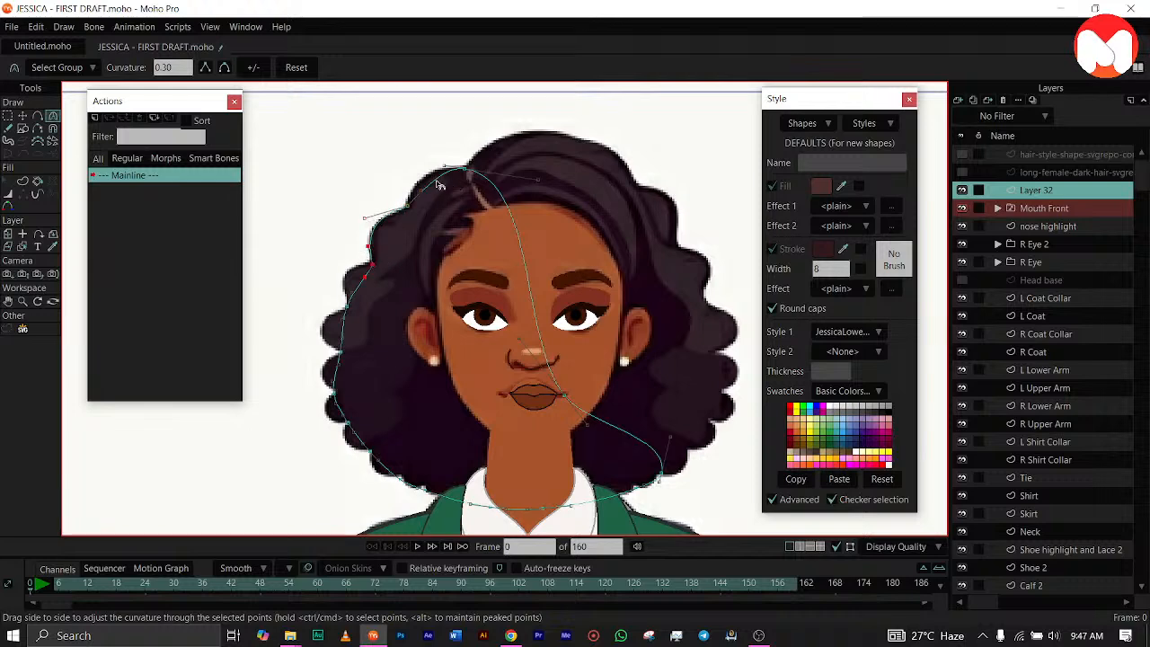
pyautogui.moveTo(423, 188); pyautogui.dragTo(410, 175)
pyautogui.moveTo(367, 276); pyautogui.dragTo(306, 320)
pyautogui.click(329, 343)
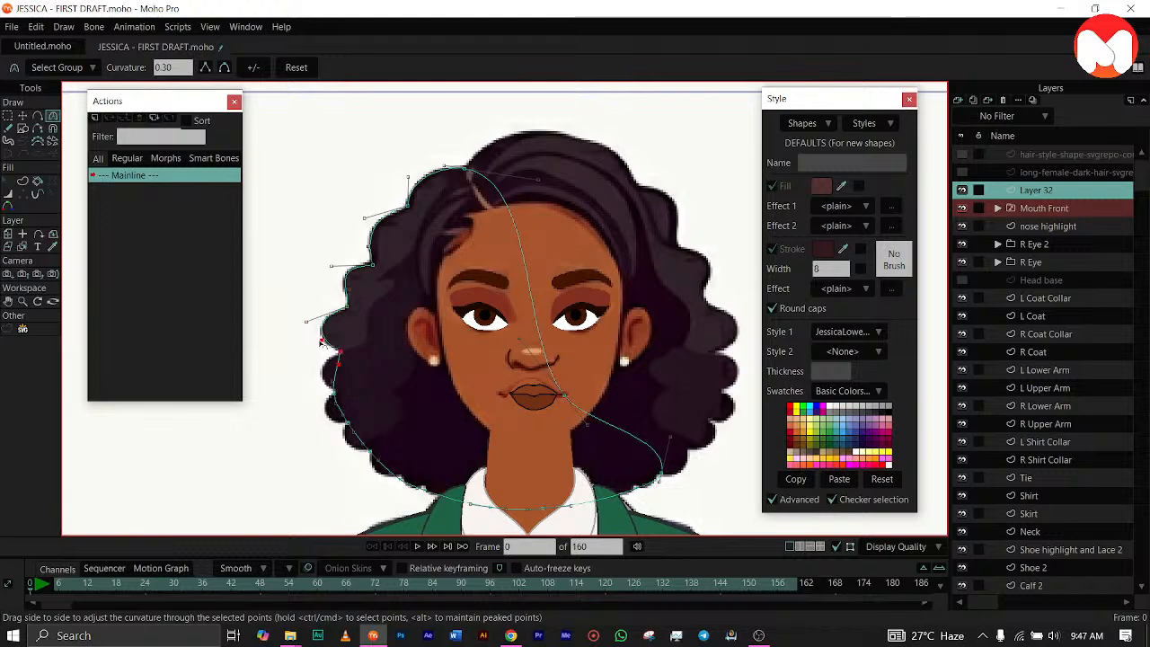
pyautogui.moveTo(320, 341); pyautogui.dragTo(308, 417)
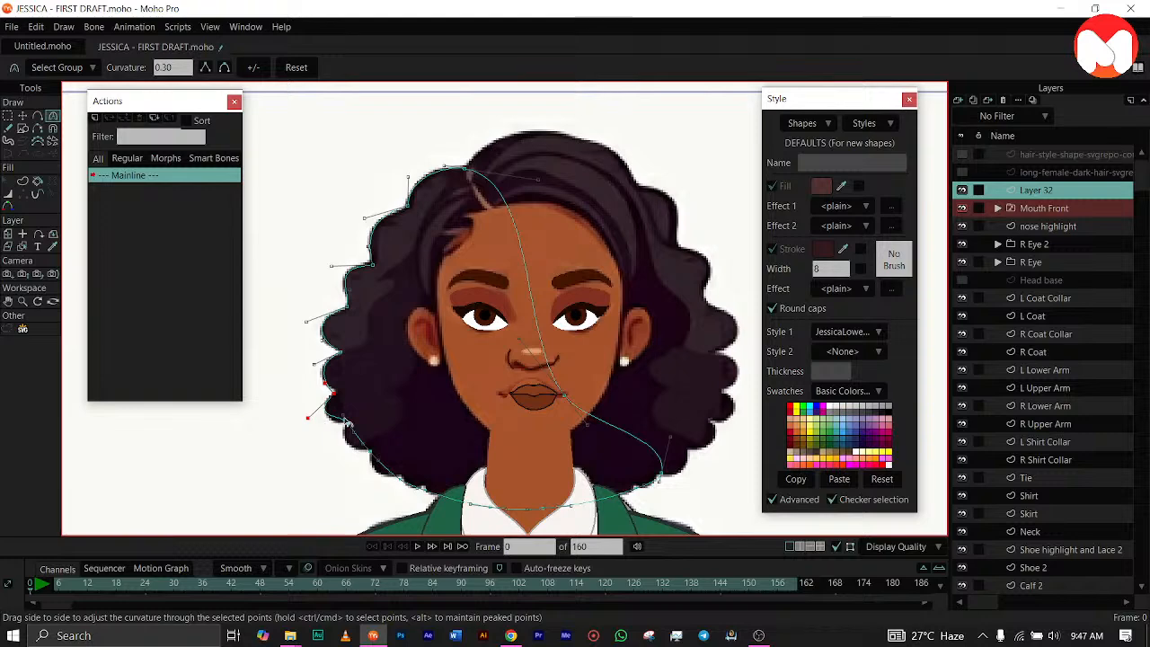
pyautogui.click(348, 423)
pyautogui.moveTo(343, 414); pyautogui.dragTo(335, 420)
pyautogui.moveTo(353, 434); pyautogui.dragTo(368, 472)
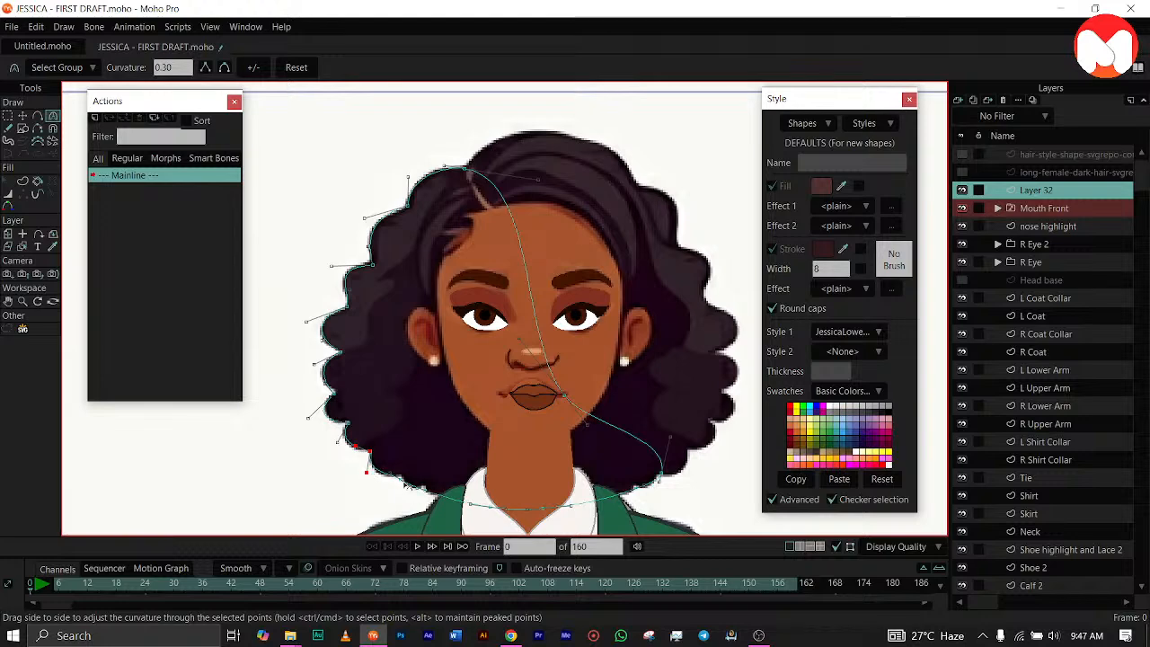
# Move the outline's lower-left point onto the notch between the bottom curls and bend its incoming curve along the hair edge.
pyautogui.scroll(5, 400, 482)
pyautogui.scroll(1, 400, 482)
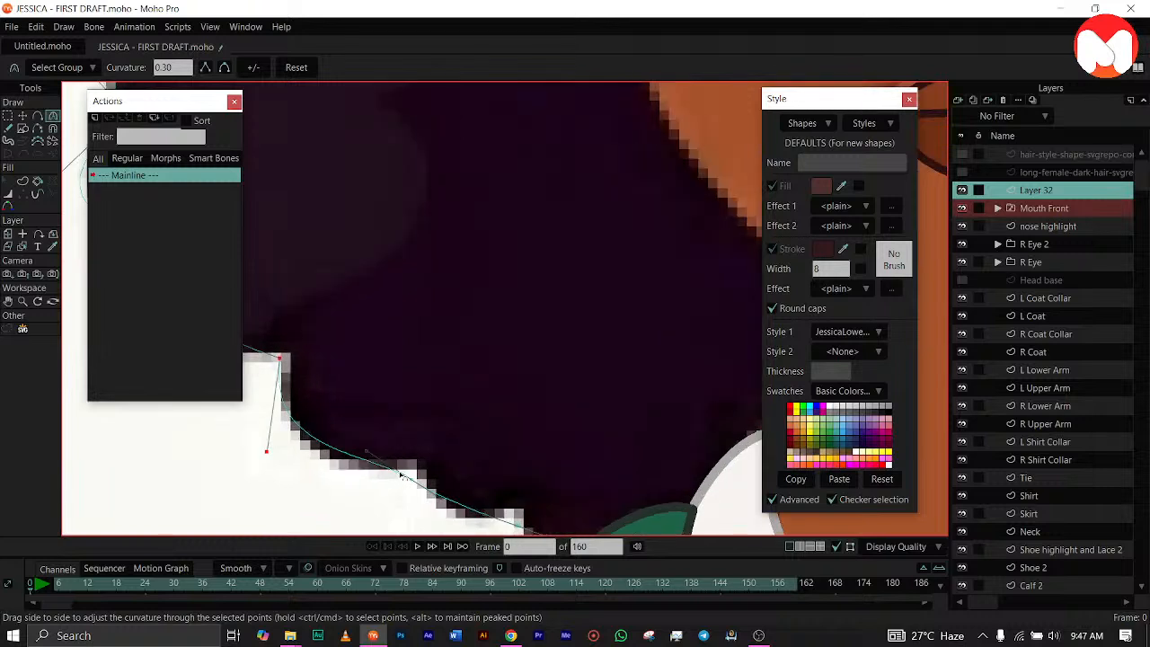
pyautogui.press('t')
pyautogui.moveTo(411, 482); pyautogui.dragTo(419, 471)
pyautogui.press('c')
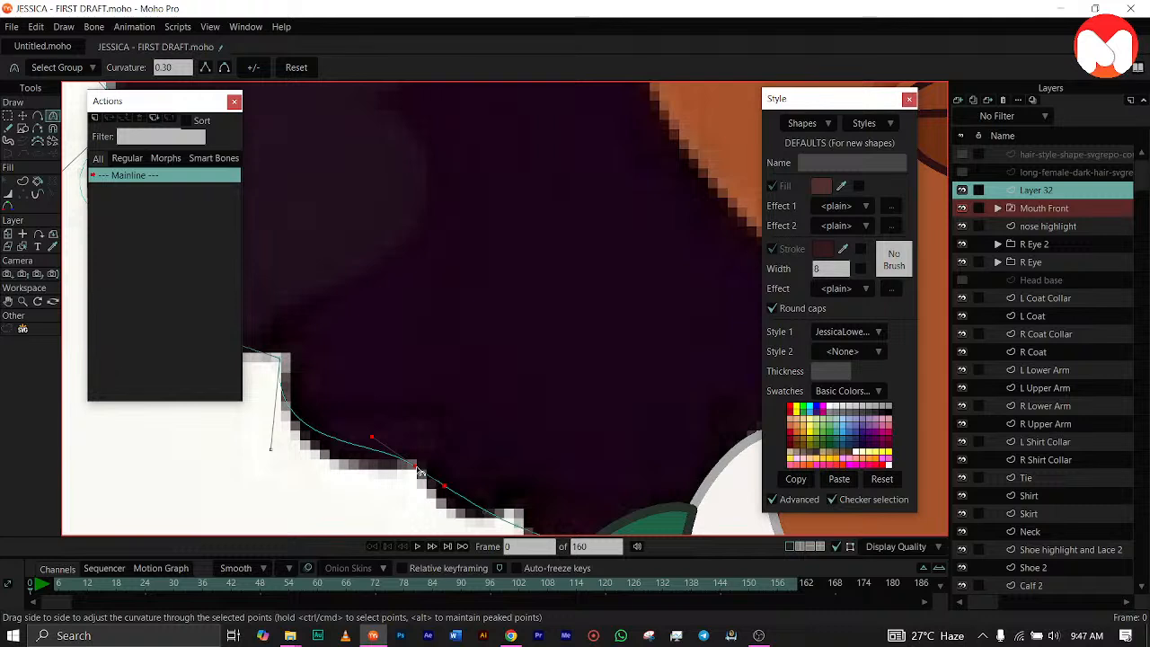
pyautogui.moveTo(372, 436); pyautogui.dragTo(353, 464)
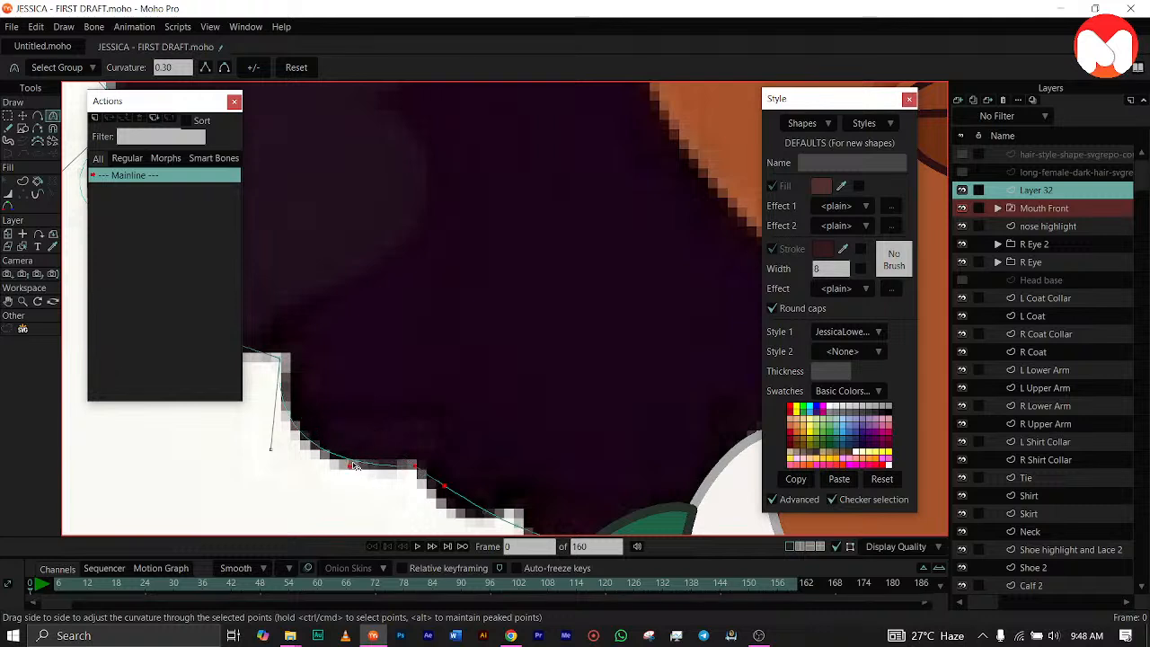
pyautogui.scroll(-5, 456, 485)
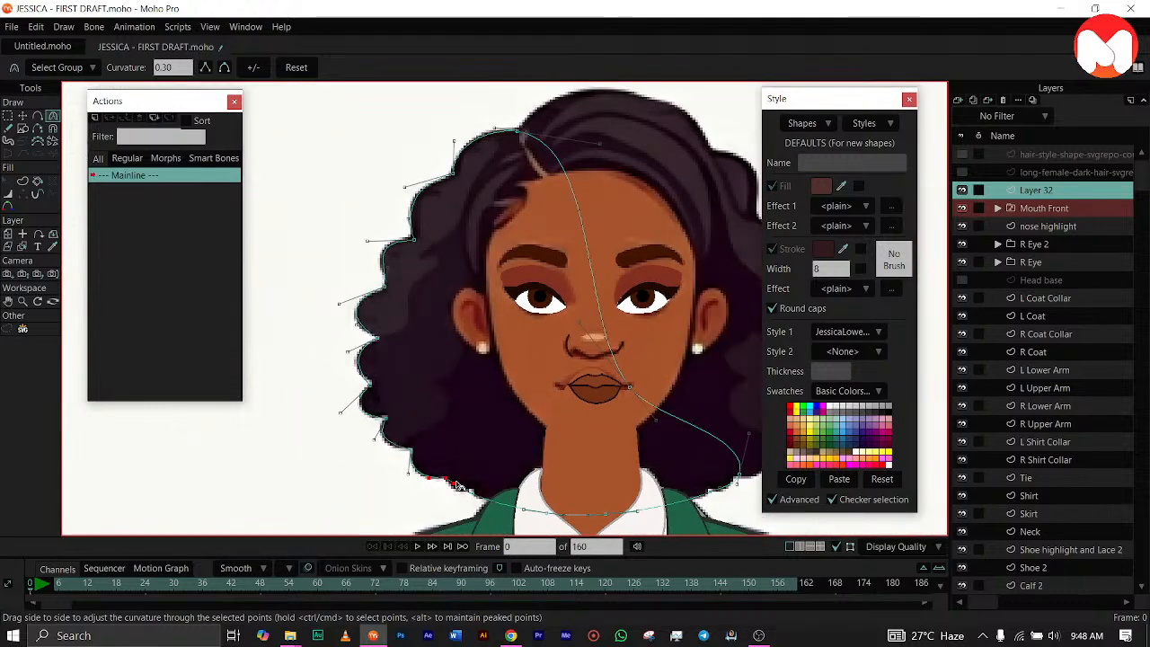
pyautogui.scroll(-2, 456, 485)
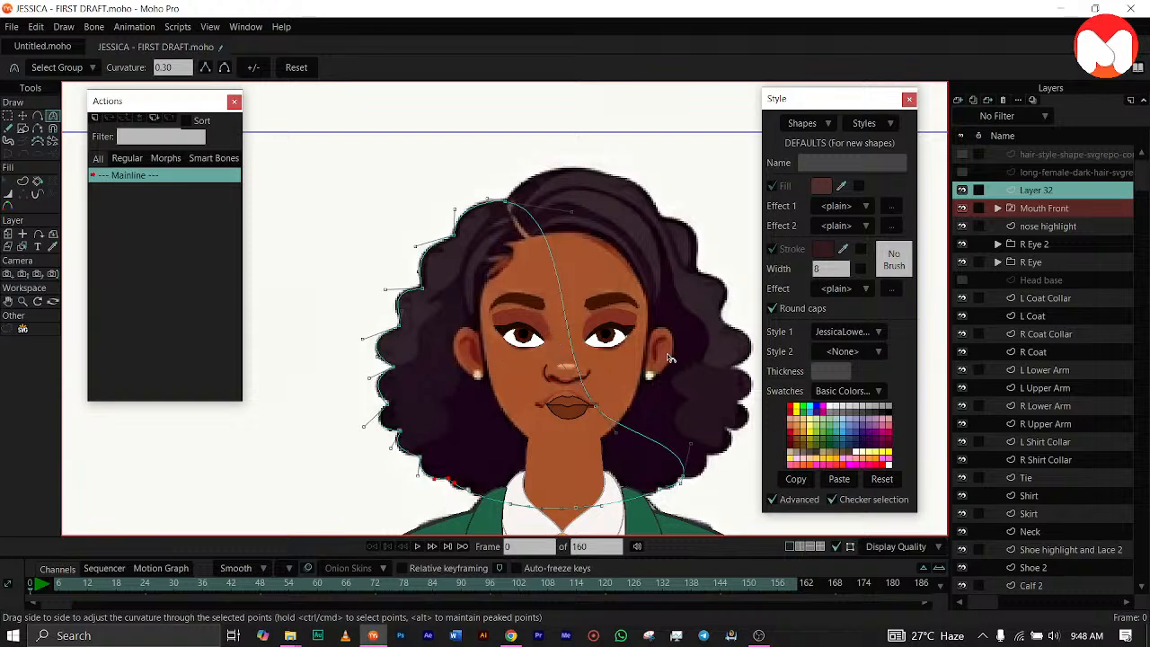
# Rename the traced hair outline's layer as R Hair Back.
pyautogui.doubleClick(1038, 191)
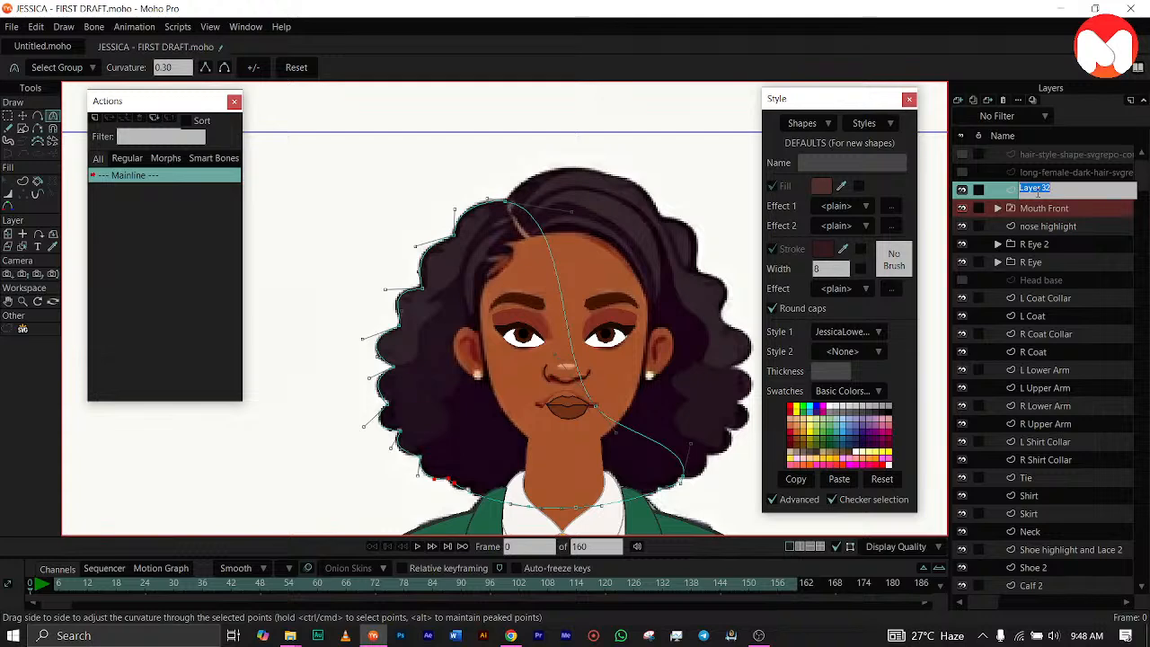
pyautogui.write('R Hair Back')
pyautogui.press('Return')
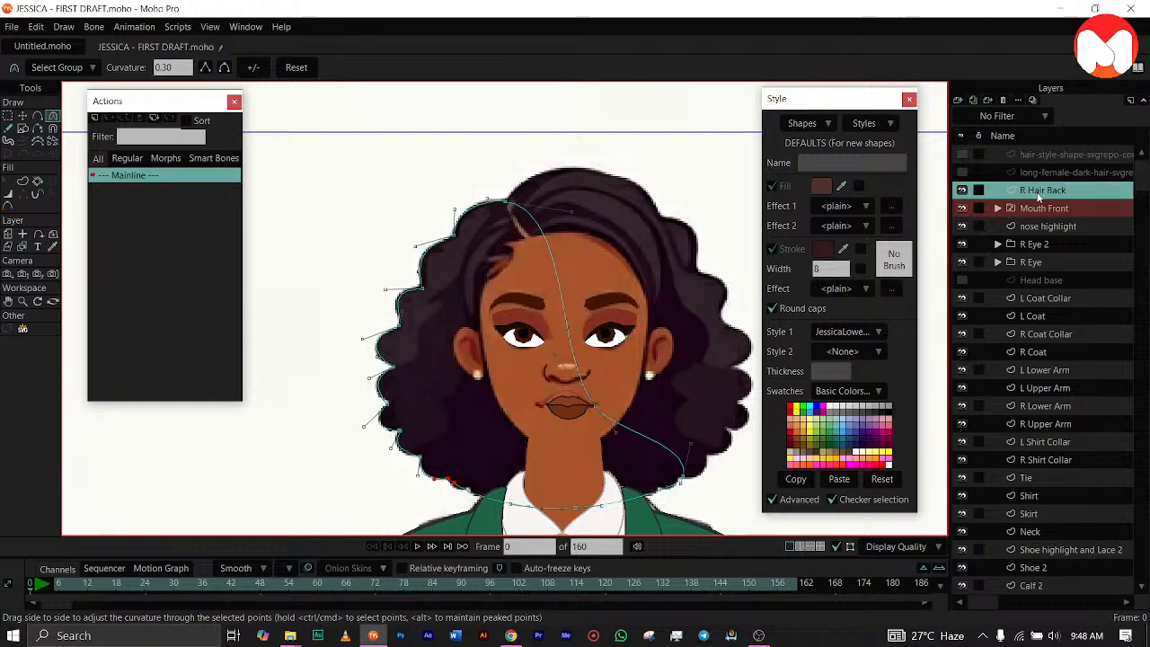
# Add a new vector layer directly above the R Hair Back layer.
pyautogui.click(957, 100)
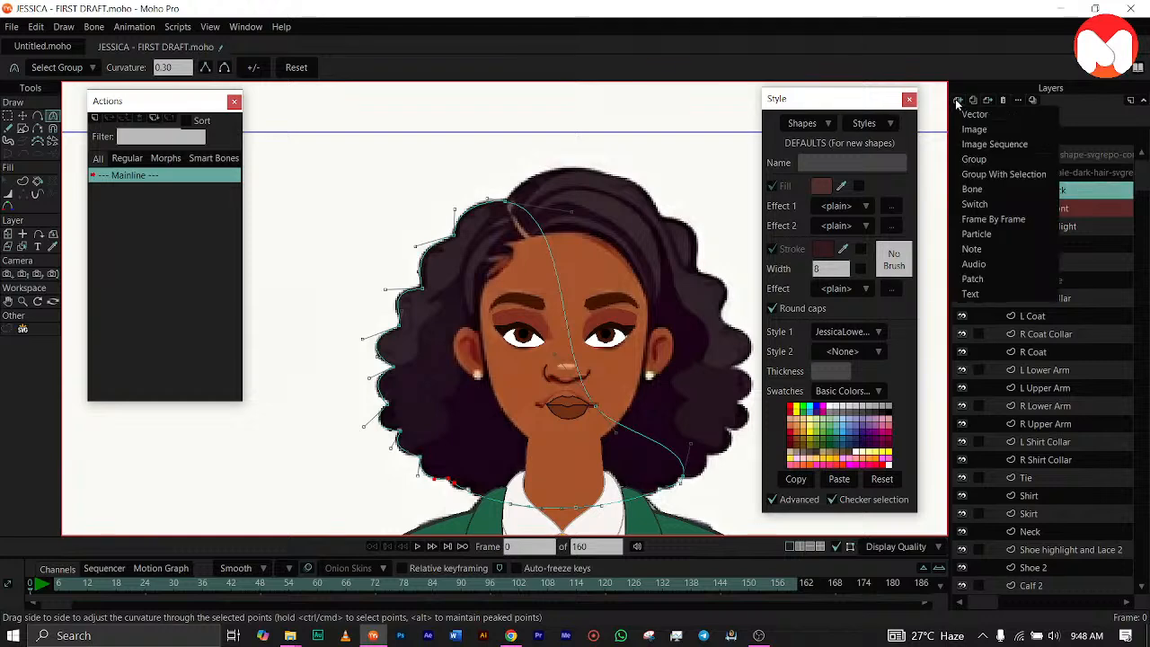
pyautogui.click(979, 113)
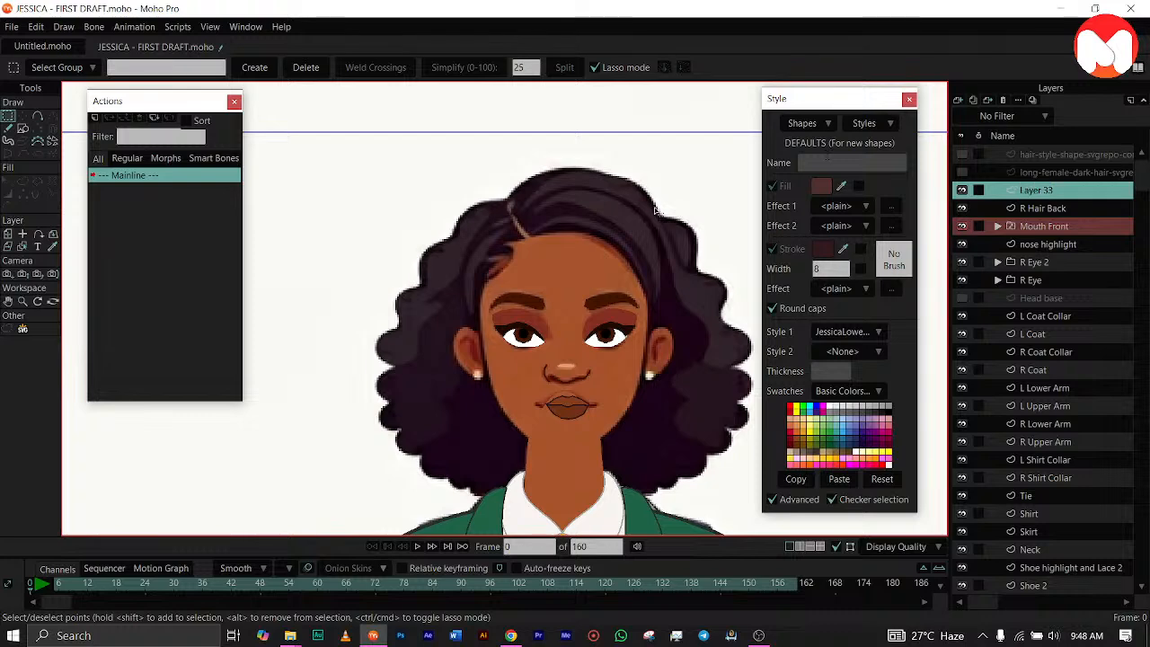
pyautogui.moveTo(575, 305); pyautogui.dragTo(497, 255)
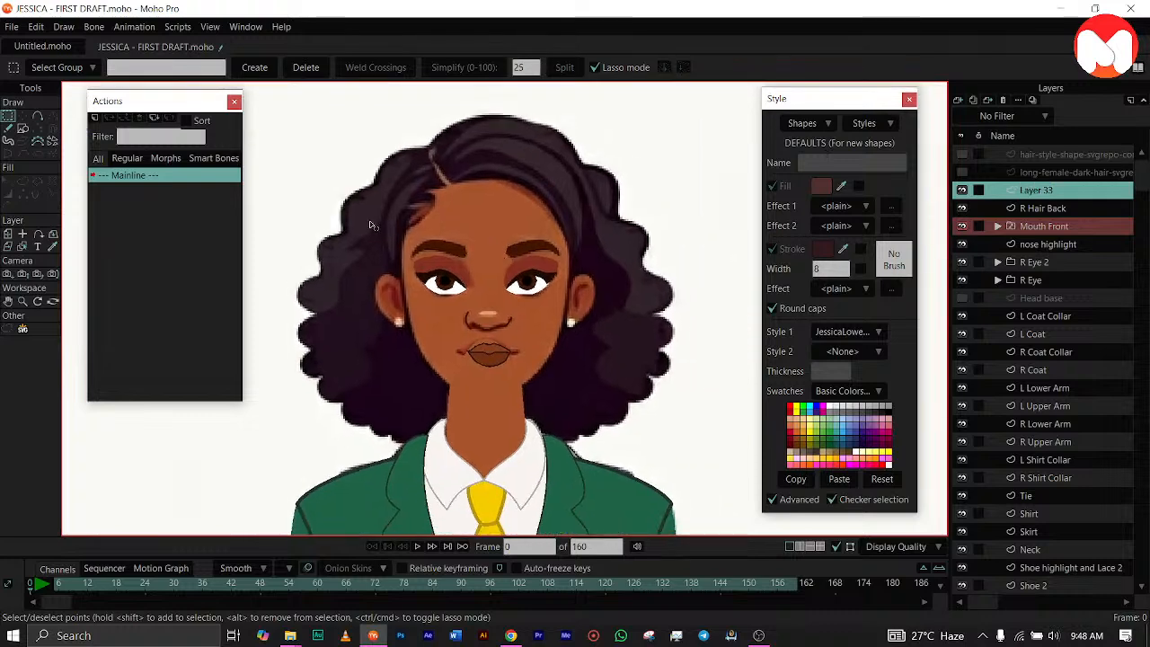
# Draw a closed rough outline with the Add Point tool, down the reference hair's right side and back up across the face.
pyautogui.click(37, 116)
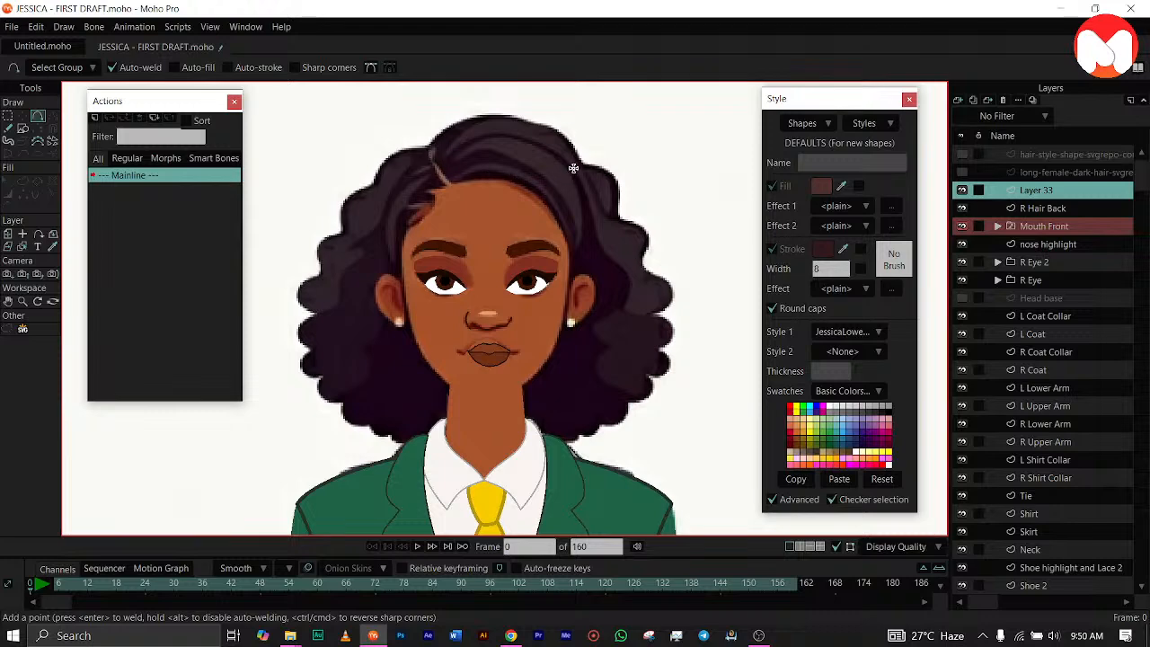
pyautogui.moveTo(578, 166); pyautogui.dragTo(650, 375)
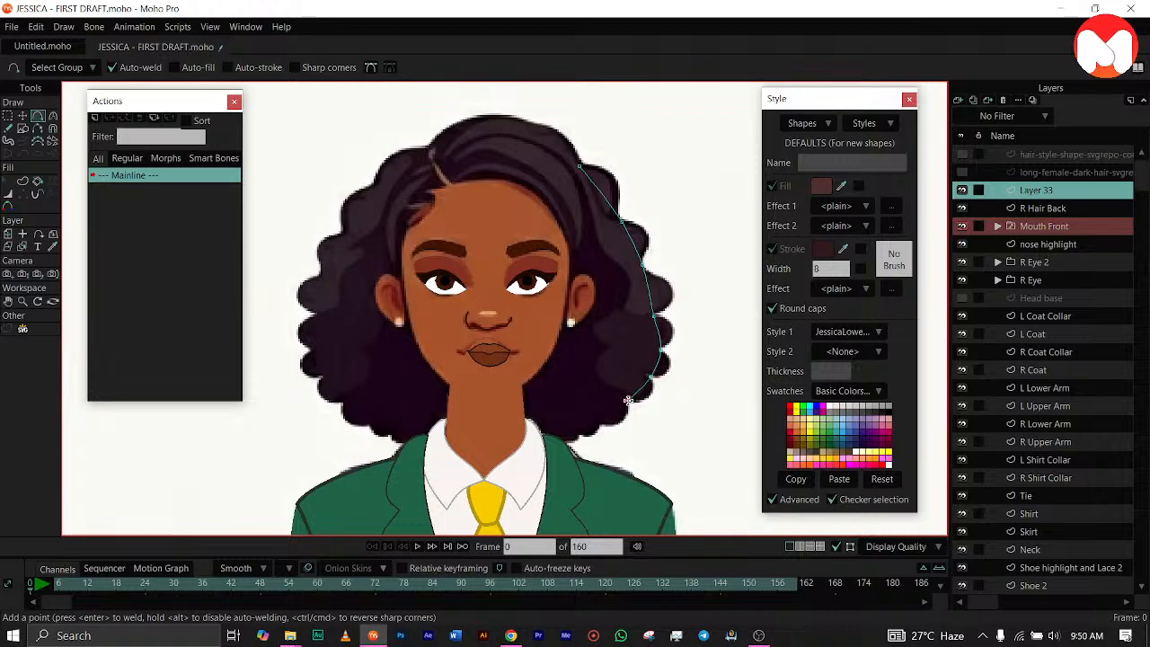
pyautogui.click(628, 402)
pyautogui.click(595, 429)
pyautogui.click(515, 456)
pyautogui.click(491, 326)
pyautogui.moveTo(491, 326); pyautogui.dragTo(574, 167)
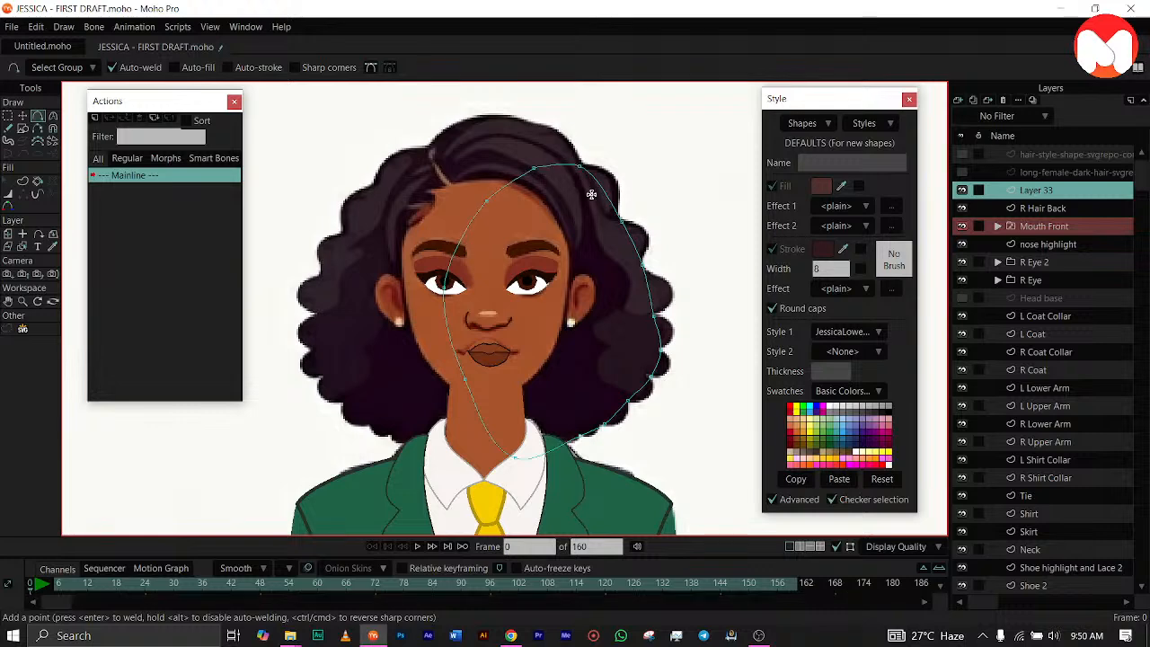
# Curve the new outline's upper-right segments with the Curvature tool to match the upper curls on the hair's right side.
pyautogui.scroll(2, 590, 192)
pyautogui.press('c')
pyautogui.moveTo(603, 169); pyautogui.dragTo(636, 193)
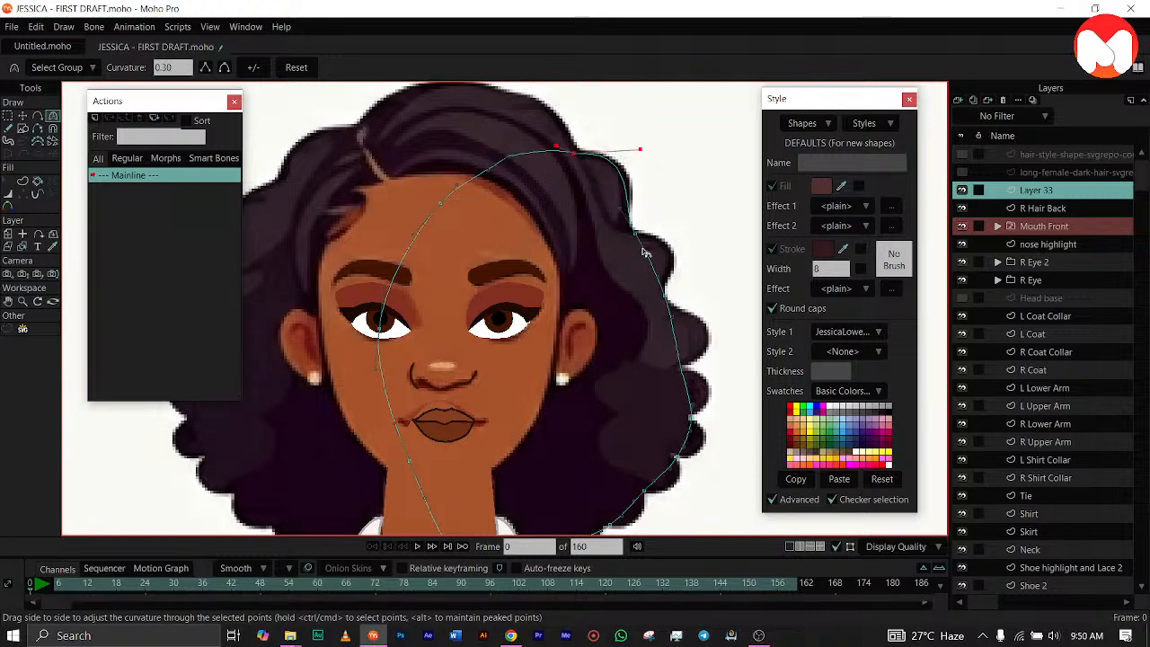
pyautogui.moveTo(635, 234); pyautogui.dragTo(665, 273)
pyautogui.click(664, 295)
pyautogui.moveTo(672, 316); pyautogui.dragTo(735, 345)
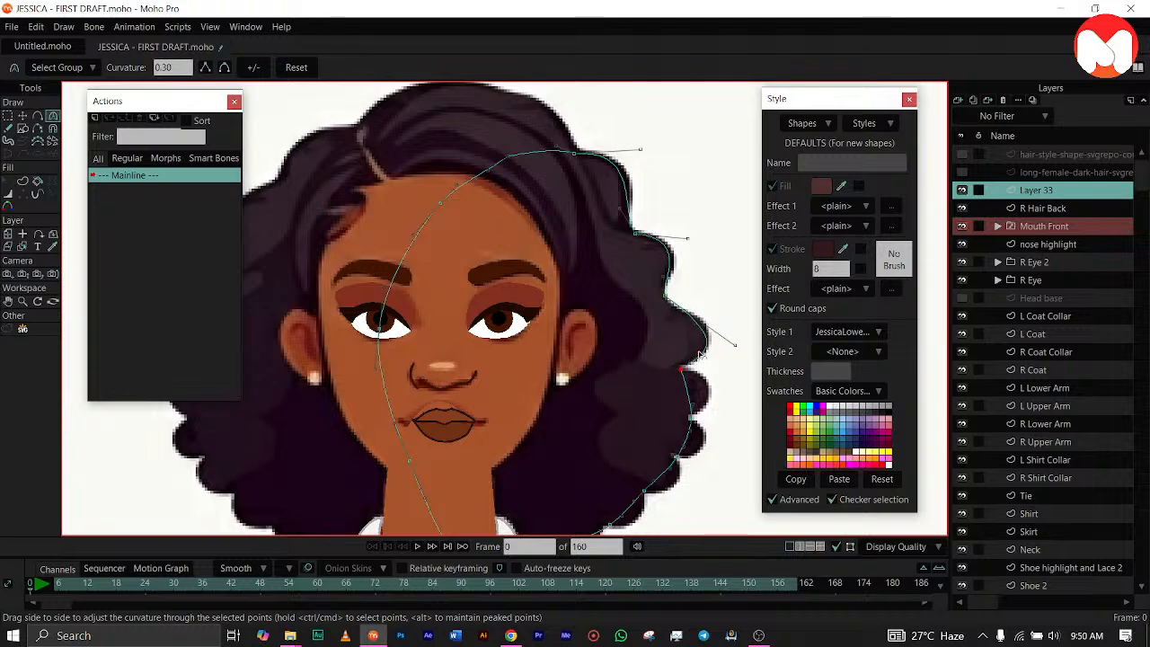
pyautogui.moveTo(735, 344); pyautogui.dragTo(741, 336)
# Adjust the curve handles of the outline's lower-right points to follow the lower curls down to the coat shoulder.
pyautogui.moveTo(691, 416); pyautogui.dragTo(744, 381)
pyautogui.moveTo(699, 422); pyautogui.dragTo(720, 458)
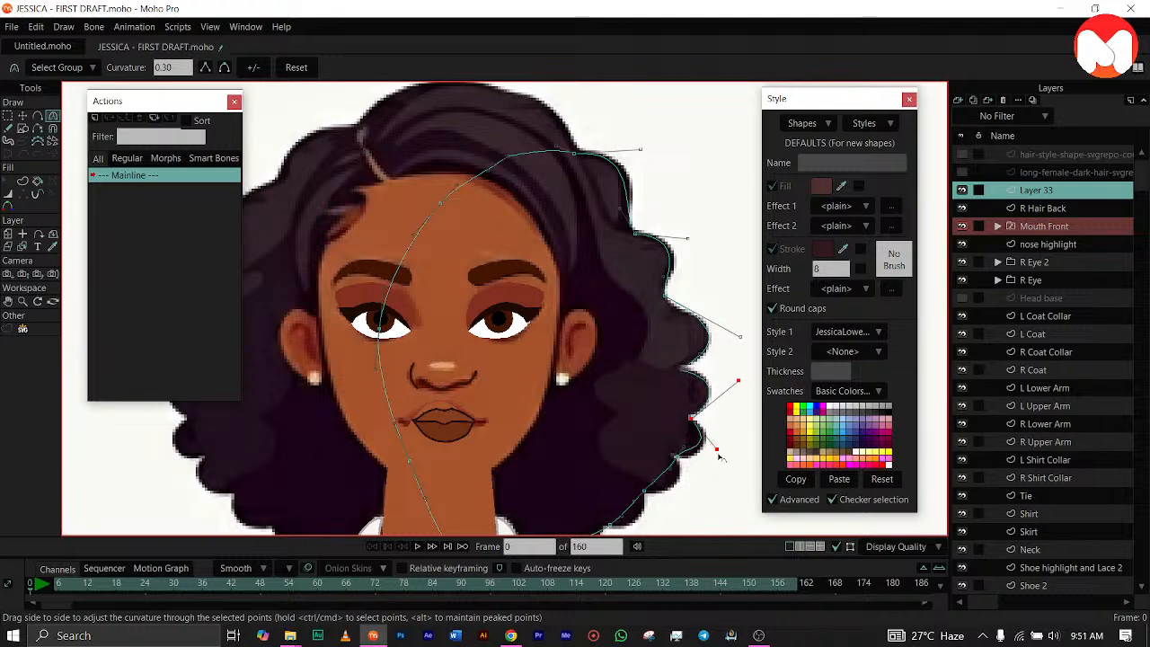
pyautogui.click(676, 458)
pyautogui.moveTo(683, 463); pyautogui.dragTo(647, 398)
pyautogui.click(648, 396)
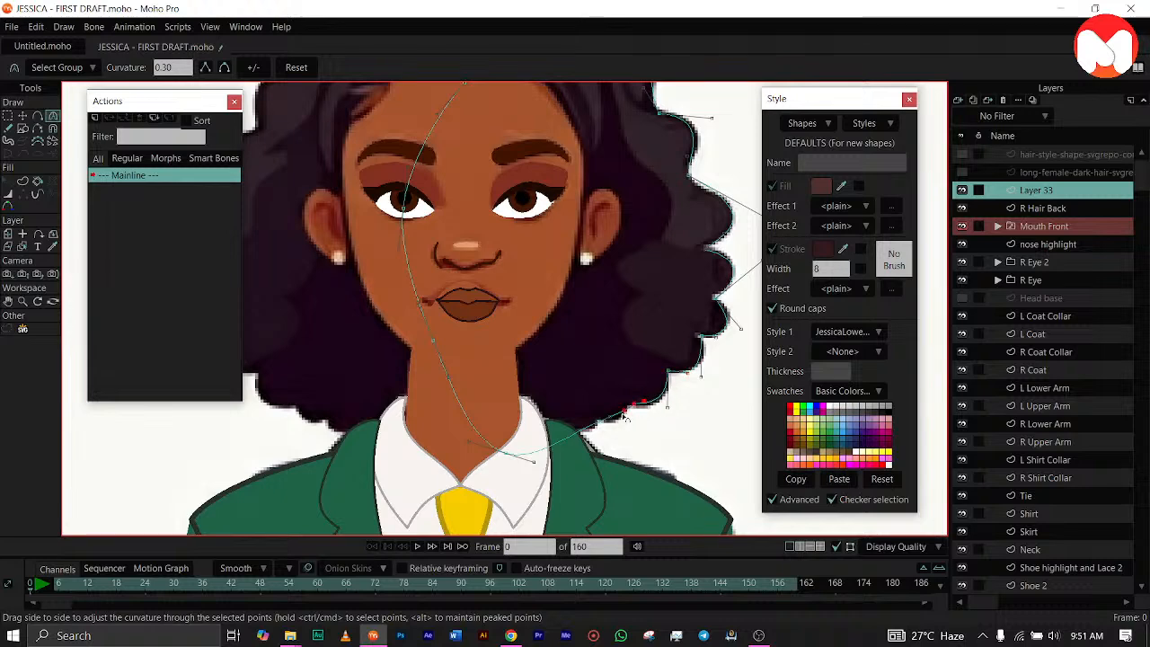
pyautogui.scroll(5, 609, 422)
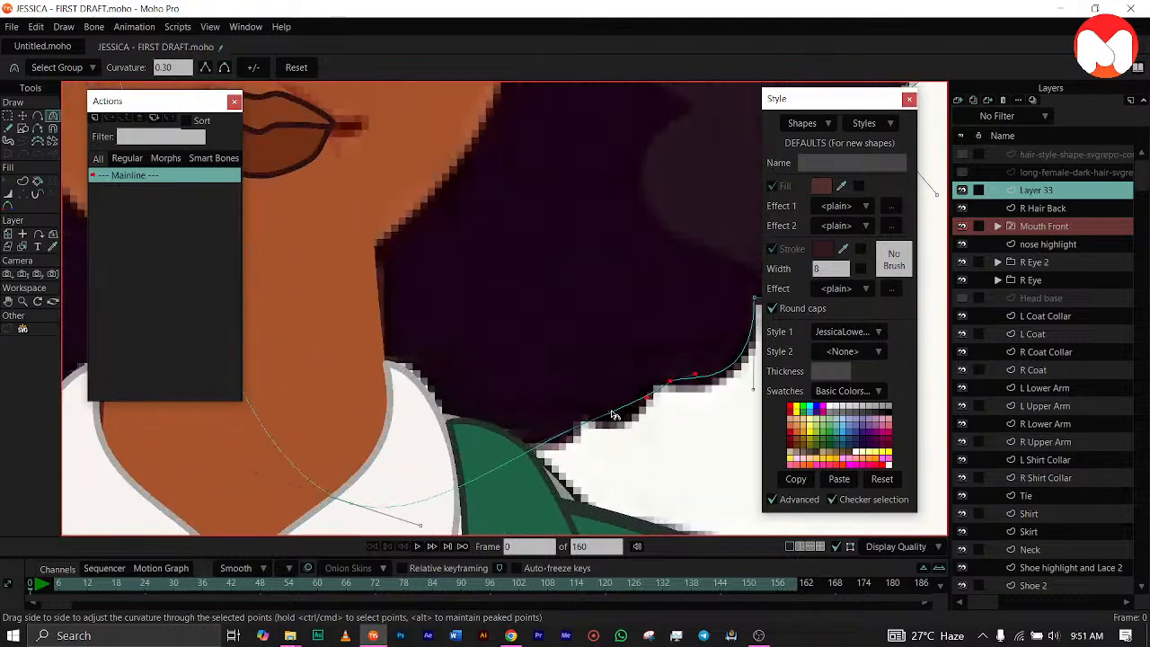
pyautogui.moveTo(612, 413); pyautogui.dragTo(629, 434)
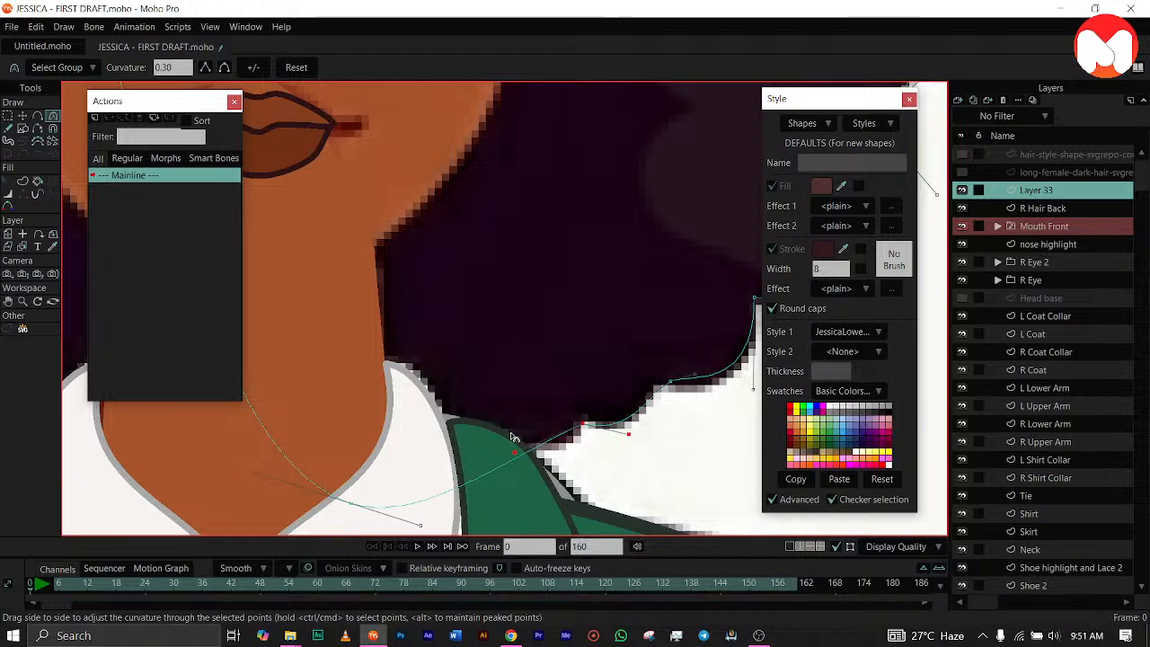
pyautogui.scroll(-6, 510, 437)
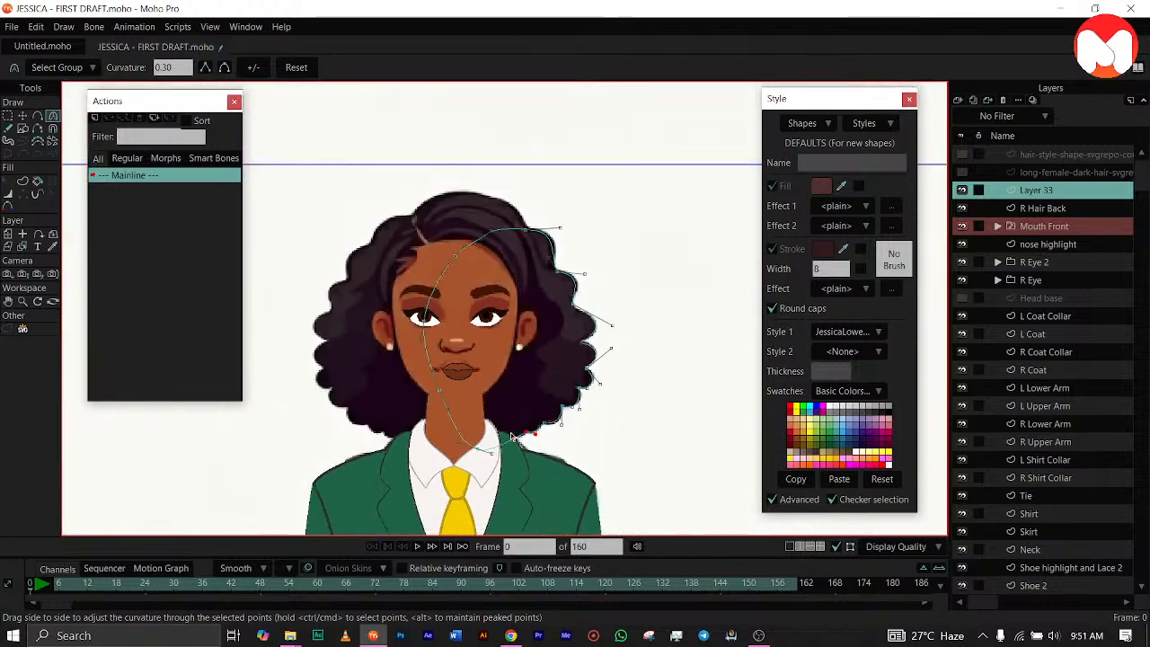
# Rename the new hair outline's layer as L Hair Back.
pyautogui.doubleClick(1036, 192)
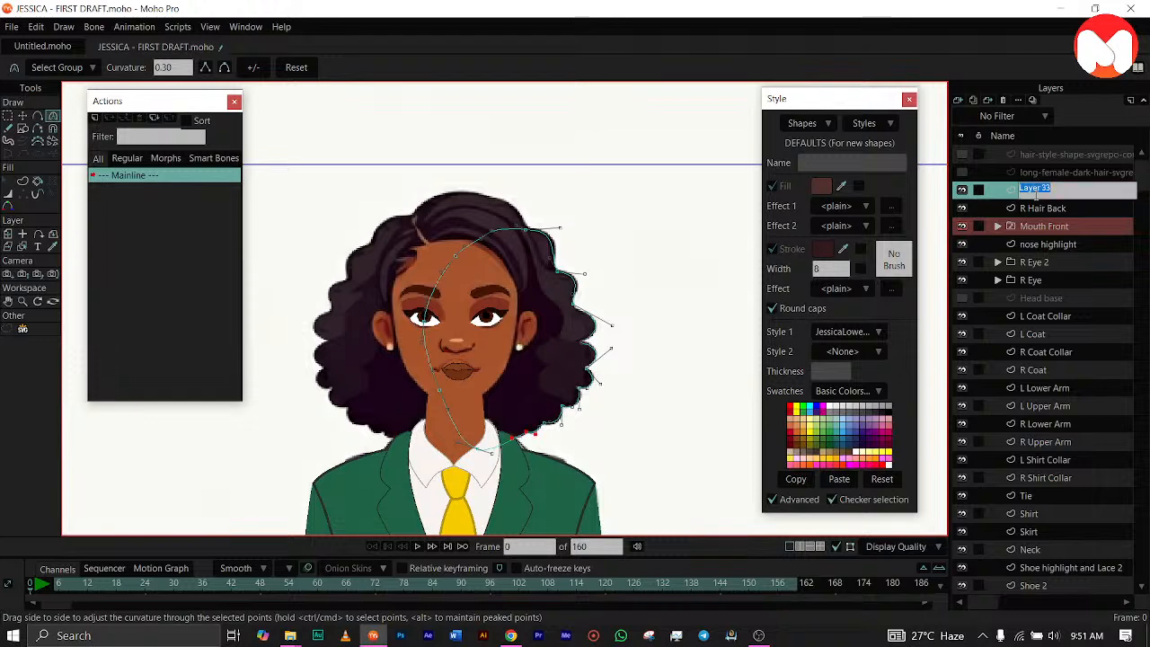
pyautogui.write('L')
pyautogui.write('Hair Back')
pyautogui.press('Return')
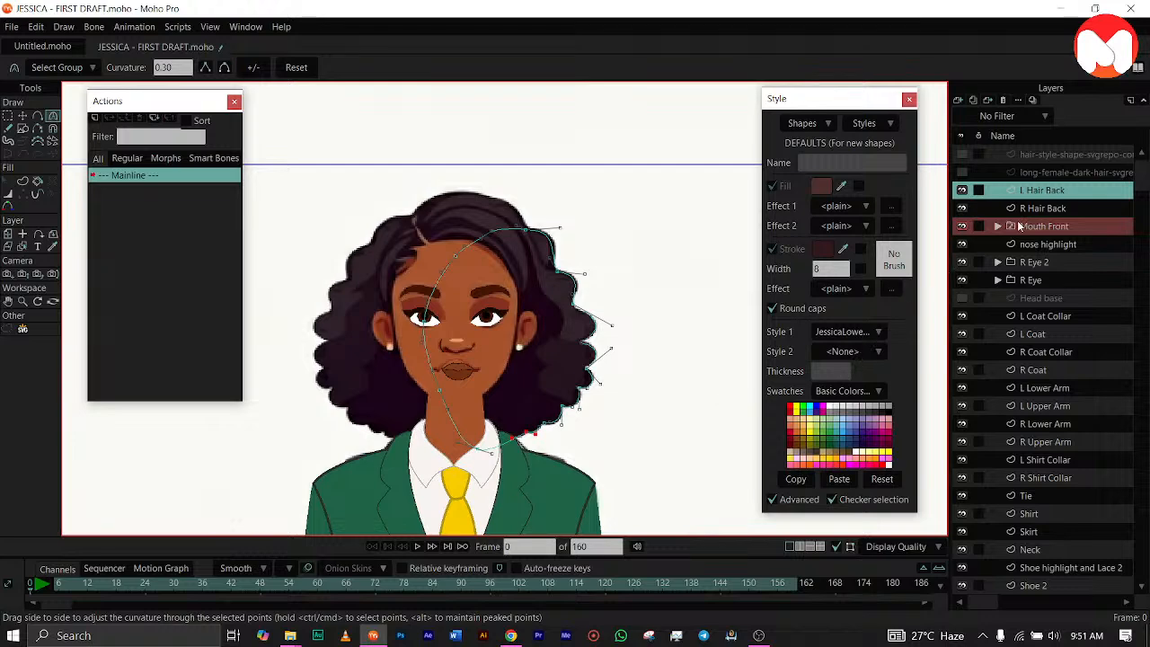
# Move the L Hair Back and R Hair Back layers together directly below Head base, and check the overlap by briefly showing Head base.
pyautogui.keyDown('ctrl'); pyautogui.click(1040, 209); pyautogui.keyUp('ctrl')
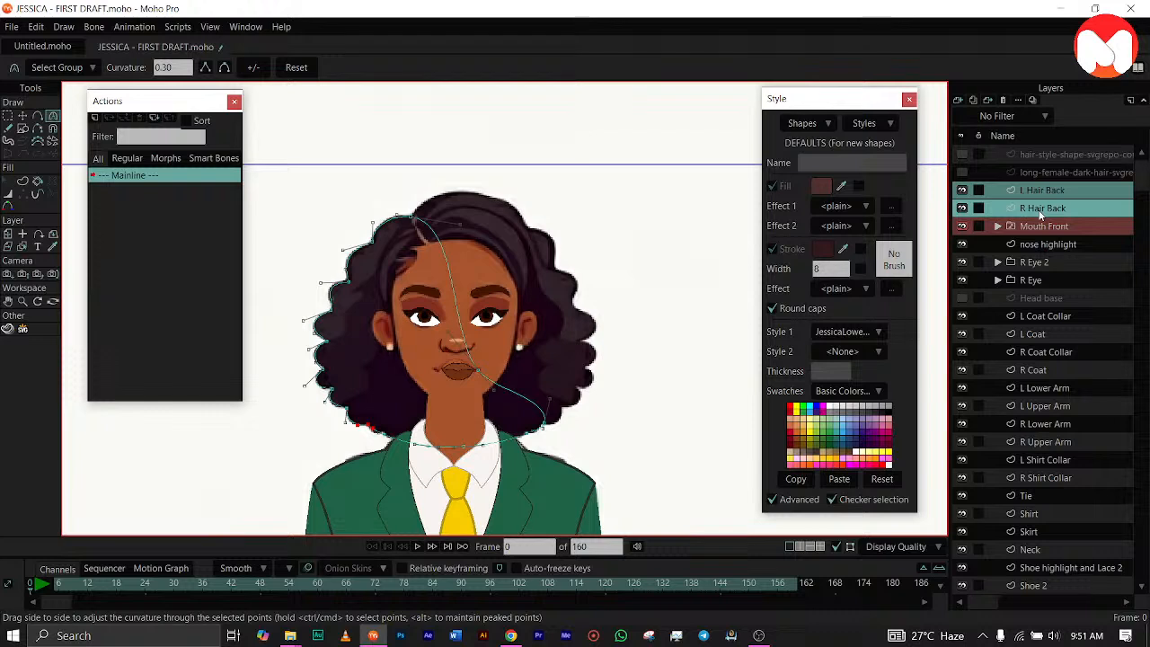
pyautogui.moveTo(1040, 213); pyautogui.dragTo(1043, 311)
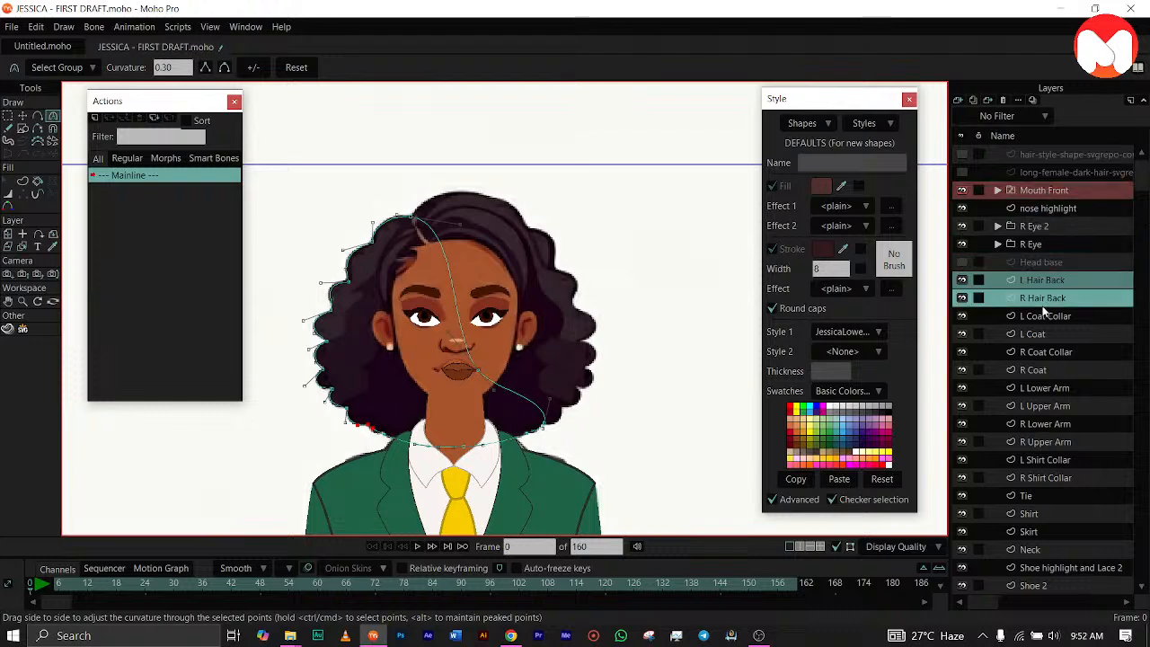
pyautogui.click(962, 263)
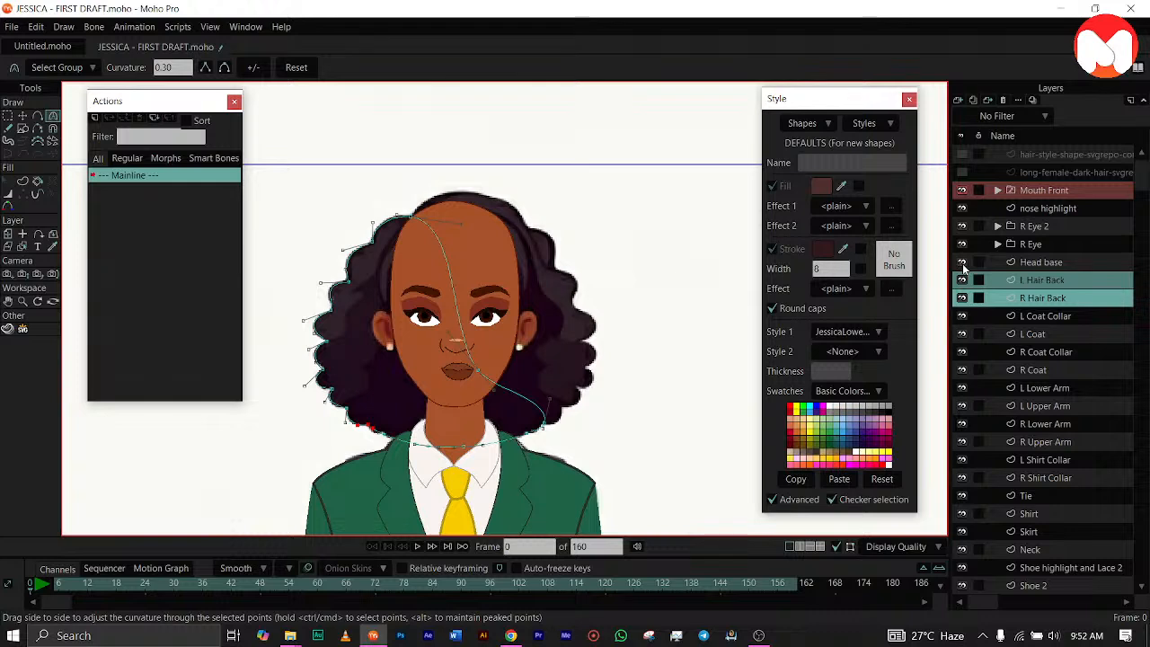
pyautogui.click(962, 263)
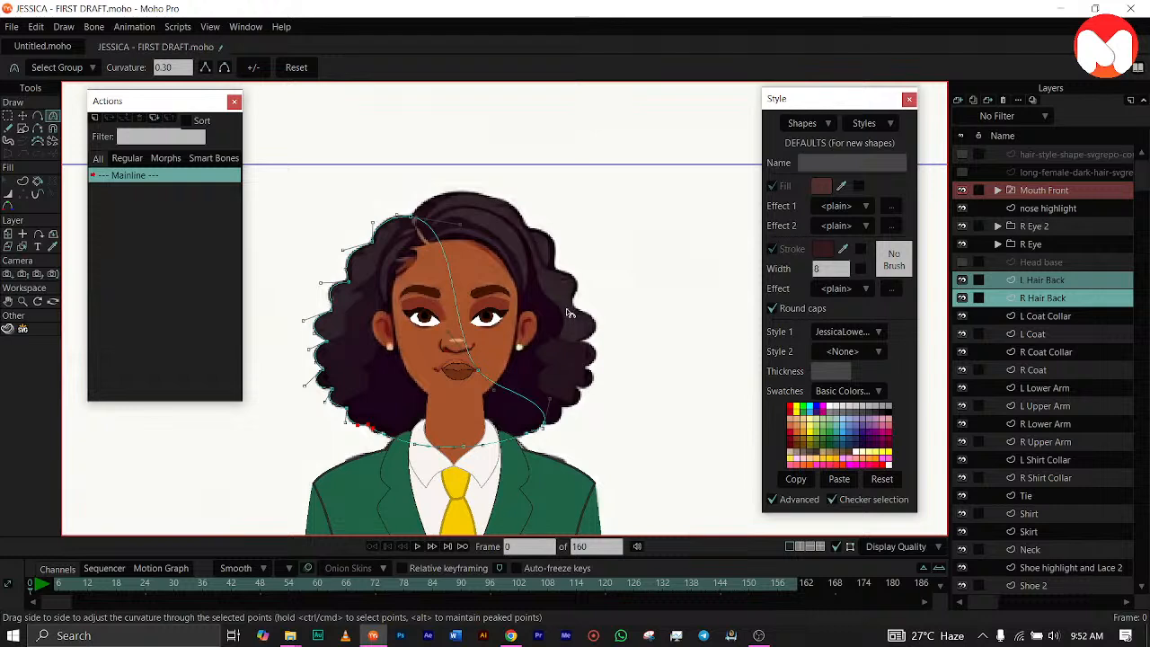
# Add a new vector layer directly above the Mouth Front layer.
pyautogui.moveTo(541, 308); pyautogui.dragTo(576, 186)
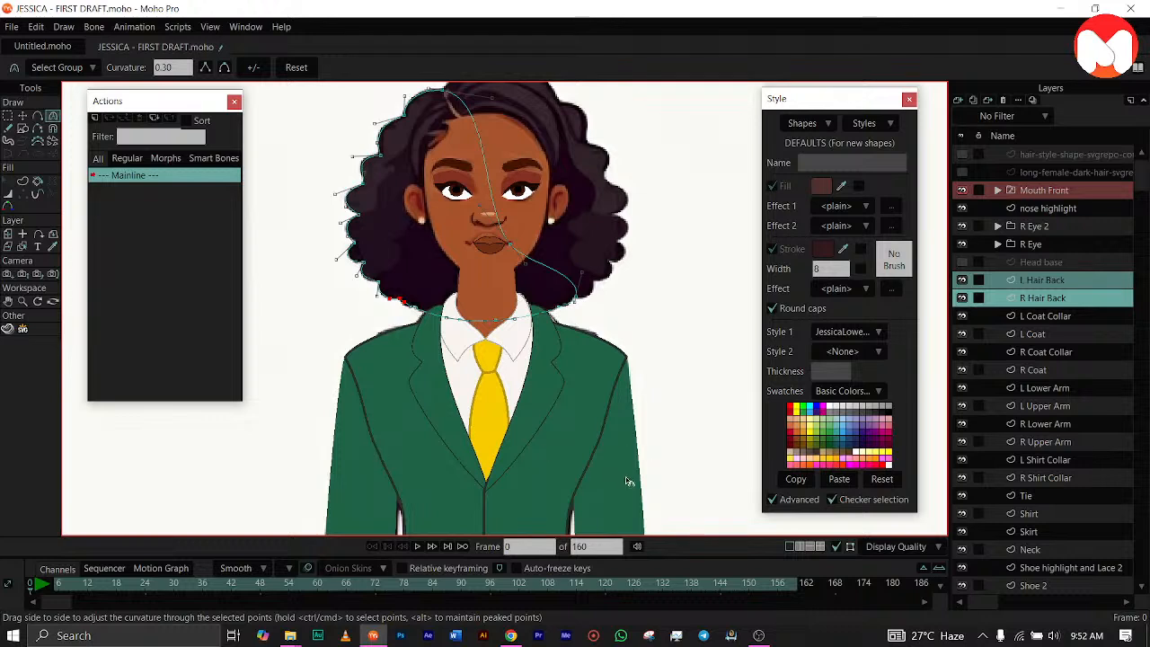
pyautogui.moveTo(539, 470); pyautogui.dragTo(538, 508)
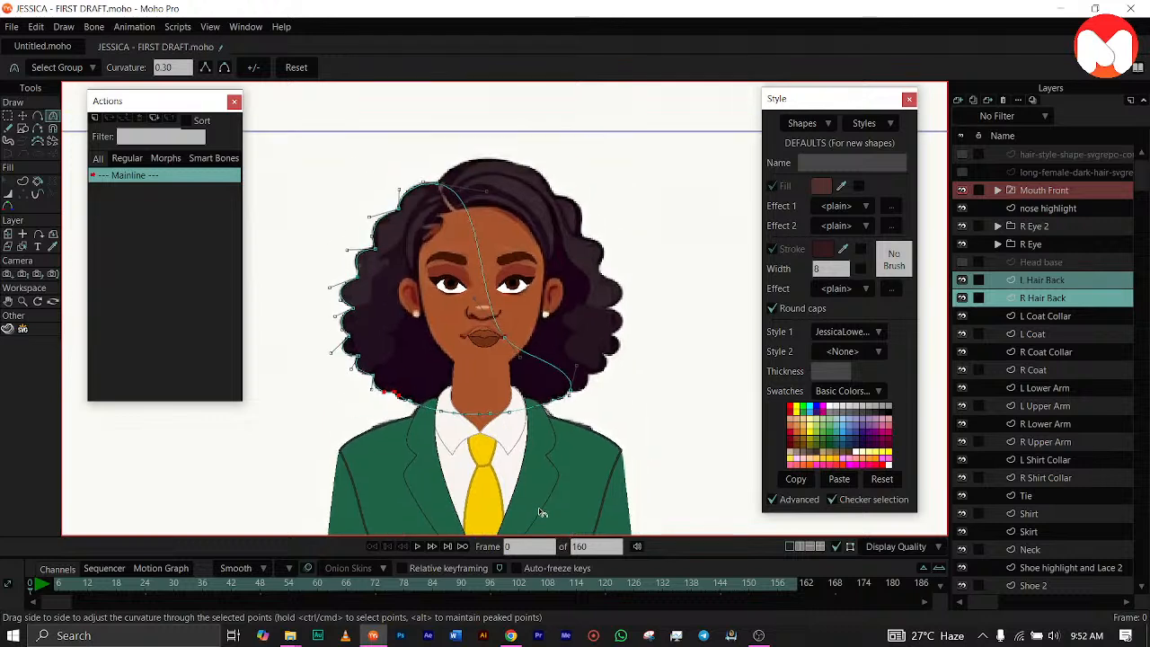
pyautogui.click(1037, 195)
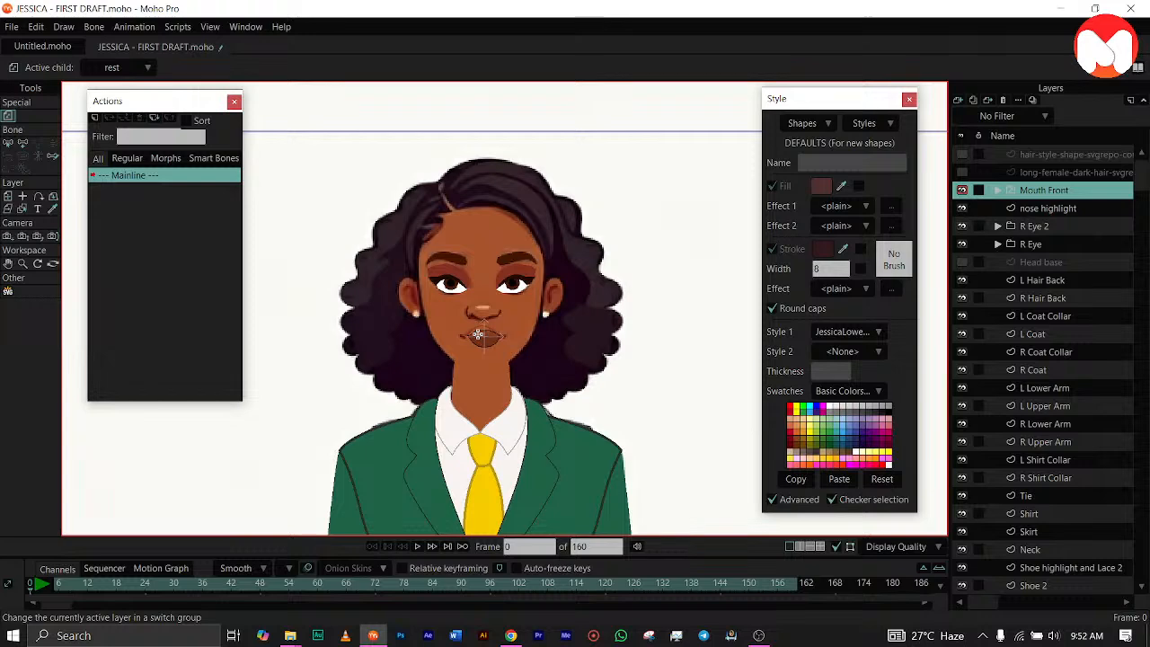
pyautogui.scroll(2, 478, 334)
pyautogui.moveTo(478, 334); pyautogui.dragTo(493, 410)
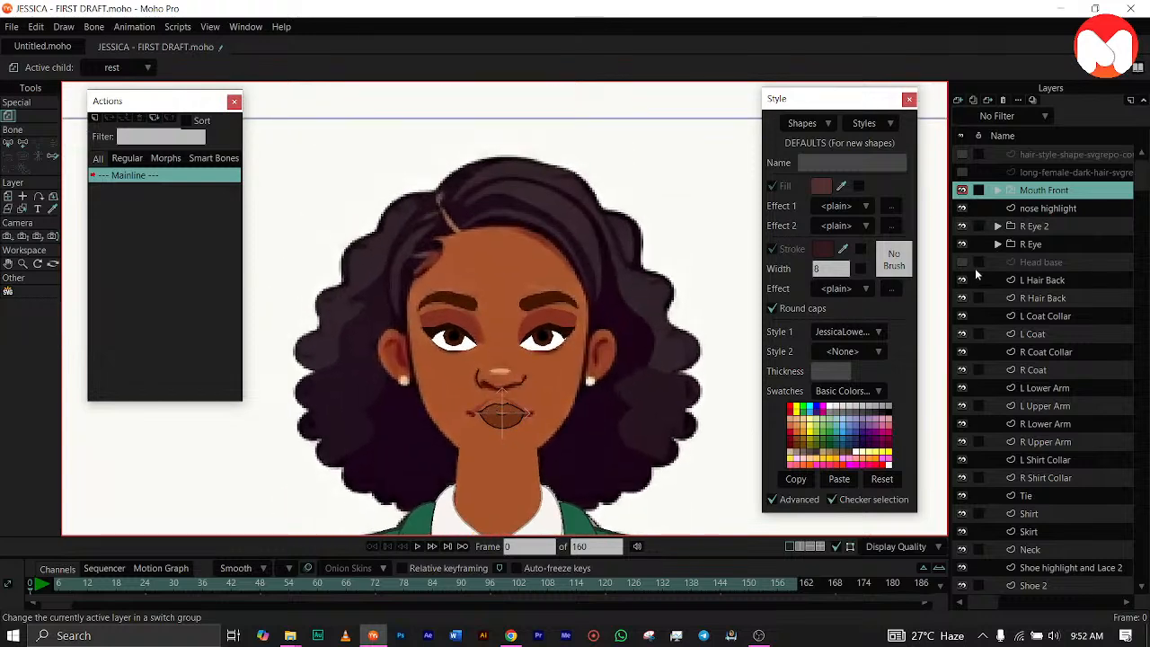
pyautogui.click(961, 103)
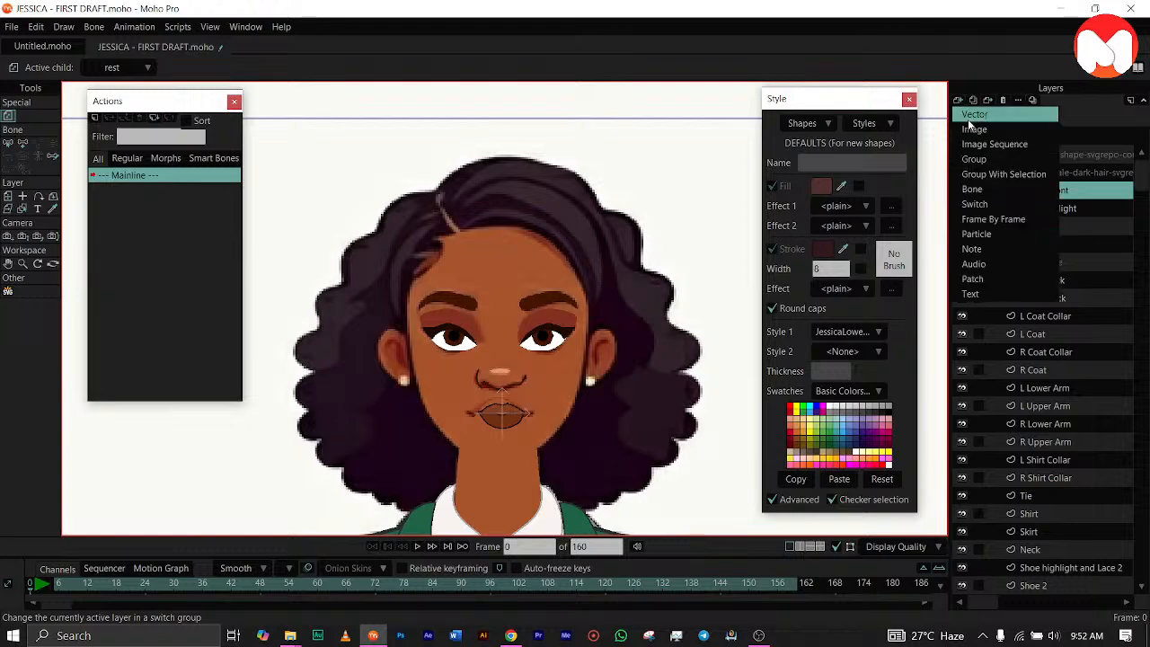
pyautogui.click(969, 119)
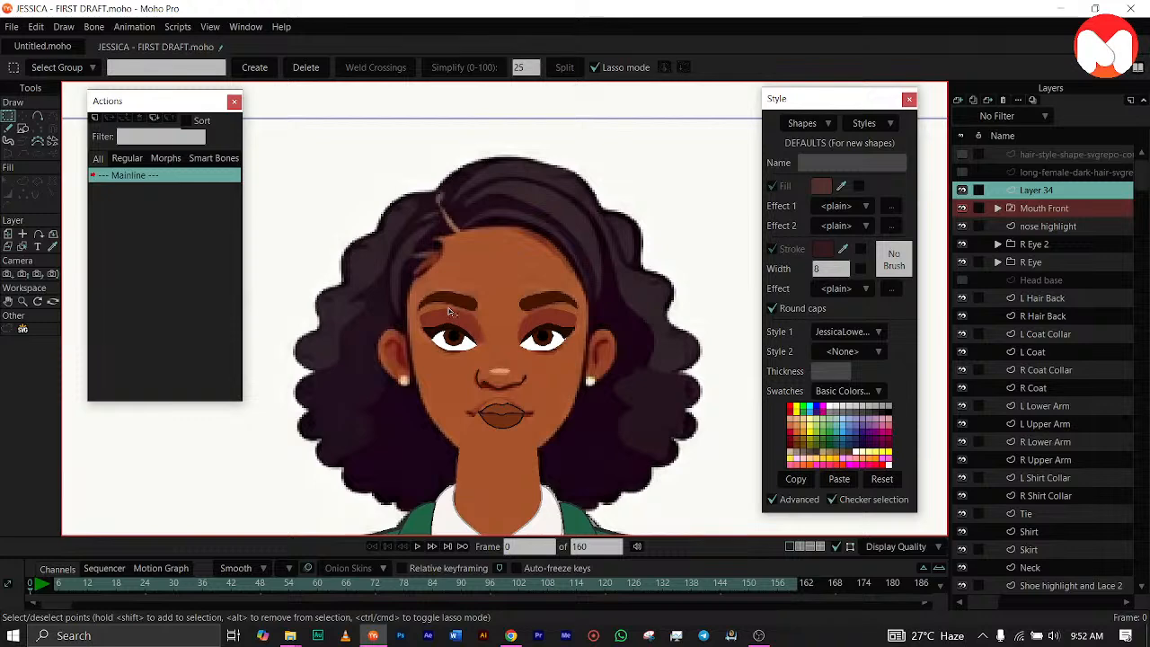
# Outline the outer front hair strand with Add Point, from the parting over the crown, down beside the ear and back to the parting.
pyautogui.click(38, 115)
pyautogui.moveTo(462, 231); pyautogui.dragTo(622, 295)
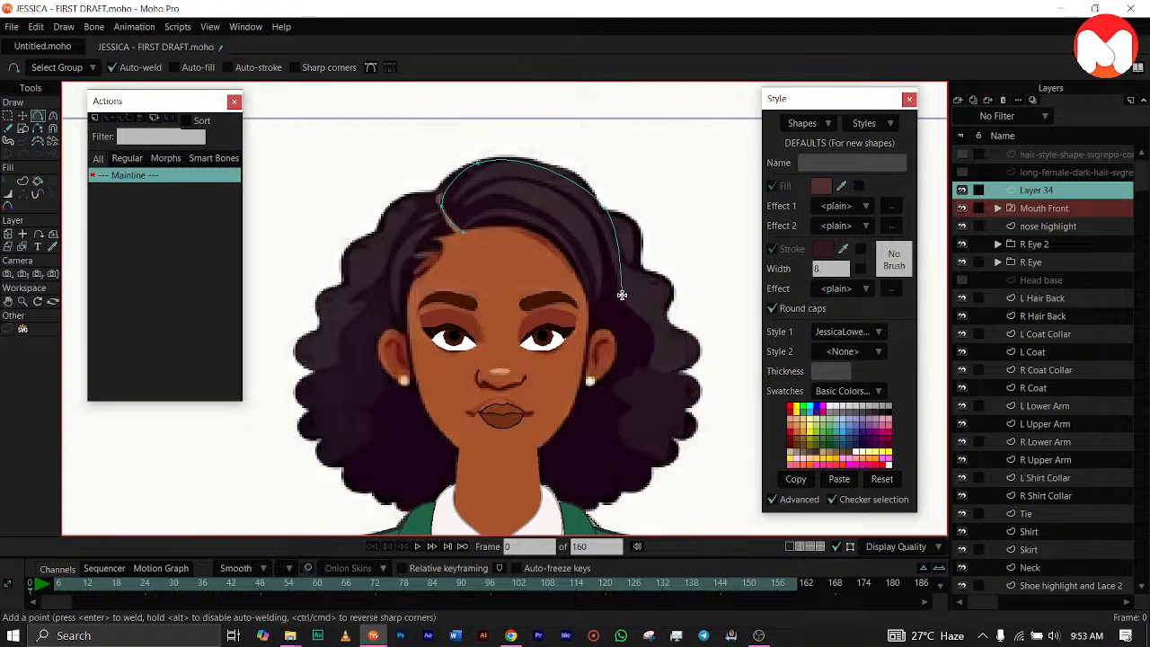
pyautogui.moveTo(621, 295); pyautogui.dragTo(600, 223)
pyautogui.moveTo(601, 222); pyautogui.dragTo(463, 231)
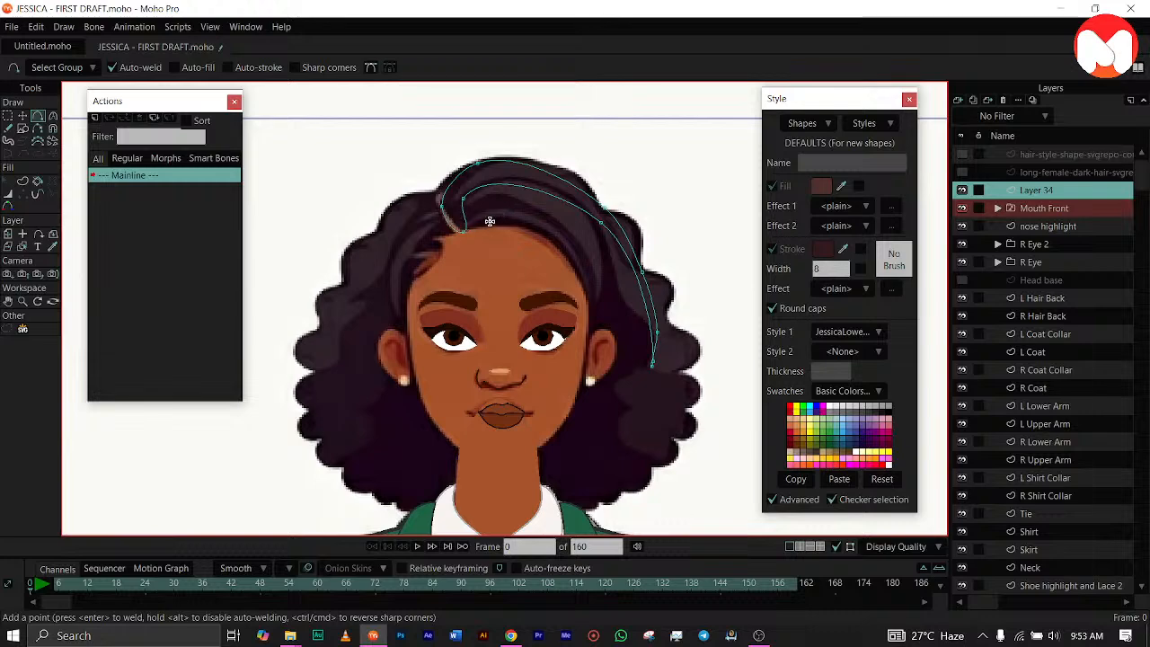
# Outline two narrower closed strands inside the front hair, one along the hairline and one just above it.
pyautogui.moveTo(478, 224)
pyautogui.mouseDown()
pyautogui.moveTo(567, 255)
pyautogui.moveTo(588, 299)
pyautogui.moveTo(581, 253)
pyautogui.moveTo(547, 222)
pyautogui.moveTo(478, 224)
pyautogui.mouseUp()
pyautogui.moveTo(473, 211); pyautogui.dragTo(538, 203)
pyautogui.moveTo(541, 205); pyautogui.dragTo(474, 212)
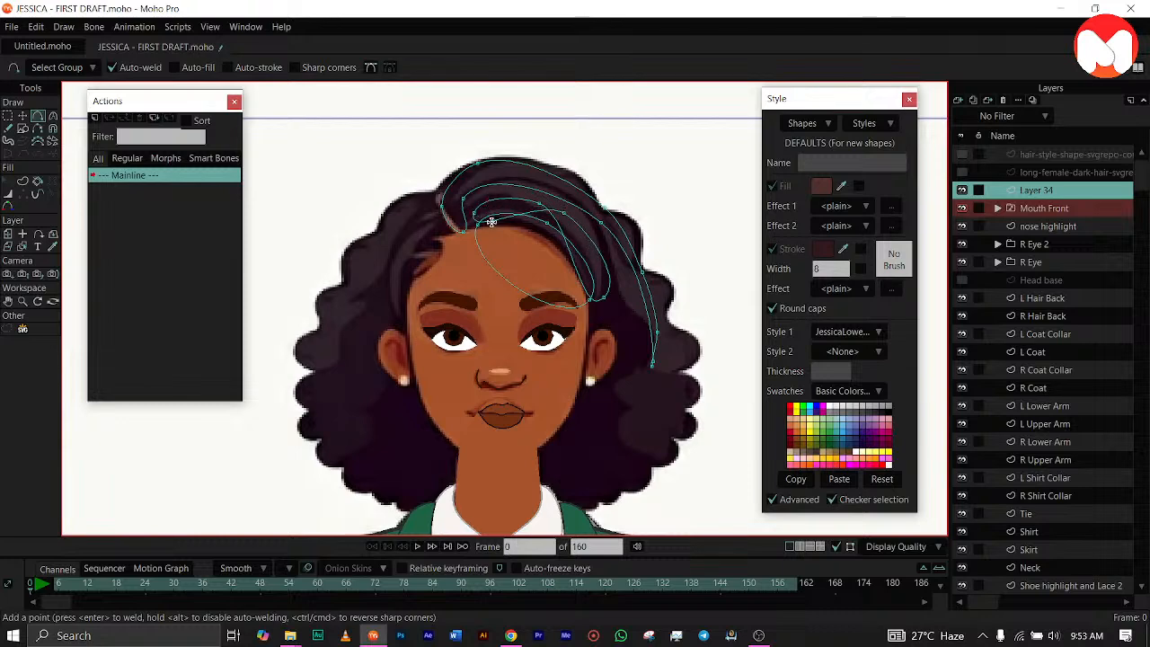
pyautogui.scroll(5, 491, 222)
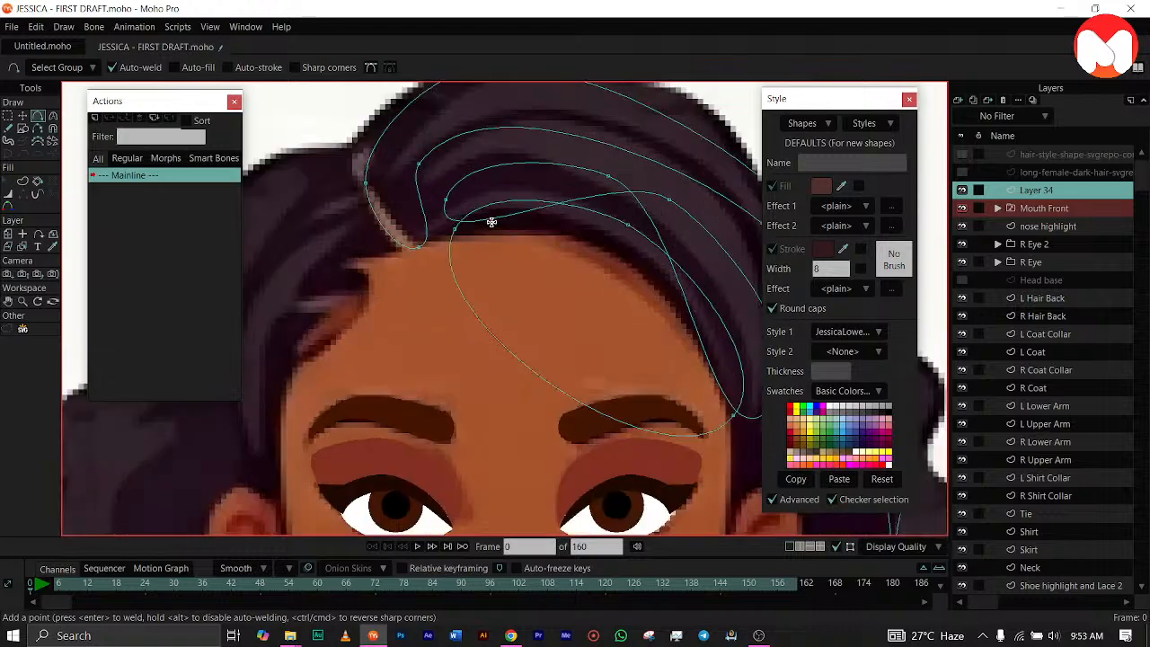
pyautogui.scroll(-3, 491, 222)
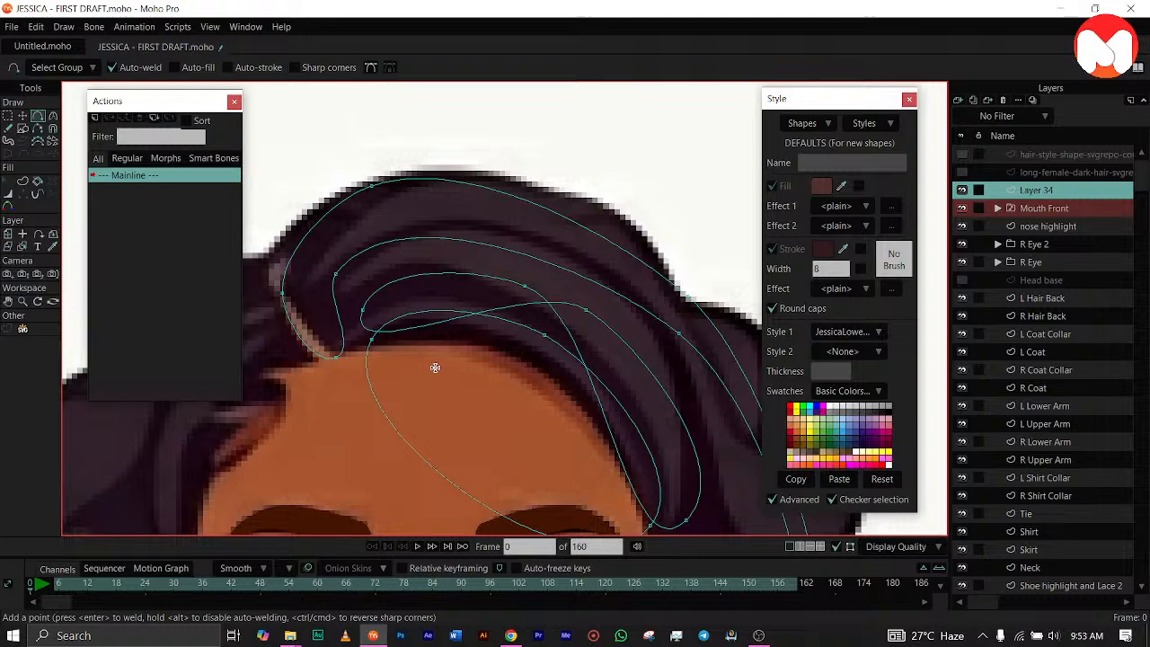
# Adjust the curve handles at both ends of the lowest strand so its lower edge follows the forehead hairline.
pyautogui.moveTo(466, 380); pyautogui.dragTo(416, 246)
pyautogui.press('c')
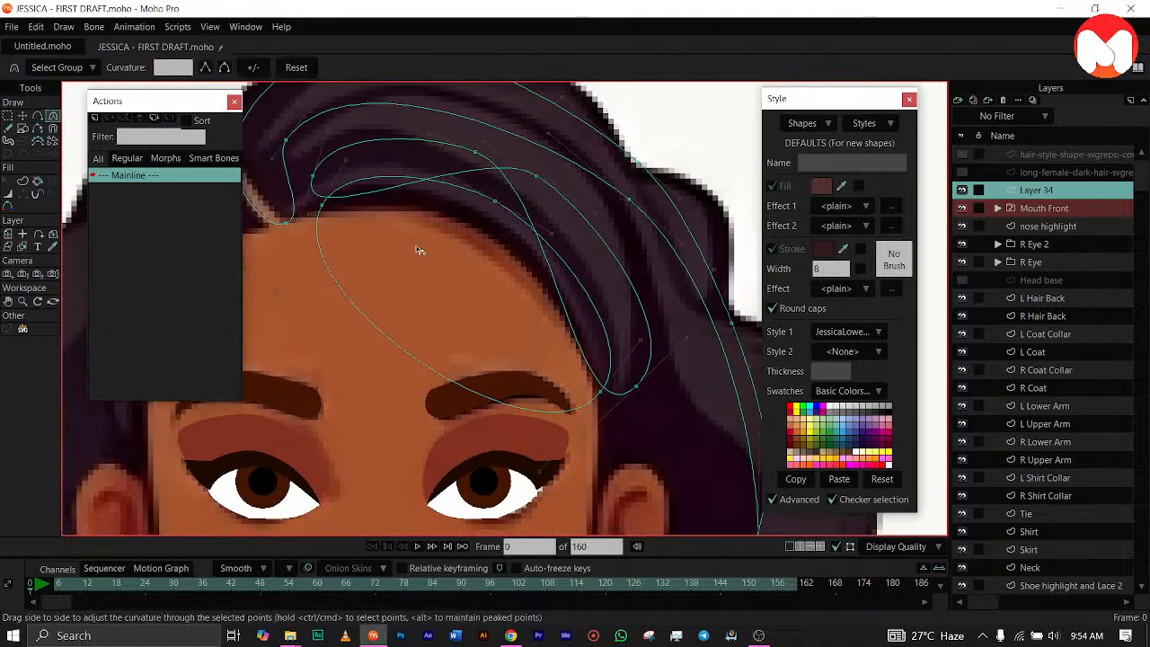
pyautogui.moveTo(274, 295); pyautogui.dragTo(431, 156)
pyautogui.moveTo(539, 473); pyautogui.dragTo(550, 260)
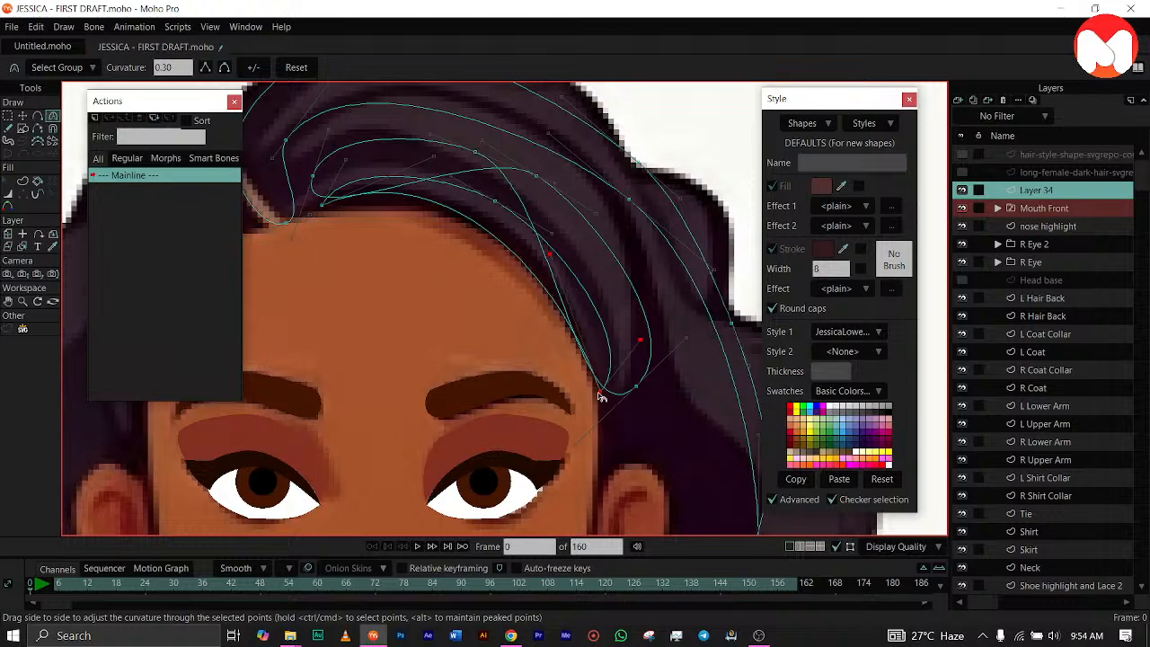
# Move the middle strand's lower tip closer to the lowest strand's end and reshape its curve handles into a sharp point.
pyautogui.press('t')
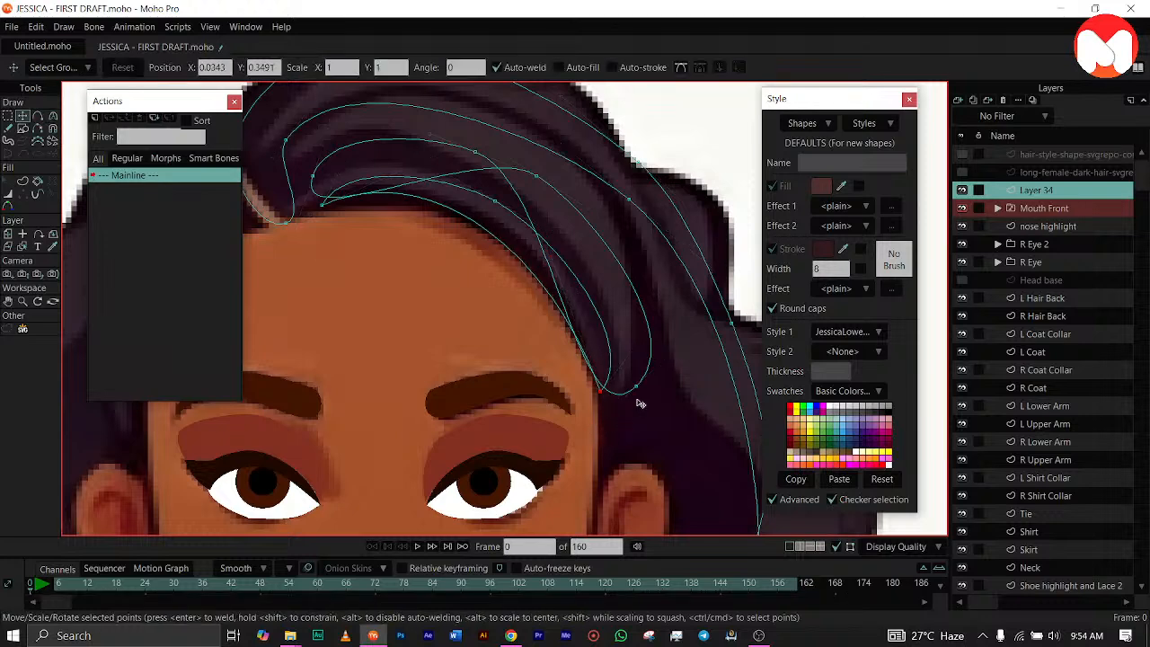
pyautogui.moveTo(641, 390); pyautogui.dragTo(631, 394)
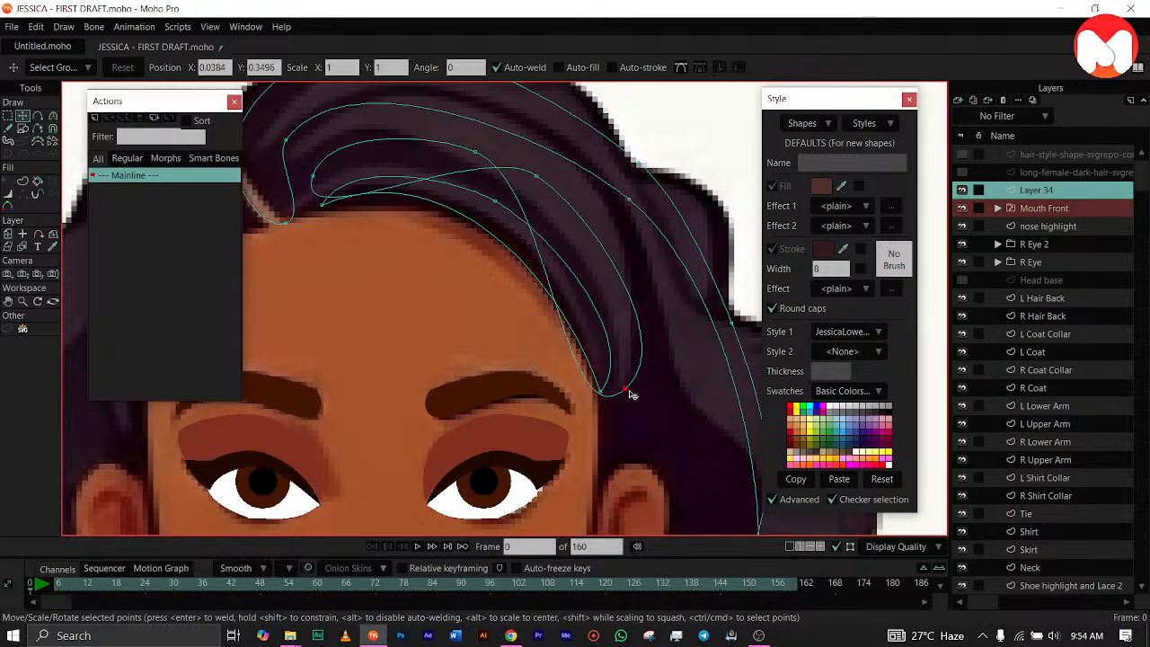
pyautogui.press('c')
pyautogui.moveTo(562, 452); pyautogui.dragTo(602, 292)
pyautogui.moveTo(671, 338); pyautogui.dragTo(631, 240)
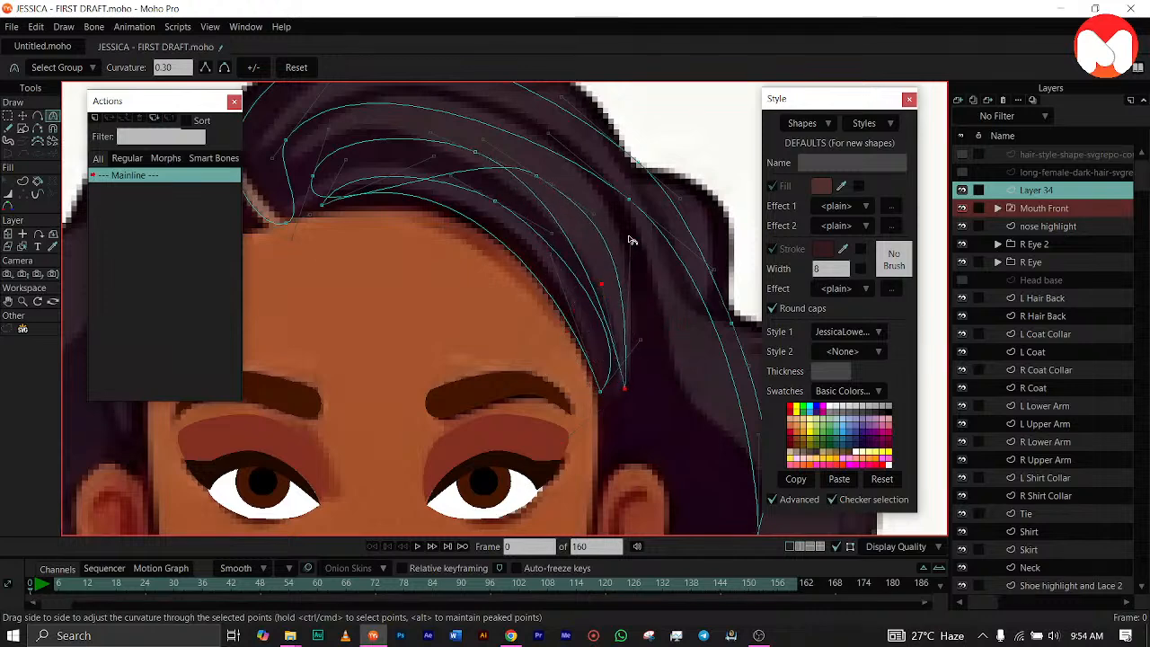
# Raise the middle strand's upper-edge point to the top of the highlight and bend the handles toward its lower tip.
pyautogui.press('t')
pyautogui.moveTo(537, 176); pyautogui.dragTo(518, 127)
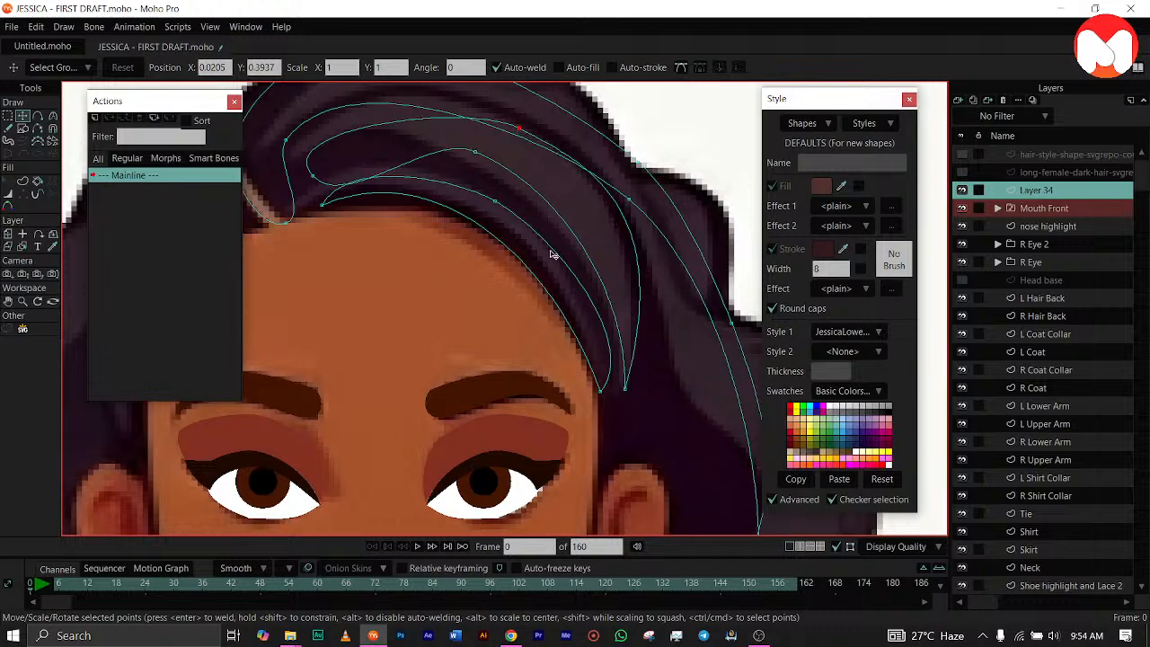
pyautogui.press('c')
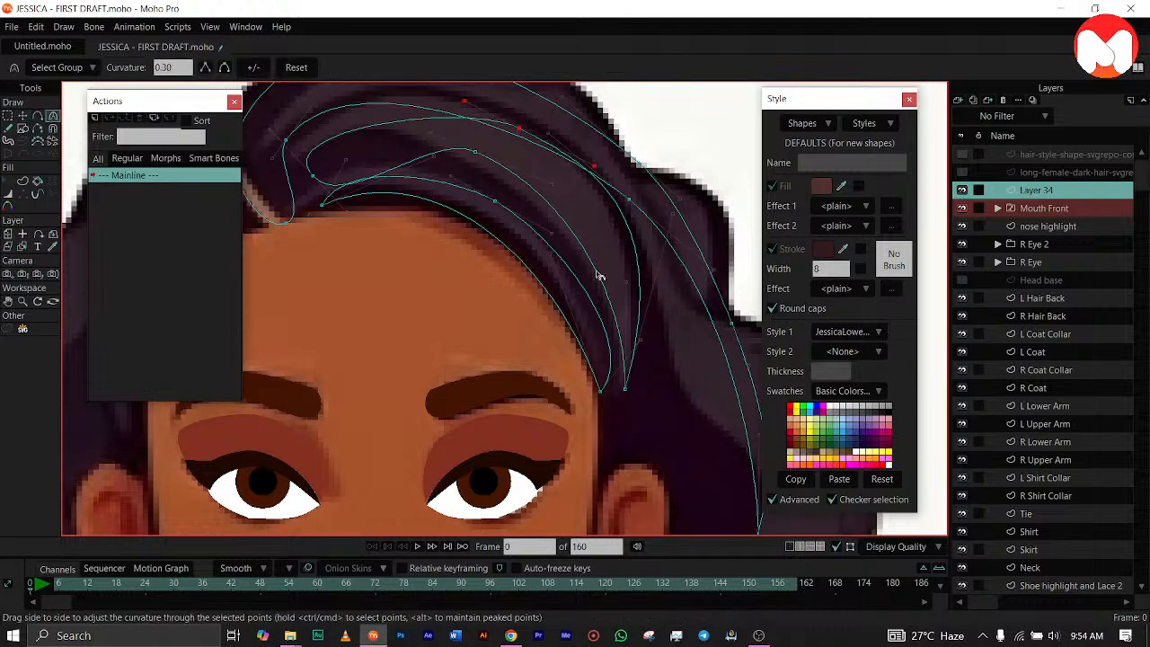
pyautogui.click(655, 221)
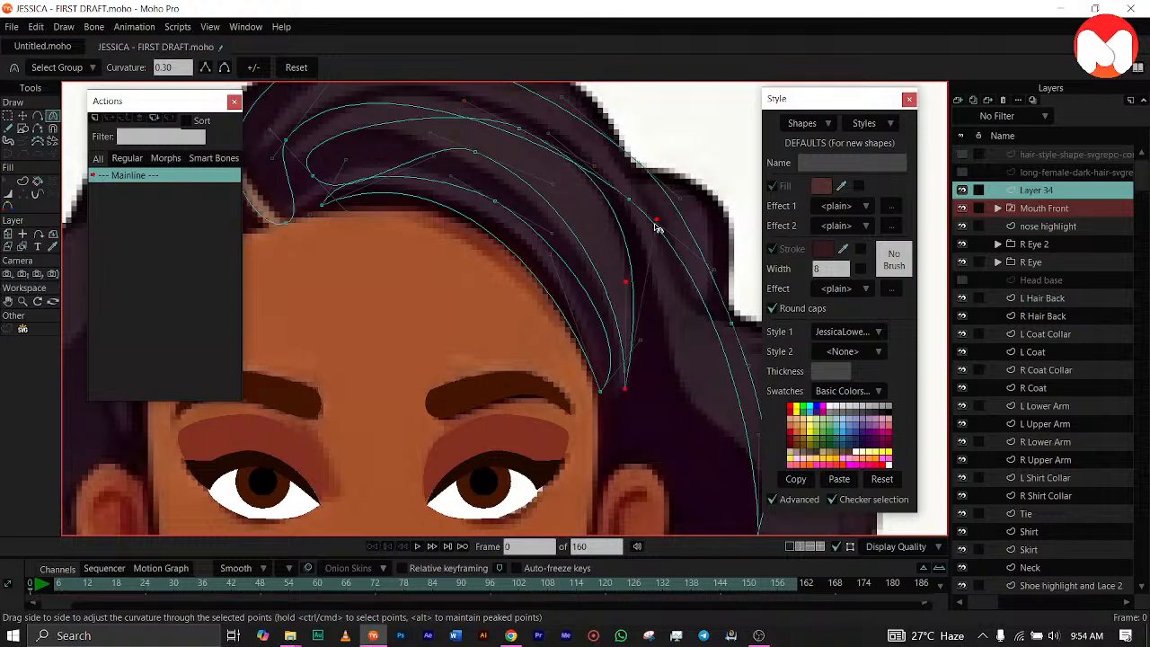
pyautogui.moveTo(625, 281); pyautogui.dragTo(599, 275)
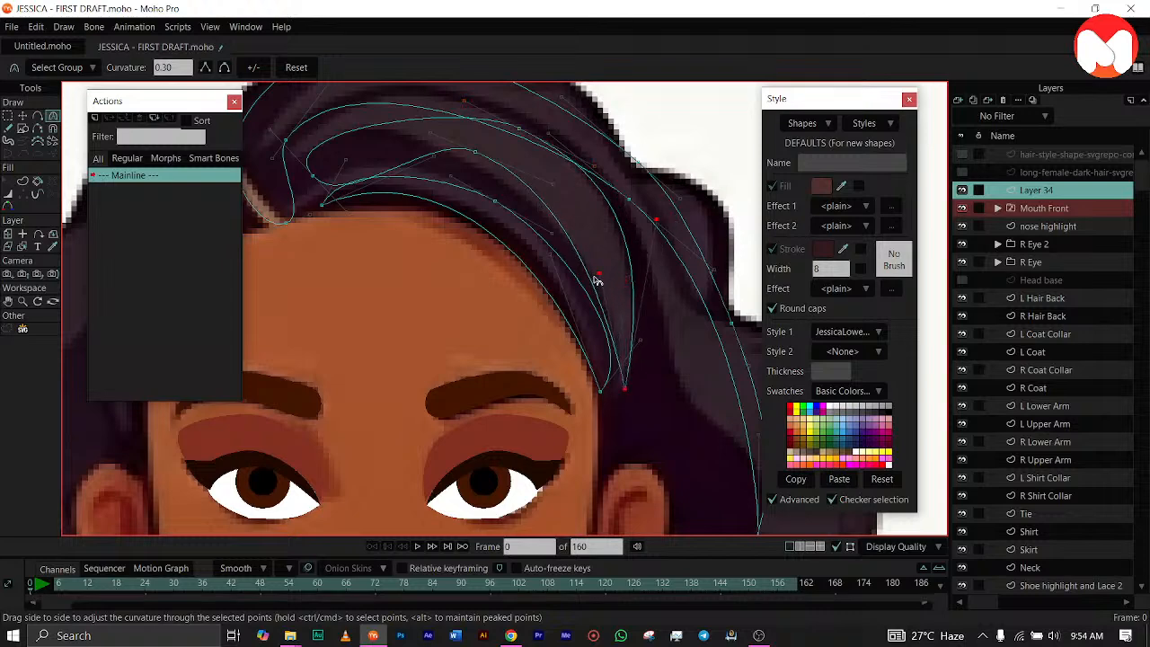
# Lower the middle strand's bottom-edge point slightly and move its end near the parting up toward the outer strand.
pyautogui.press('t')
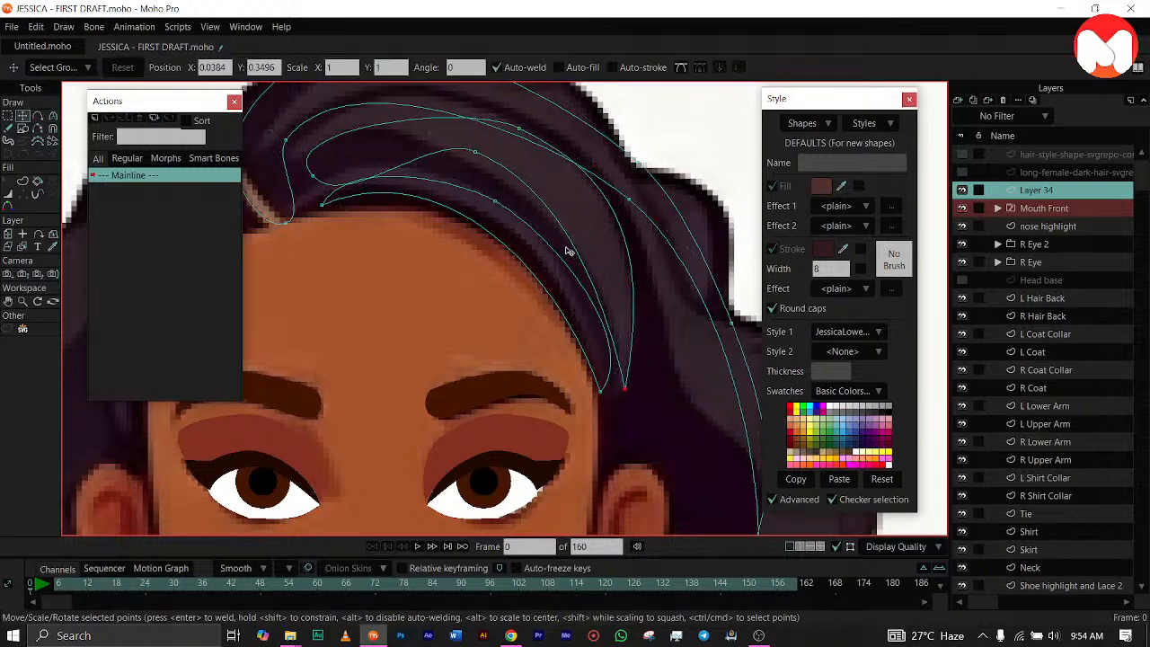
pyautogui.click(473, 160)
pyautogui.moveTo(474, 160); pyautogui.dragTo(473, 163)
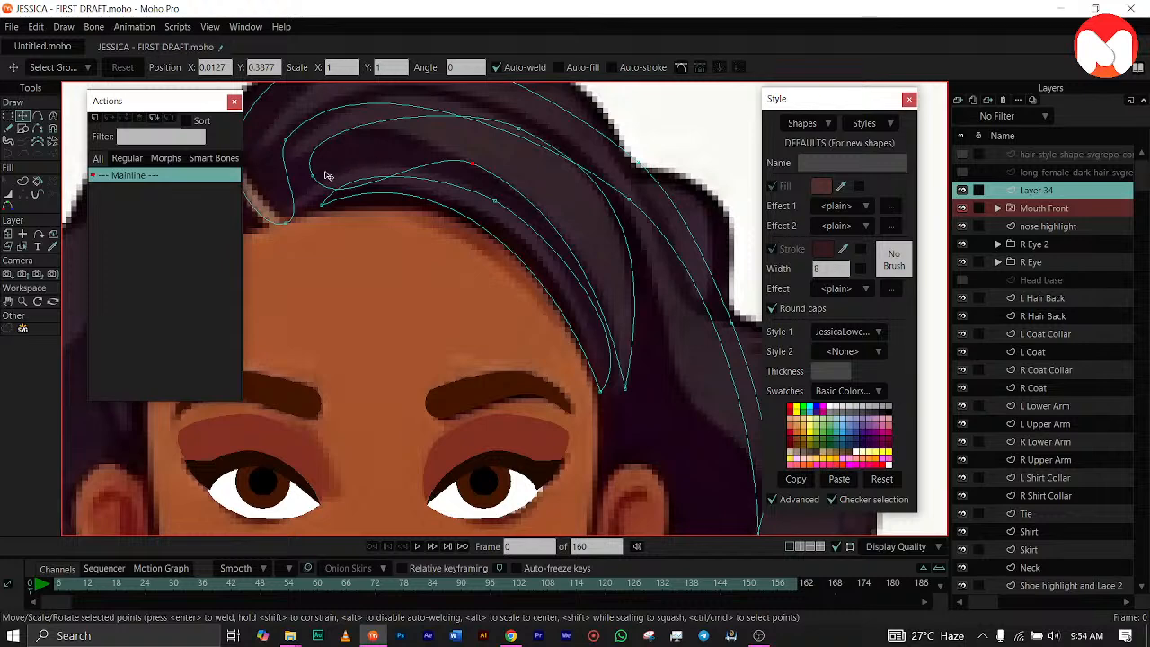
pyautogui.moveTo(313, 172); pyautogui.dragTo(294, 162)
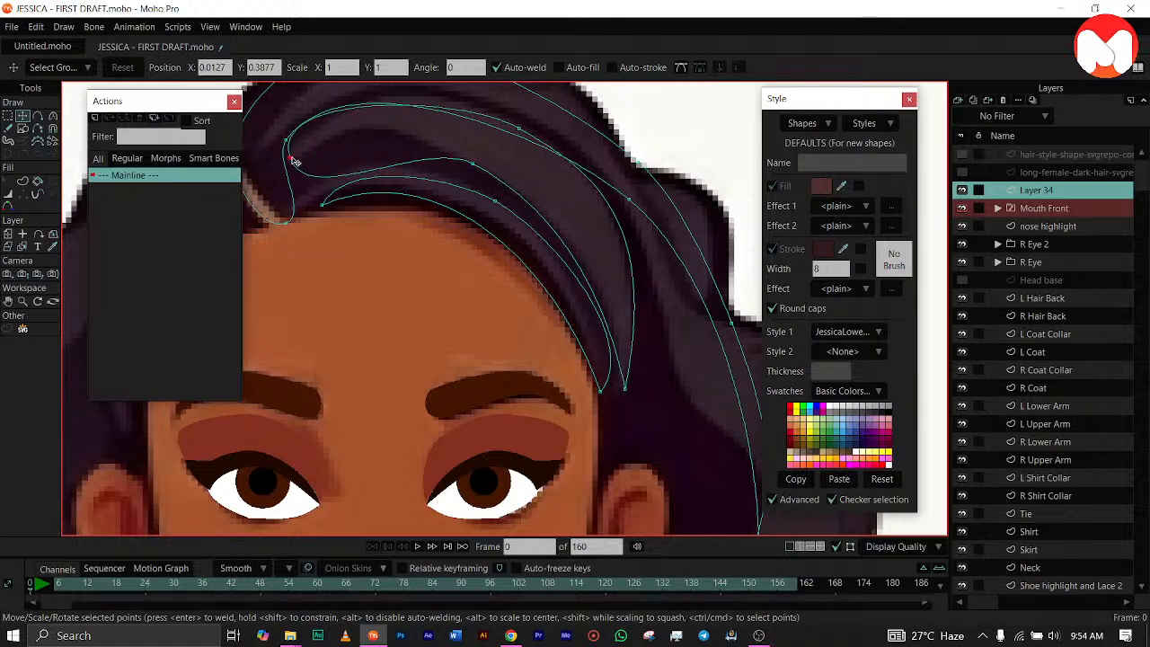
# Bend both curve handles of the middle strand's end near the parting to taper it into a sharp tip.
pyautogui.press('c')
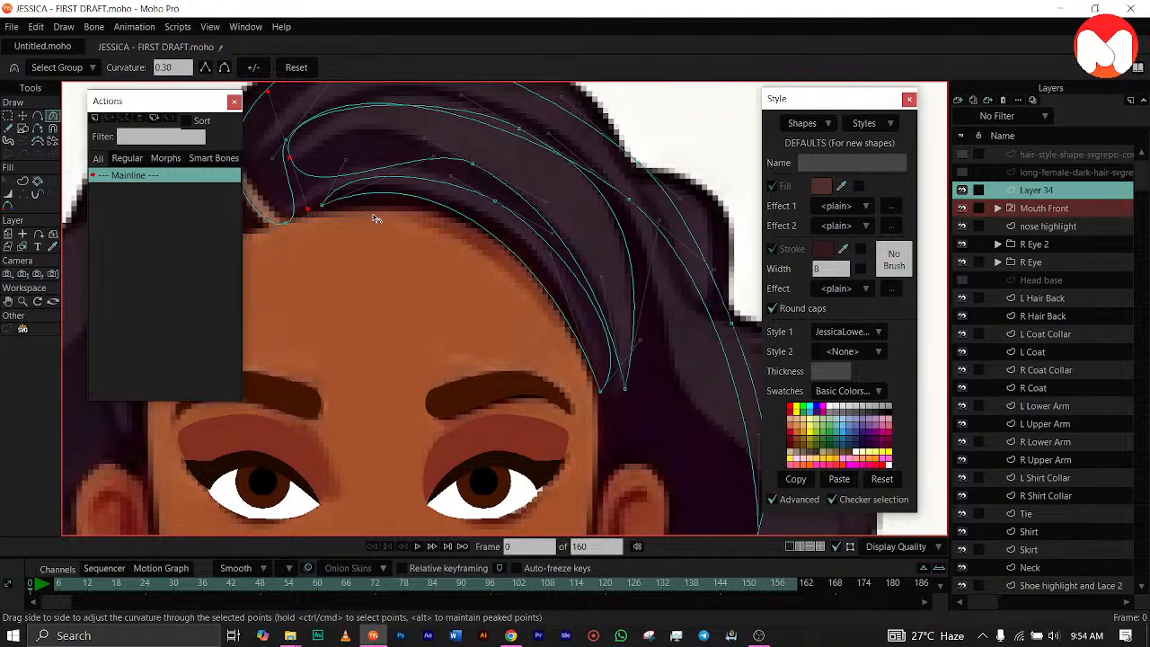
pyautogui.moveTo(313, 208); pyautogui.dragTo(356, 115)
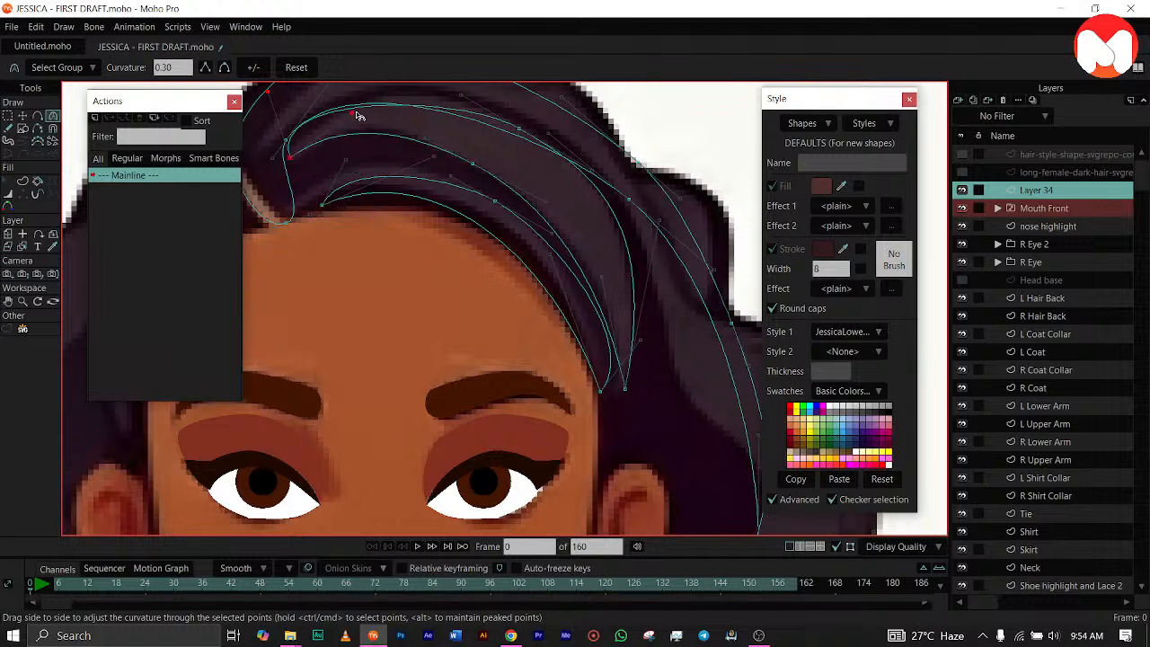
pyautogui.scroll(3, 357, 115)
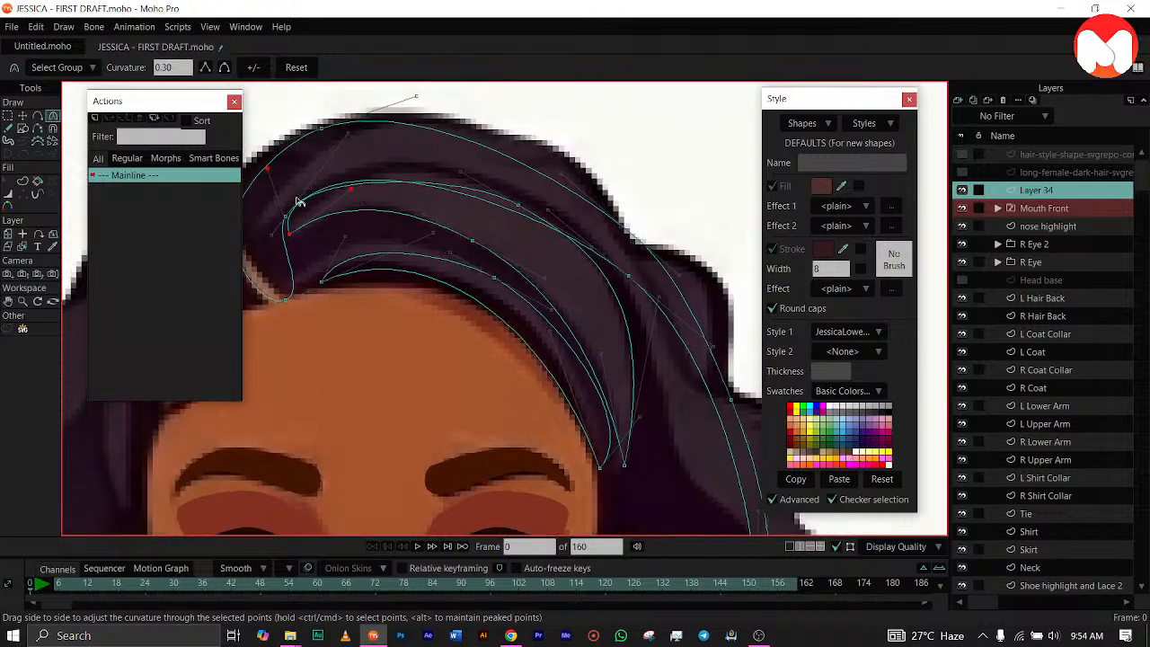
pyautogui.moveTo(277, 175); pyautogui.dragTo(316, 173)
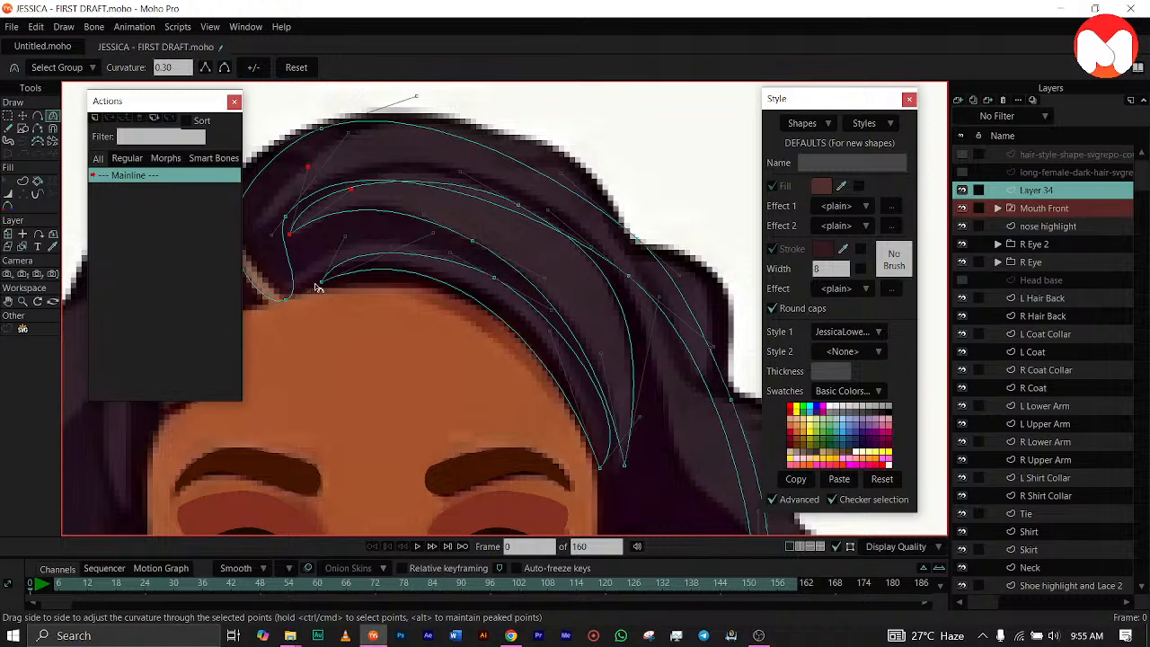
# Sharpen the outer strand's corner at the parting and move its inner-edge point up above the middle strand.
pyautogui.moveTo(299, 295); pyautogui.dragTo(262, 278)
pyautogui.moveTo(406, 214); pyautogui.dragTo(446, 217)
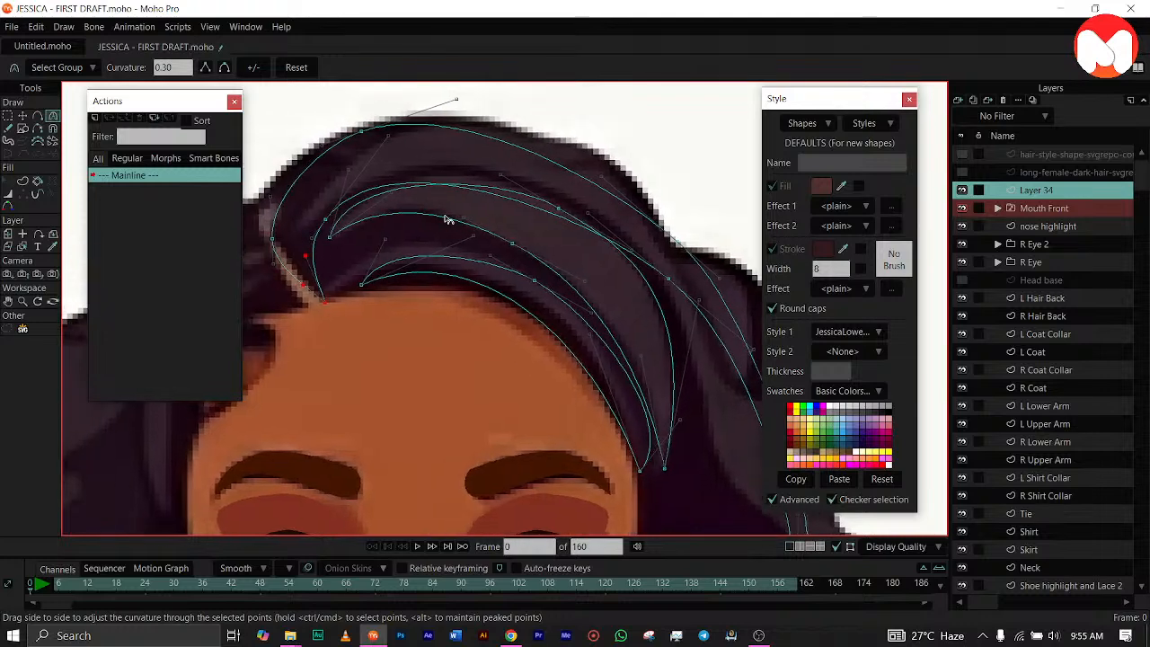
pyautogui.click(23, 116)
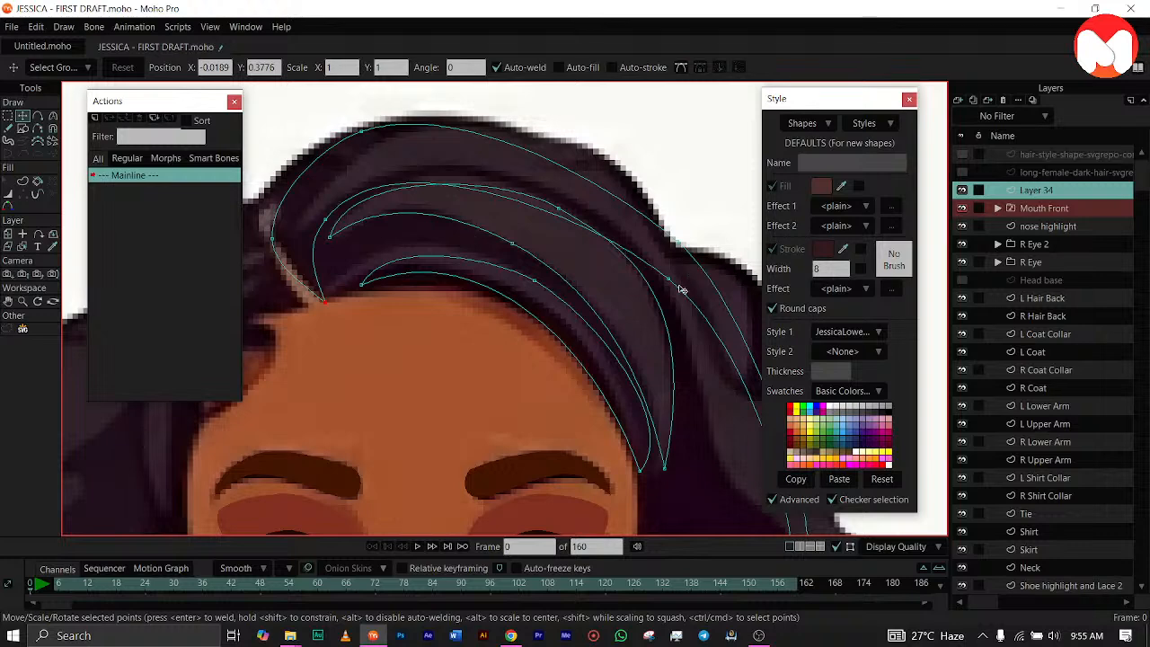
pyautogui.moveTo(669, 279); pyautogui.dragTo(521, 180)
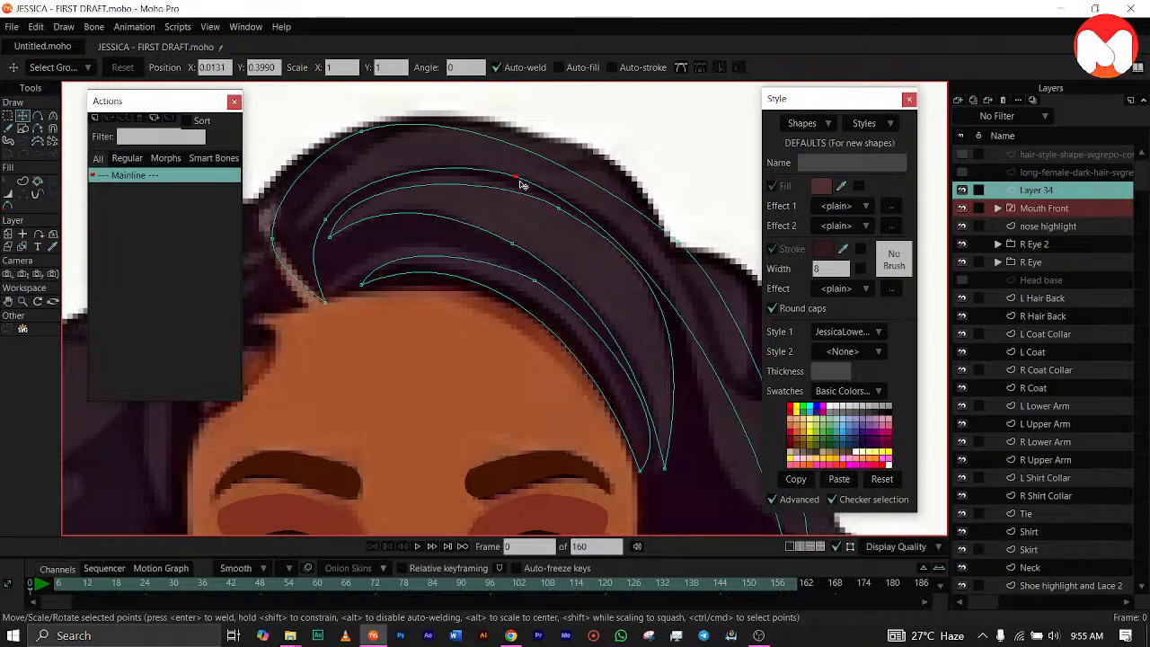
# Move the outer strand's lower inner point up beside the temple, and curve the strand's inner and outer edges to match the reference.
pyautogui.moveTo(539, 223); pyautogui.dragTo(422, 98)
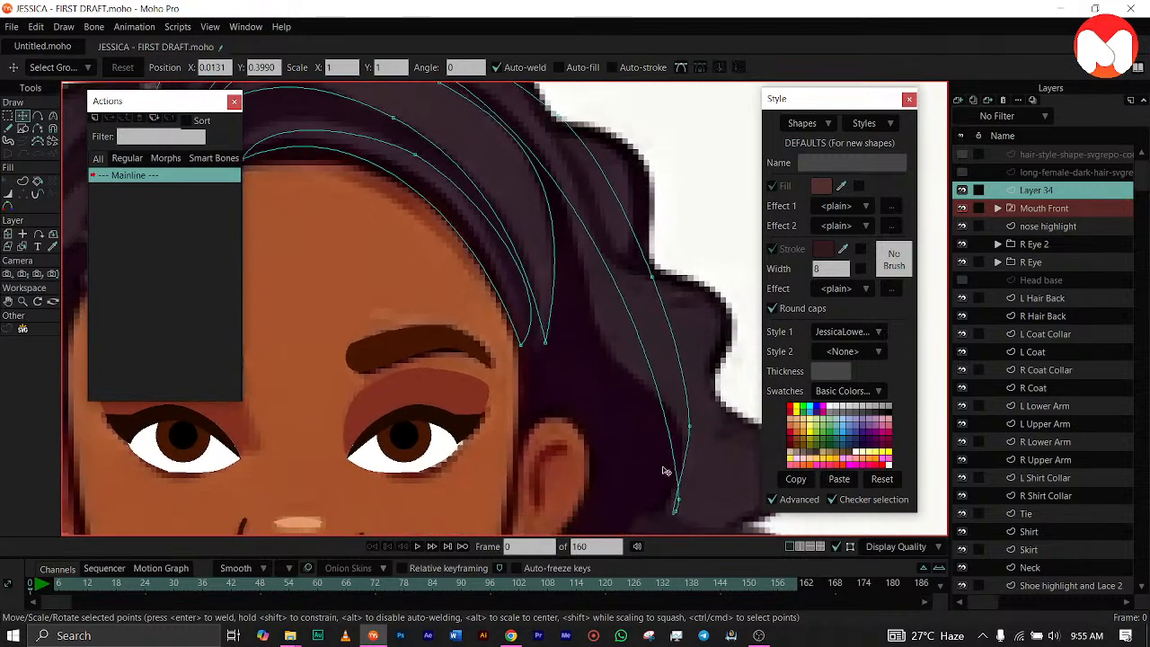
pyautogui.moveTo(677, 500); pyautogui.dragTo(722, 443)
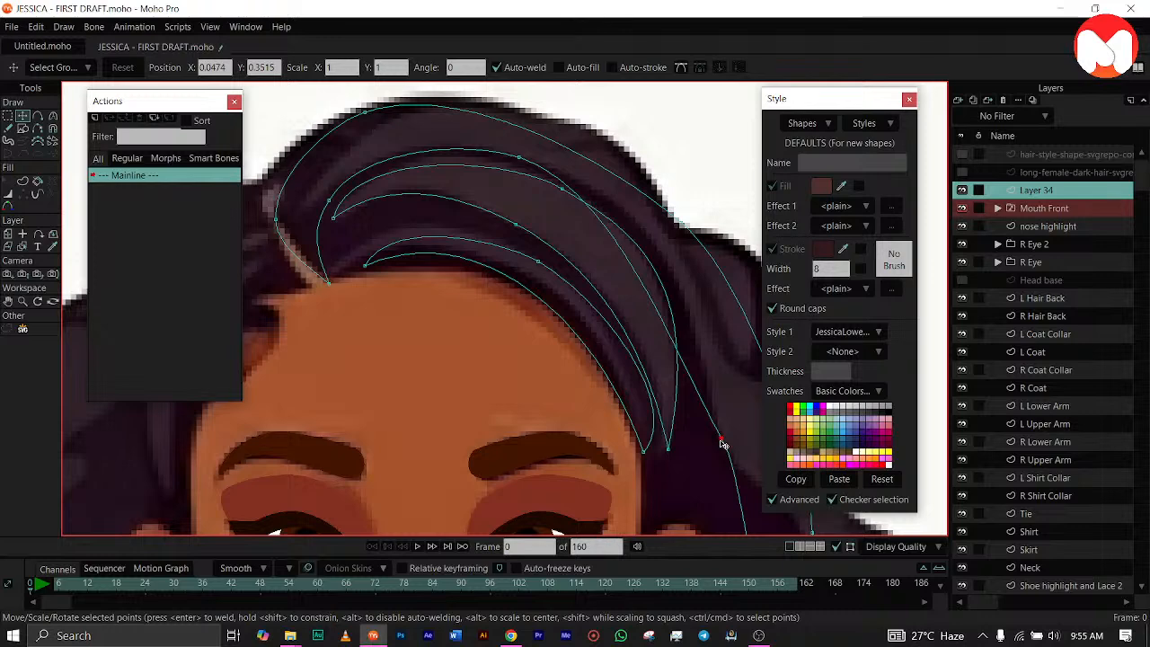
pyautogui.moveTo(723, 443); pyautogui.dragTo(642, 371)
pyautogui.press('c')
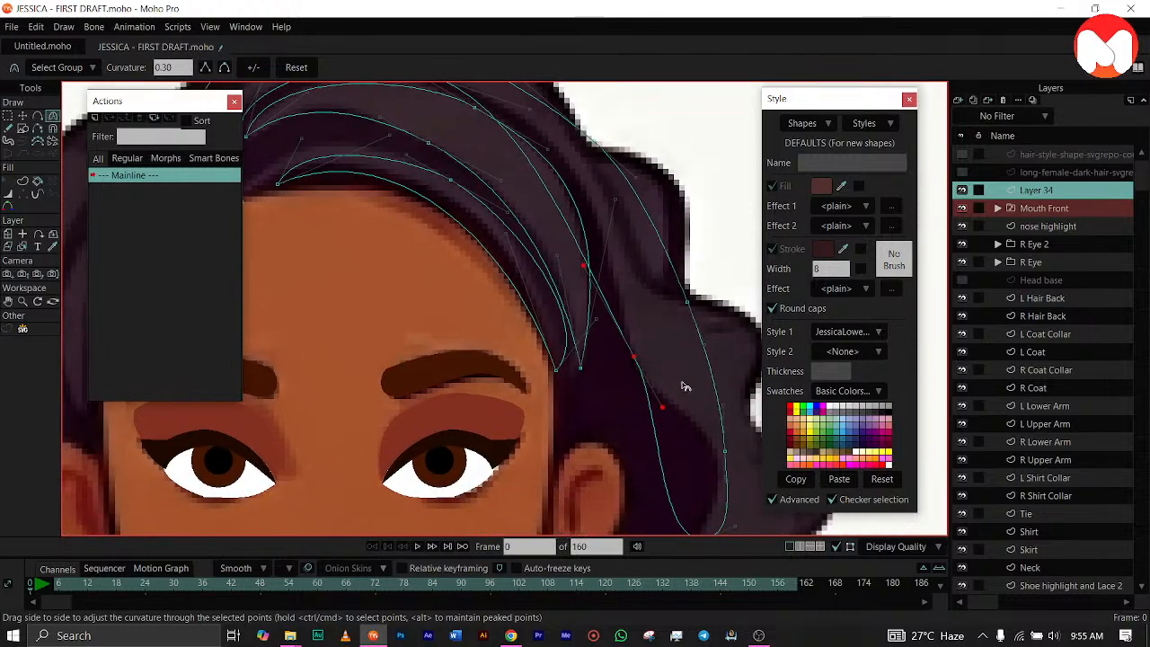
pyautogui.moveTo(583, 265); pyautogui.dragTo(686, 310)
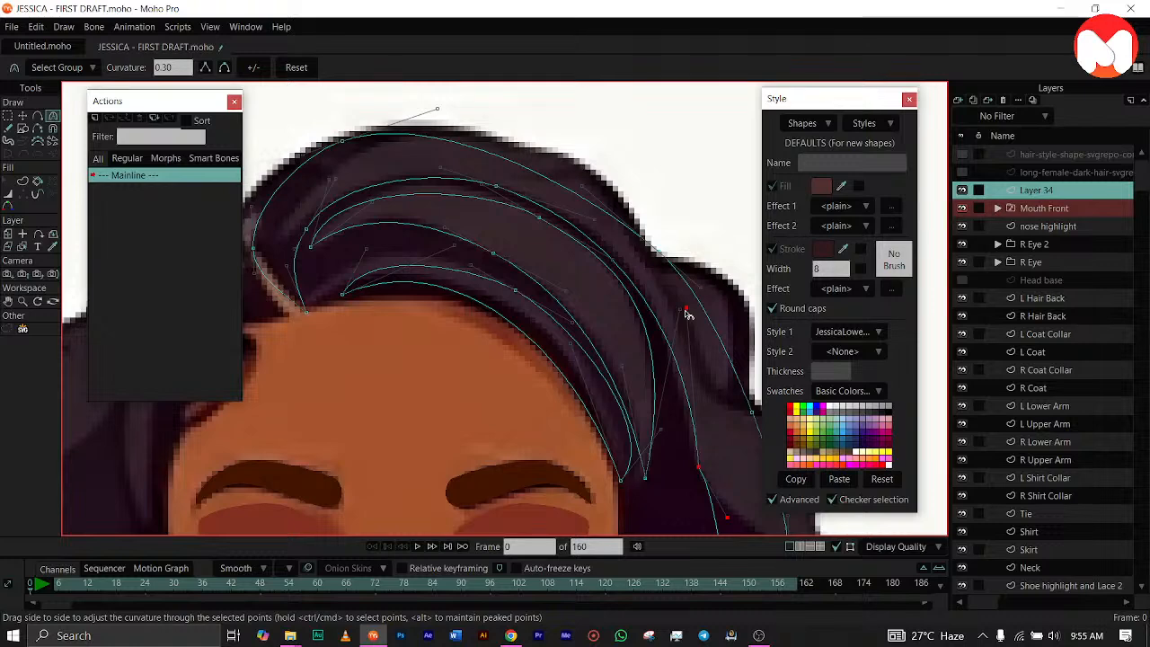
pyautogui.moveTo(598, 191); pyautogui.dragTo(582, 164)
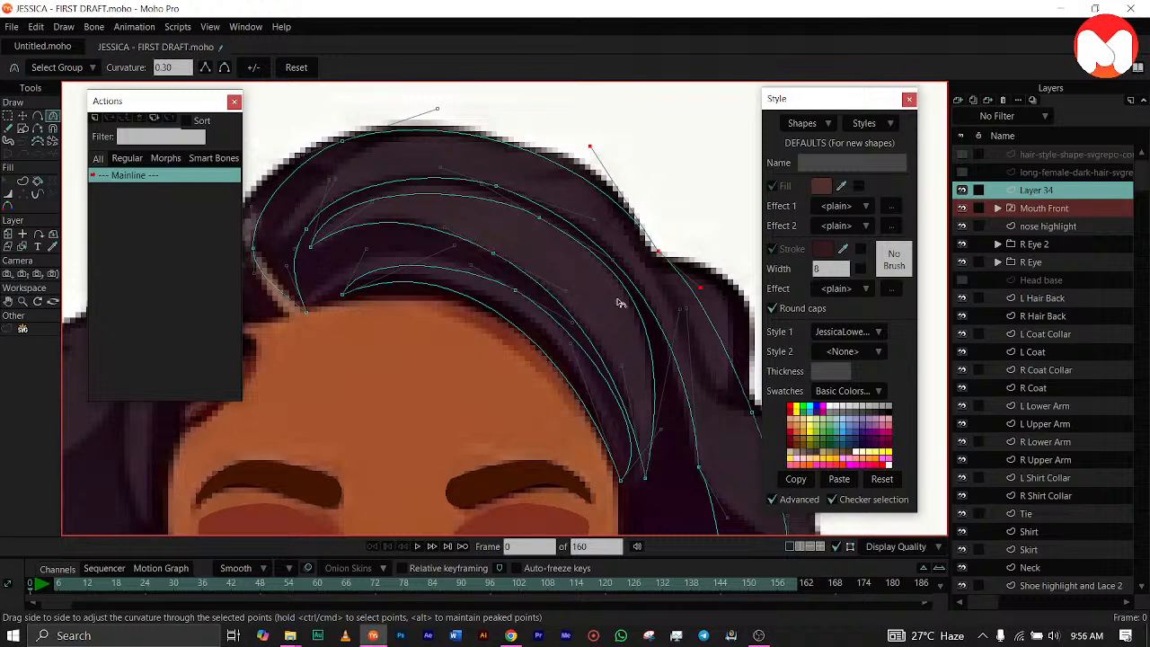
# Bend the curve handles along the outer strand's outer edge so it dips and bulges around the reference's hair wave beside the temple.
pyautogui.moveTo(707, 294); pyautogui.dragTo(674, 365)
pyautogui.moveTo(744, 368); pyautogui.dragTo(744, 400)
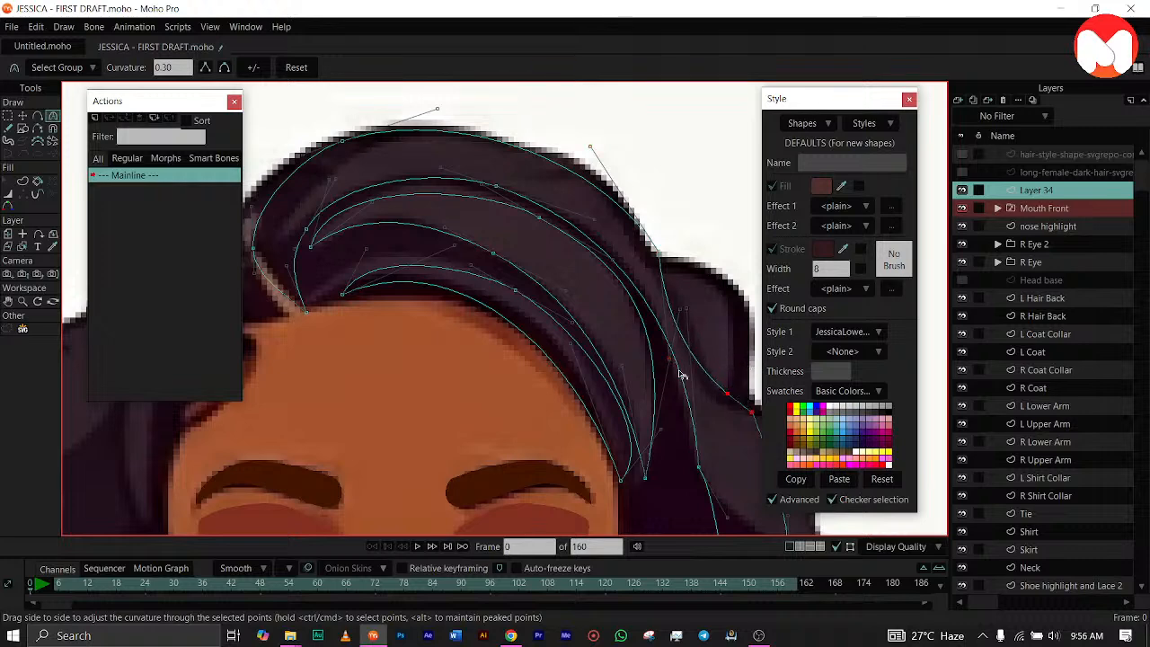
pyautogui.moveTo(666, 361); pyautogui.dragTo(541, 201)
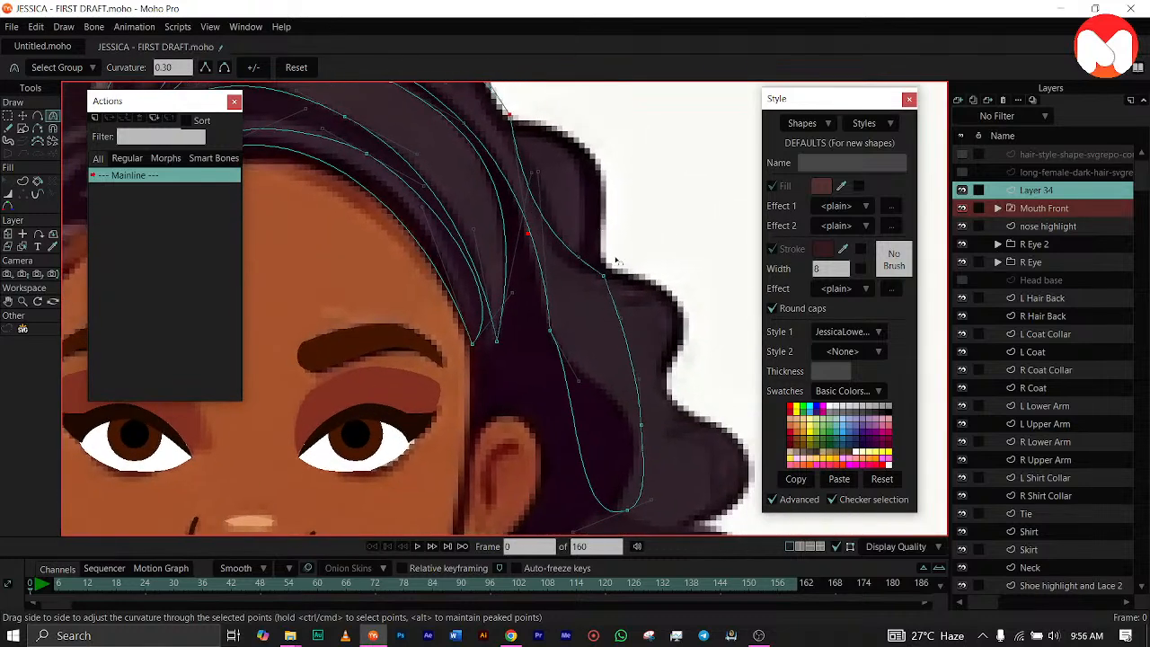
pyautogui.moveTo(629, 358); pyautogui.dragTo(741, 288)
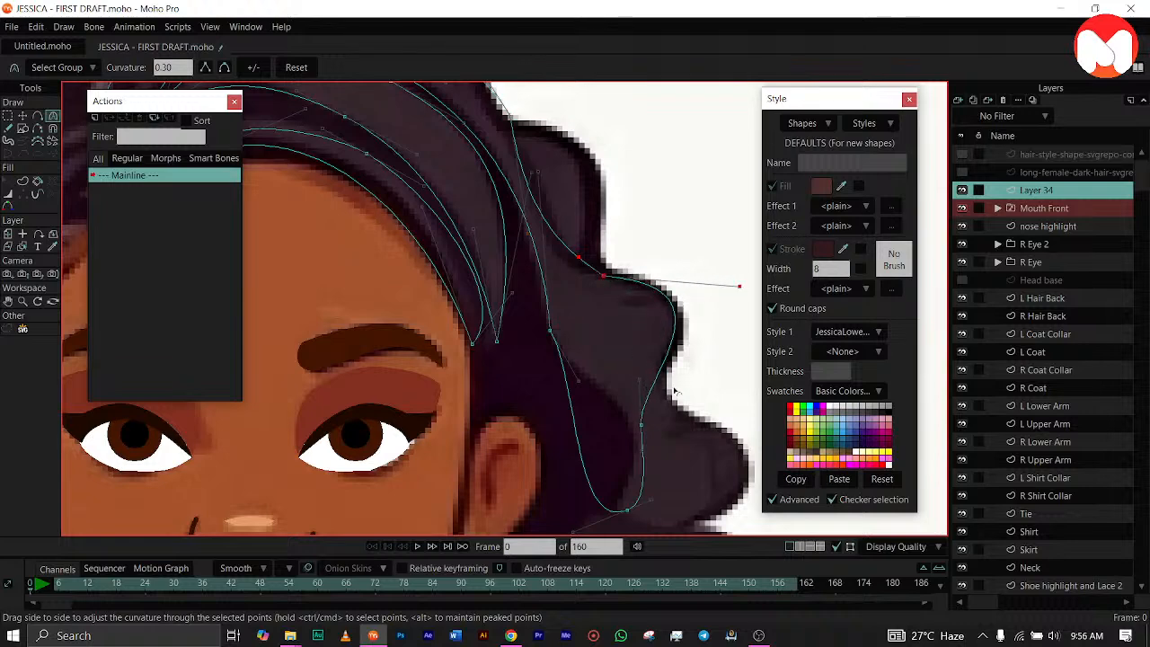
pyautogui.moveTo(638, 386); pyautogui.dragTo(658, 383)
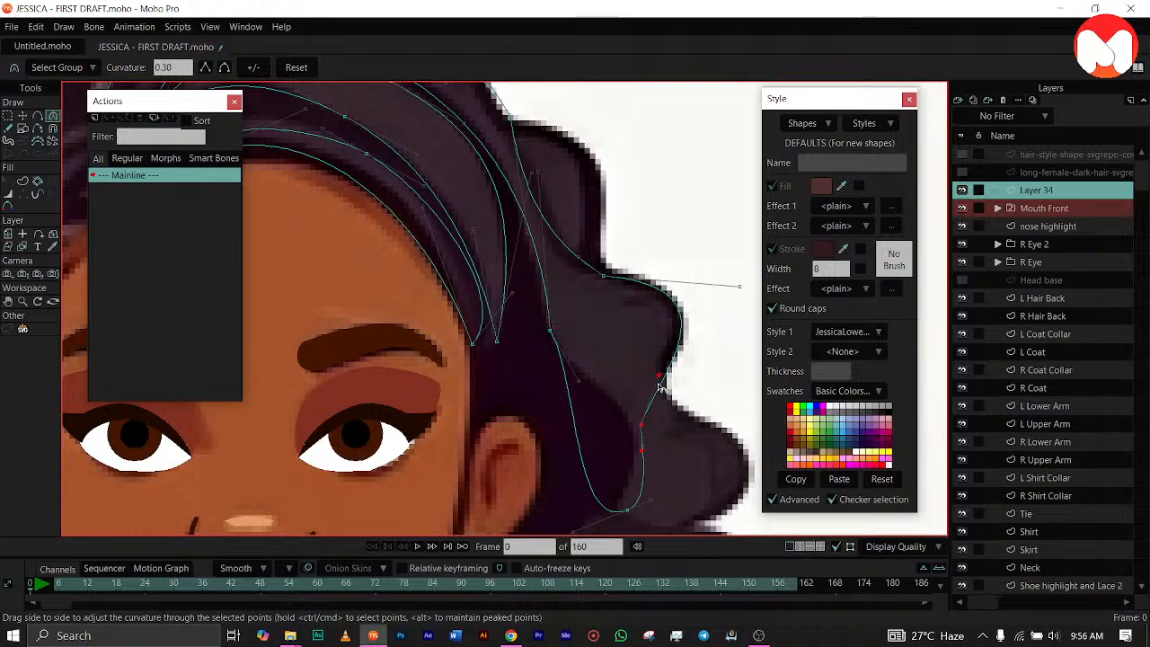
pyautogui.moveTo(741, 287); pyautogui.dragTo(738, 293)
# Reshape the curves at the outer strand's lower tip and along its lower inner edge to taper the strand into a narrow point.
pyautogui.moveTo(616, 507); pyautogui.dragTo(631, 357)
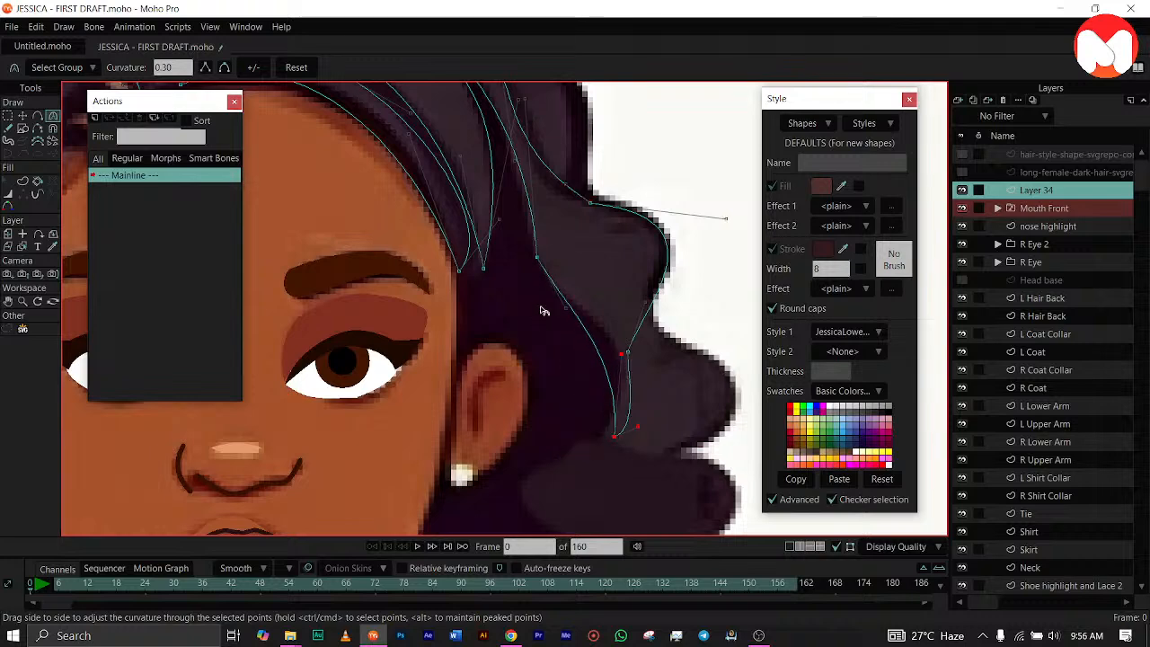
pyautogui.moveTo(558, 299); pyautogui.dragTo(544, 321)
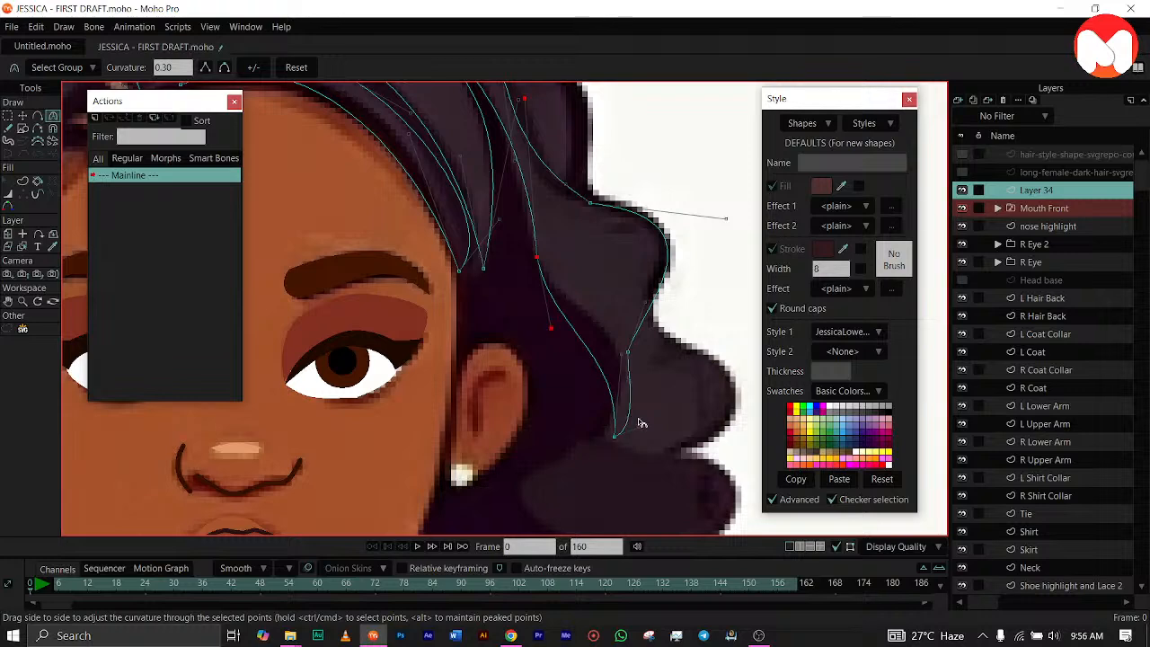
pyautogui.scroll(-4, 632, 359)
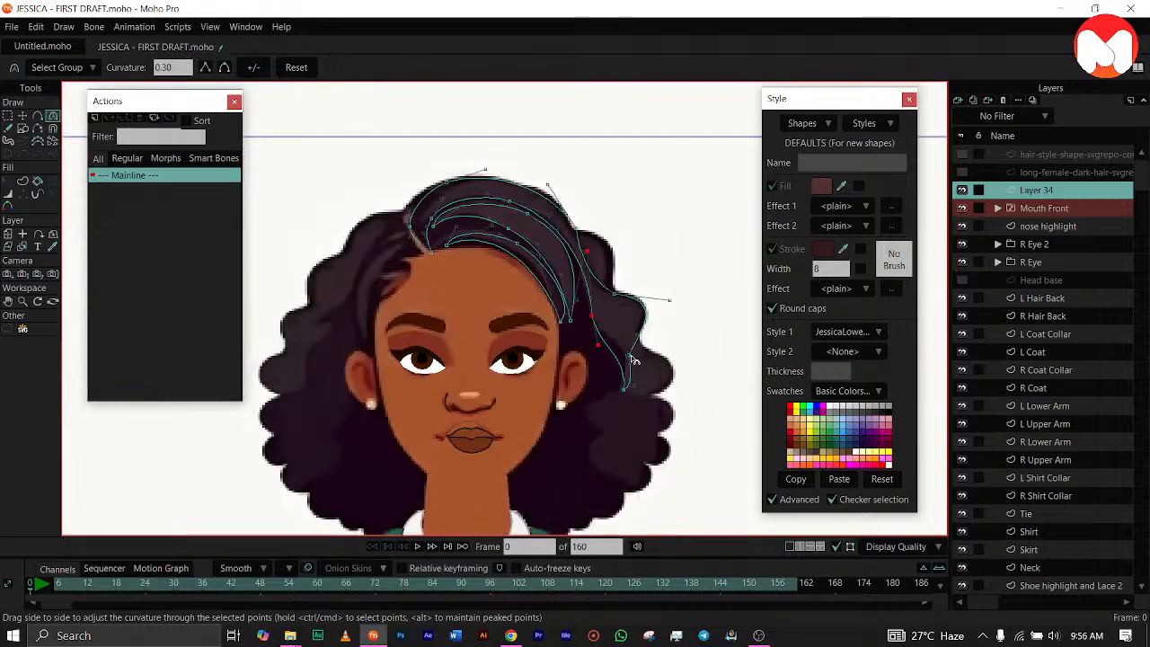
pyautogui.scroll(2, 632, 359)
pyautogui.moveTo(632, 359); pyautogui.dragTo(682, 442)
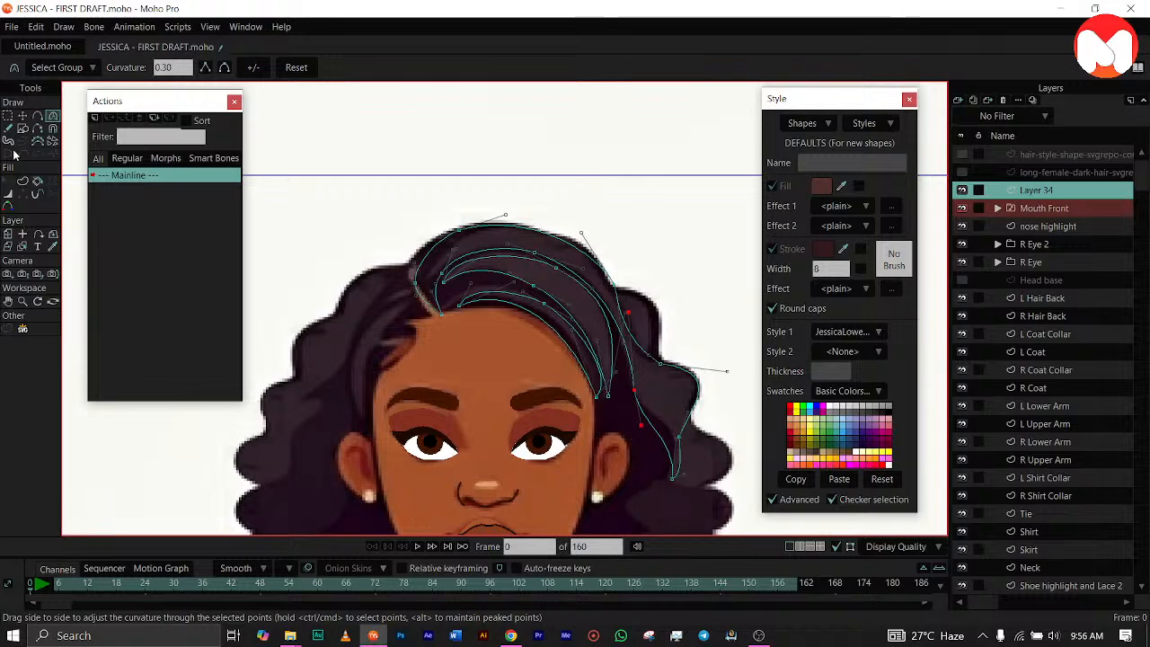
# Move the outer strand's corner points up along the parting and the innermost strand's end onto the parting at the hairline.
pyautogui.click(37, 118)
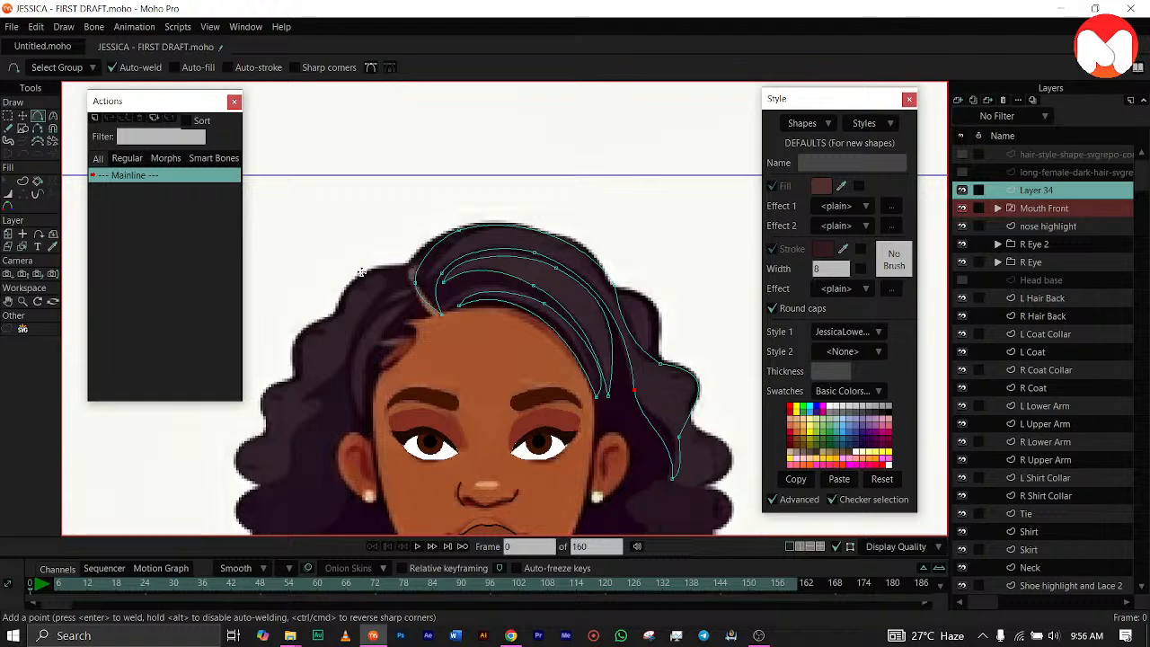
pyautogui.click(21, 114)
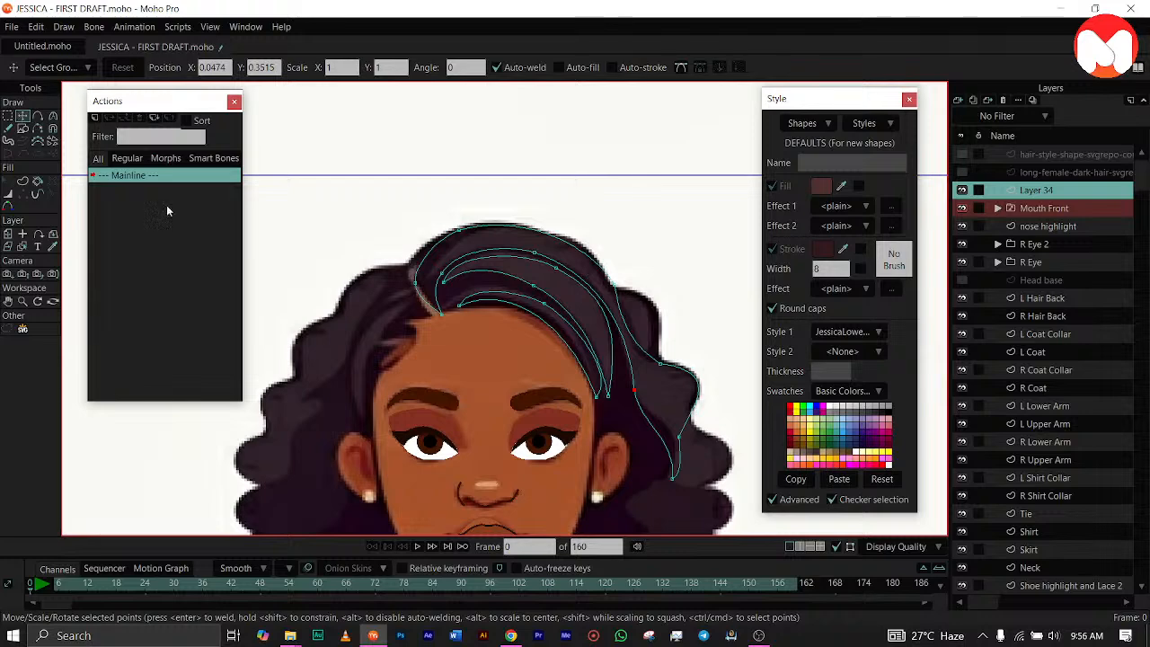
pyautogui.moveTo(418, 285); pyautogui.dragTo(421, 268)
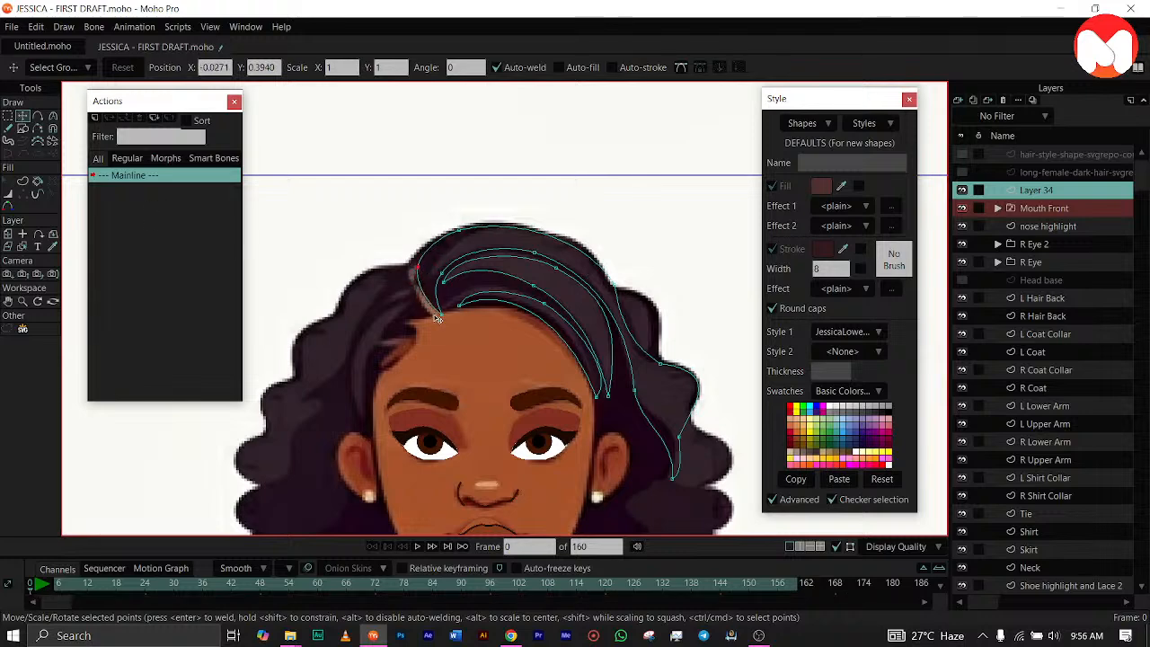
pyautogui.moveTo(440, 315)
pyautogui.mouseDown()
pyautogui.moveTo(433, 287)
pyautogui.moveTo(445, 309)
pyautogui.mouseUp()
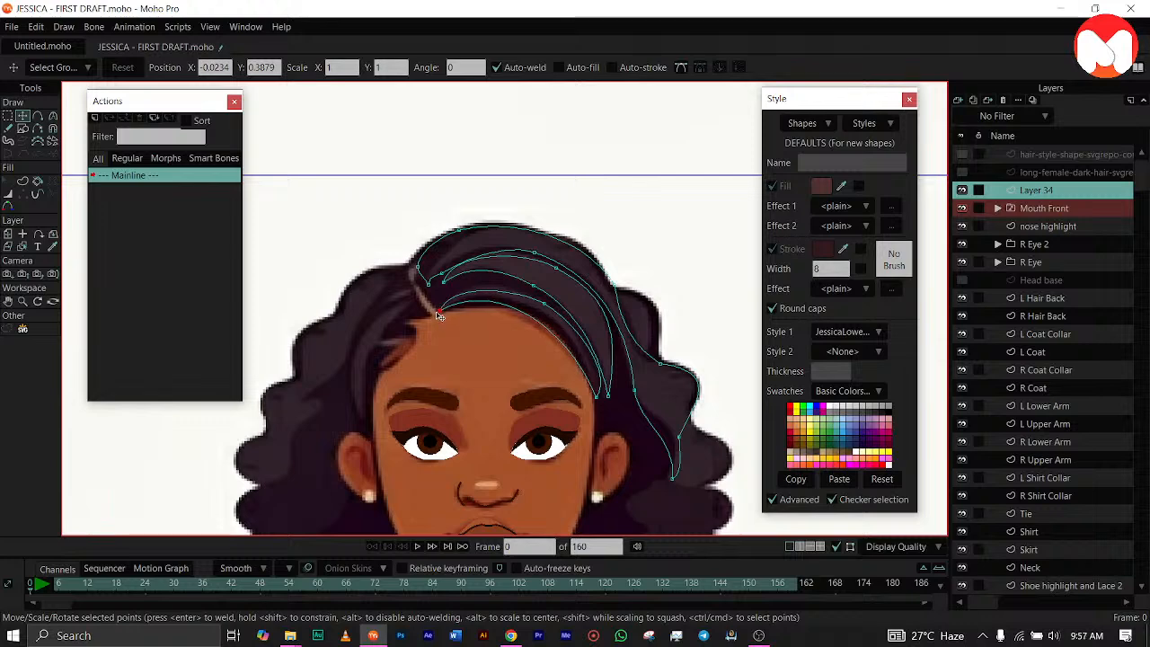
# Lower the innermost strand's middle edge point and bend the handles toward its temple end so the strand follows the reference.
pyautogui.click(533, 295)
pyautogui.press('c')
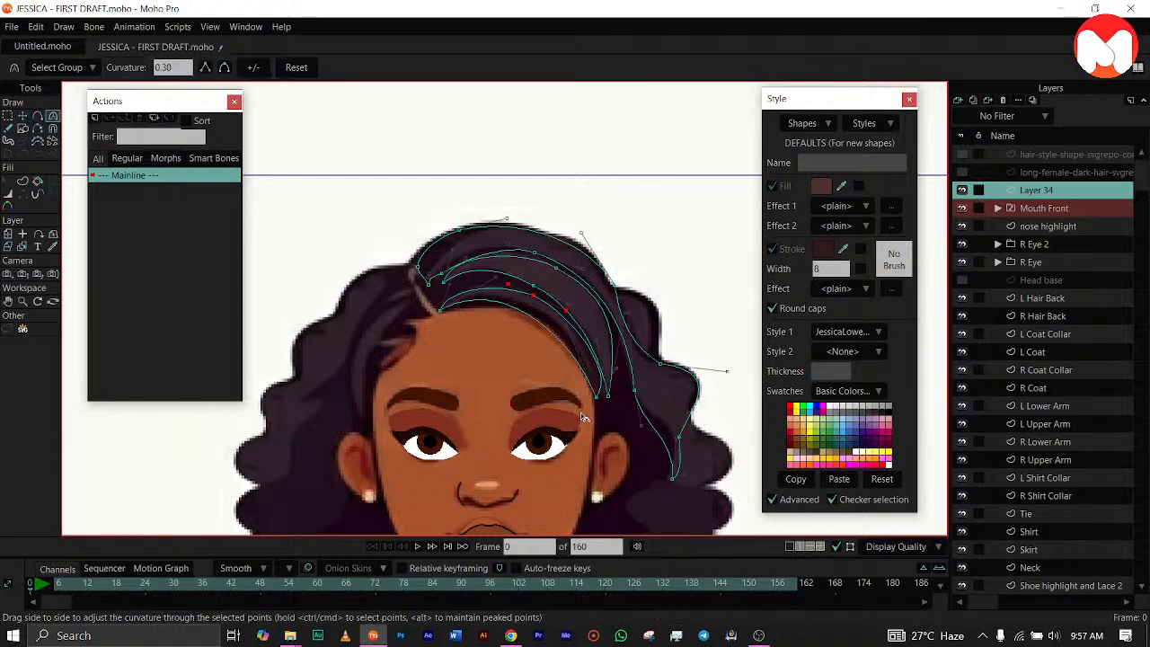
pyautogui.moveTo(565, 336); pyautogui.dragTo(568, 309)
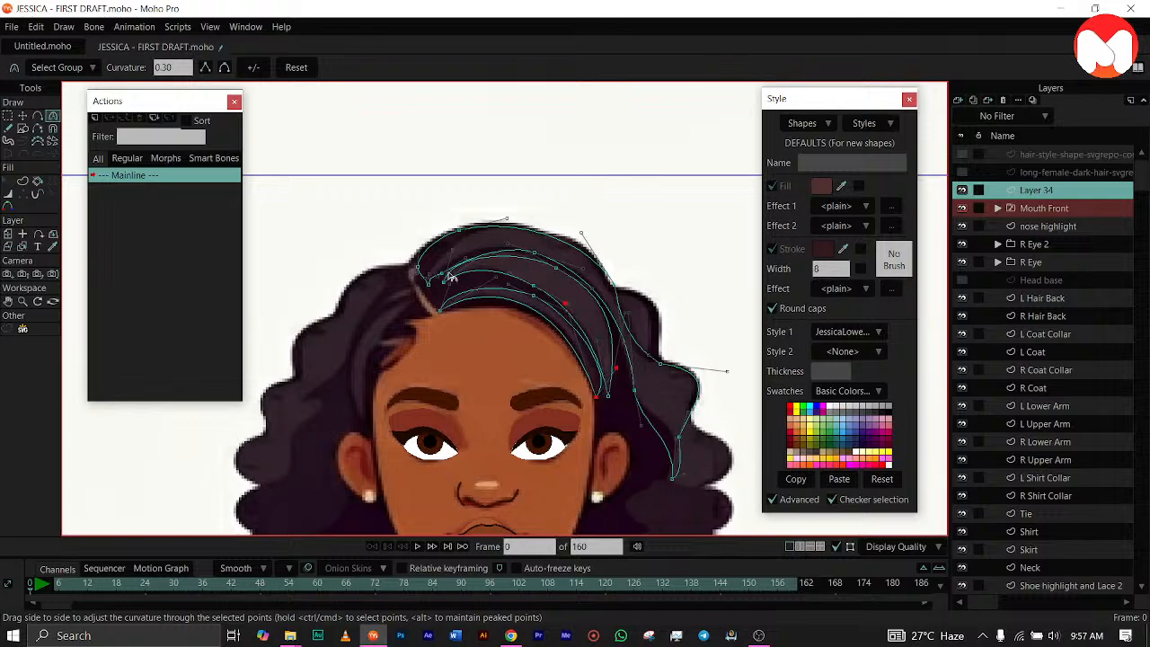
pyautogui.scroll(5, 451, 277)
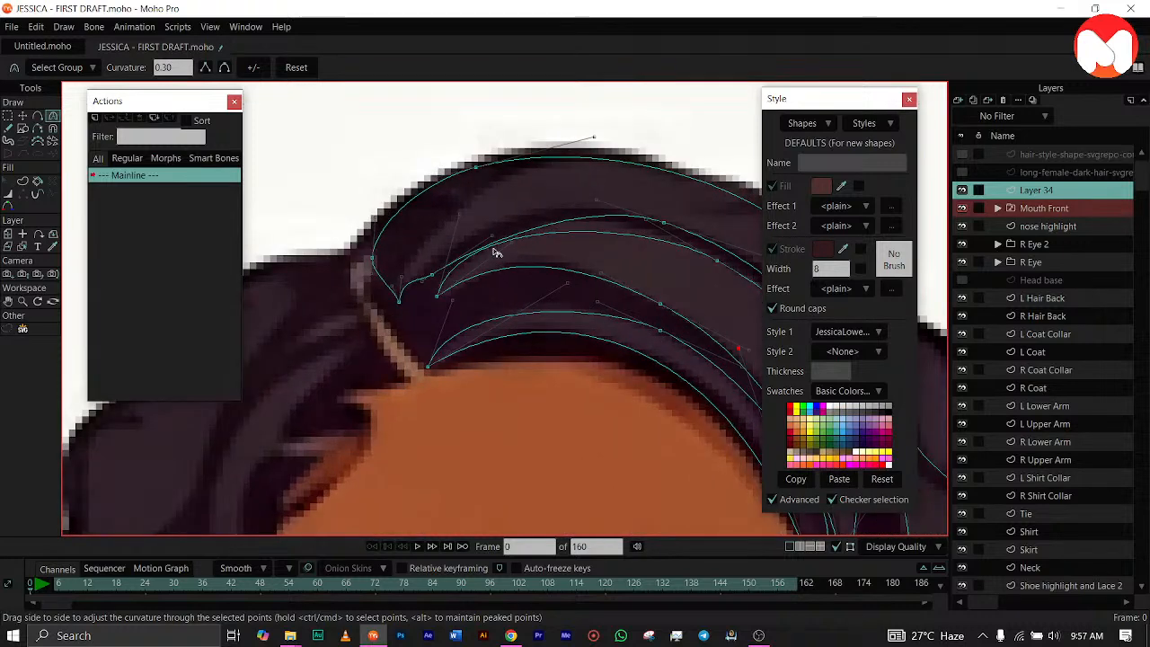
pyautogui.scroll(-5, 438, 280)
pyautogui.scroll(1, 438, 280)
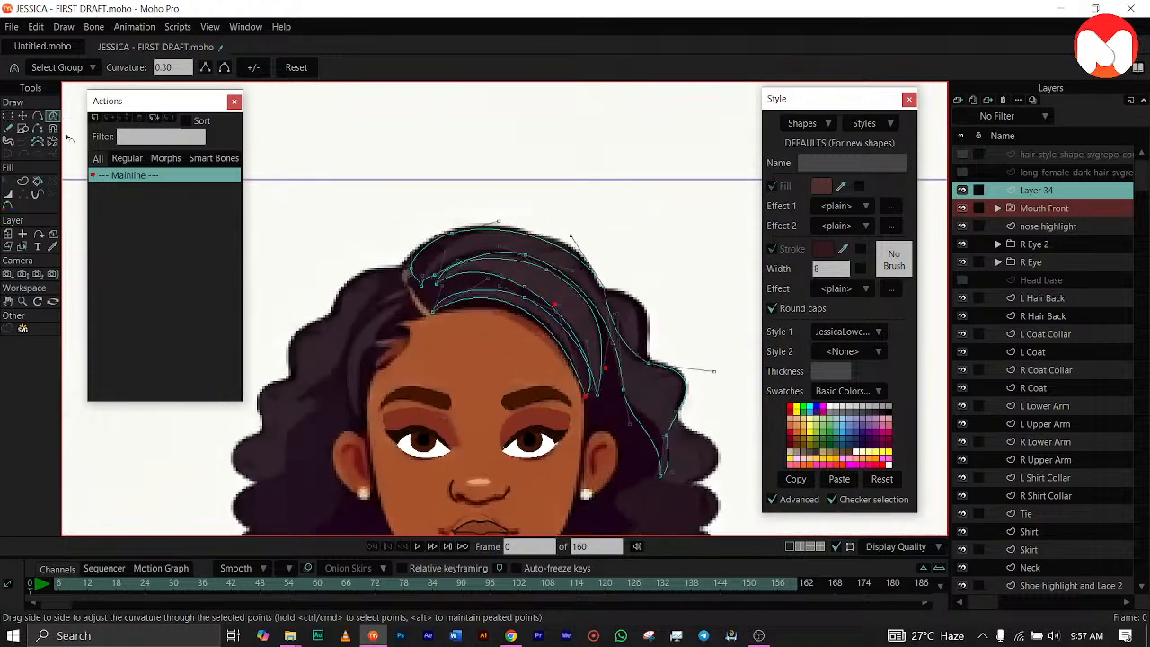
# Rename Layer 34 as "L Hair Front Highlight".
pyautogui.doubleClick(1042, 193)
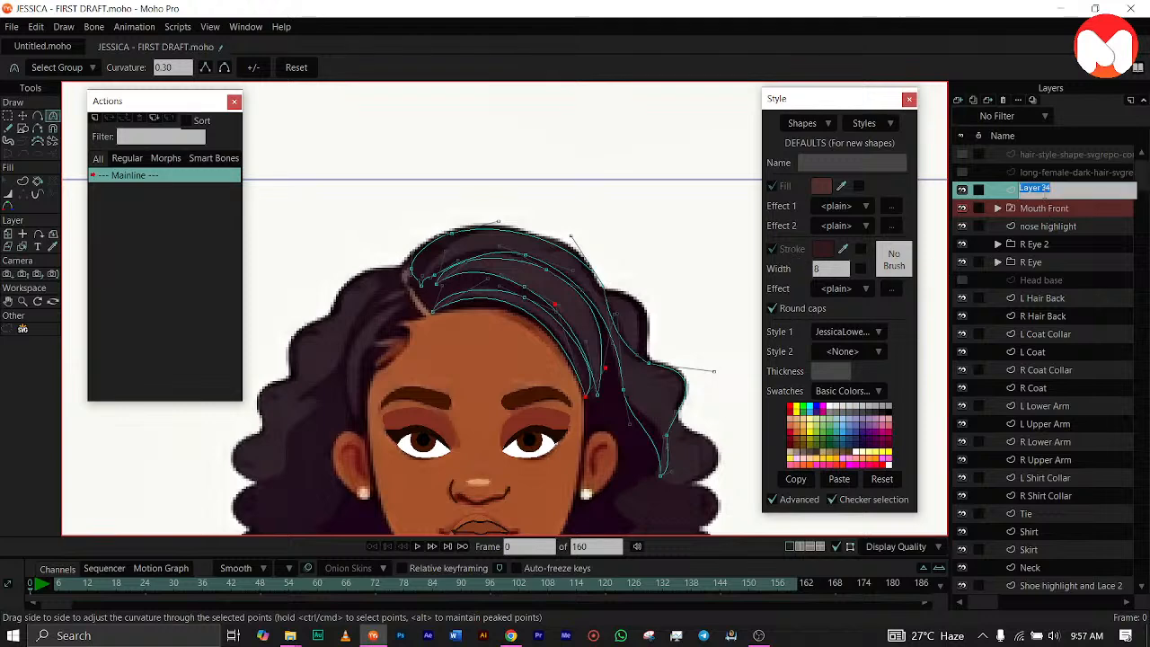
pyautogui.write('L')
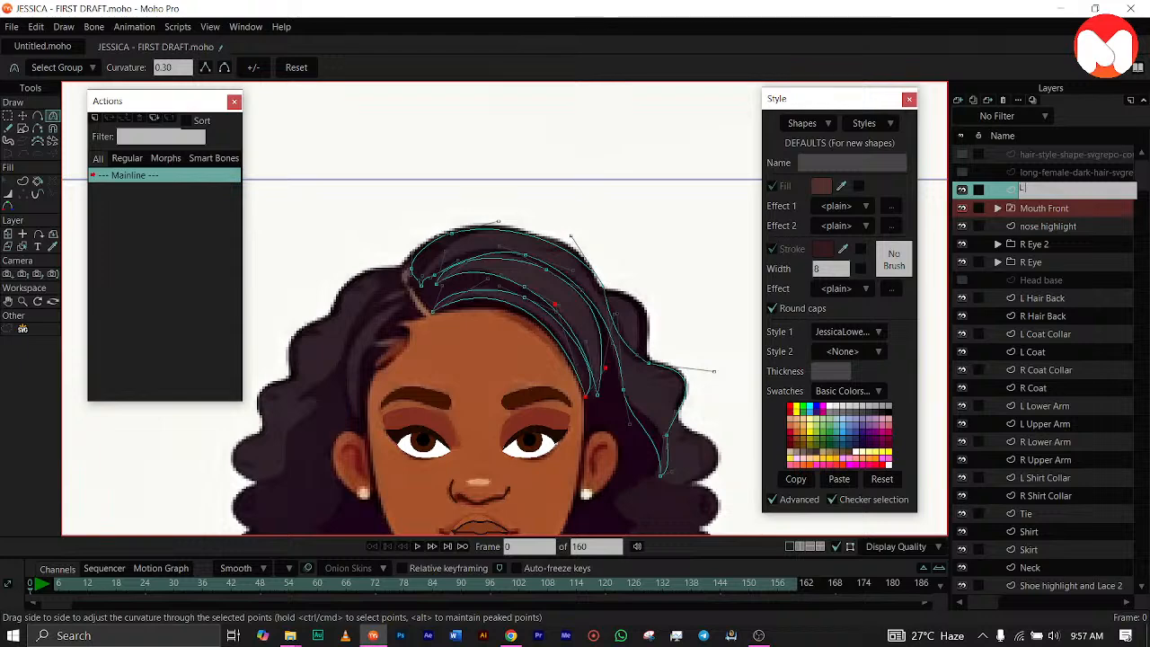
pyautogui.write(' Hair Front Highlight')
pyautogui.press('Return')
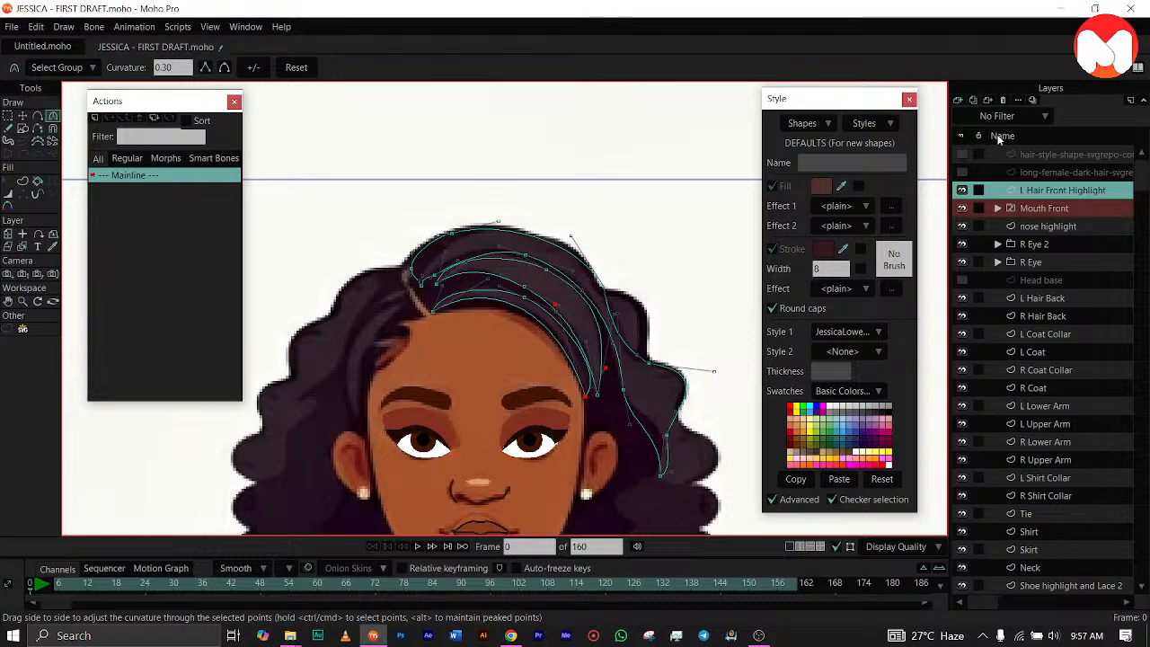
# Add a new vector layer named "L Hair Front base" and place the L Hair Front Highlight layer above it.
pyautogui.click(972, 98)
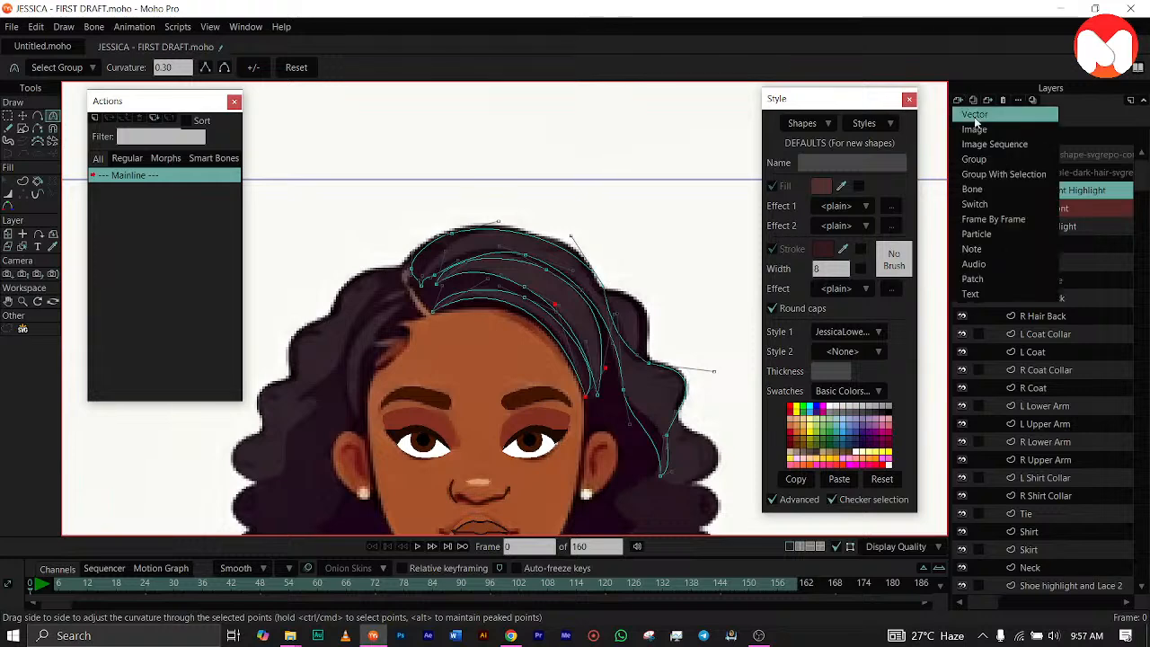
pyautogui.click(977, 117)
pyautogui.press('Return')
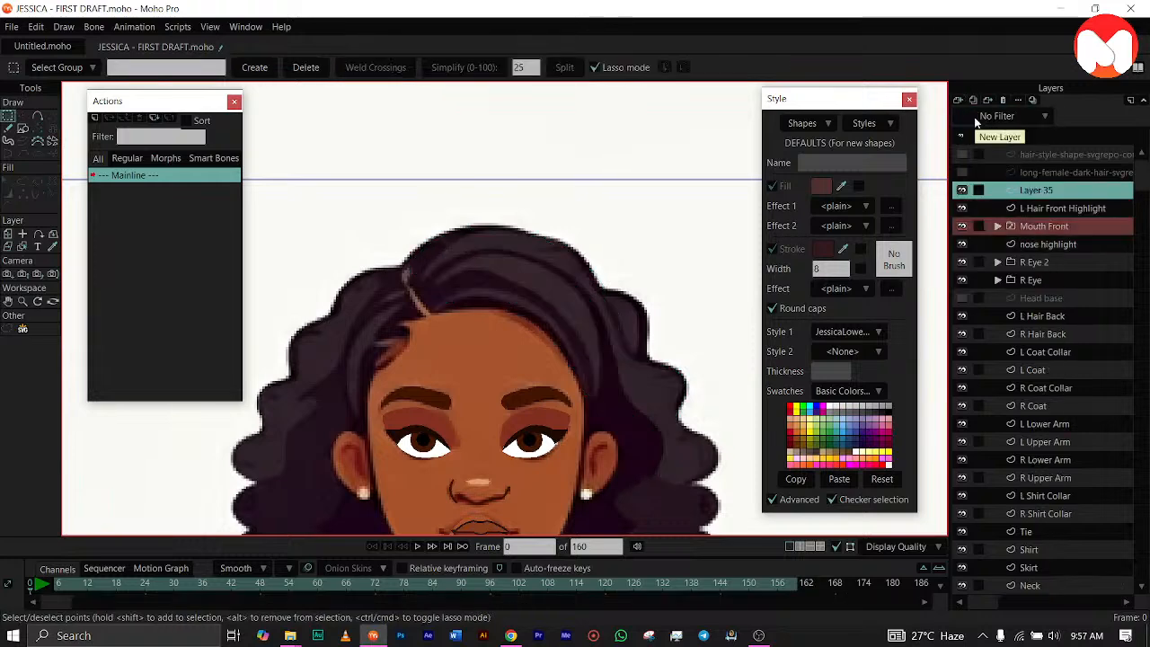
pyautogui.doubleClick(1057, 195)
pyautogui.write('L Hair')
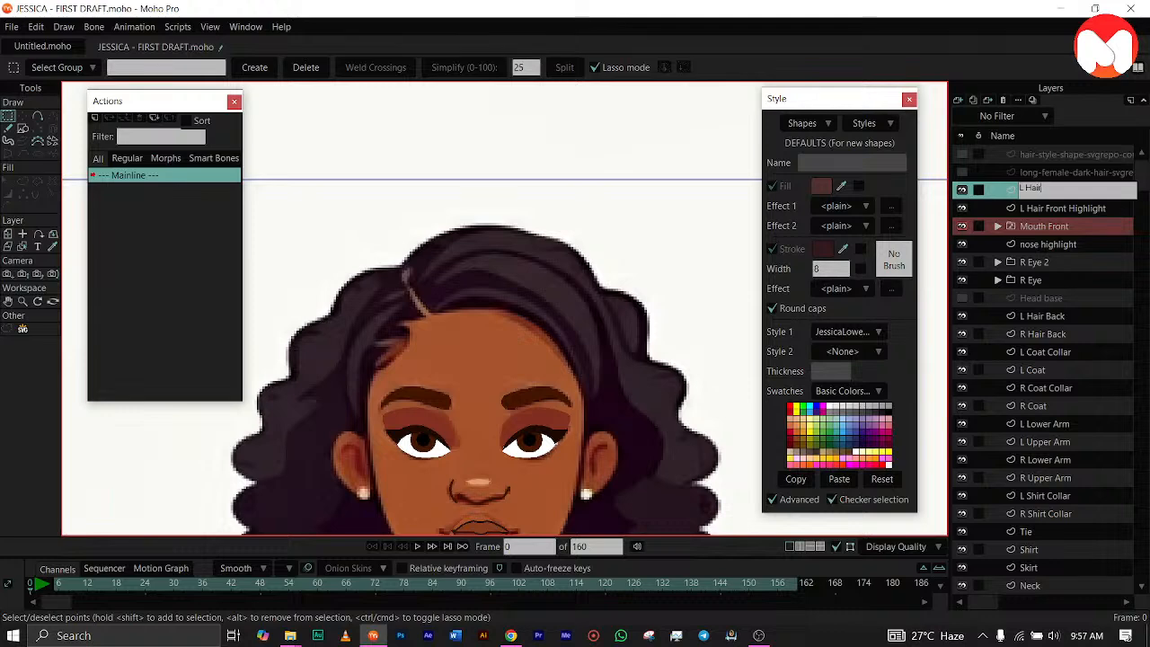
pyautogui.write(' Front base')
pyautogui.press('Return')
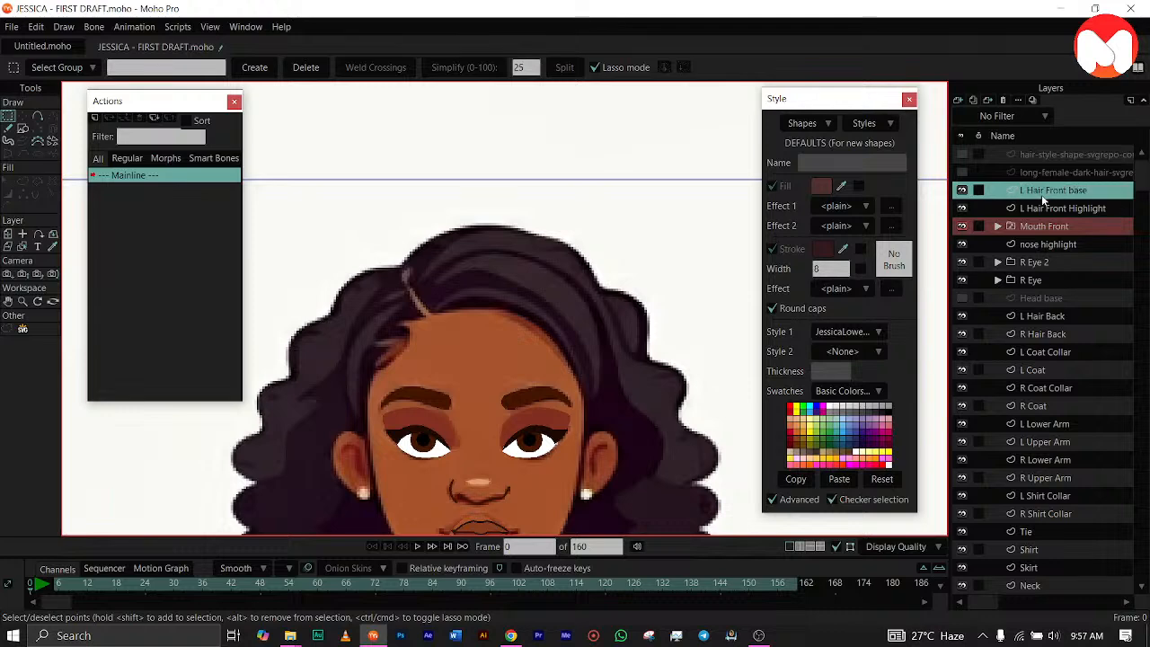
pyautogui.moveTo(1042, 208); pyautogui.dragTo(1045, 185)
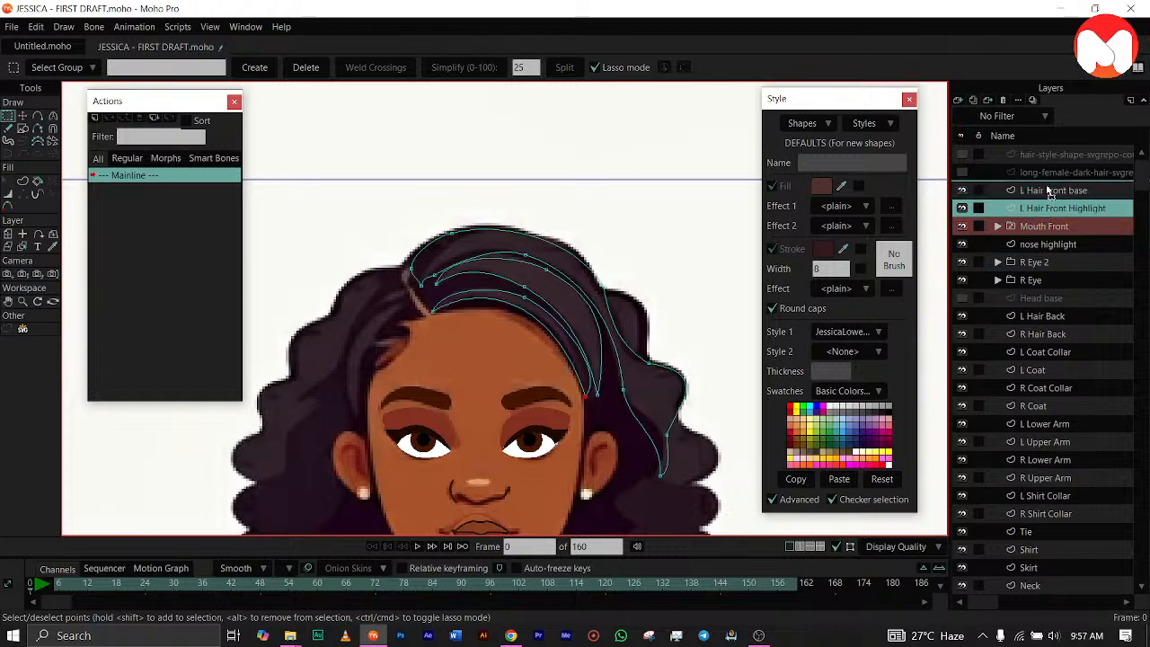
# On L Hair Front base, draw a closed outline from the parting across the forehead, down past the ear and back over the crown.
pyautogui.click(1046, 203)
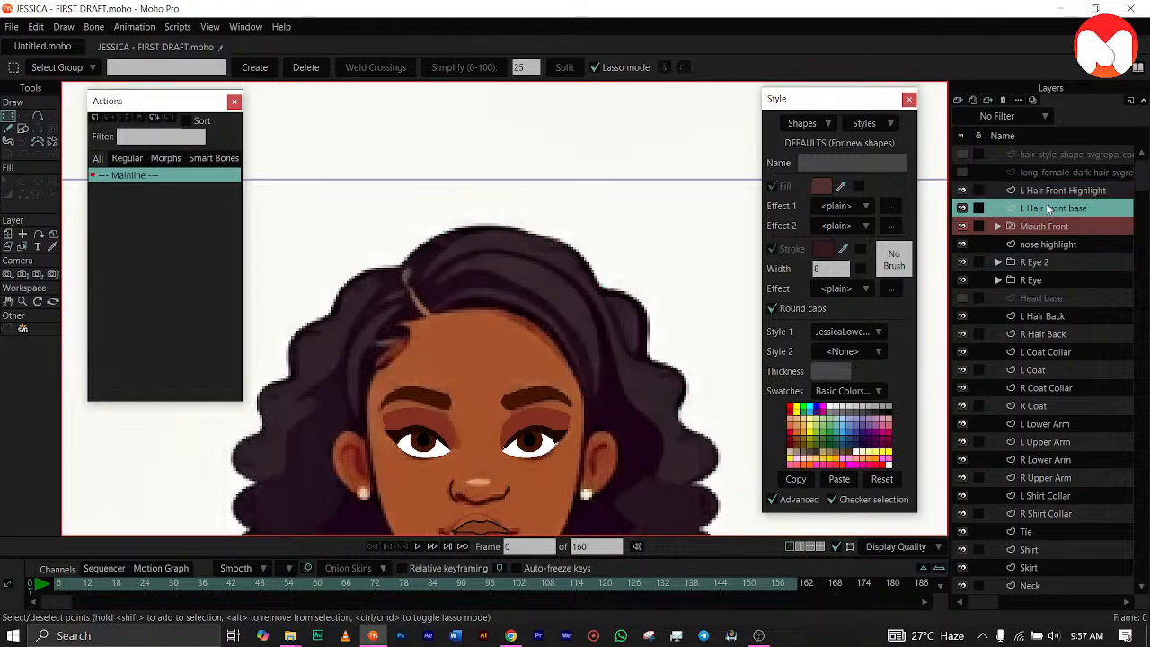
pyautogui.press('a')
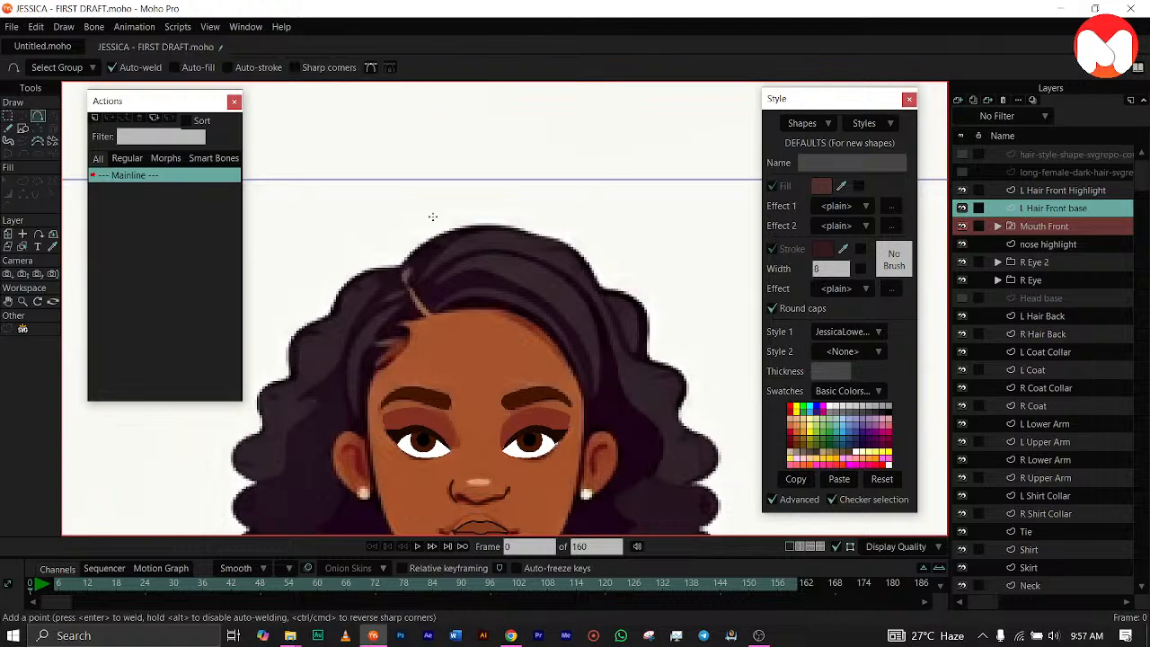
pyautogui.moveTo(404, 262)
pyautogui.mouseDown()
pyautogui.moveTo(429, 309)
pyautogui.moveTo(595, 405)
pyautogui.moveTo(594, 478)
pyautogui.moveTo(584, 386)
pyautogui.moveTo(604, 475)
pyautogui.moveTo(573, 510)
pyautogui.moveTo(566, 350)
pyautogui.moveTo(633, 343)
pyautogui.mouseUp()
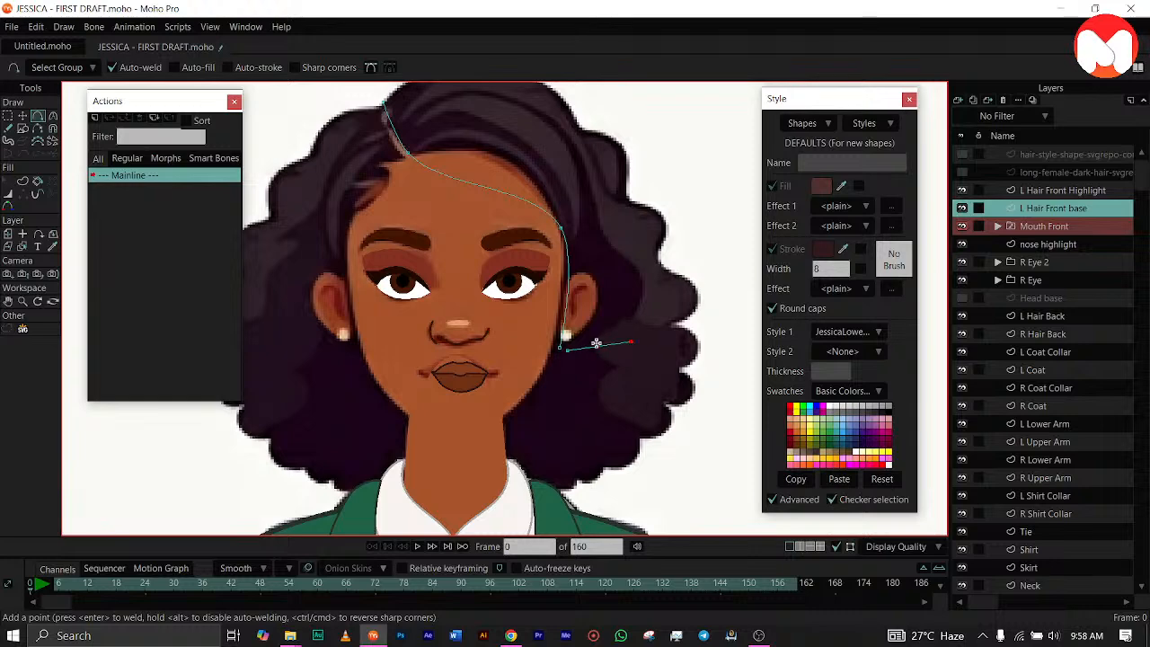
pyautogui.hotkey('ctrl', 'z')
pyautogui.moveTo(559, 347); pyautogui.dragTo(407, 258)
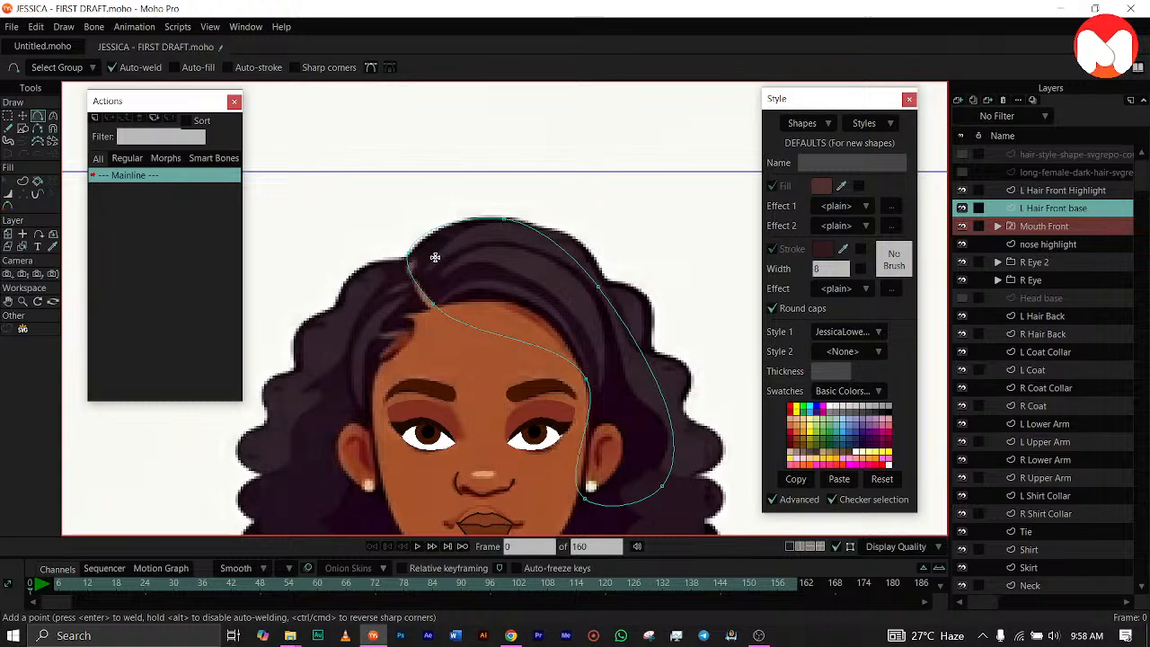
# Curve the base outline over the crown to match the hair silhouette, moving its outer side point to where the first side wave begins.
pyautogui.scroll(2, 435, 257)
pyautogui.press('c')
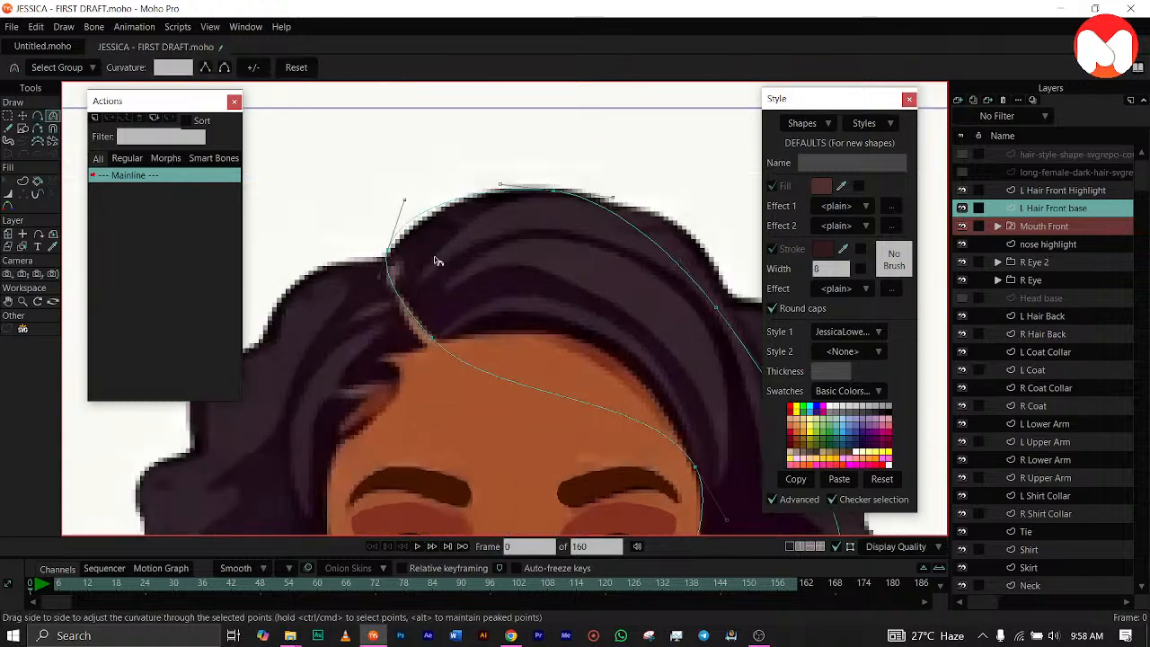
pyautogui.moveTo(400, 217); pyautogui.dragTo(416, 206)
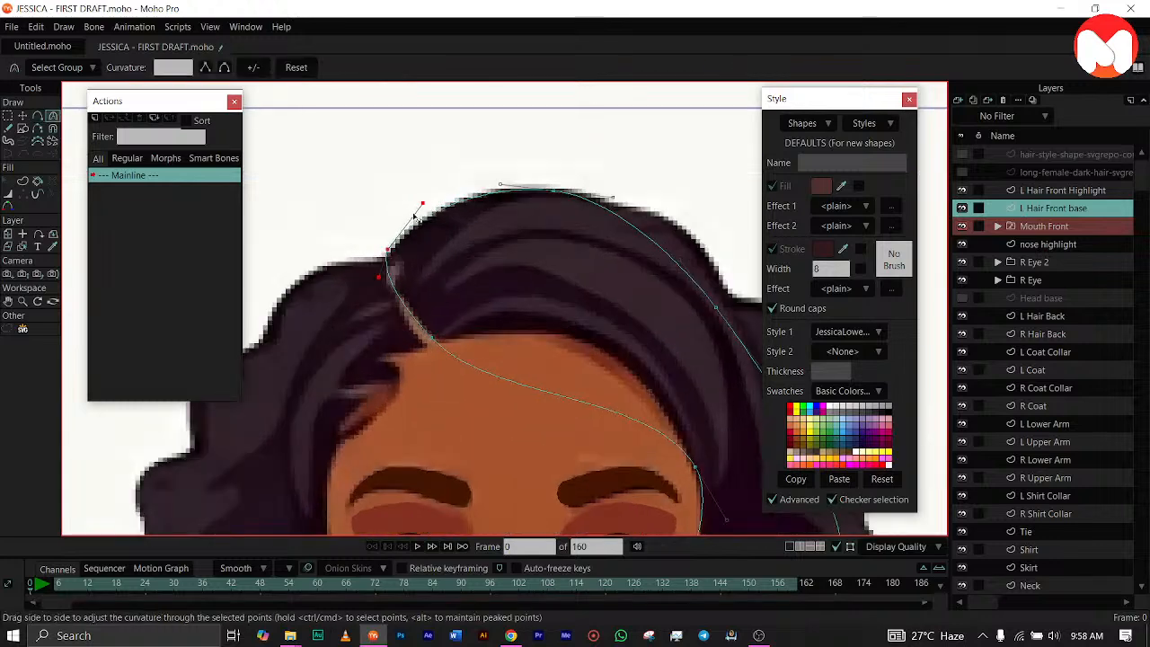
pyautogui.moveTo(614, 205); pyautogui.dragTo(680, 203)
pyautogui.moveTo(684, 275)
pyautogui.mouseDown()
pyautogui.moveTo(714, 272)
pyautogui.moveTo(702, 277)
pyautogui.mouseUp()
pyautogui.press('t')
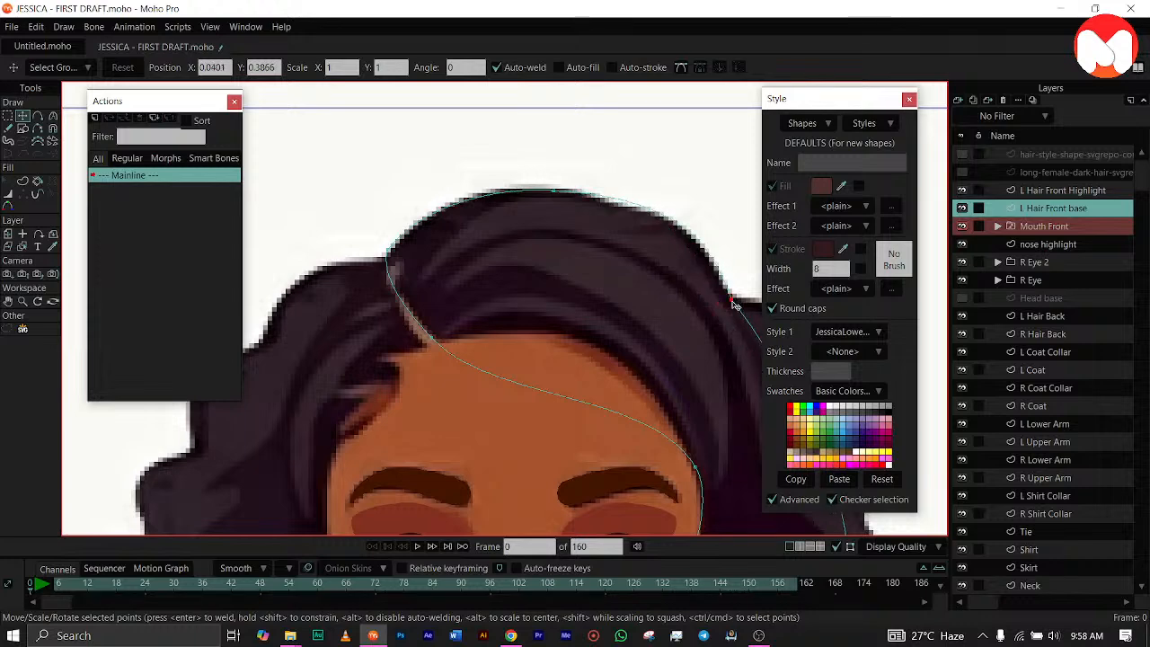
pyautogui.press('c')
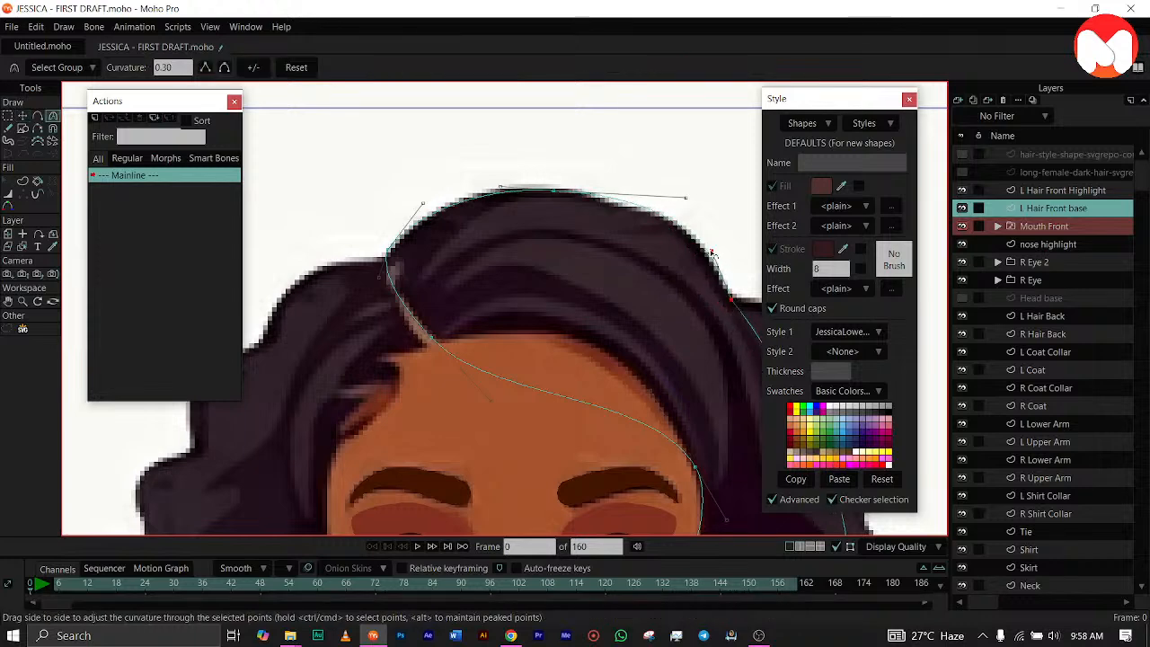
pyautogui.moveTo(686, 197); pyautogui.dragTo(667, 200)
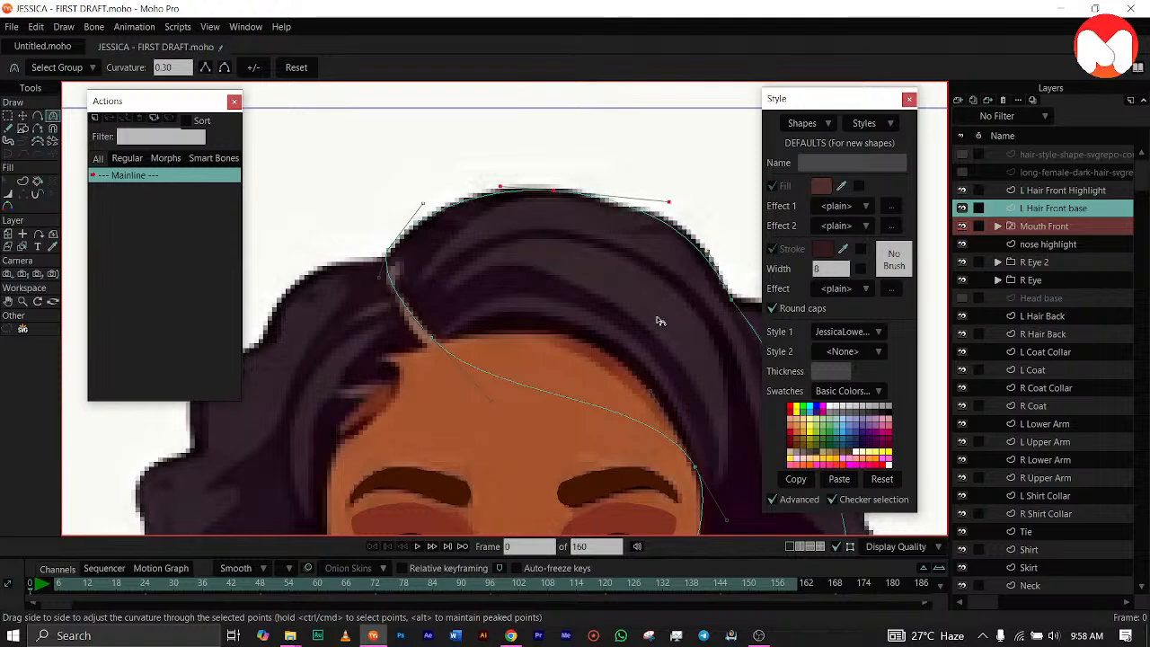
# Curve the base outline's inner edge along the forehead hairline and down the side of the face to the earring.
pyautogui.click(497, 400)
pyautogui.moveTo(524, 371); pyautogui.dragTo(485, 251)
pyautogui.click(557, 332)
pyautogui.moveTo(564, 324); pyautogui.dragTo(568, 321)
pyautogui.moveTo(617, 373); pyautogui.dragTo(514, 224)
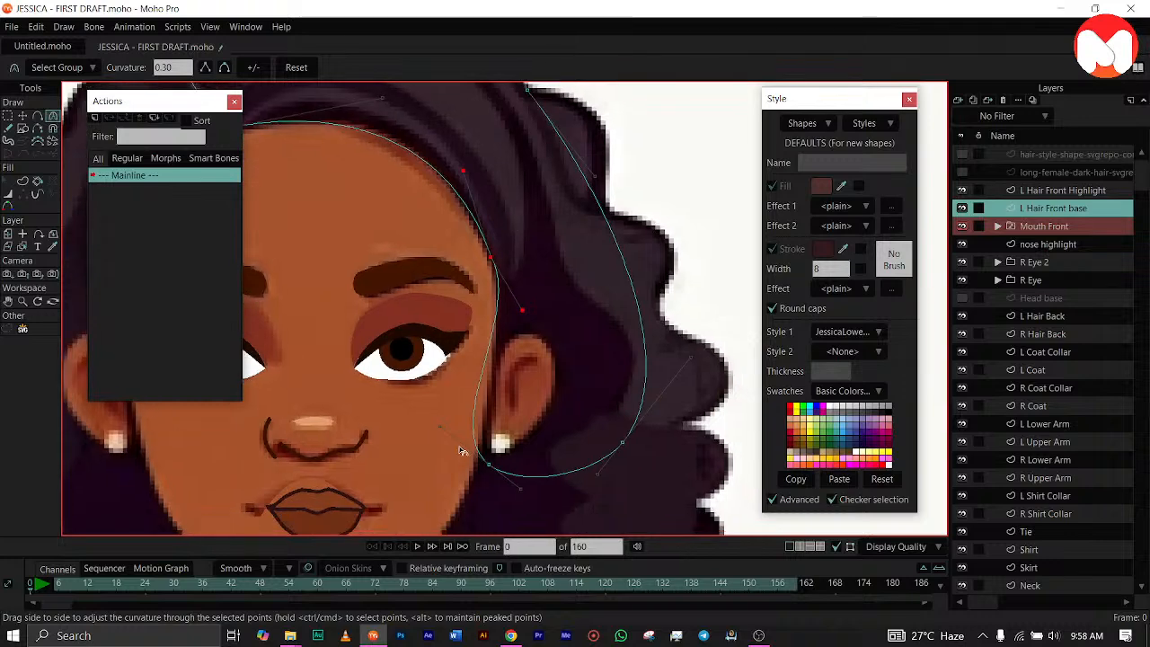
pyautogui.click(467, 423)
pyautogui.moveTo(468, 422); pyautogui.dragTo(493, 422)
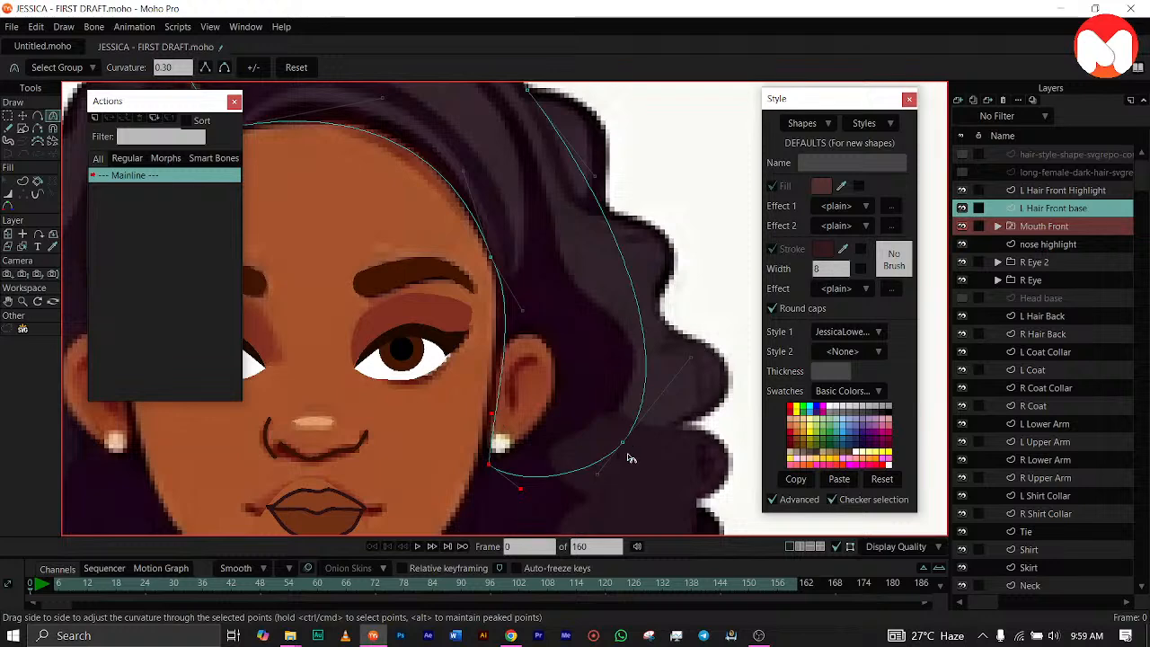
# Move the base outline's outer lower point and its earring-side point upward so the shape ends just above the ear.
pyautogui.press('t')
pyautogui.moveTo(620, 440); pyautogui.dragTo(604, 285)
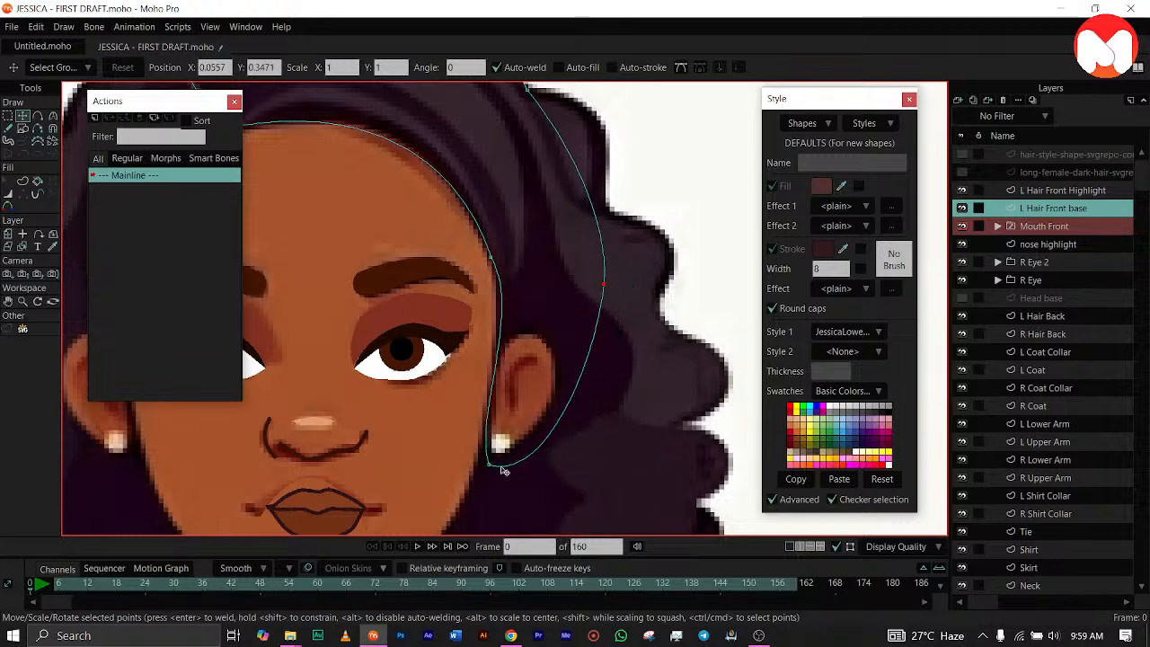
pyautogui.moveTo(494, 464); pyautogui.dragTo(593, 384)
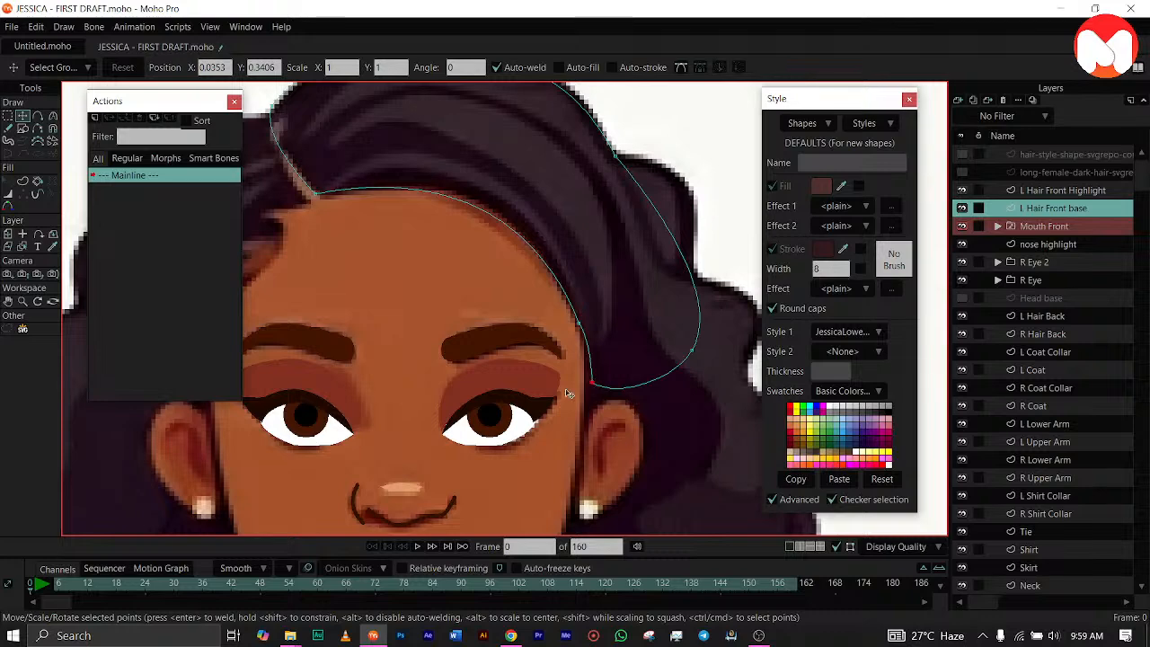
pyautogui.scroll(-2, 521, 369)
pyautogui.scroll(-2, 521, 369)
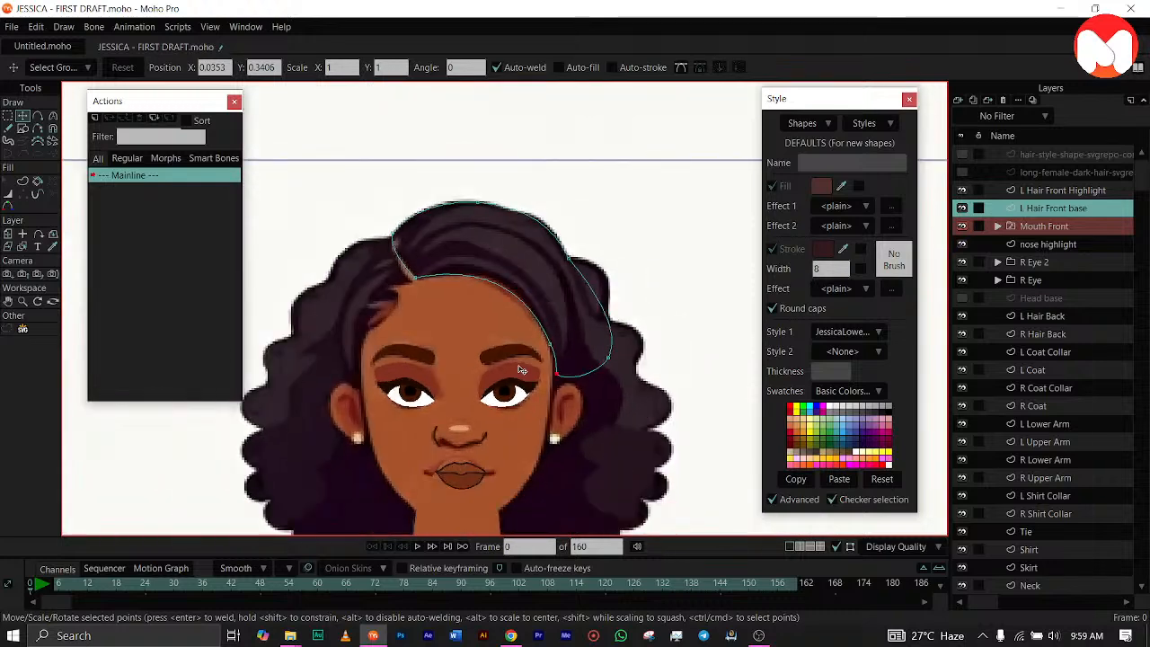
pyautogui.scroll(1, 521, 369)
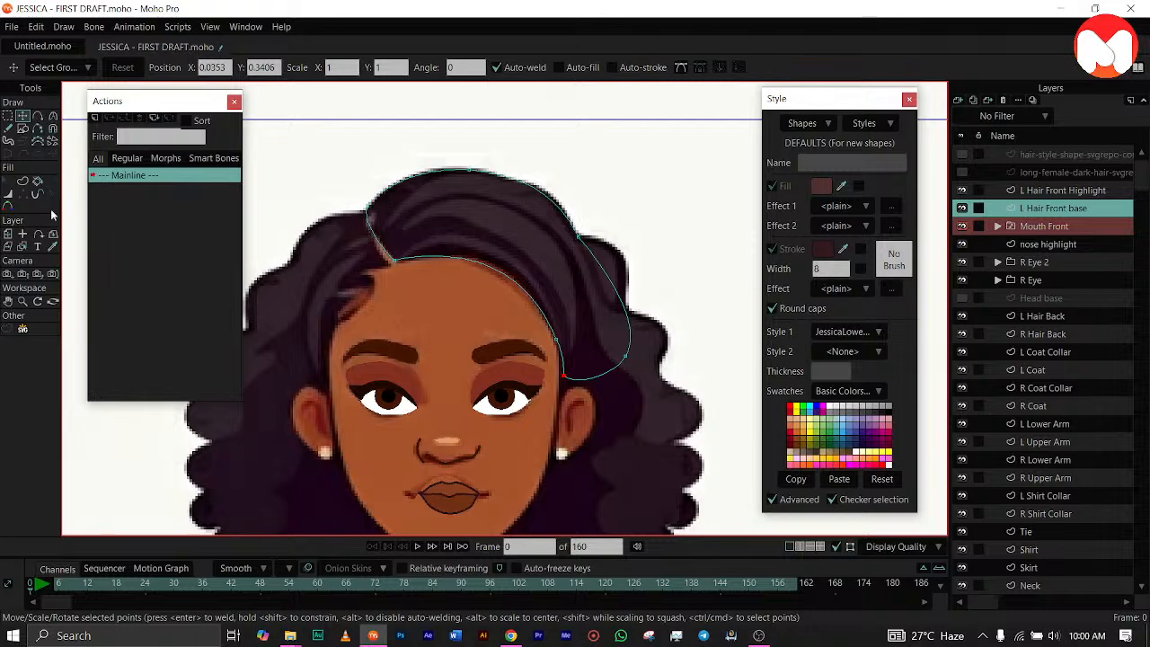
# Create a fill-only shape from the L Hair Front base outline, coloured dark purple from the reference hair, with Style 1 set to <None>.
pyautogui.click(22, 183)
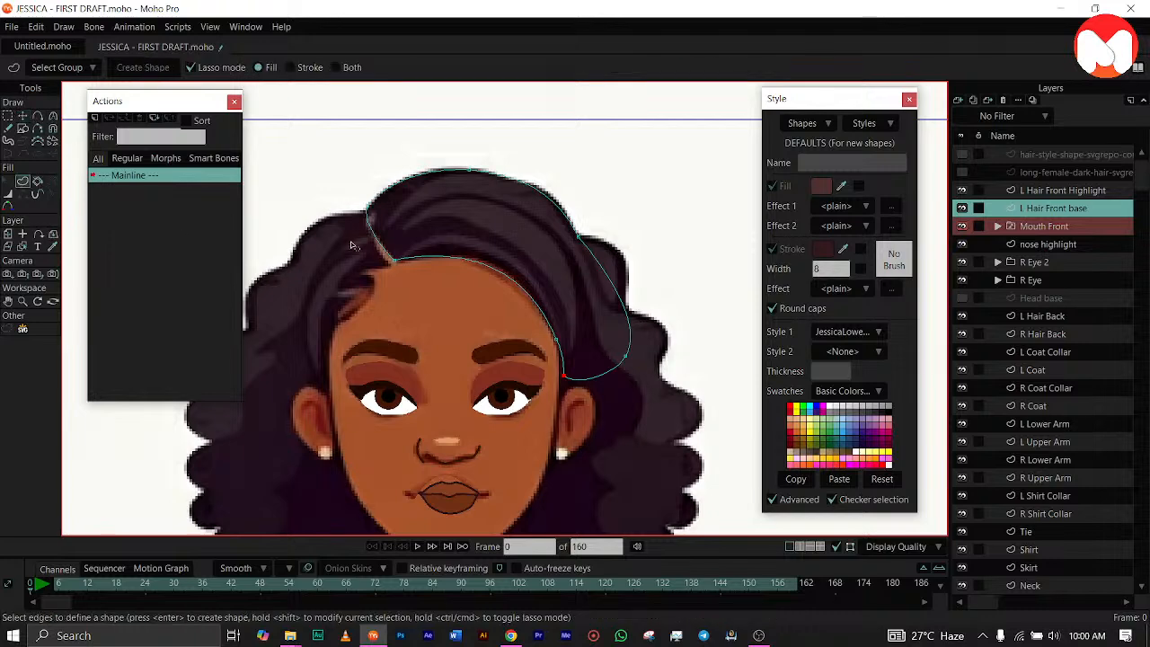
pyautogui.click(378, 241)
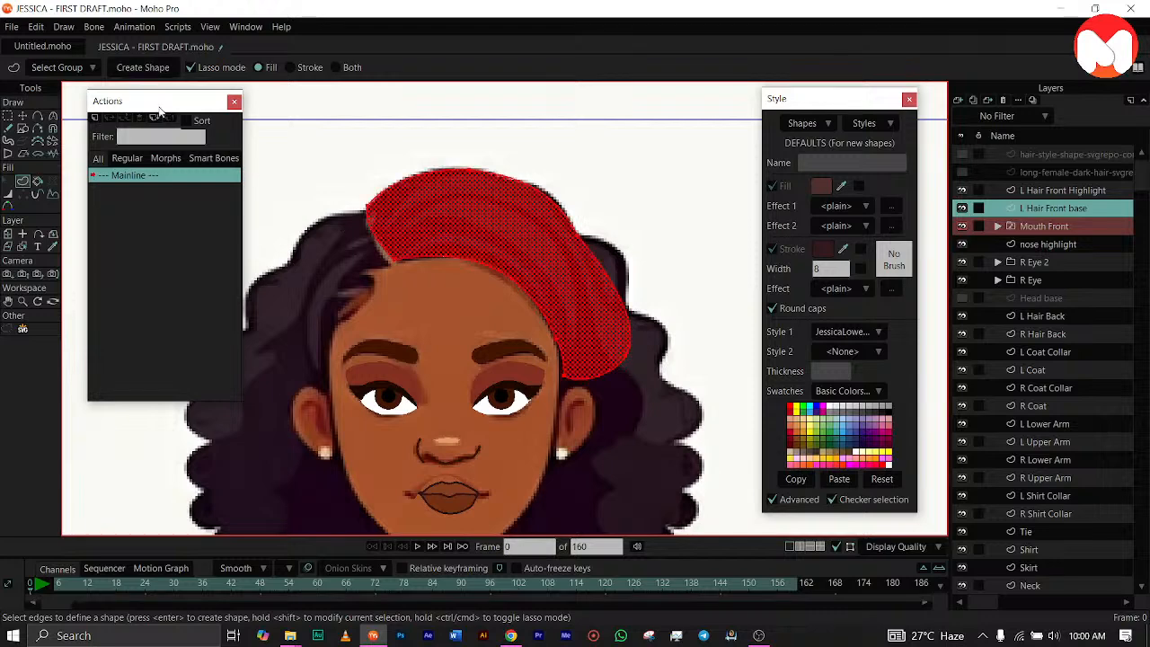
pyautogui.click(136, 70)
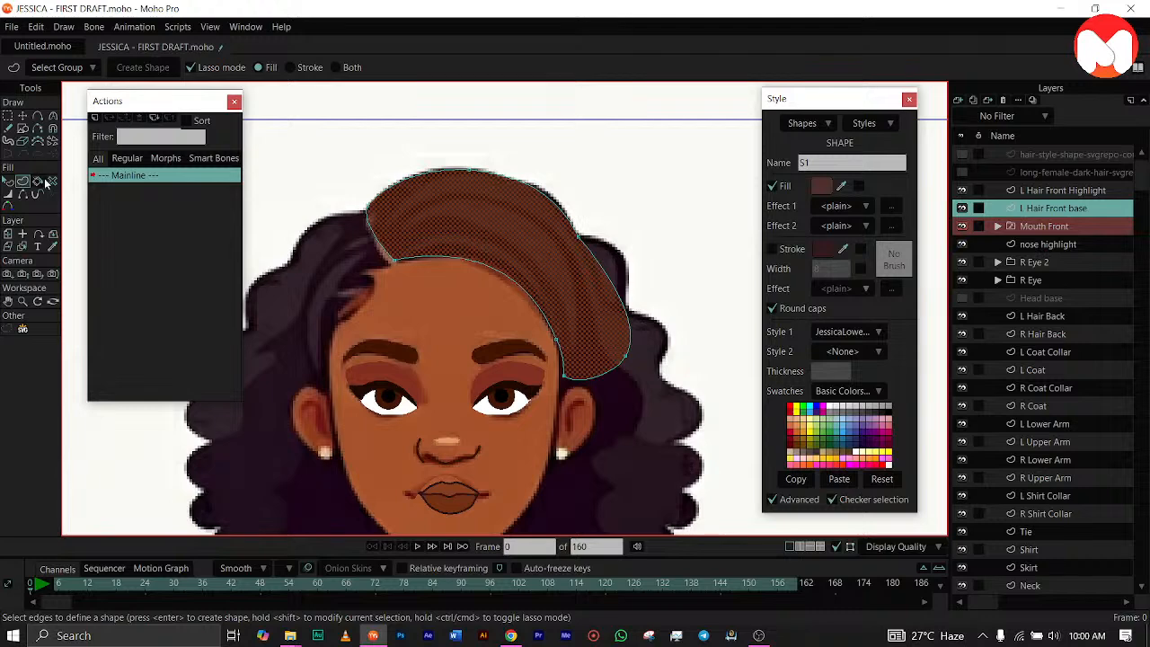
pyautogui.click(7, 182)
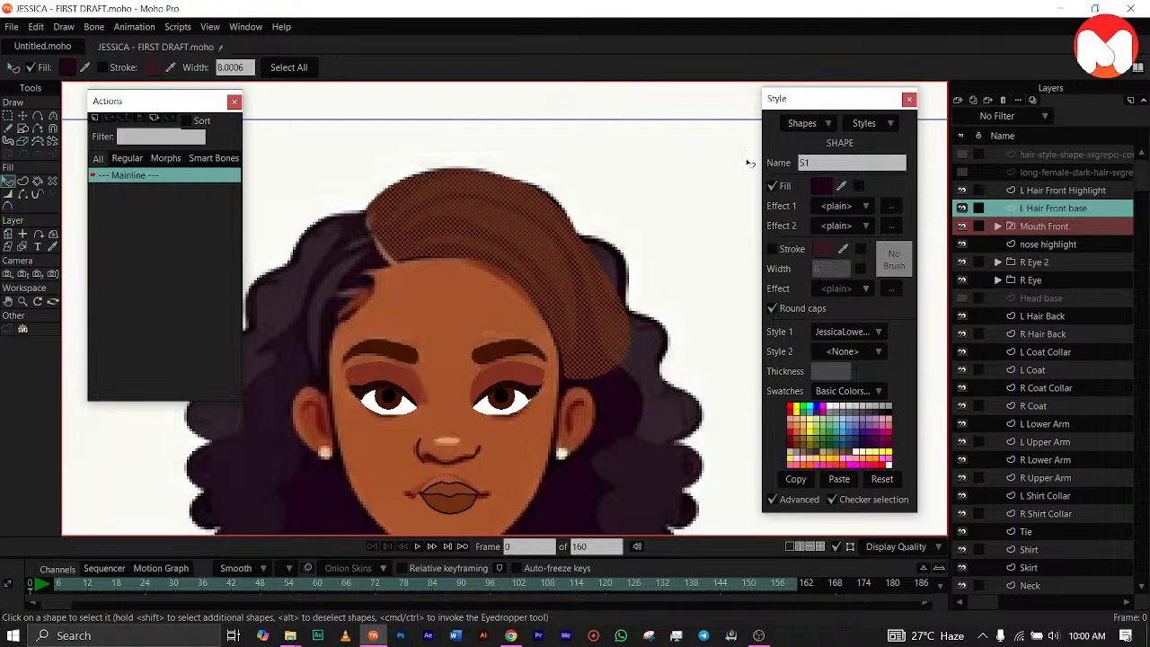
pyautogui.click(875, 334)
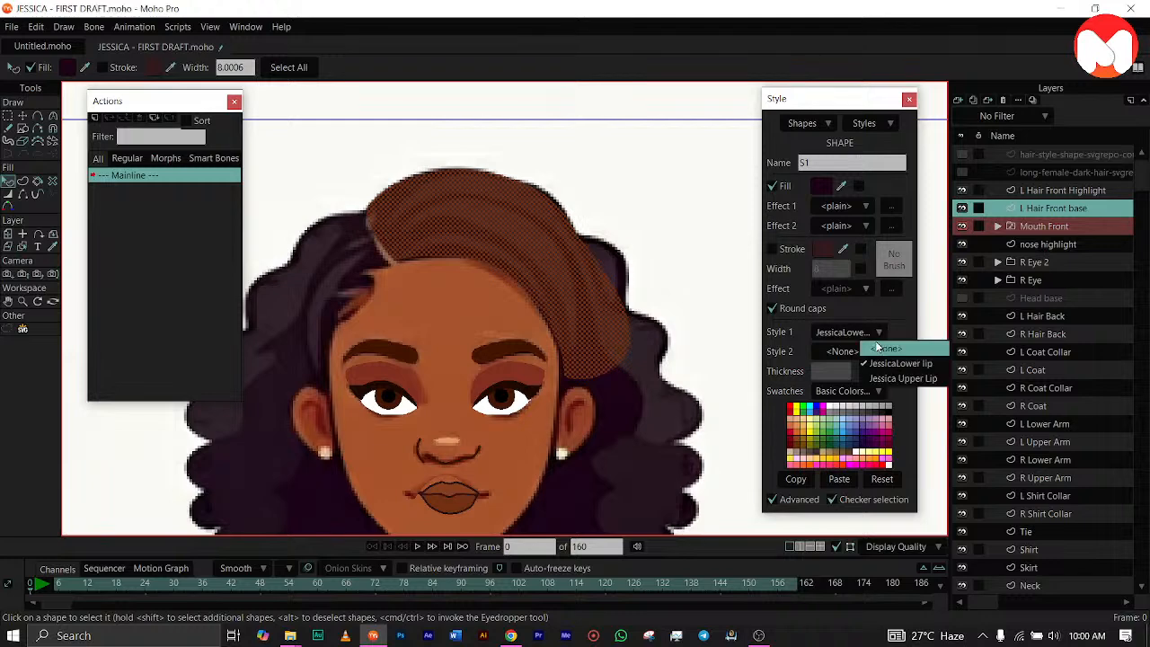
pyautogui.click(882, 348)
pyautogui.click(646, 226)
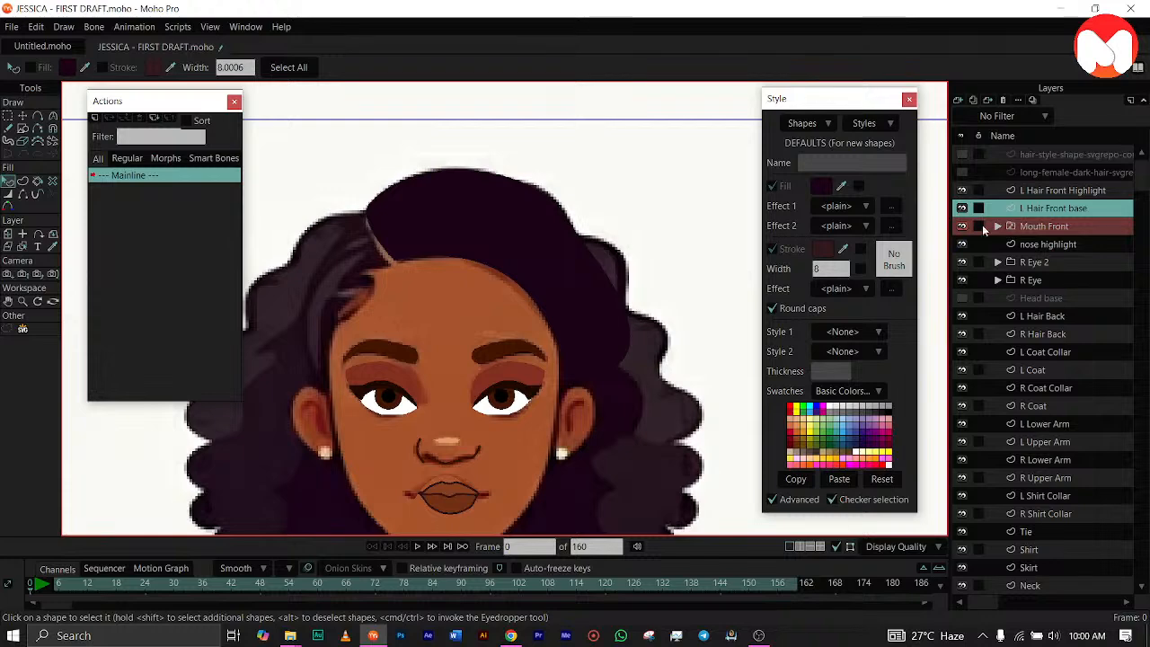
# Hide L Hair Front base and fill the outer strand on L Hair Front Highlight with the lighter hair colour sampled from the reference.
pyautogui.click(960, 208)
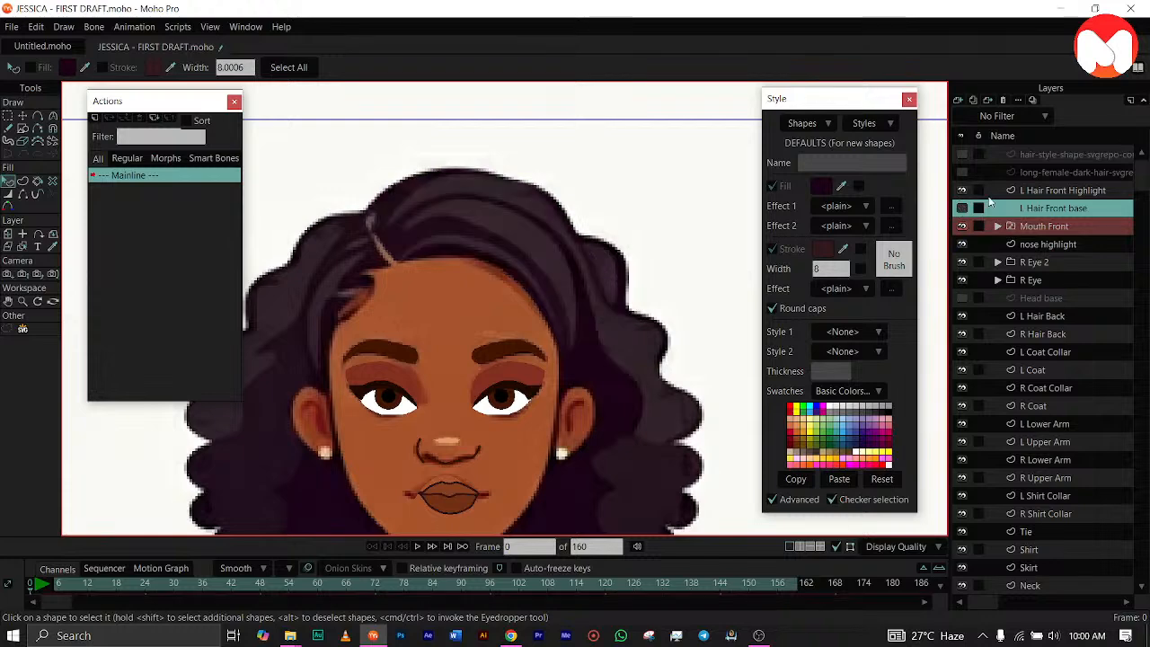
pyautogui.click(1024, 192)
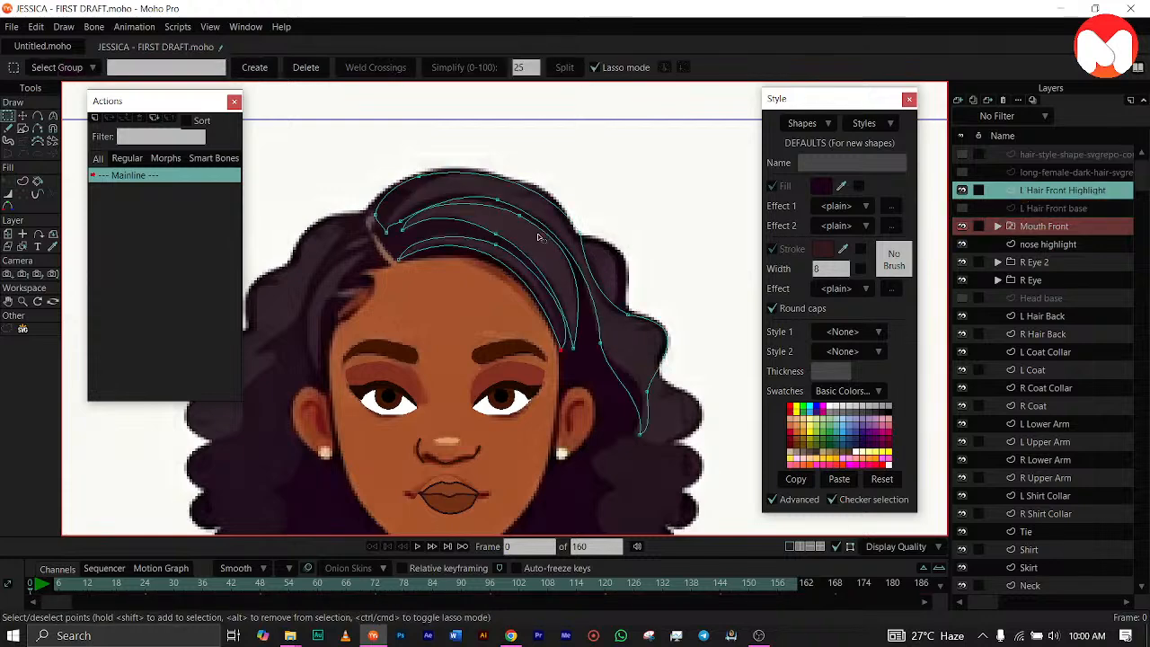
pyautogui.hotkey('ctrl', 'a')
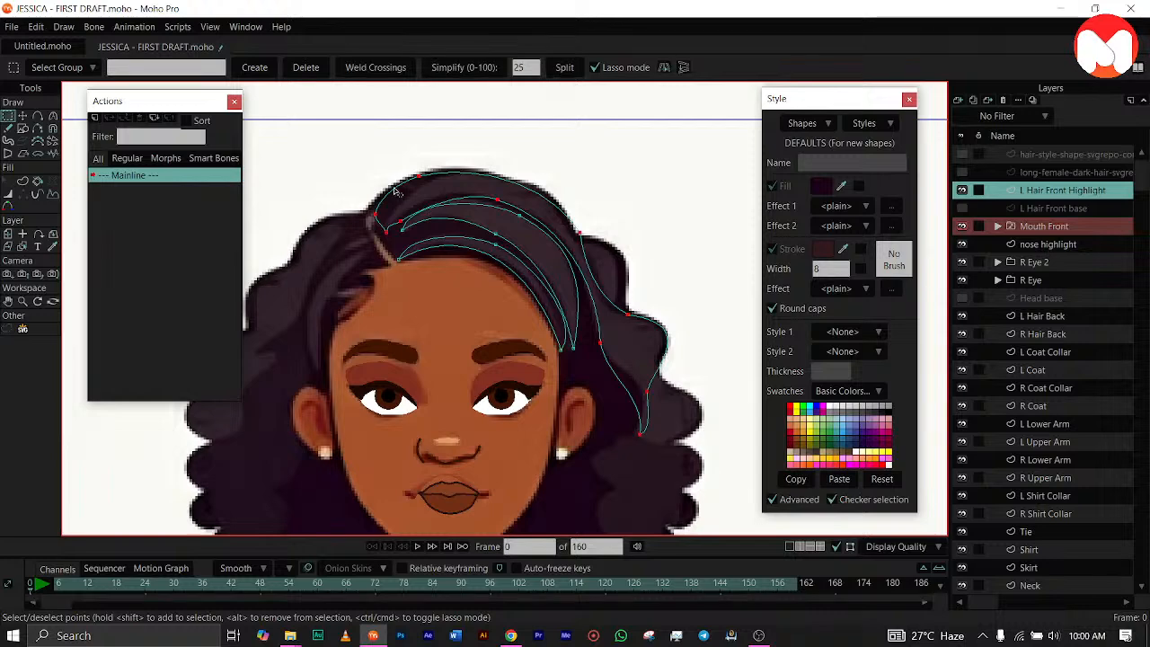
pyautogui.click(22, 180)
pyautogui.click(124, 68)
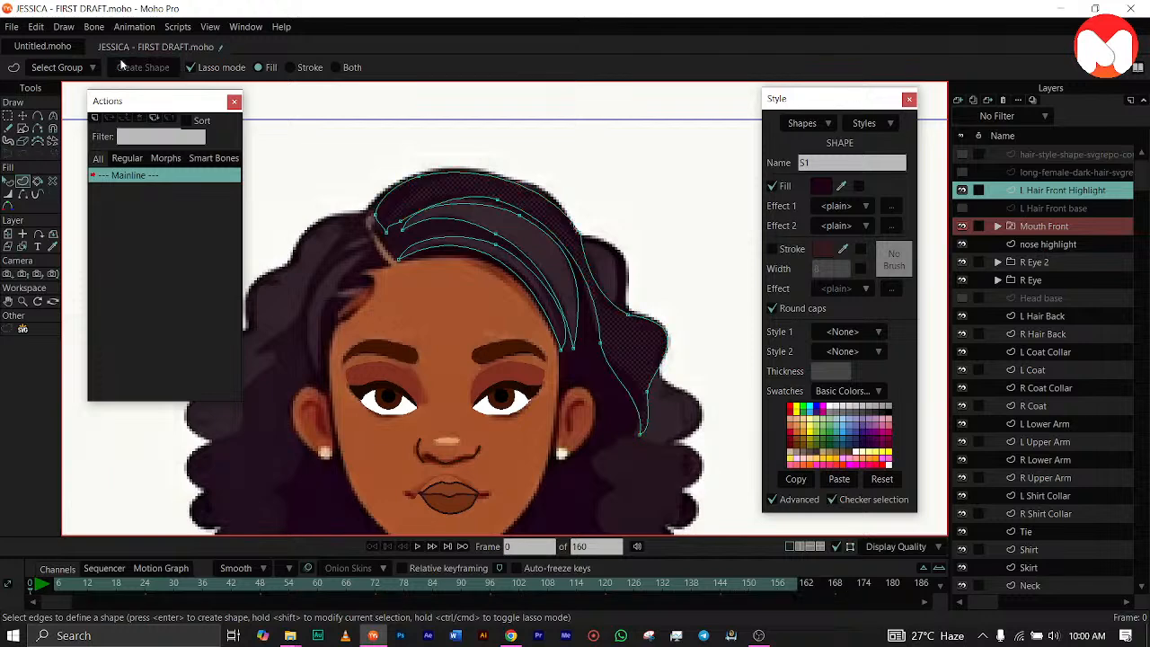
pyautogui.click(8, 182)
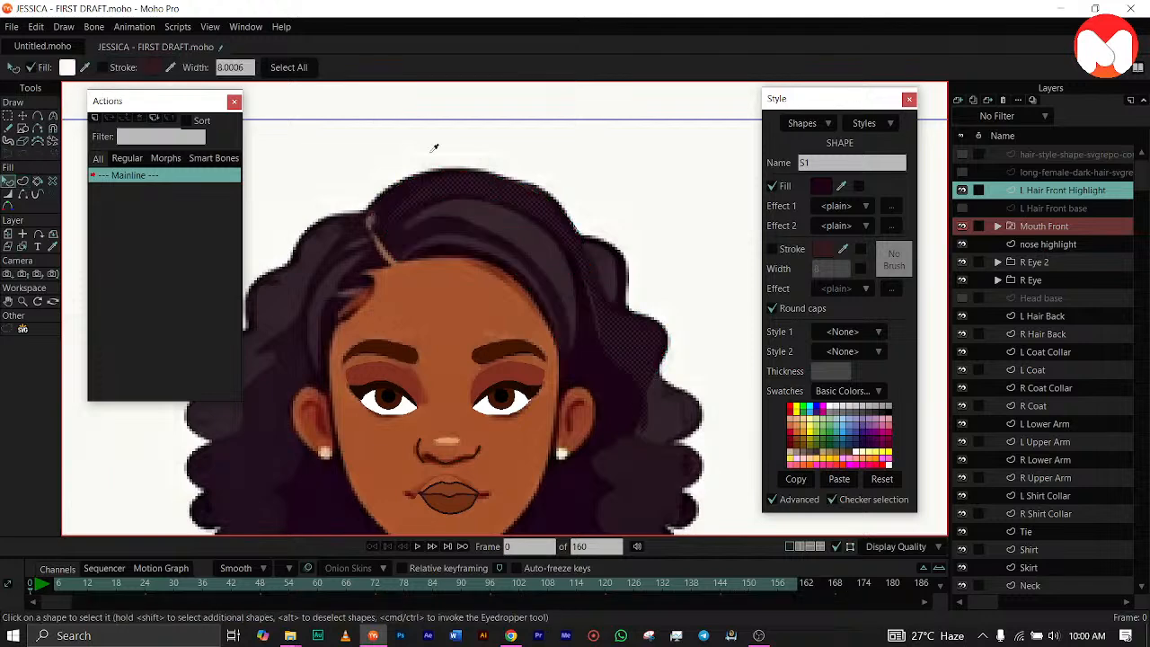
pyautogui.click(503, 223)
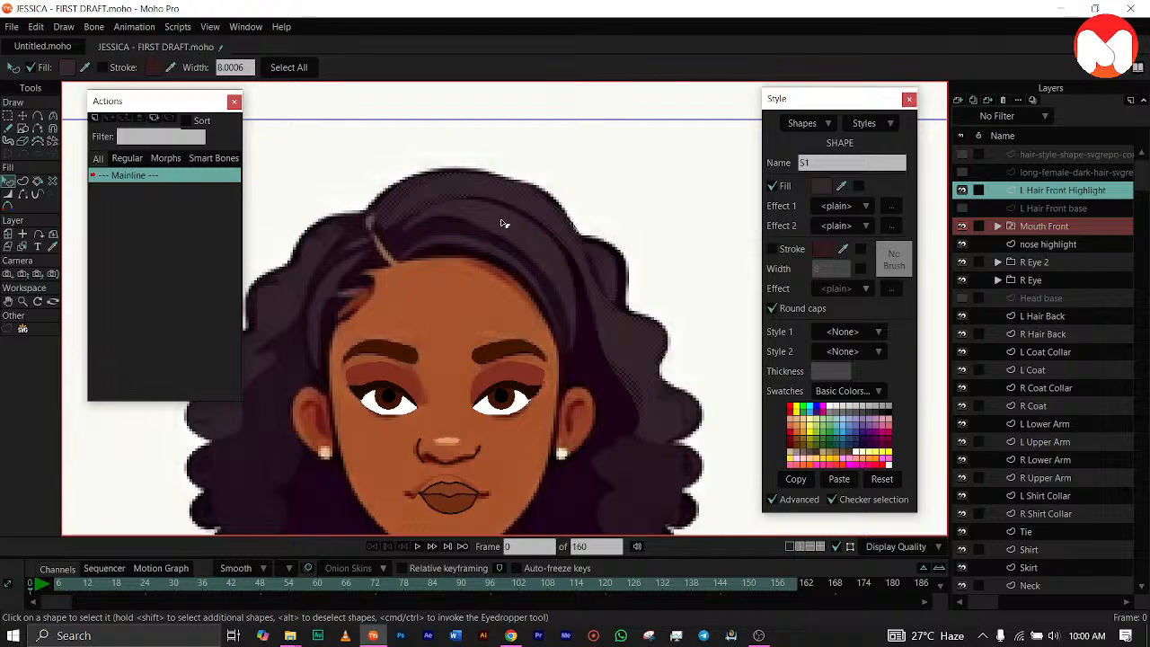
pyautogui.click(453, 125)
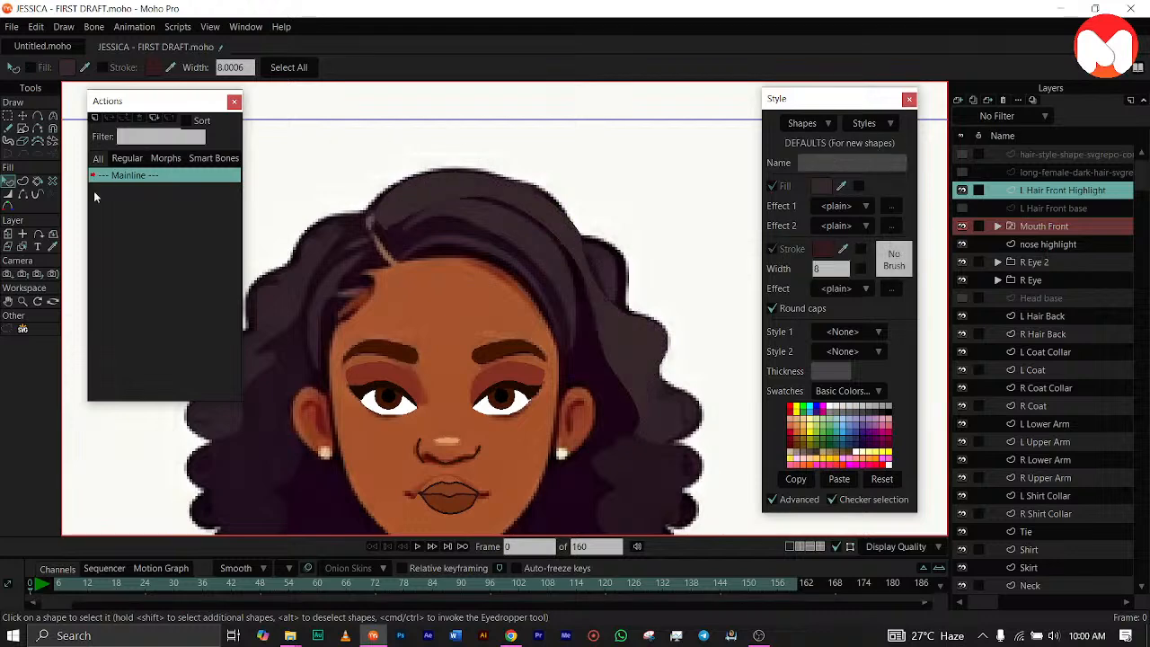
# Create fill shapes for the middle and forehead-side strands on L Hair Front Highlight in the same highlight colour.
pyautogui.click(24, 180)
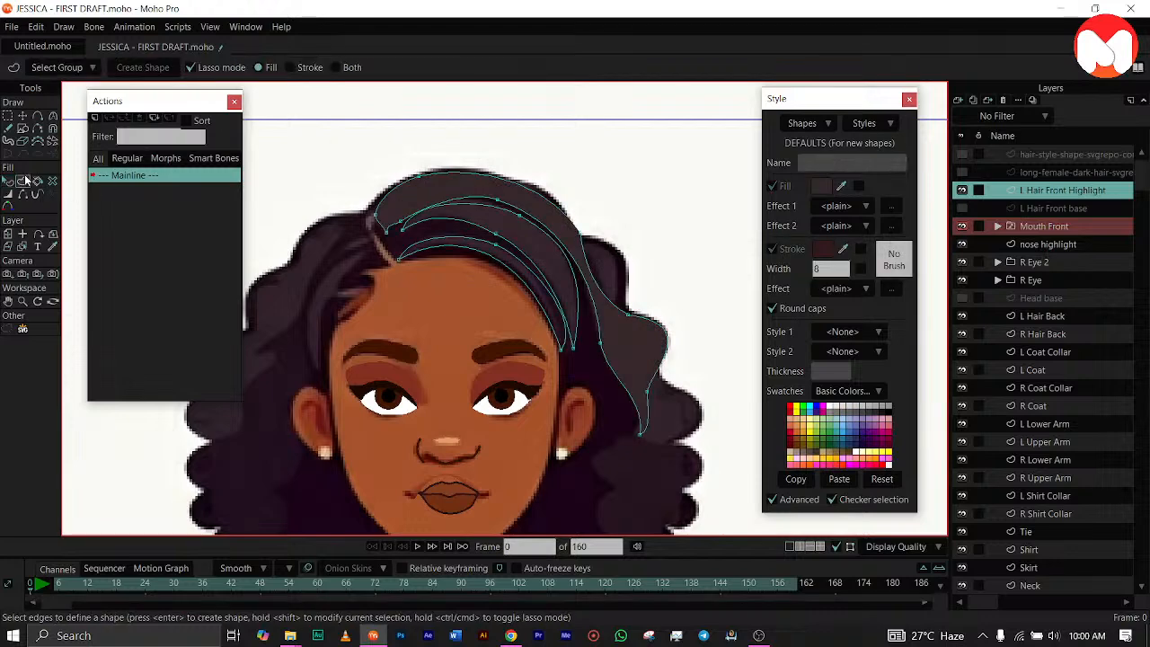
pyautogui.click(514, 250)
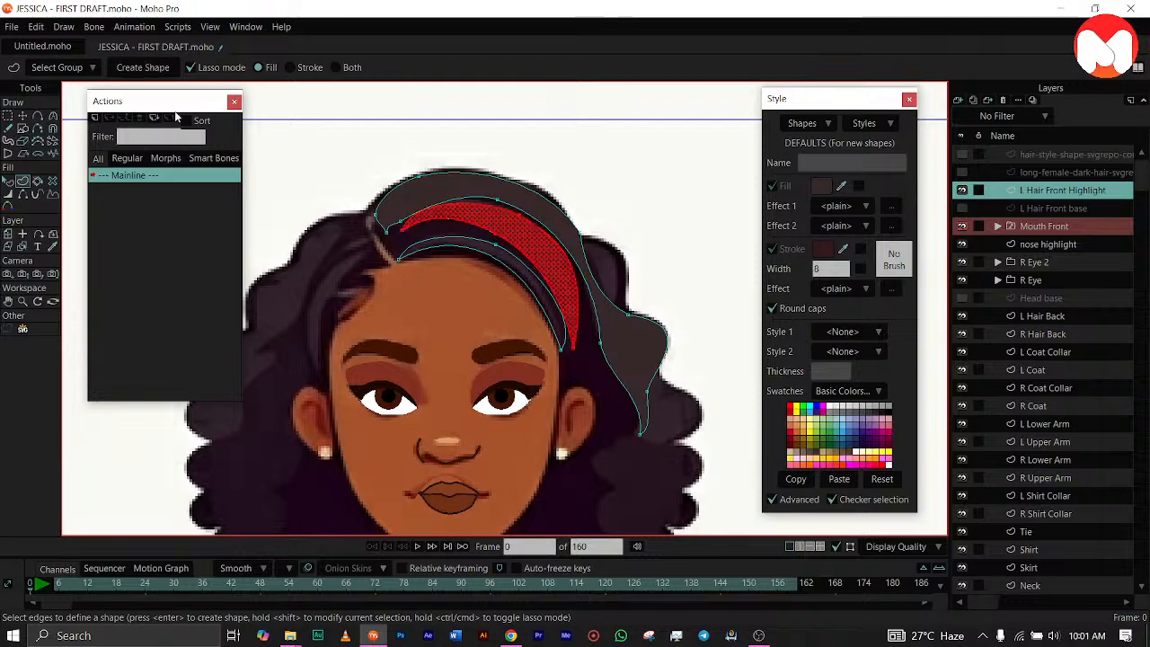
pyautogui.click(136, 70)
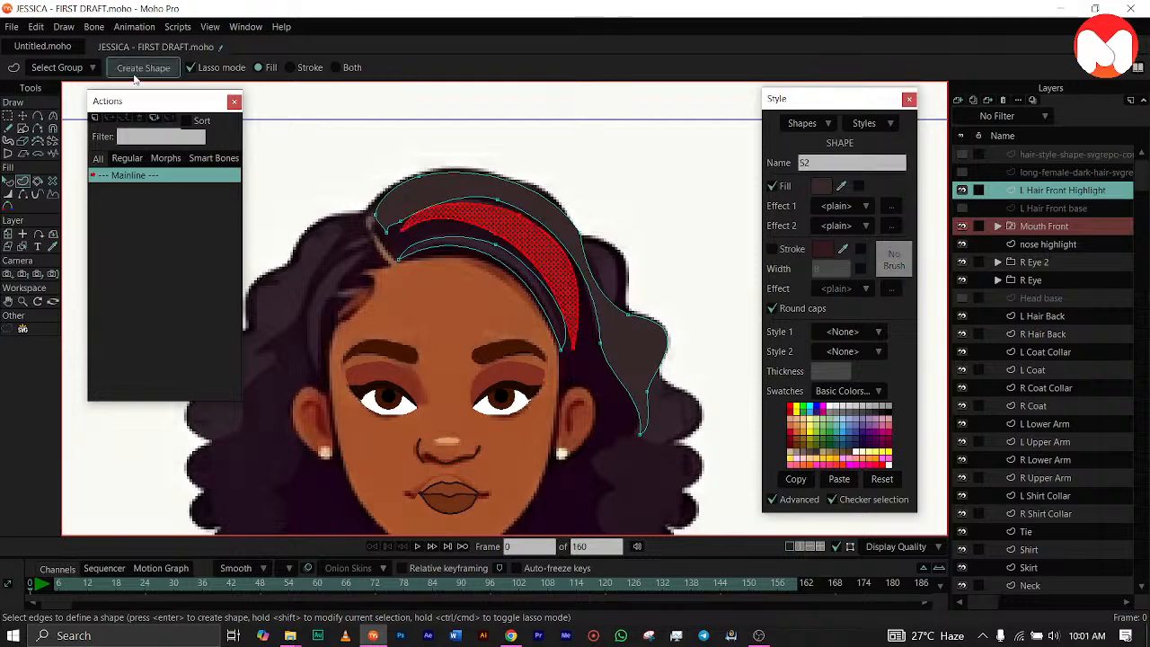
pyautogui.click(458, 248)
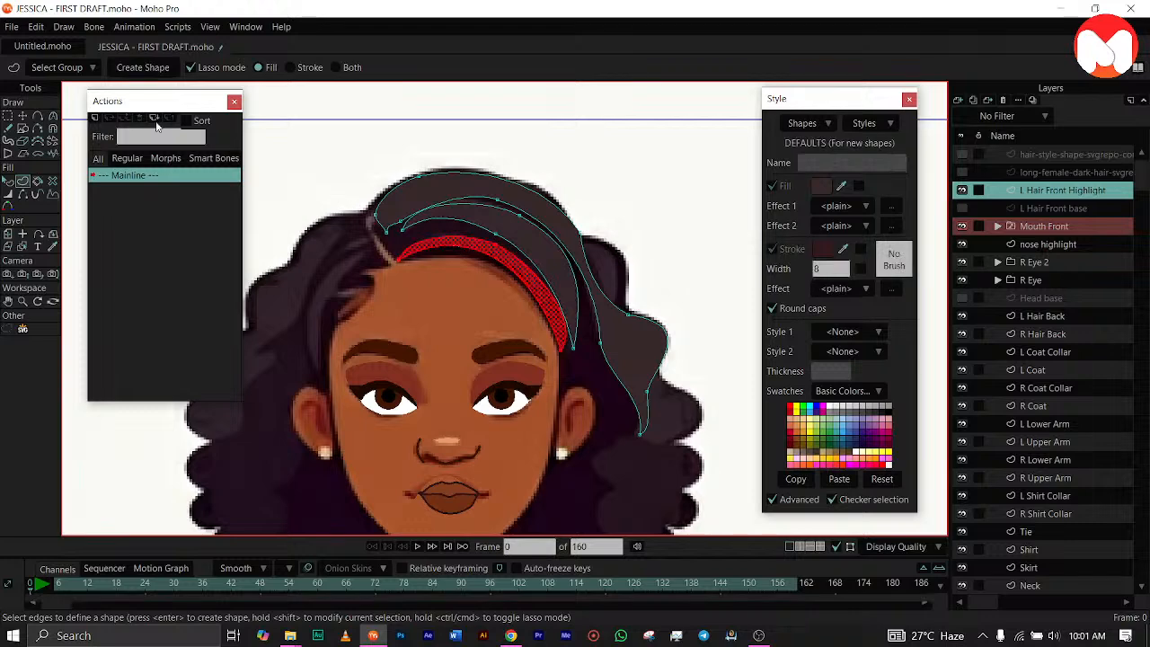
pyautogui.click(154, 68)
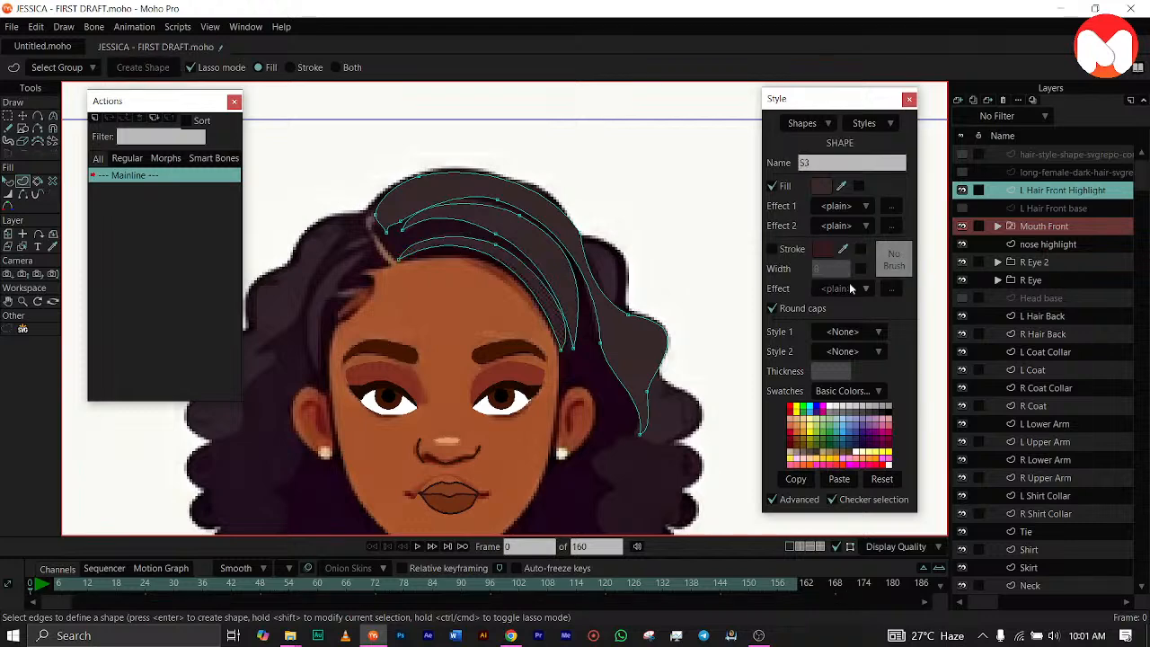
# Show the L Hair Front base and Head base layers and hide the JESSICA FRONT.png reference to check the front hair.
pyautogui.click(962, 208)
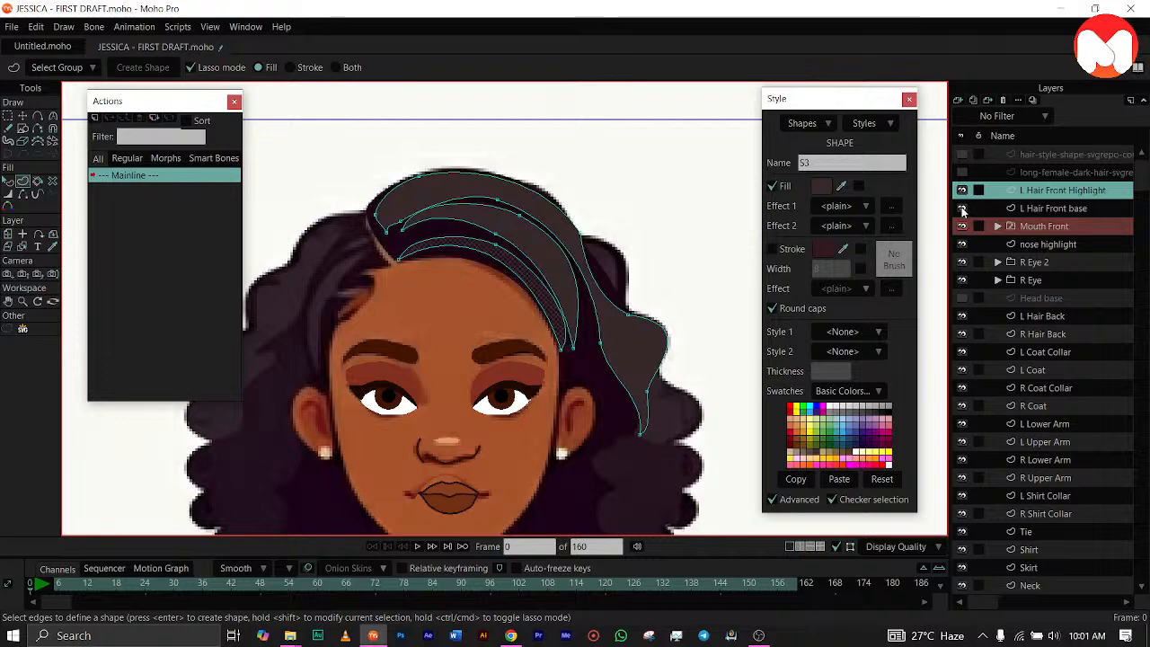
pyautogui.click(736, 232)
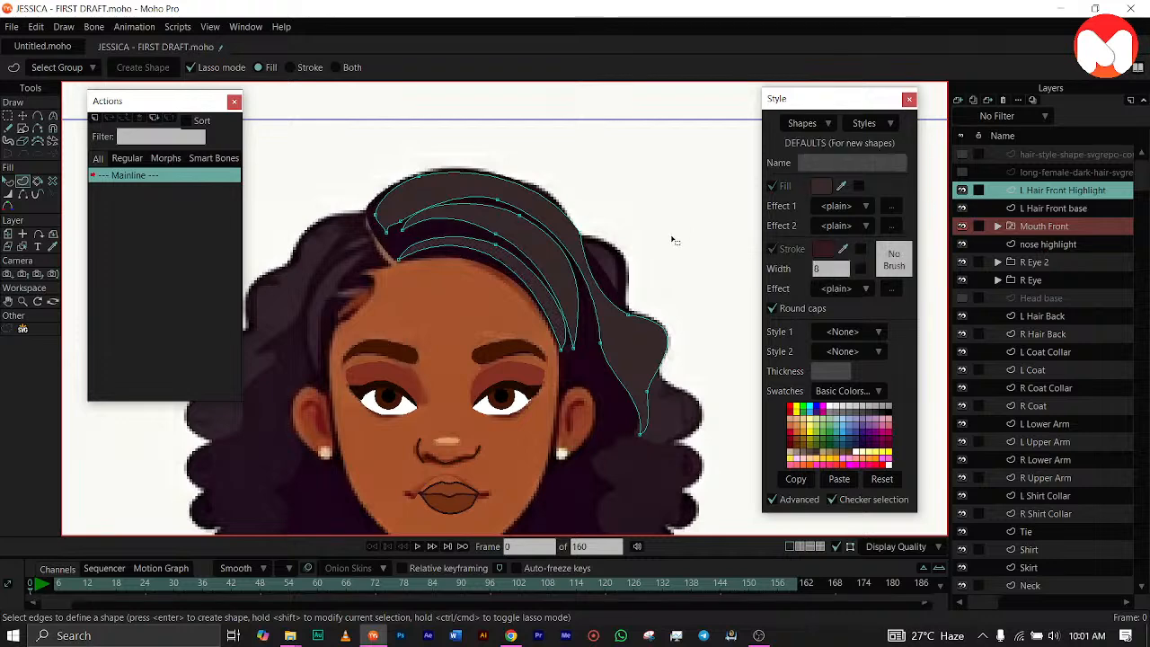
pyautogui.scroll(-2, 652, 242)
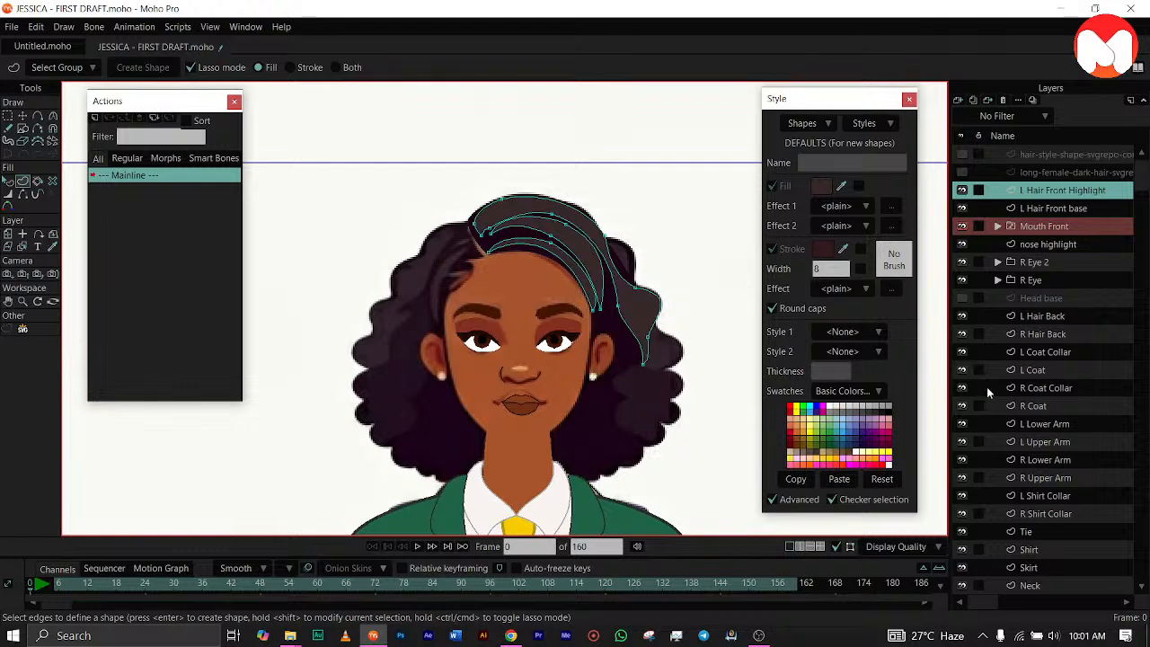
pyautogui.scroll(-5, 1015, 406)
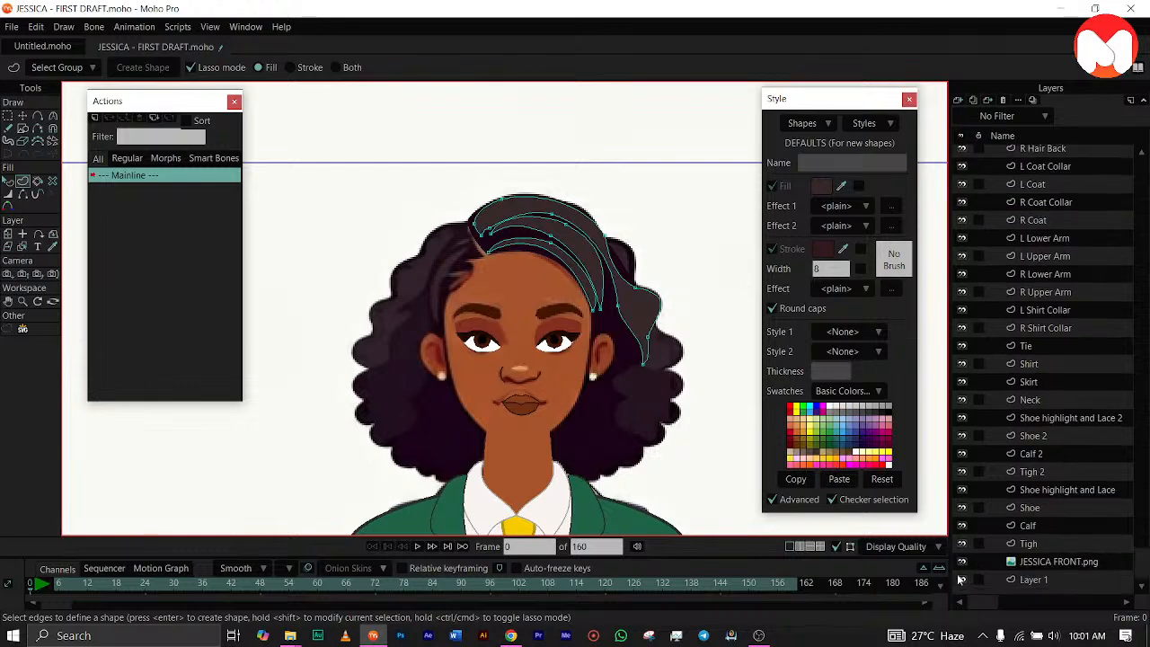
pyautogui.click(961, 562)
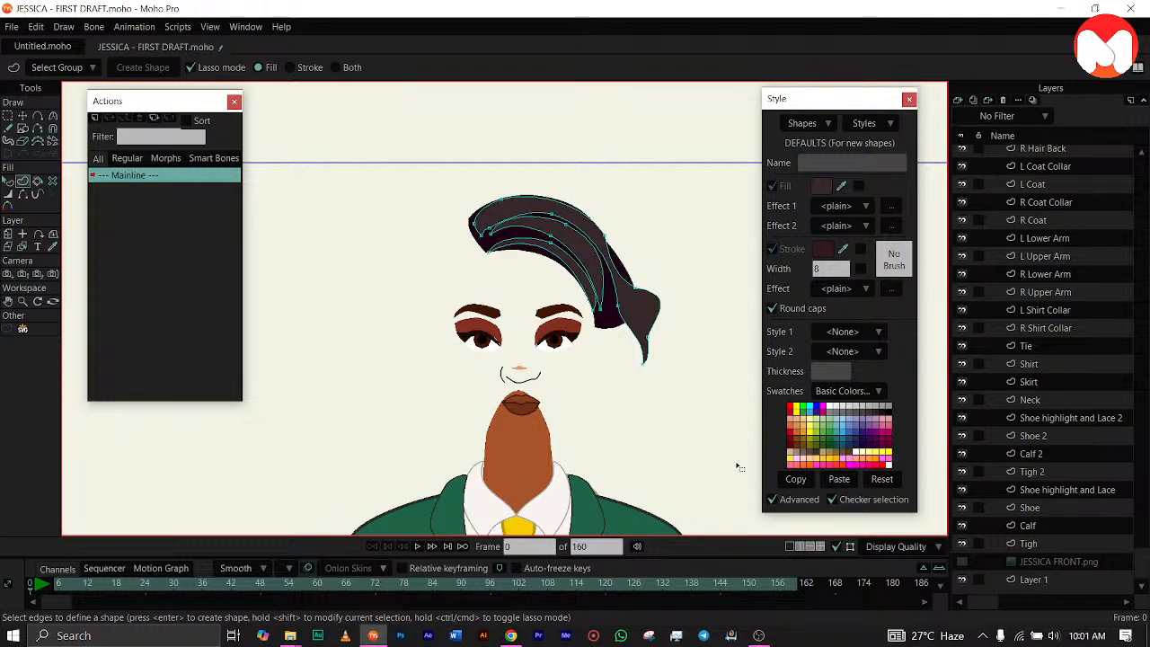
pyautogui.scroll(5, 1011, 301)
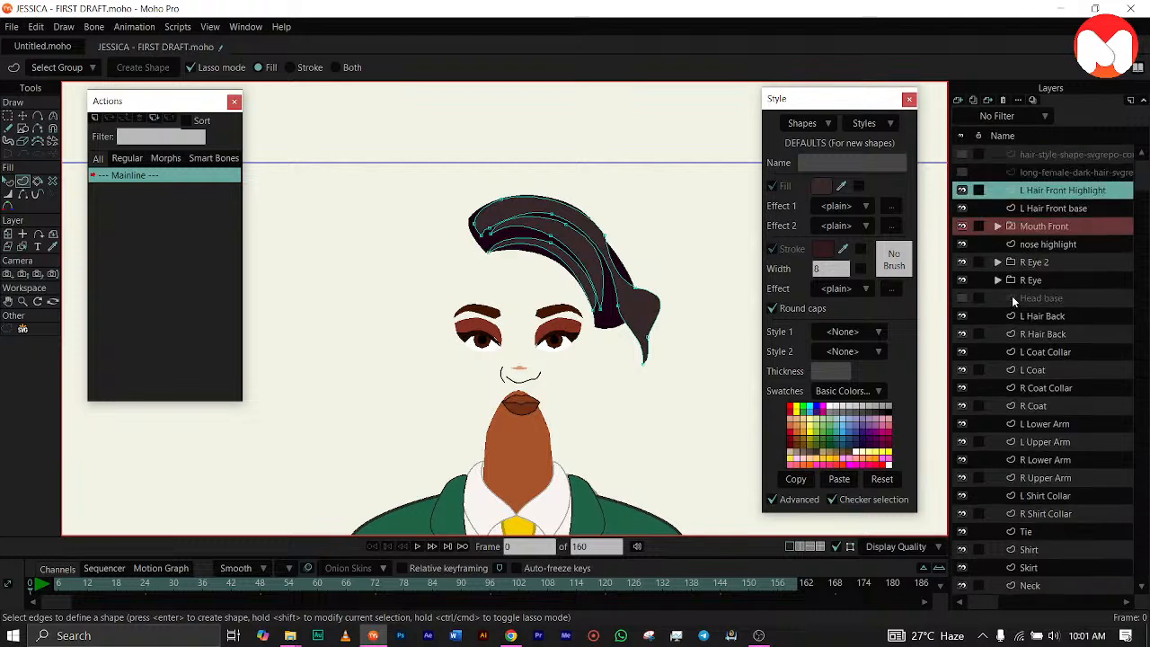
pyautogui.click(963, 298)
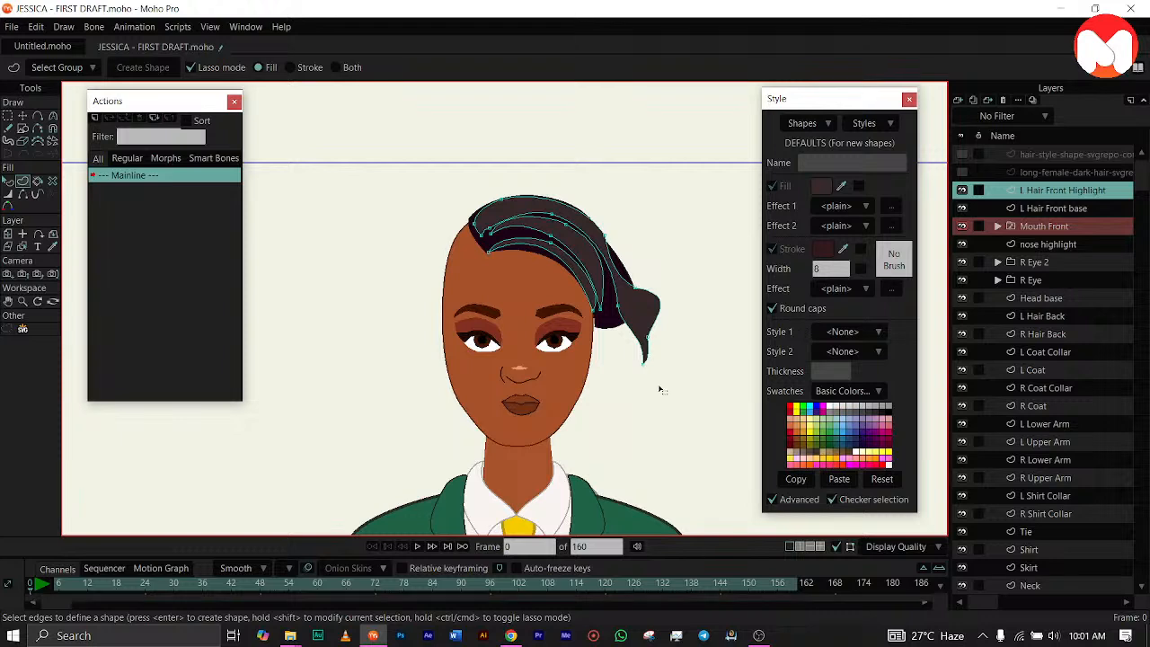
pyautogui.click(8, 181)
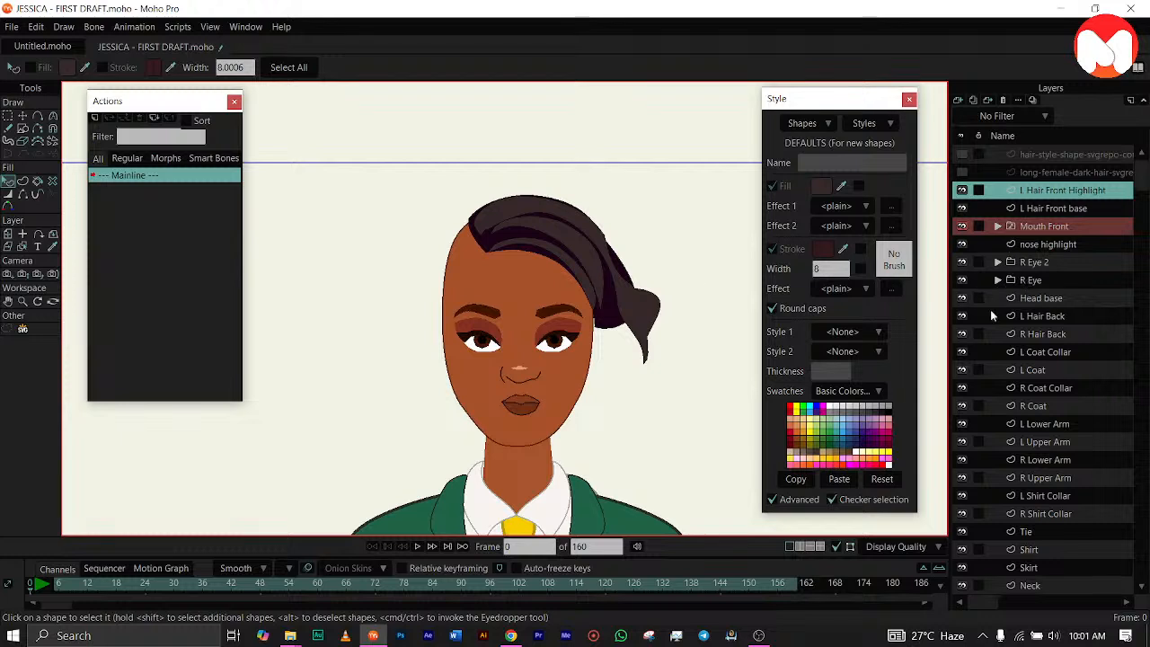
# Create a fill shape from the entire L Hair Back outline using the current highlight hair colour.
pyautogui.click(1042, 316)
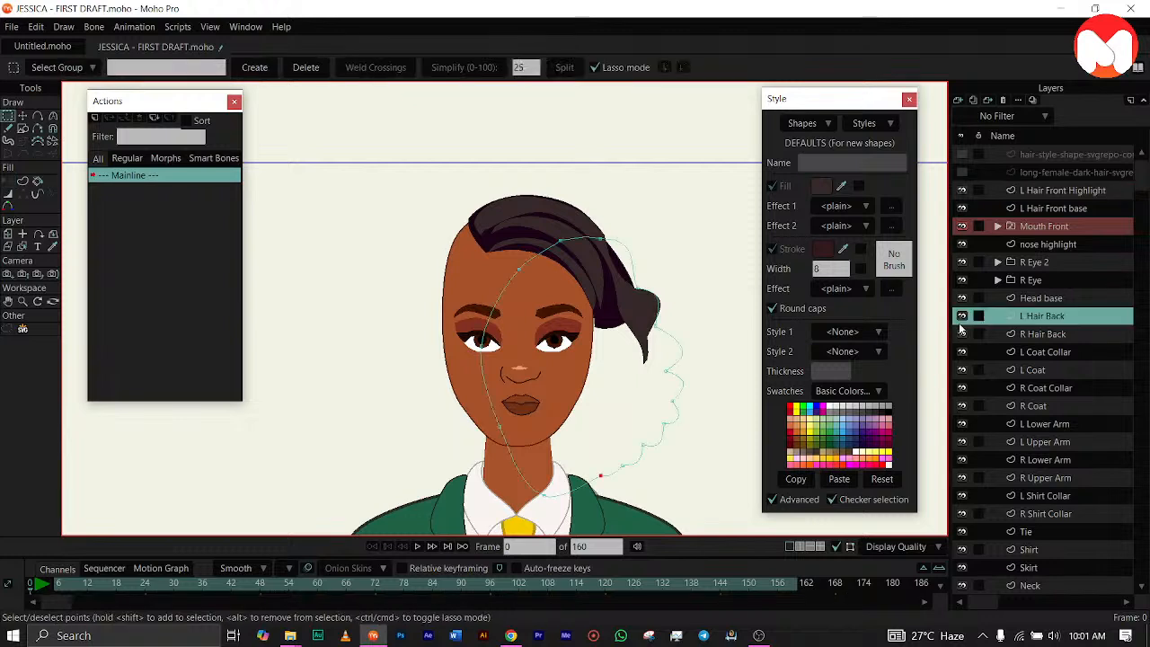
pyautogui.hotkey('ctrl', 'a')
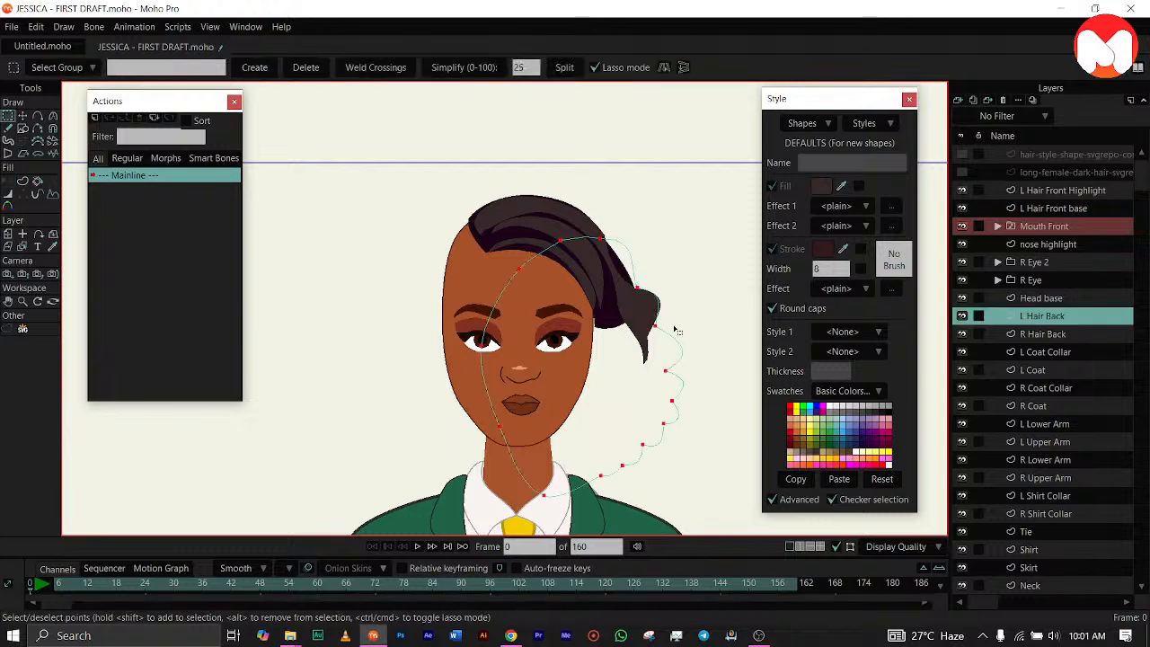
pyautogui.click(24, 181)
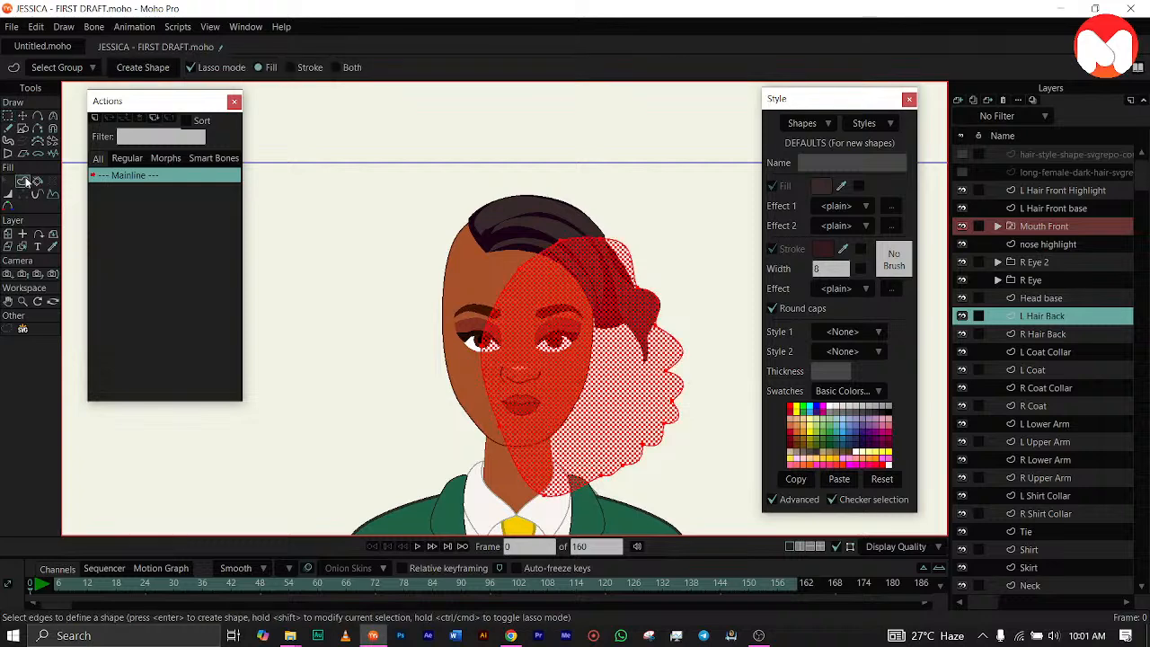
pyautogui.click(142, 68)
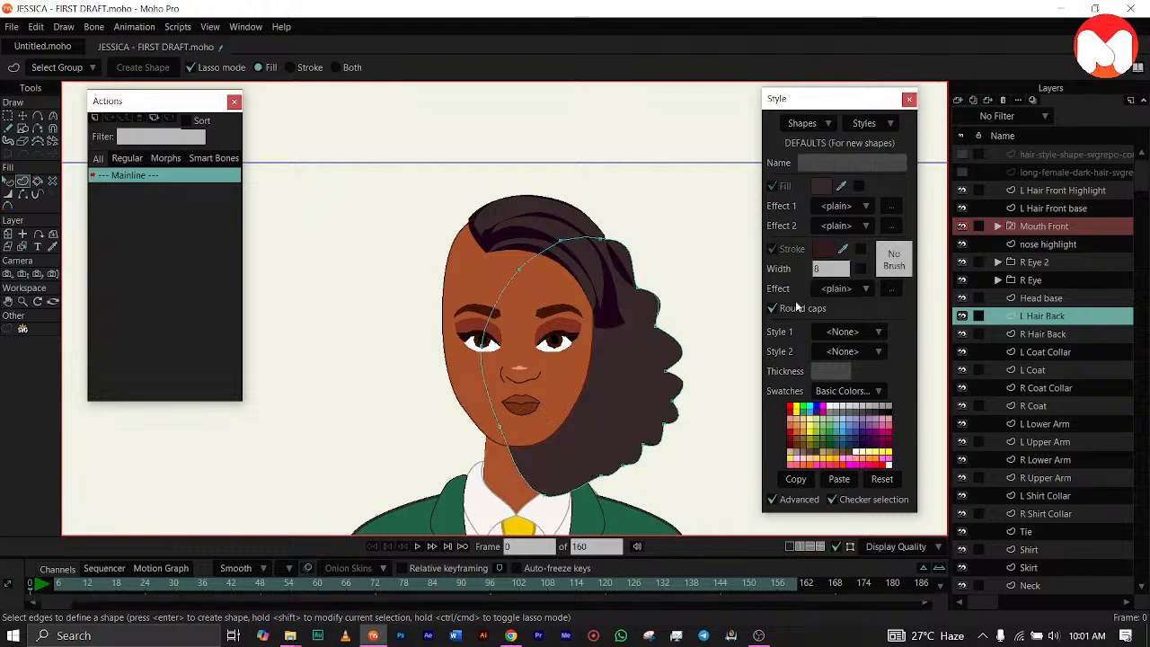
# Move the L Hair Back and R Hair Back layers together below the Neck layer in the layer order.
pyautogui.doubleClick(1035, 316)
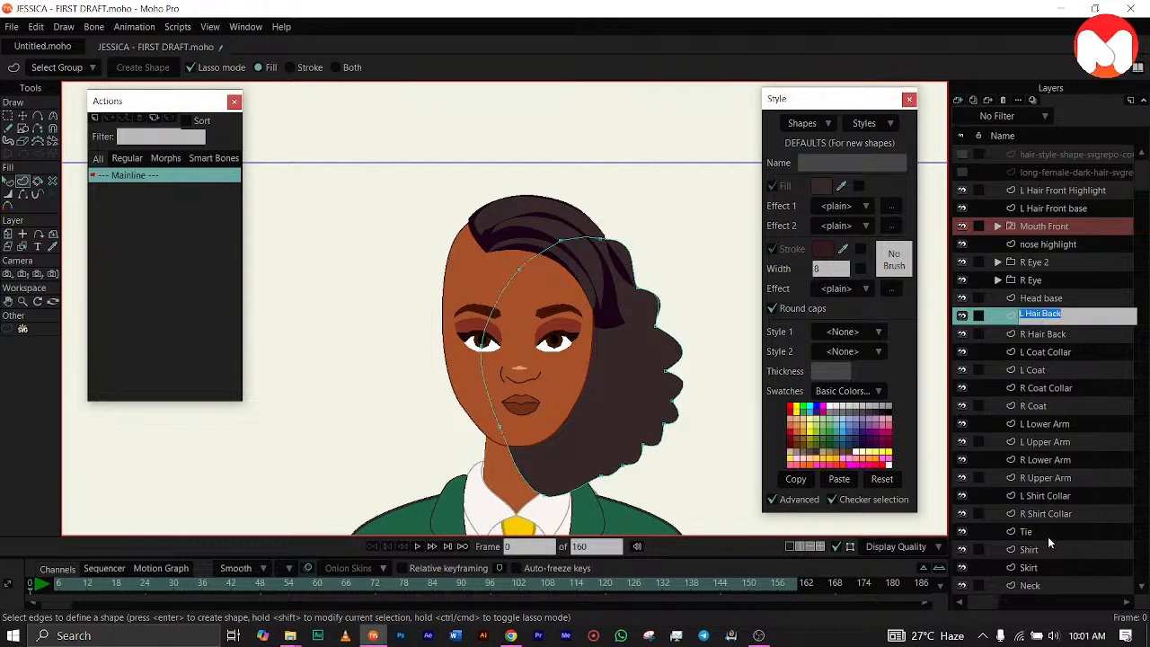
pyautogui.click(1040, 589)
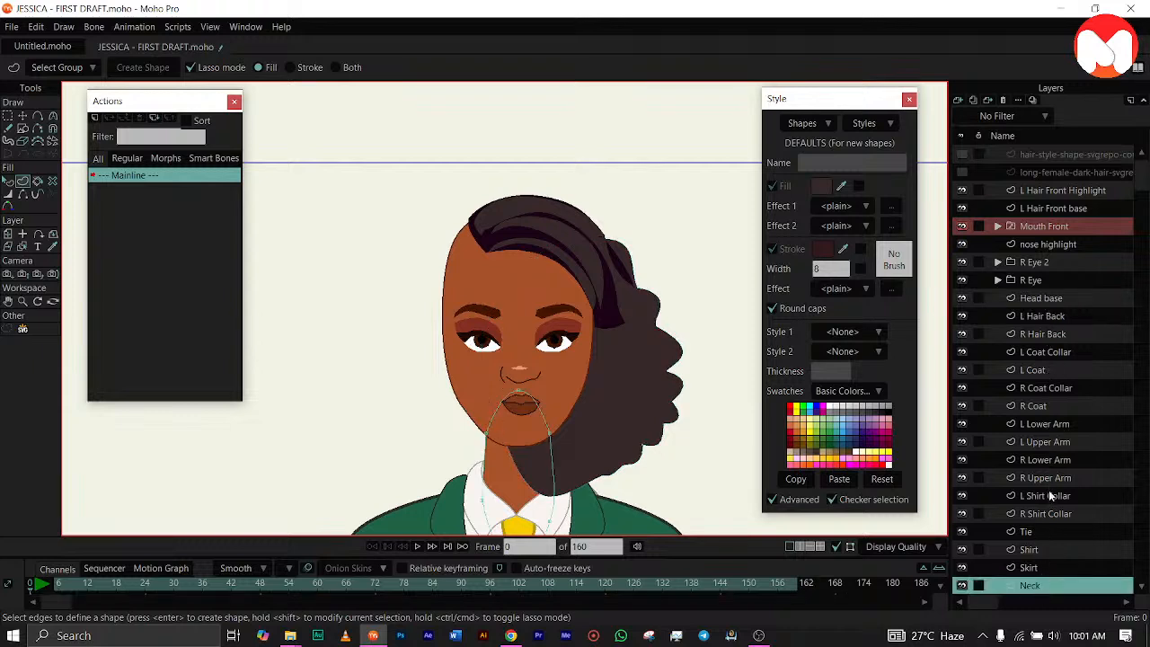
pyautogui.click(1041, 316)
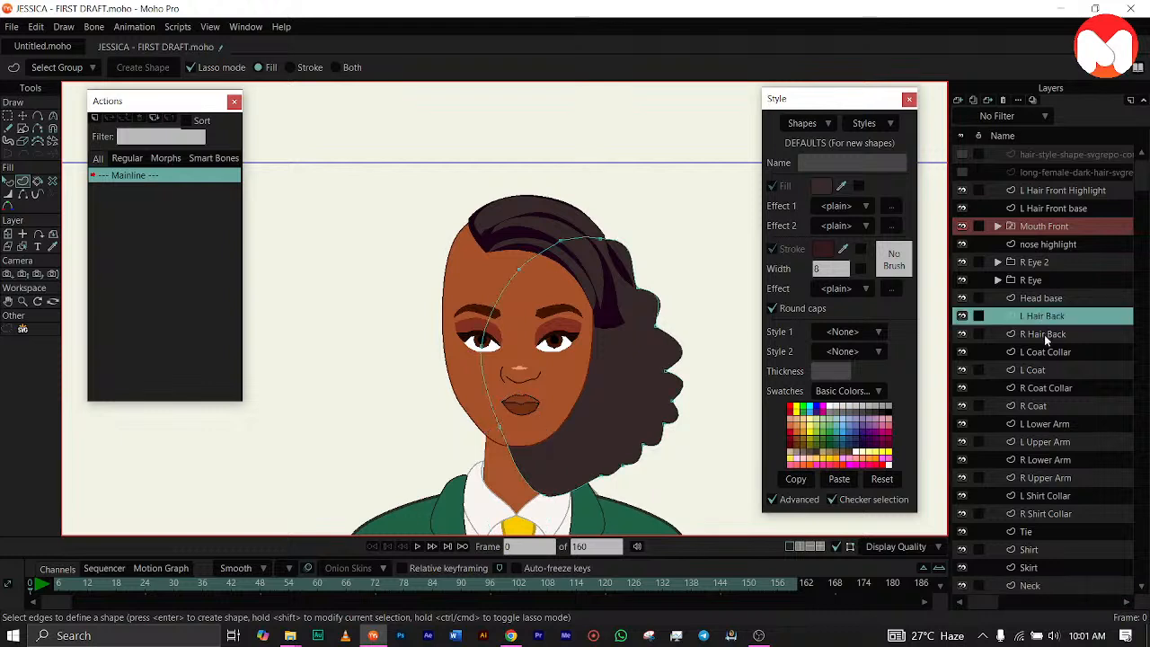
pyautogui.keyDown('ctrl'); pyautogui.click(1044, 334); pyautogui.keyUp('ctrl')
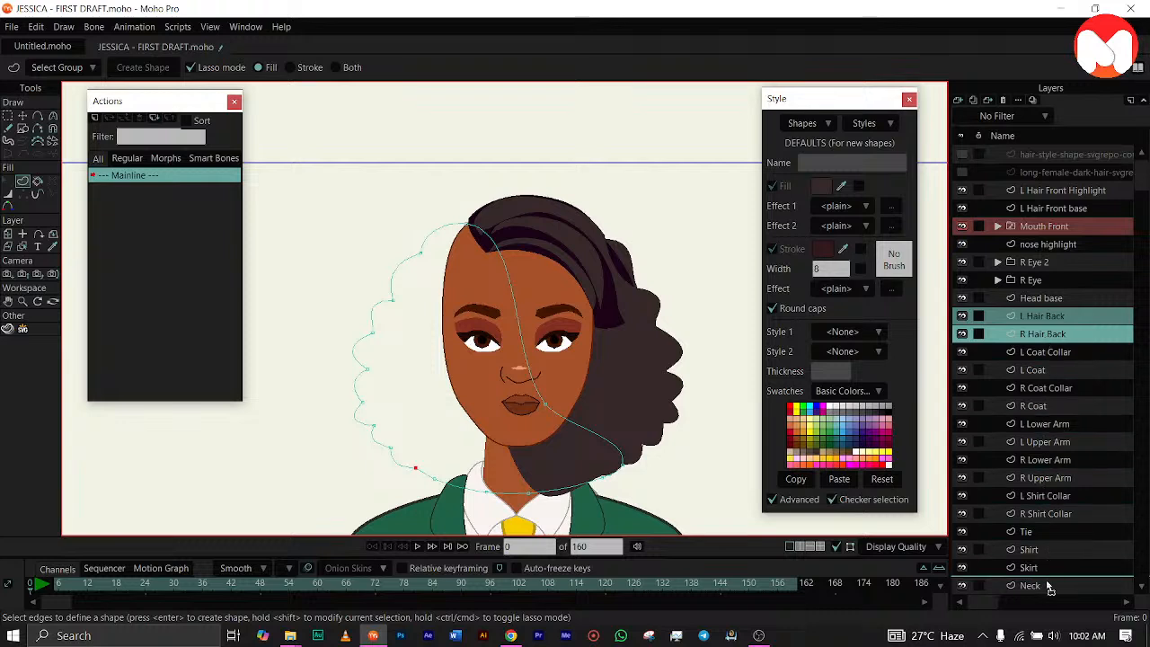
pyautogui.moveTo(1046, 597); pyautogui.dragTo(1044, 580)
pyautogui.scroll(-3, 1041, 571)
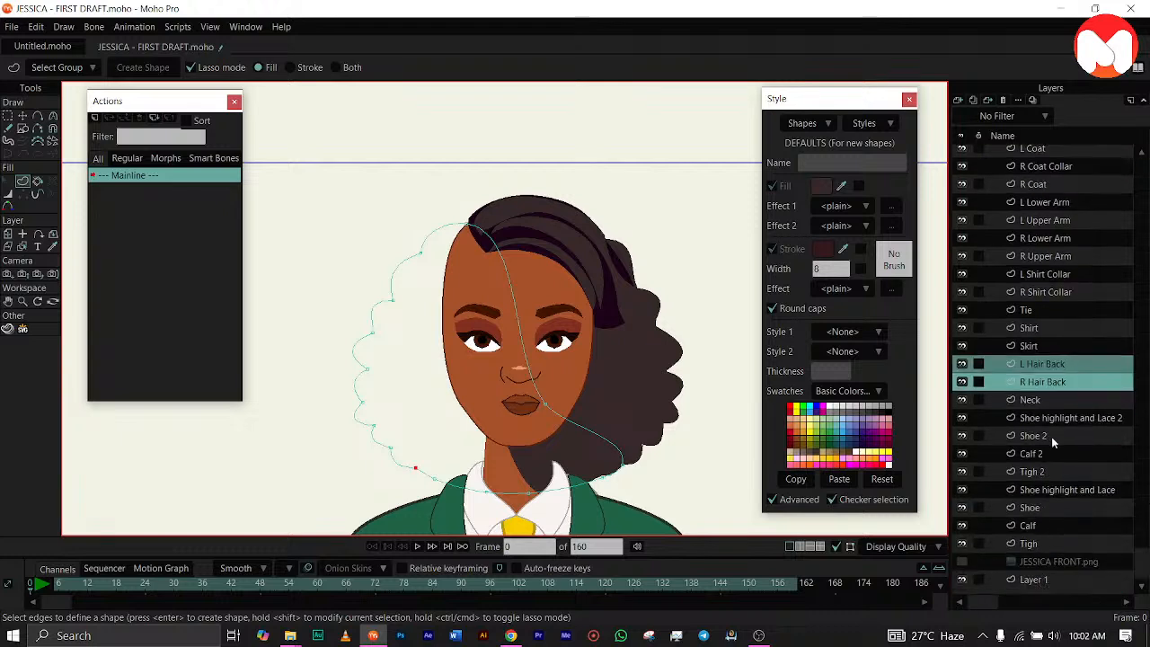
pyautogui.moveTo(1040, 387); pyautogui.dragTo(1040, 416)
pyautogui.scroll(3, 1042, 337)
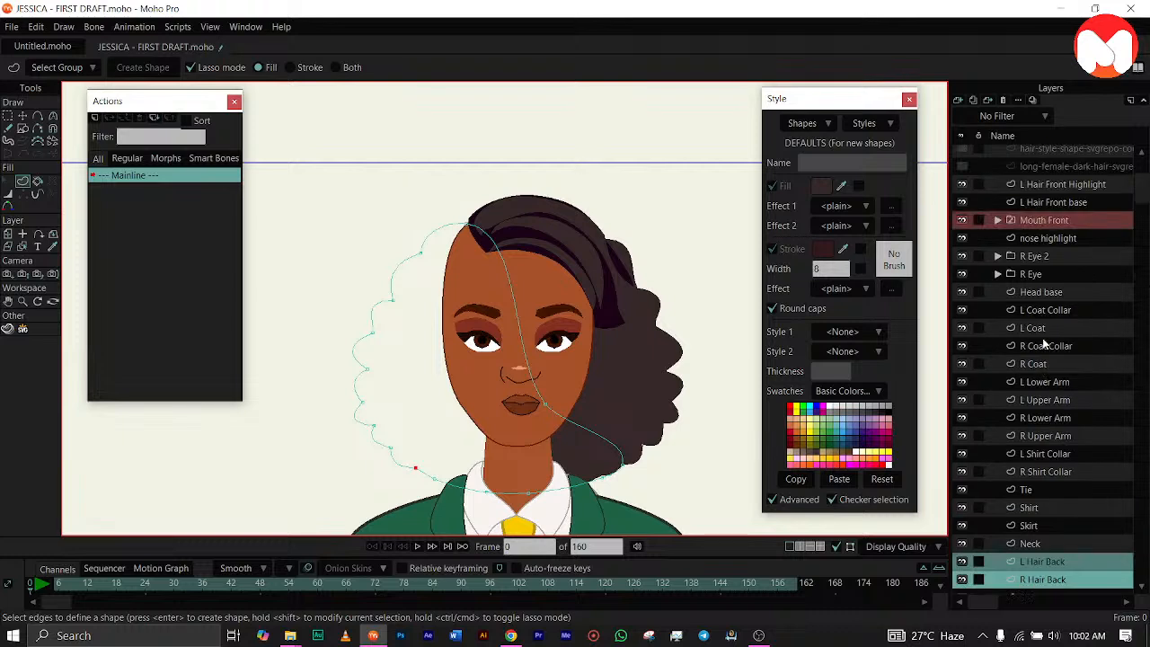
# Create a fill shape from the entire R Hair Back outline using the current highlight hair colour.
pyautogui.click(1049, 549)
pyautogui.click(1050, 573)
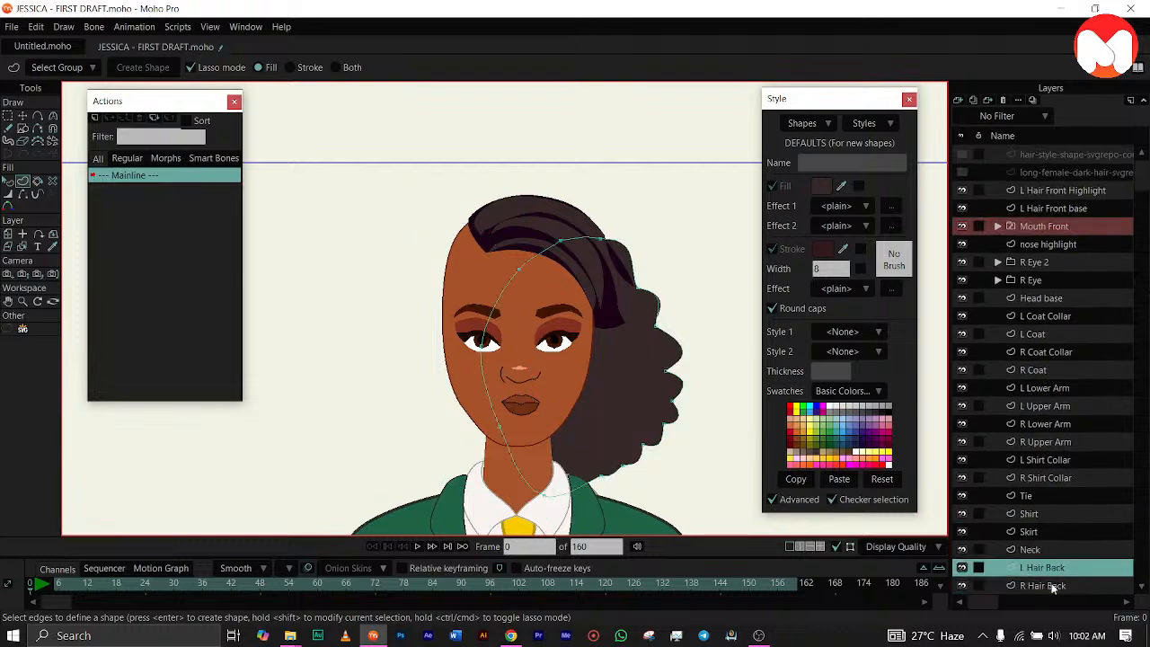
pyautogui.click(1052, 584)
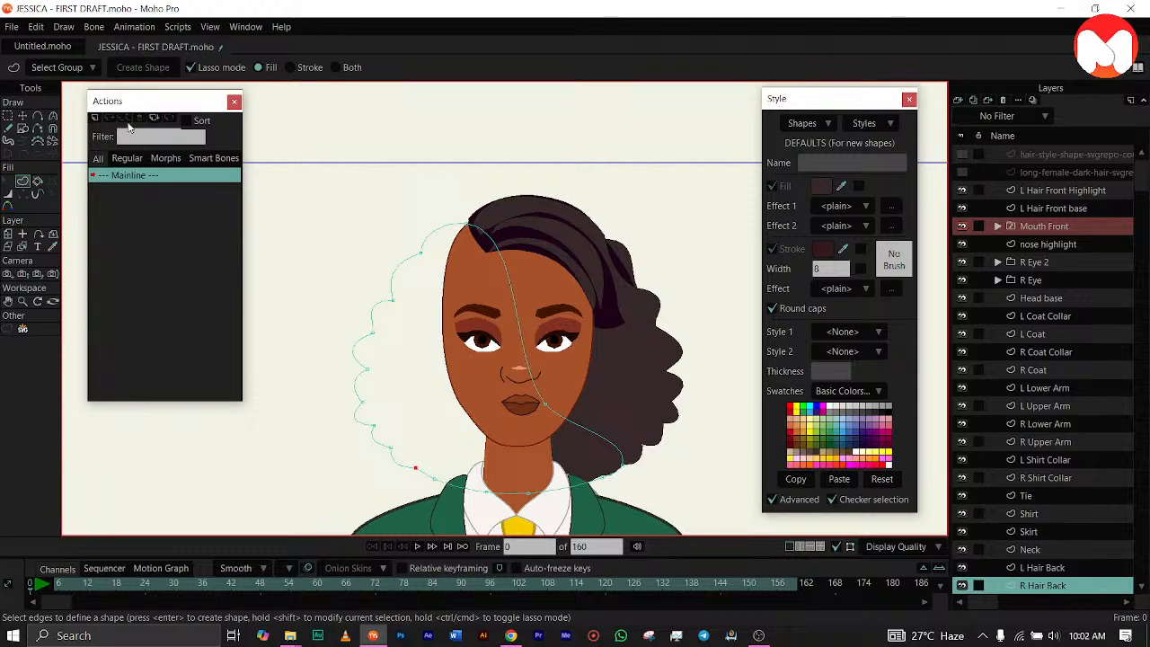
pyautogui.hotkey('ctrl', 'a')
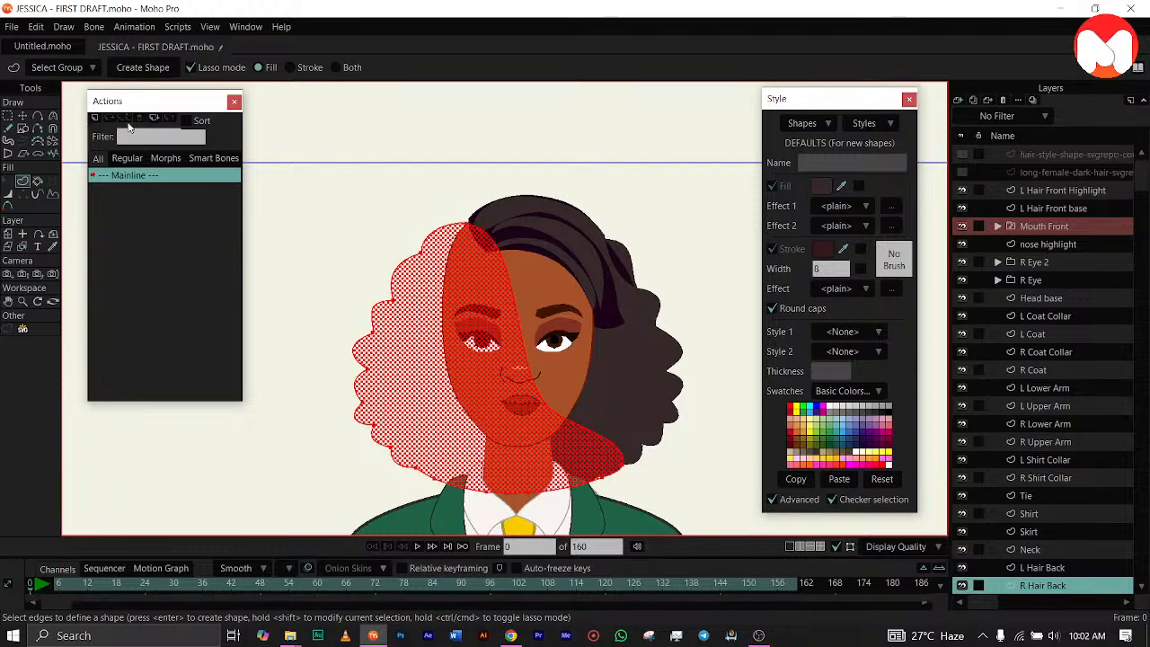
pyautogui.click(139, 69)
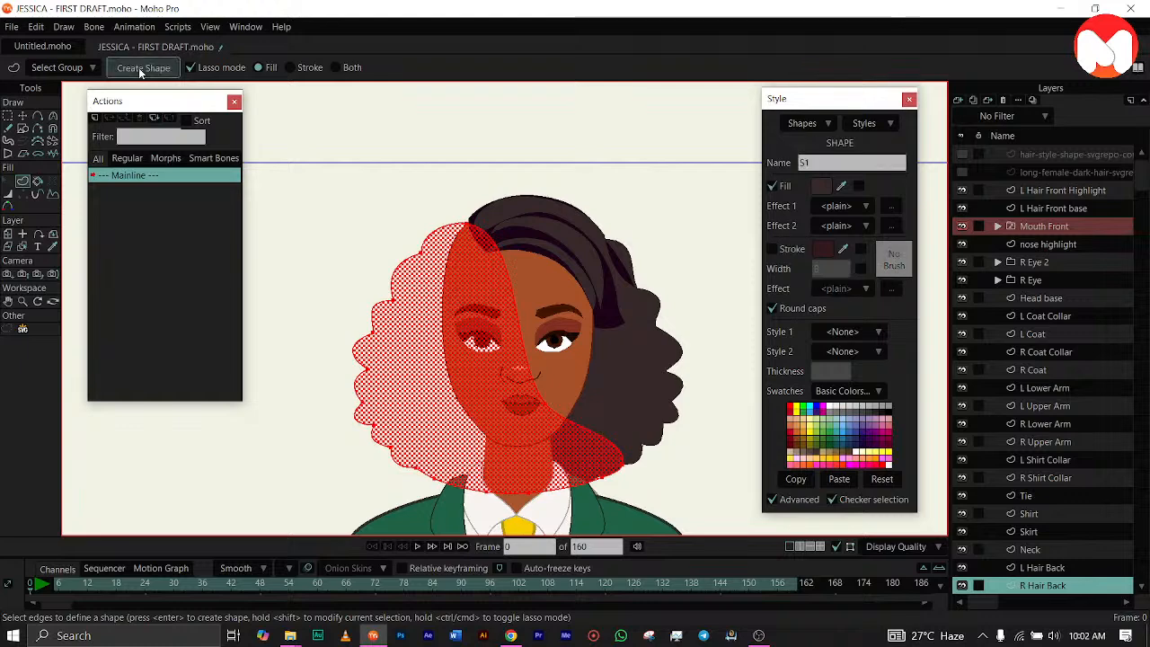
pyautogui.click(312, 196)
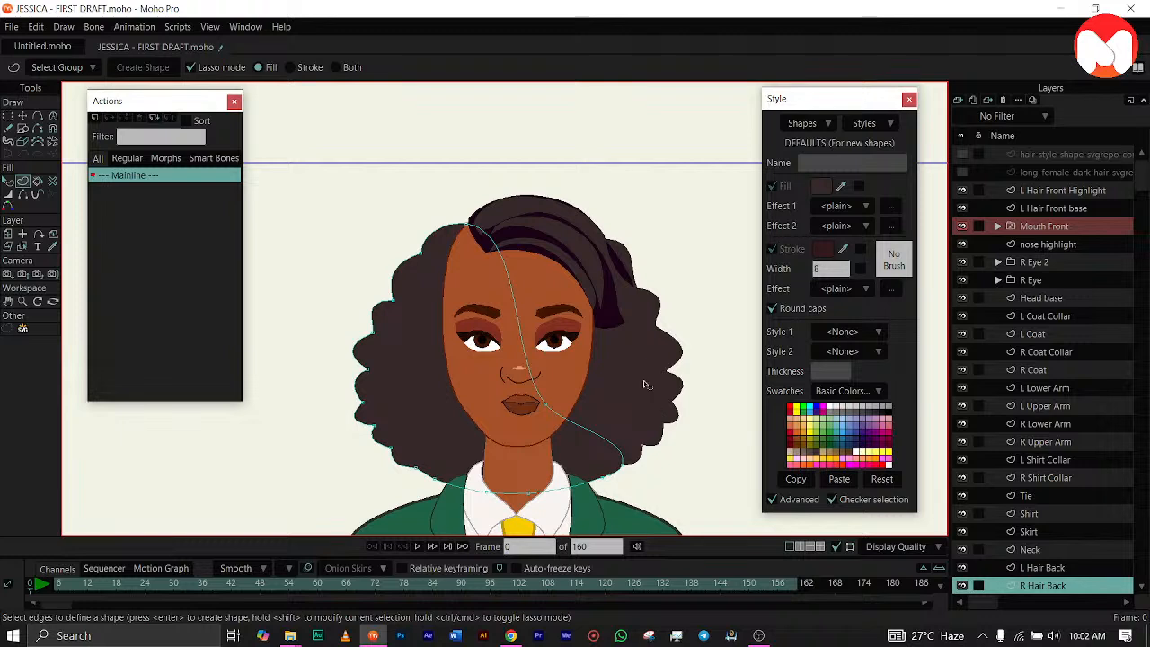
# Show the JESSICA FRONT.png reference and hide R Hair Back, keeping its shape selected, to compare it with the reference hair.
pyautogui.scroll(-3, 530, 377)
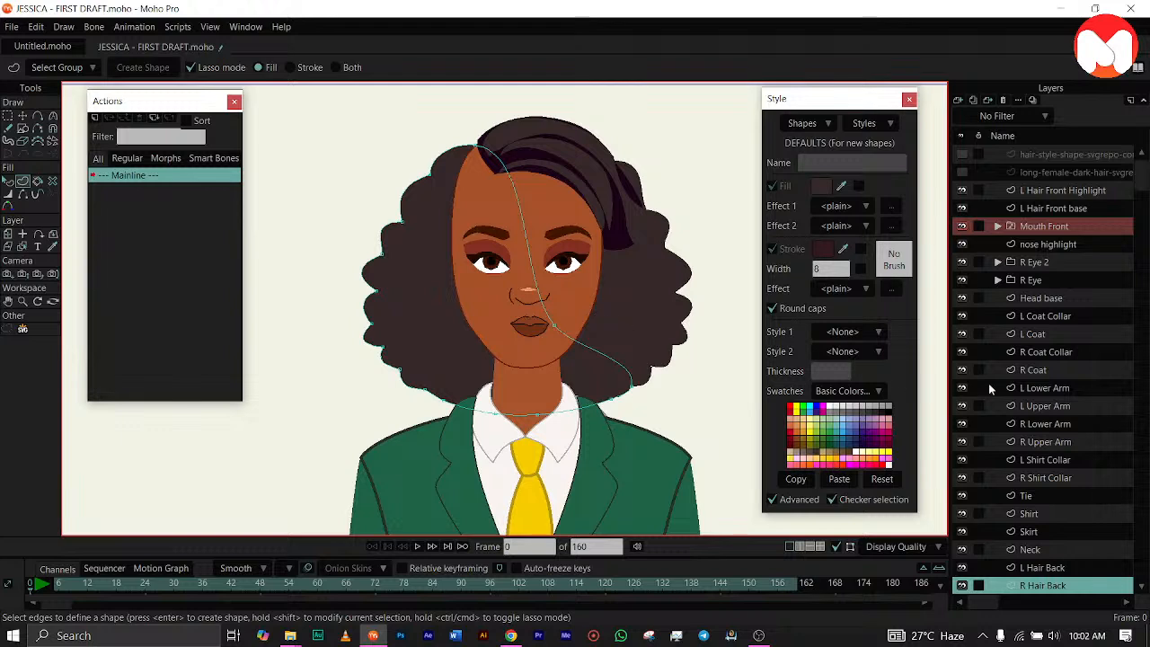
pyautogui.scroll(-3, 1030, 388)
pyautogui.click(961, 545)
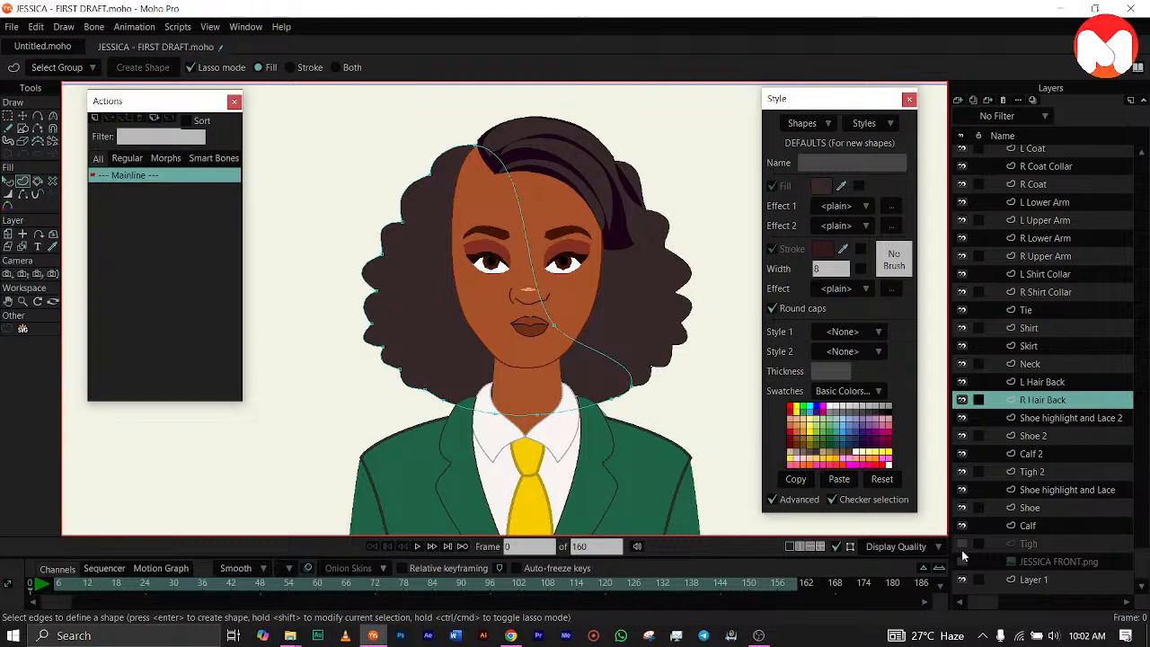
pyautogui.click(962, 561)
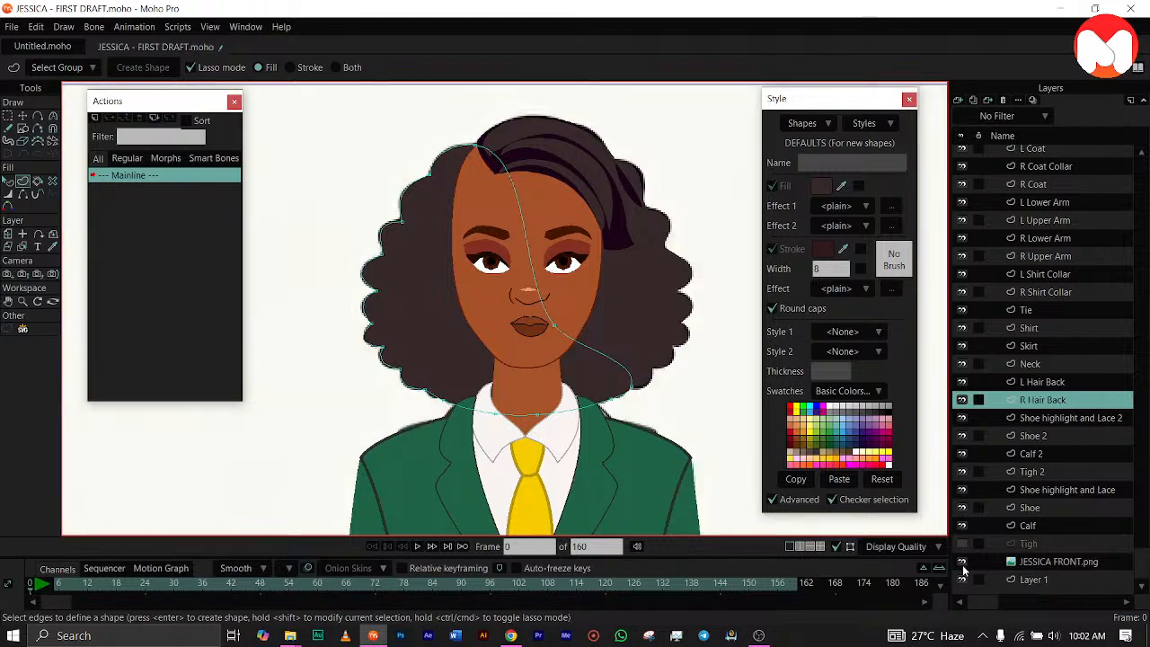
pyautogui.click(962, 400)
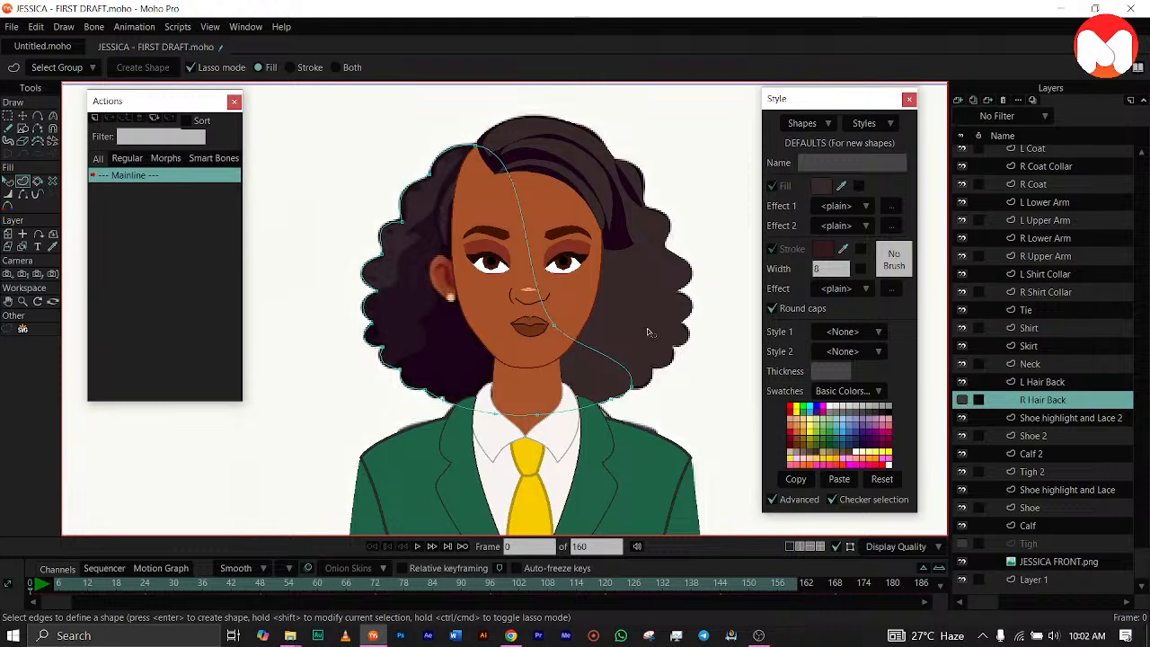
pyautogui.click(8, 182)
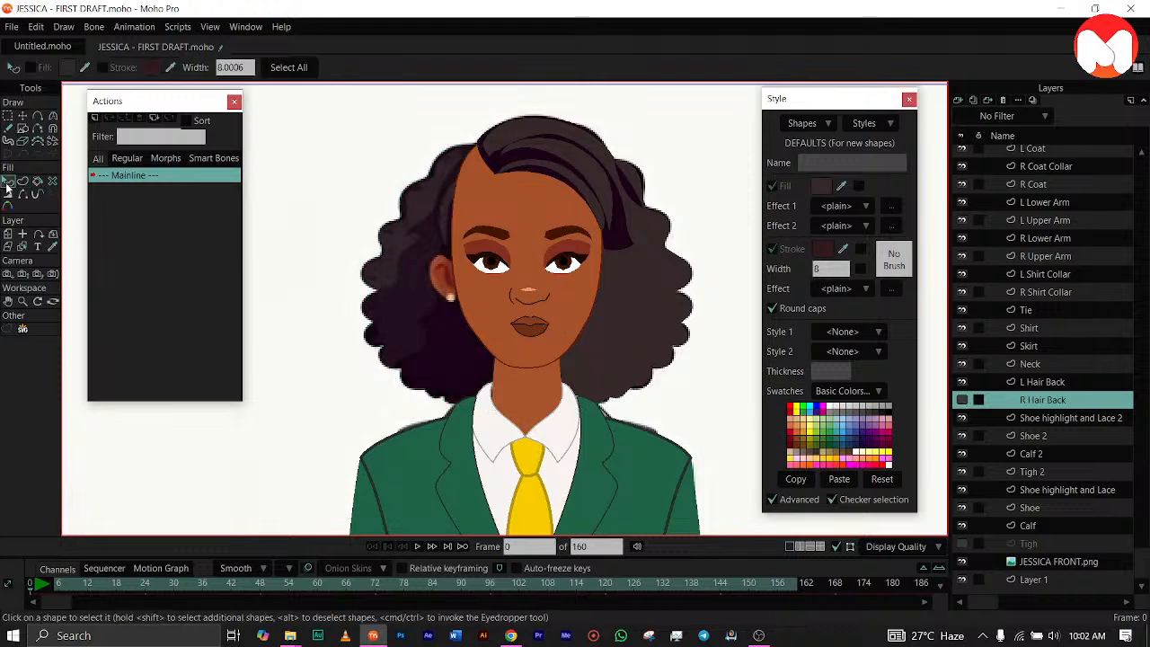
pyautogui.click(444, 177)
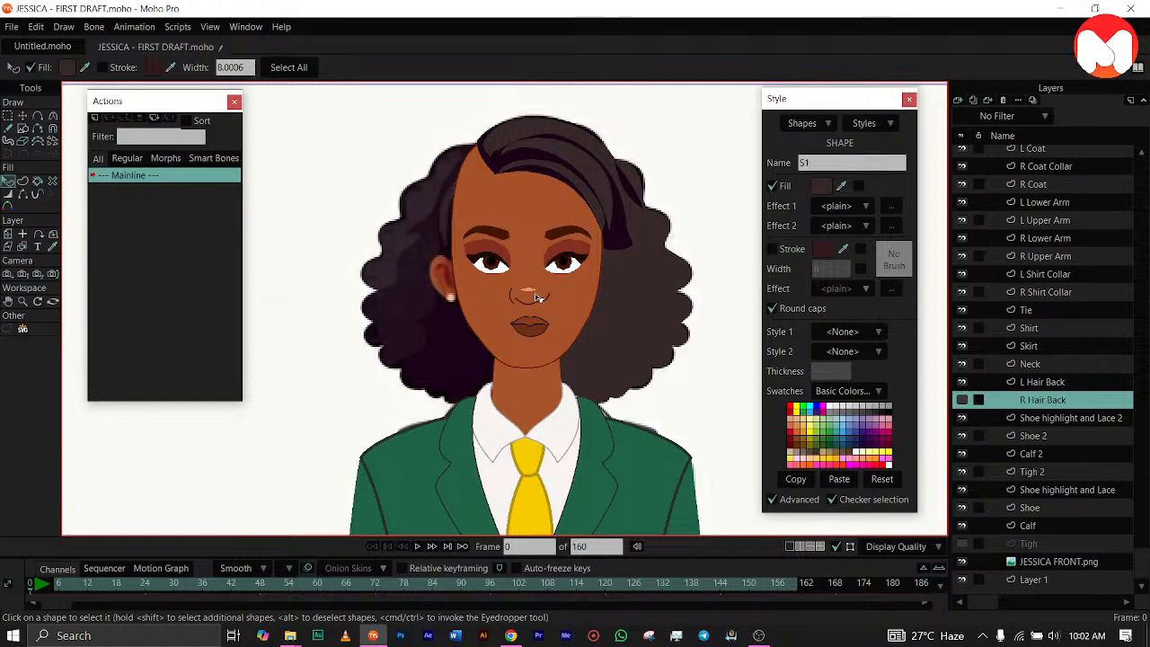
# Duplicate JESSICA FRONT.png, move the copy sideways to X about -0.135 beside the drawn character, and close the Actions window.
pyautogui.click(1065, 561)
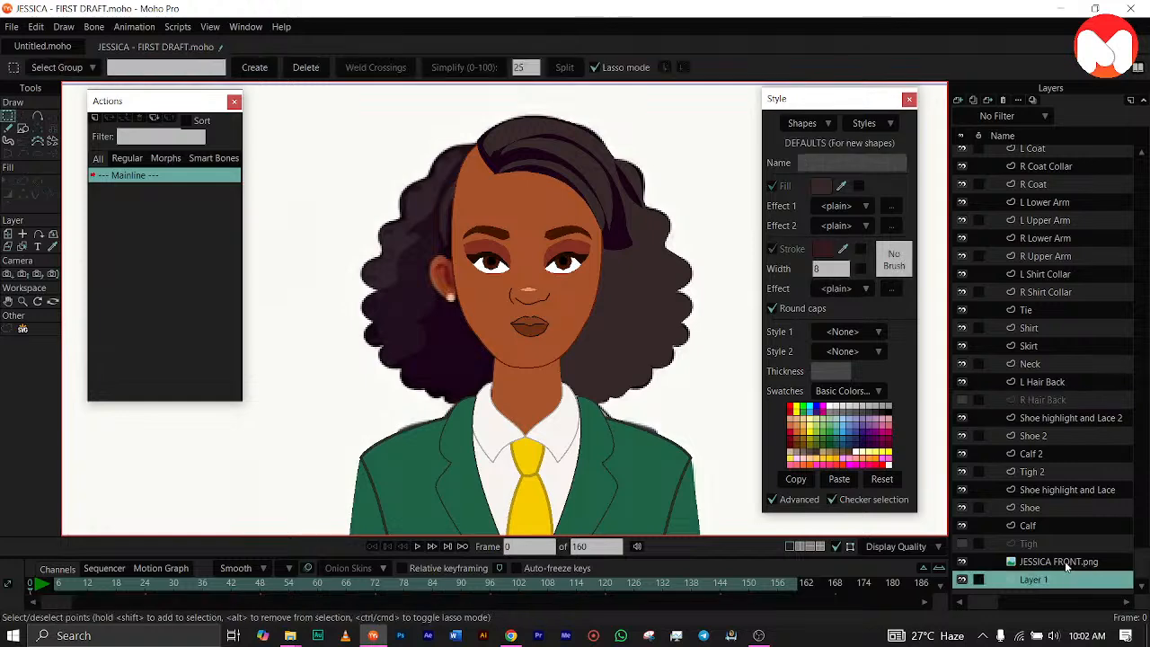
pyautogui.click(972, 99)
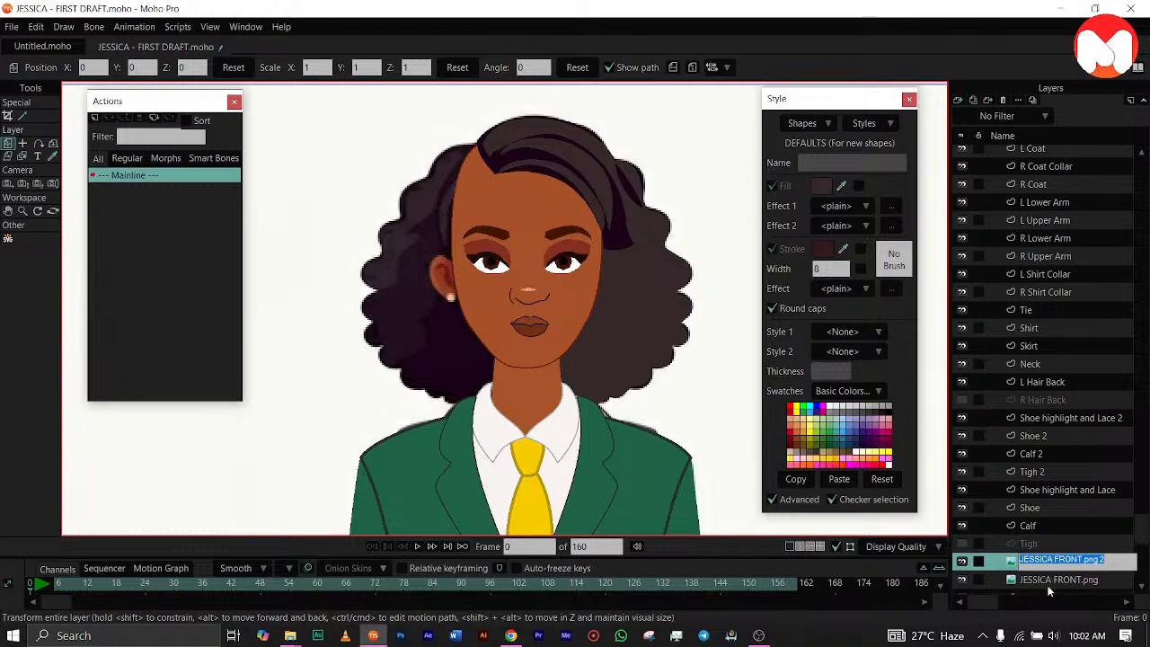
pyautogui.click(1047, 586)
pyautogui.click(1044, 565)
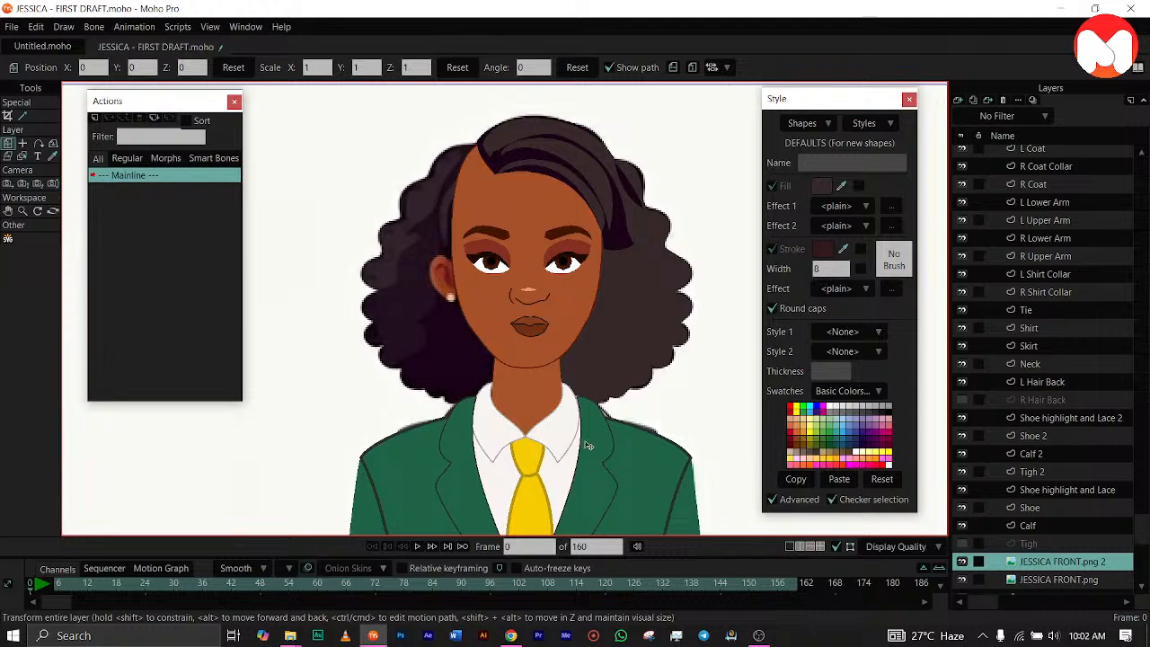
pyautogui.moveTo(486, 428); pyautogui.dragTo(274, 408)
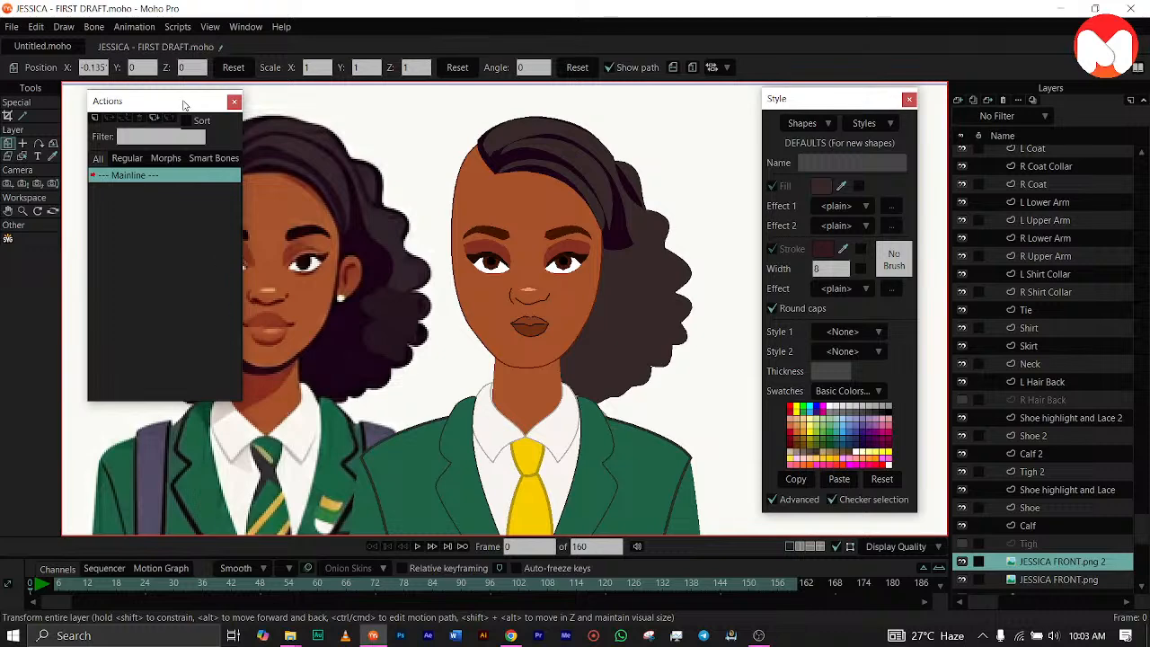
pyautogui.click(235, 102)
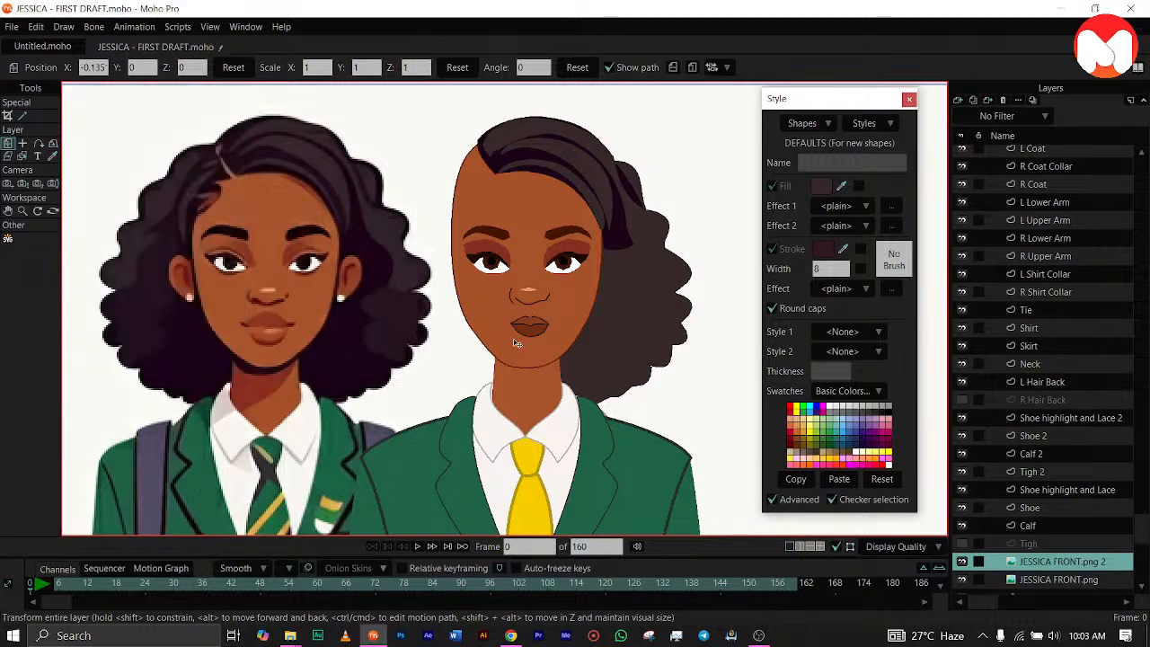
# Show R Hair Back and recolour its shape with the dark hair colour sampled from the reference copy.
pyautogui.click(962, 402)
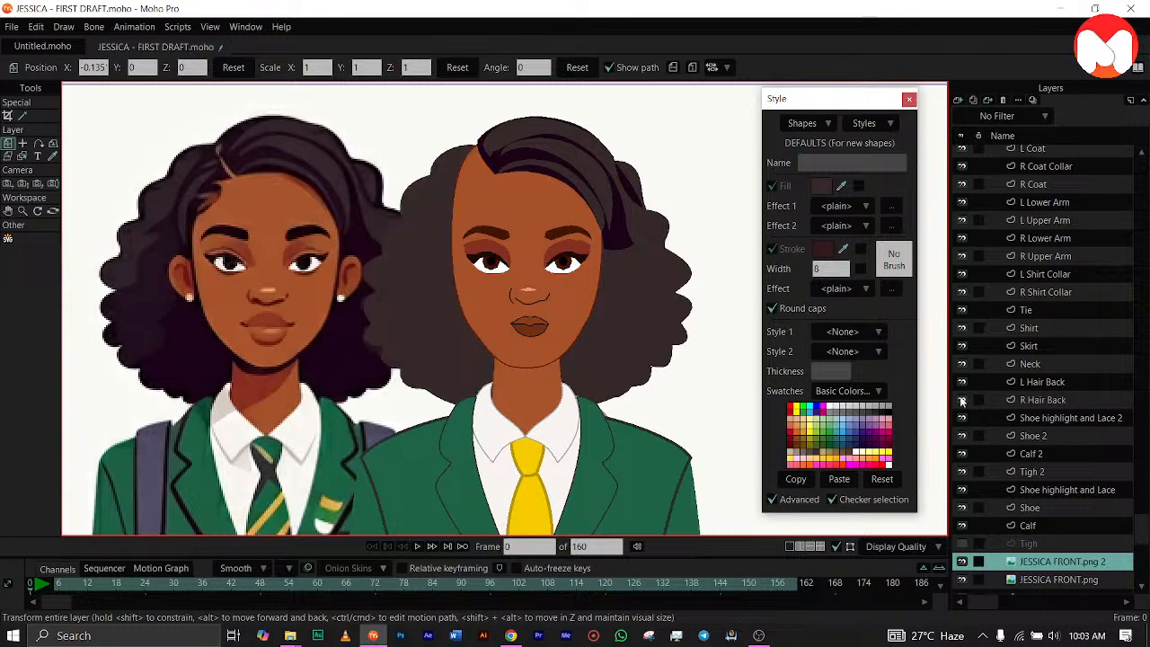
pyautogui.click(1023, 399)
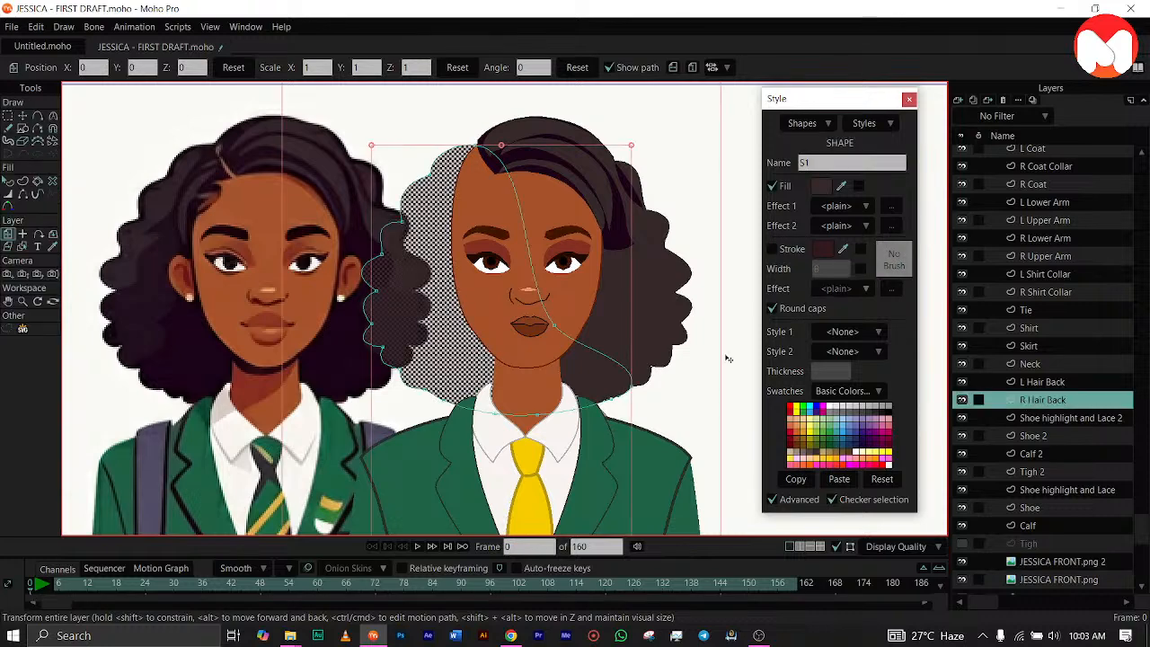
pyautogui.click(8, 181)
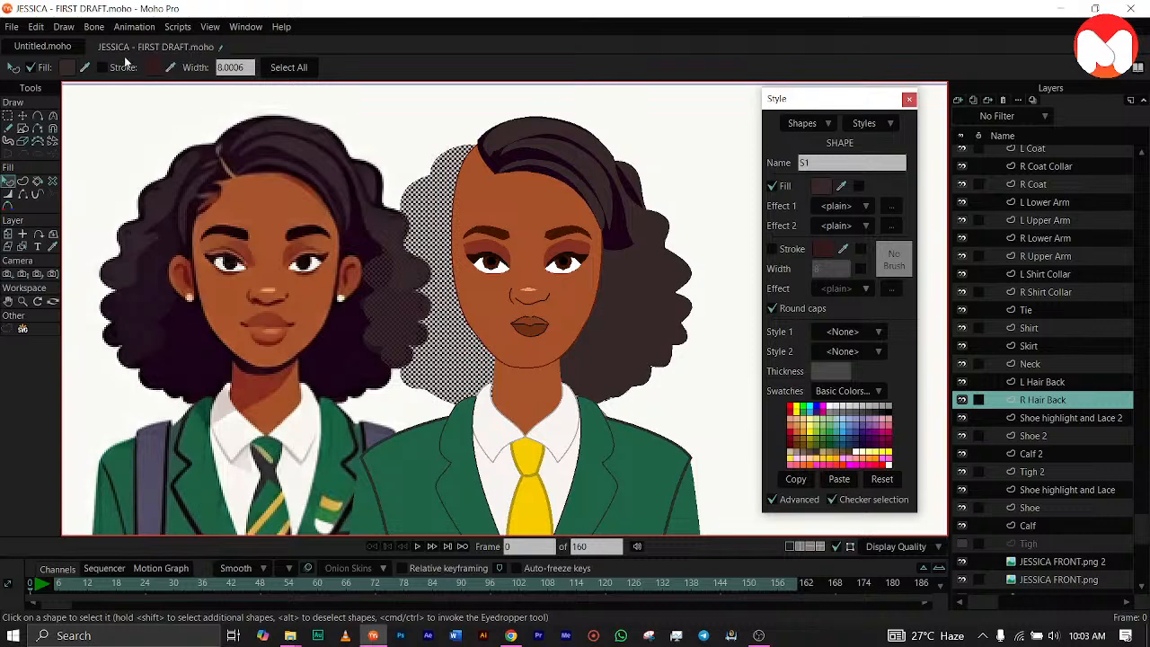
pyautogui.keyDown('ctrl'); pyautogui.click(178, 311); pyautogui.keyUp('ctrl')
pyautogui.click(386, 141)
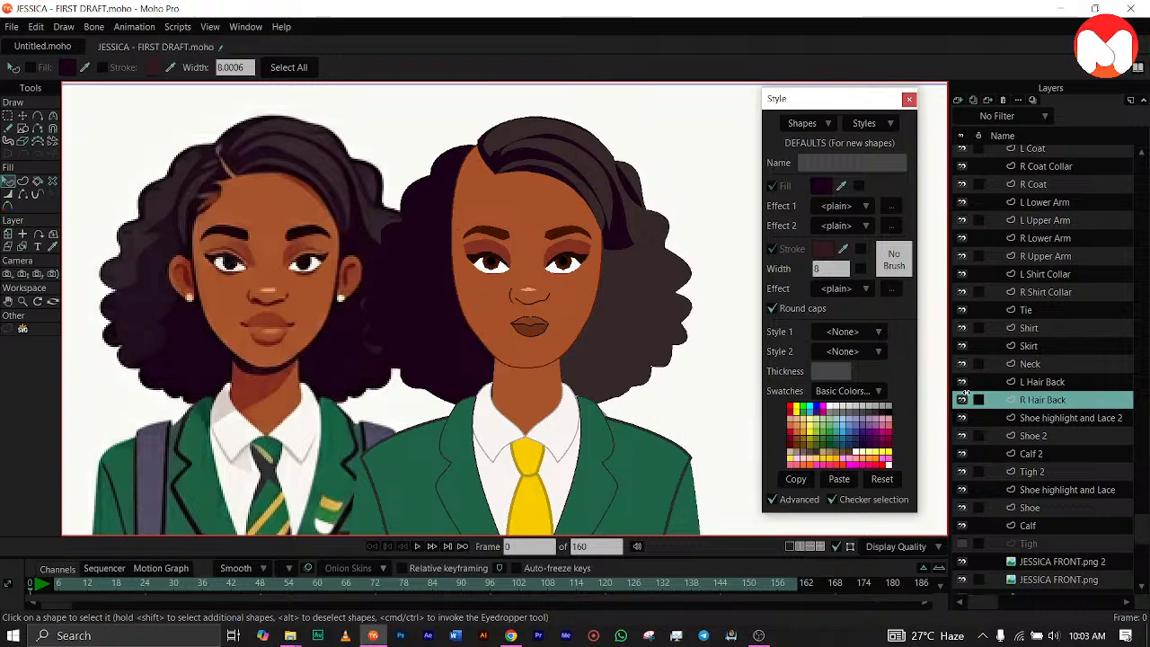
# Recolour the L Hair Back shape with the same dark hair colour from the reference copy.
pyautogui.click(1042, 383)
pyautogui.click(663, 328)
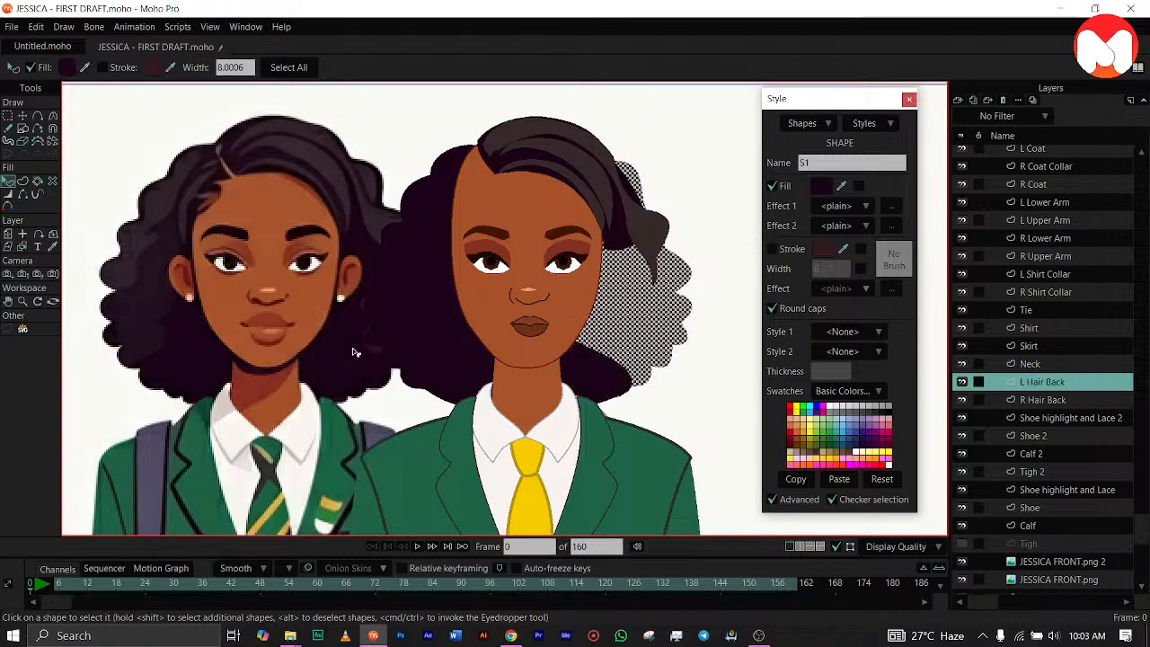
pyautogui.click(674, 157)
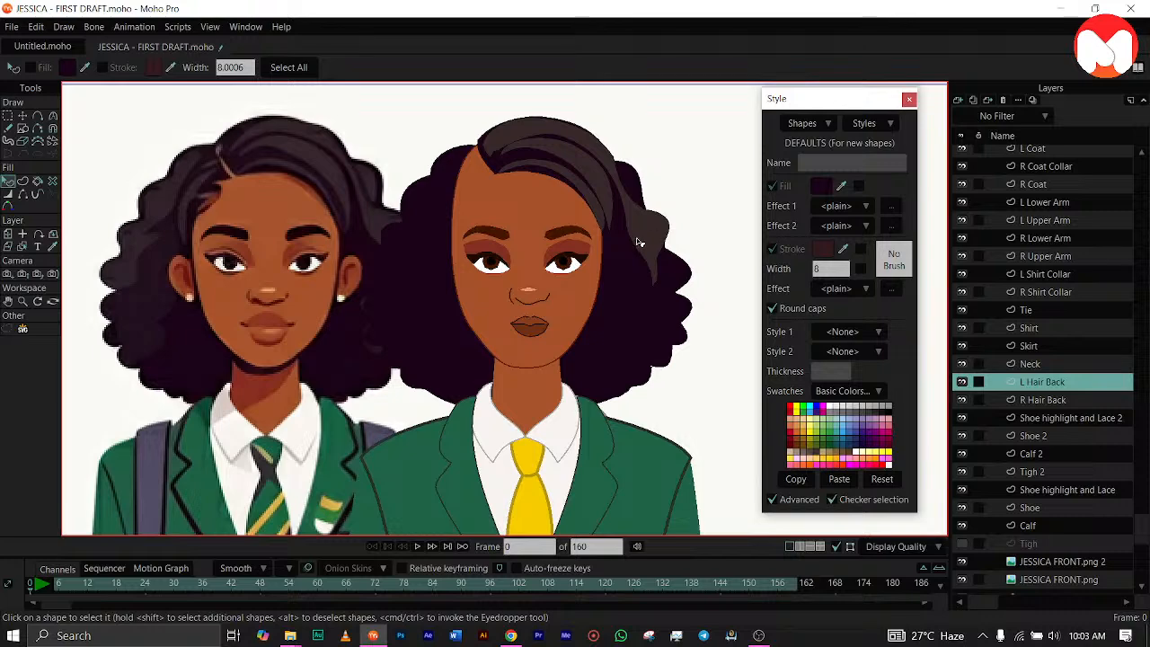
# Move JESSICA FRONT.png 2 farther from the drawn character, to X about -0.189, so the two stand clear of each other.
pyautogui.scroll(-2, 572, 306)
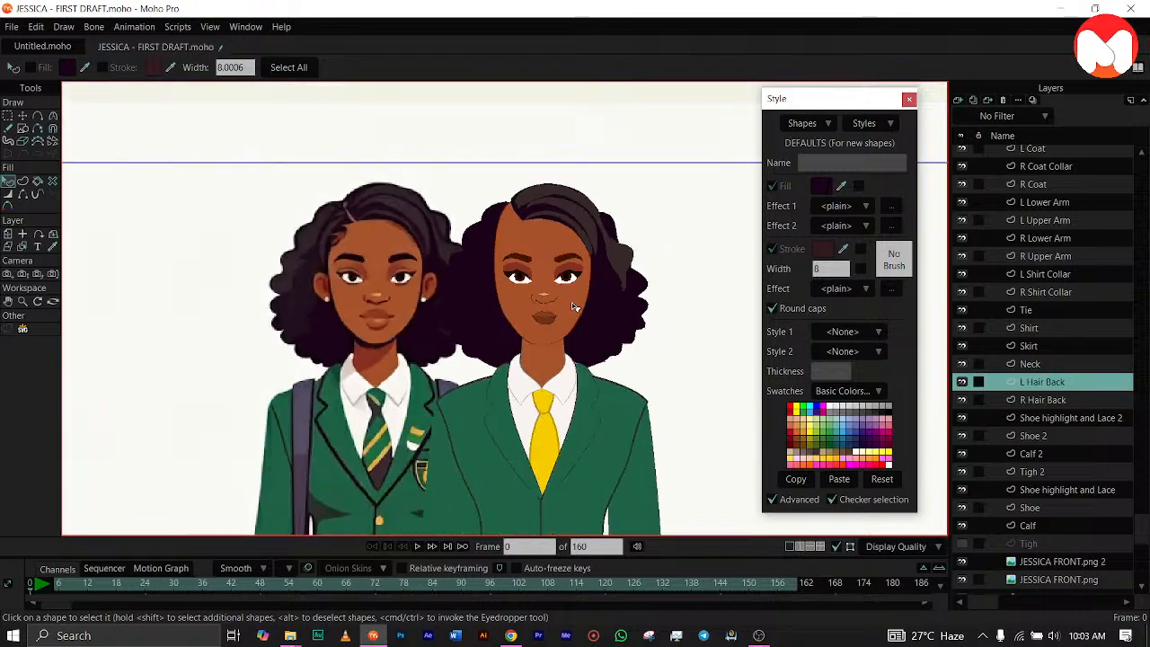
pyautogui.scroll(1, 572, 305)
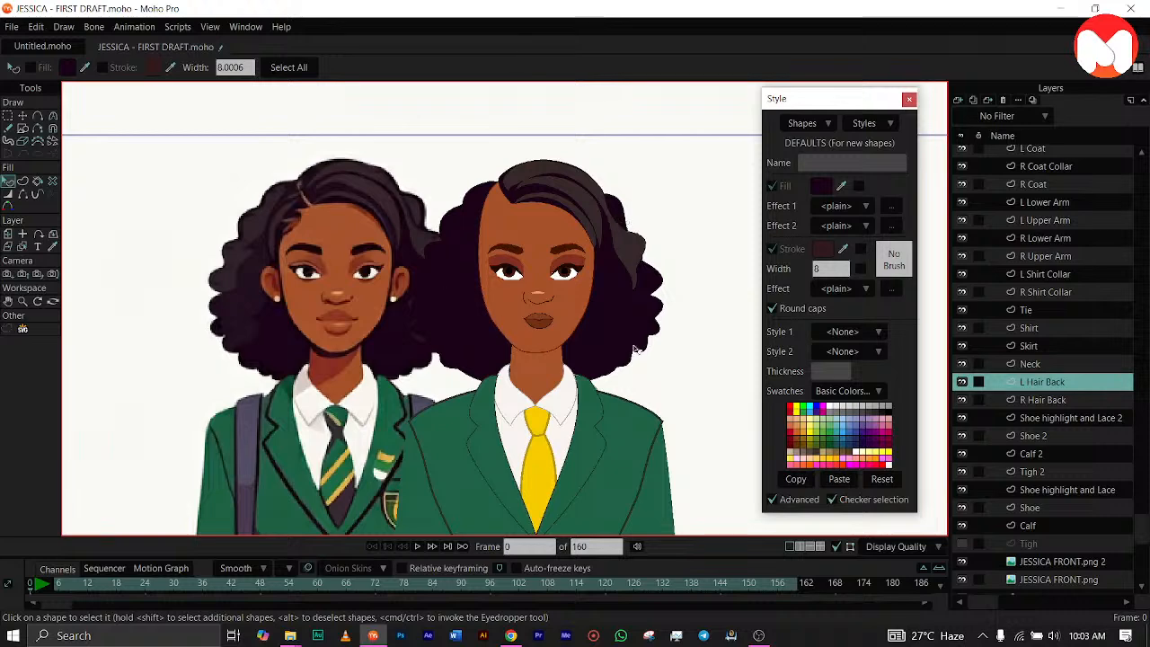
pyautogui.click(1038, 561)
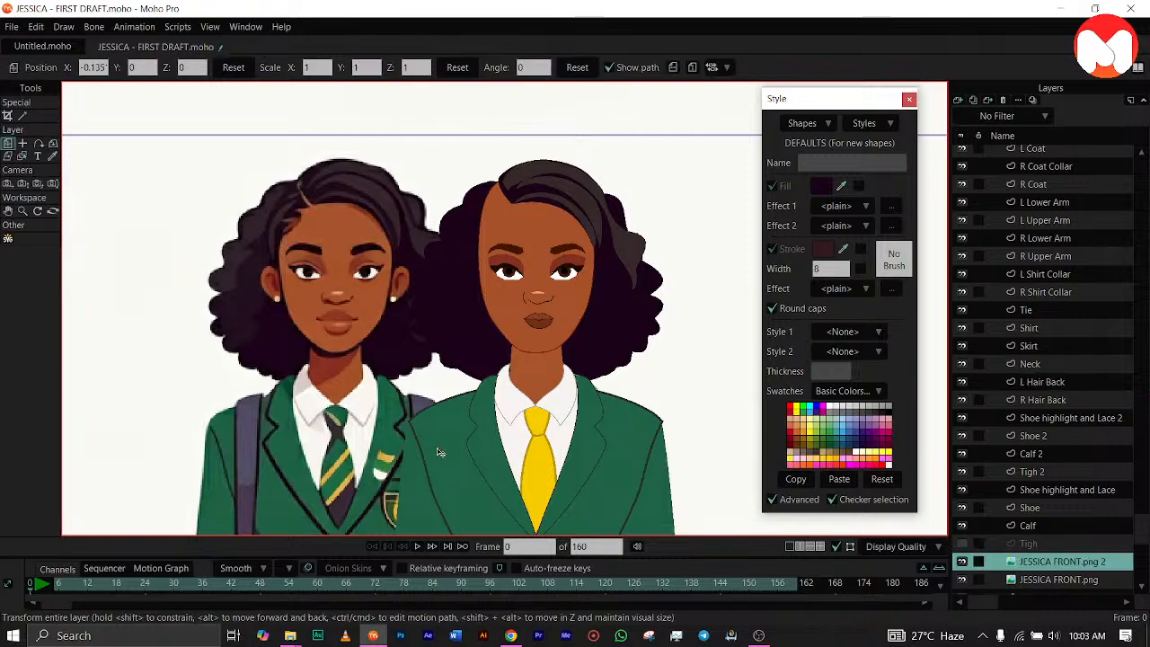
pyautogui.moveTo(337, 376); pyautogui.dragTo(255, 377)
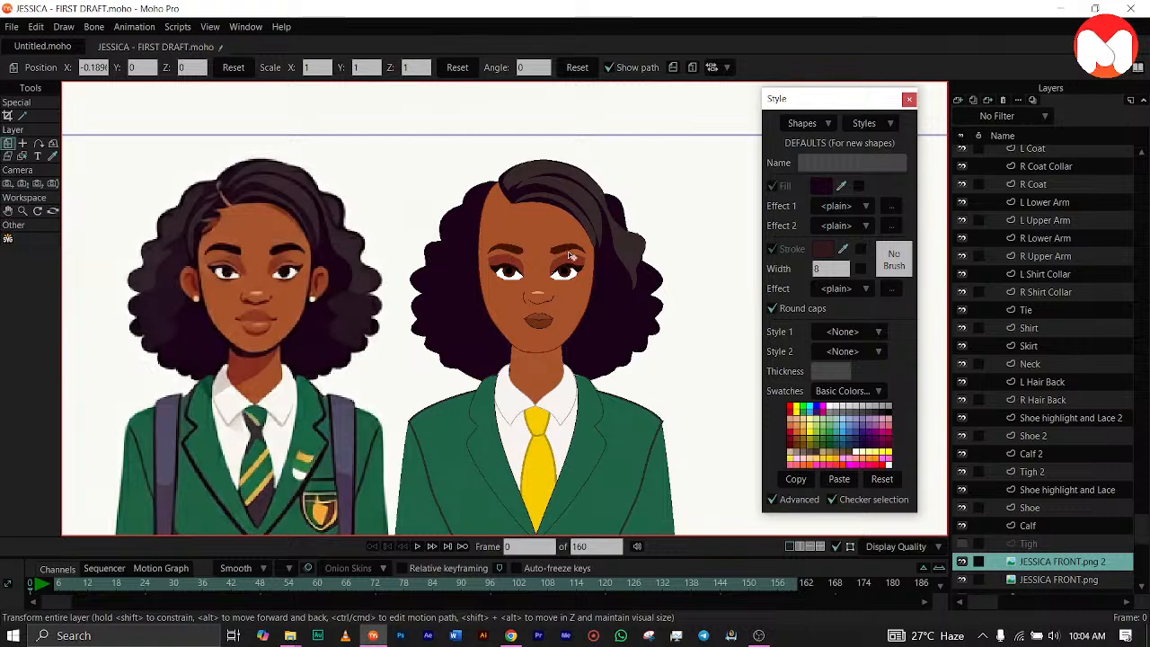
pyautogui.moveTo(601, 342); pyautogui.dragTo(626, 331)
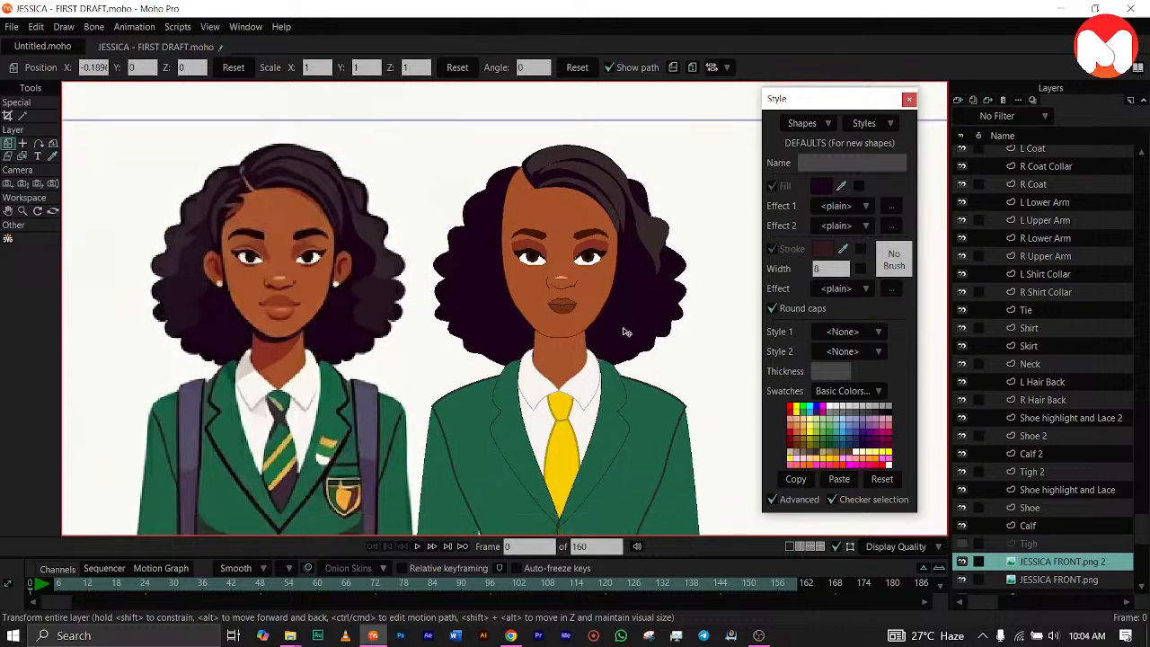
# Delete the two hidden imported SVG hair layers, hair-style-shape-svgrepo and long-female-dark-hair-svgrepo.
pyautogui.scroll(5, 1078, 324)
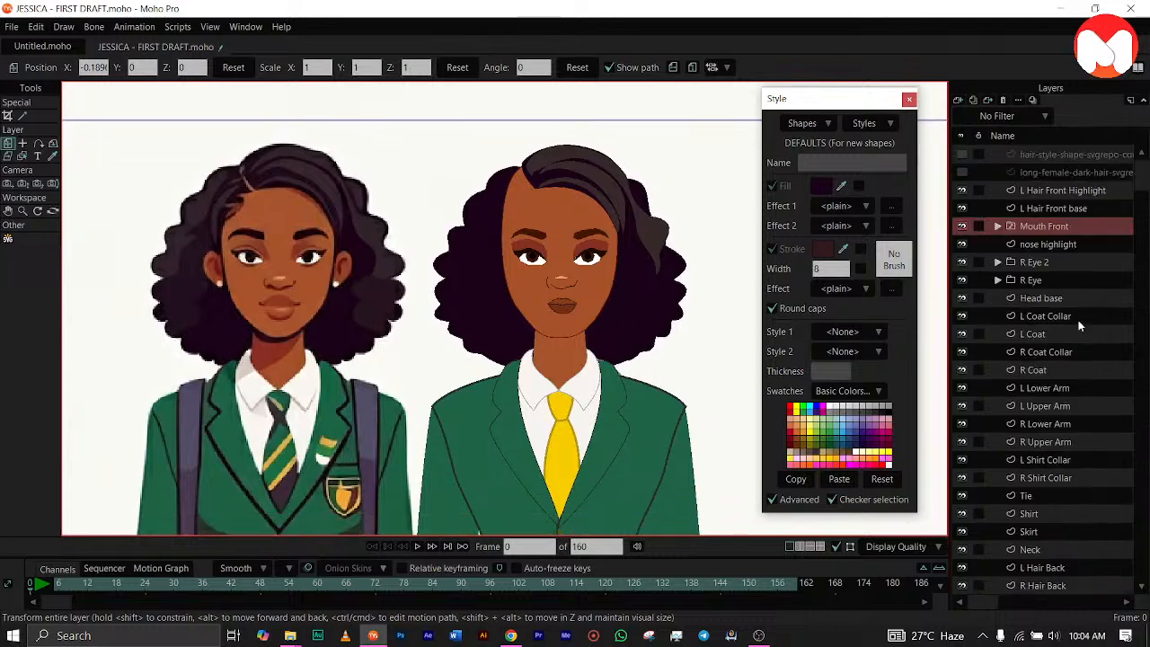
pyautogui.click(962, 171)
pyautogui.click(962, 171)
pyautogui.click(961, 154)
pyautogui.click(962, 154)
pyautogui.click(1038, 154)
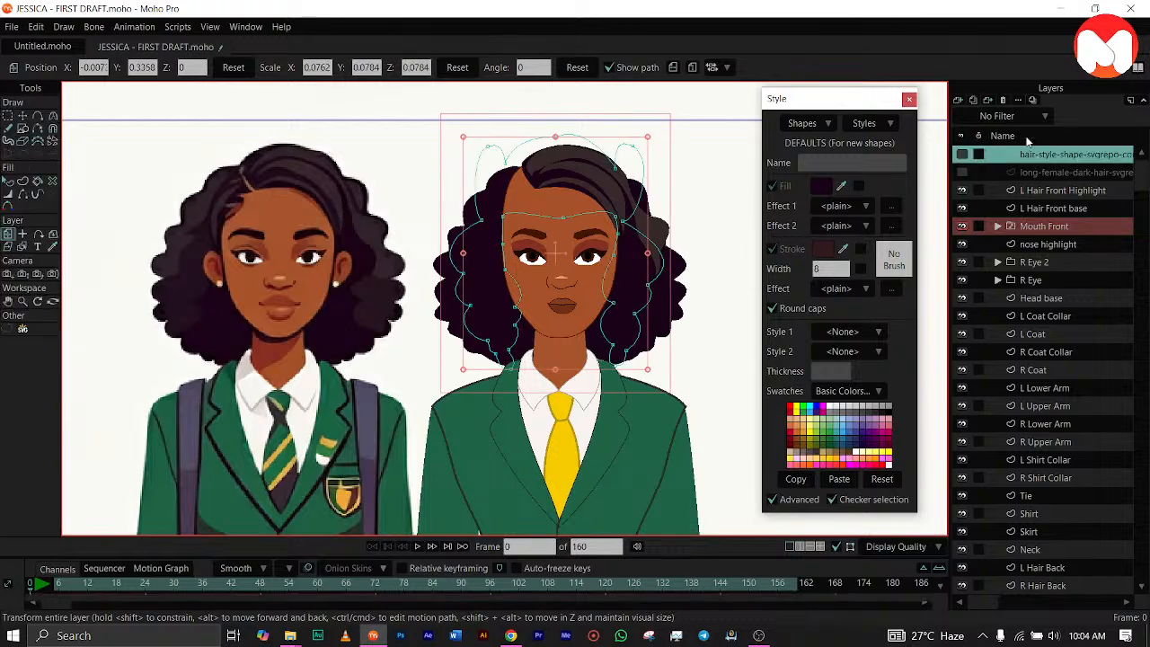
pyautogui.click(1003, 100)
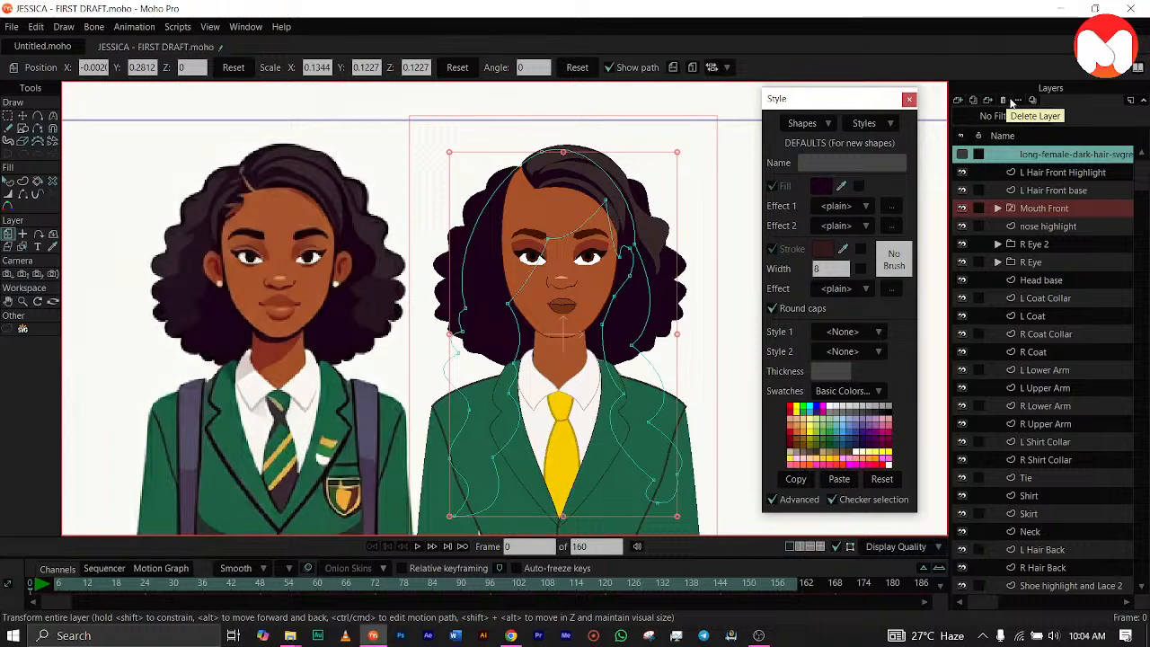
pyautogui.click(1011, 102)
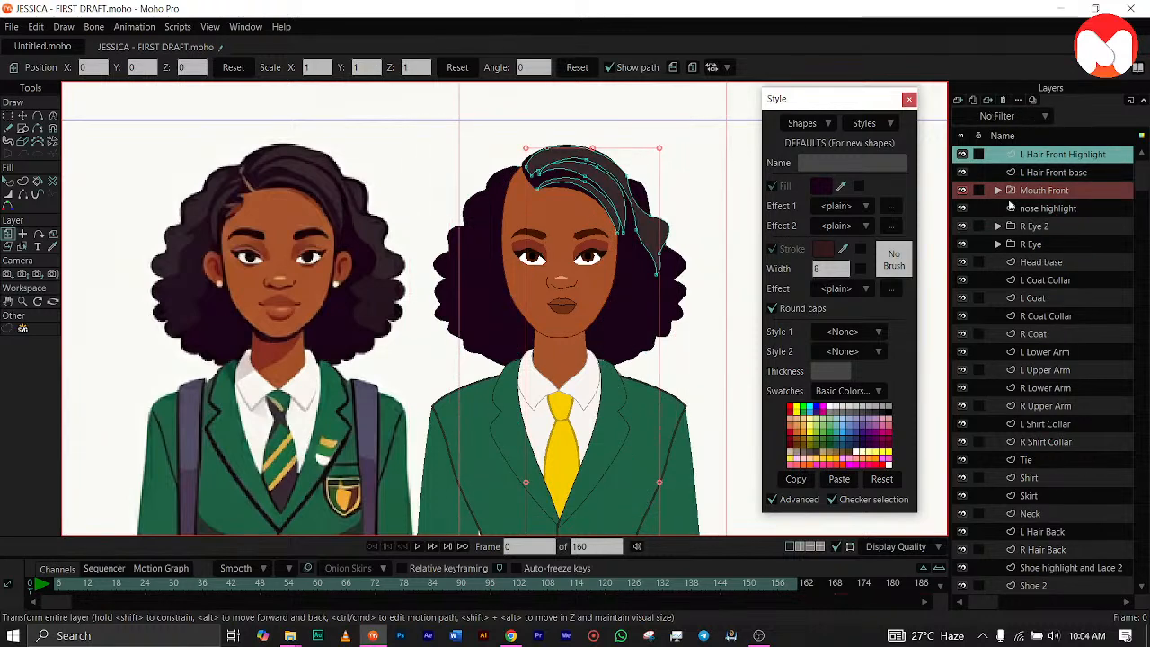
# Make the hidden Tigh layer visible so the character's missing upper leg shows.
pyautogui.scroll(-5, 1016, 243)
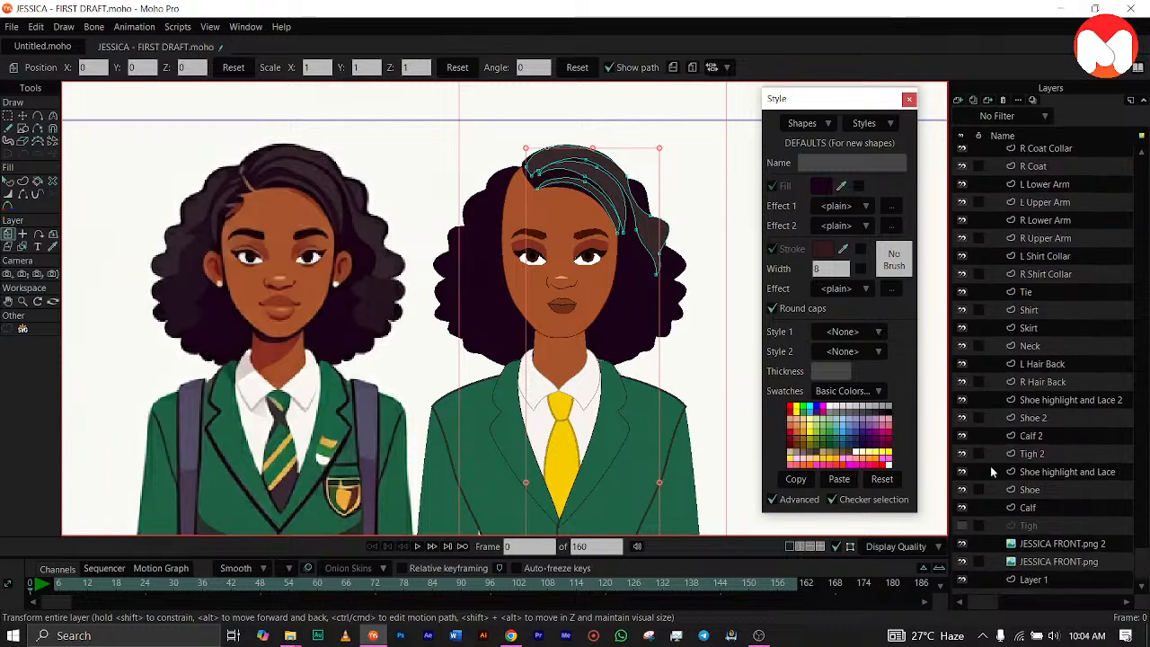
pyautogui.scroll(-10, 738, 434)
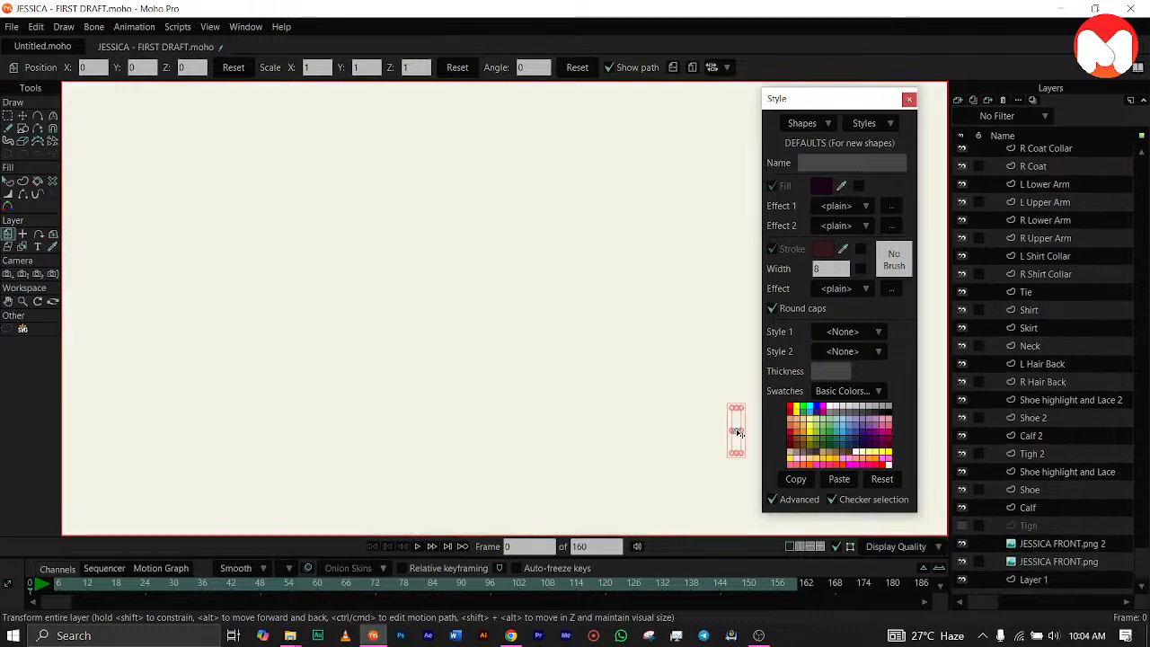
pyautogui.scroll(2, 738, 434)
pyautogui.scroll(3, 738, 434)
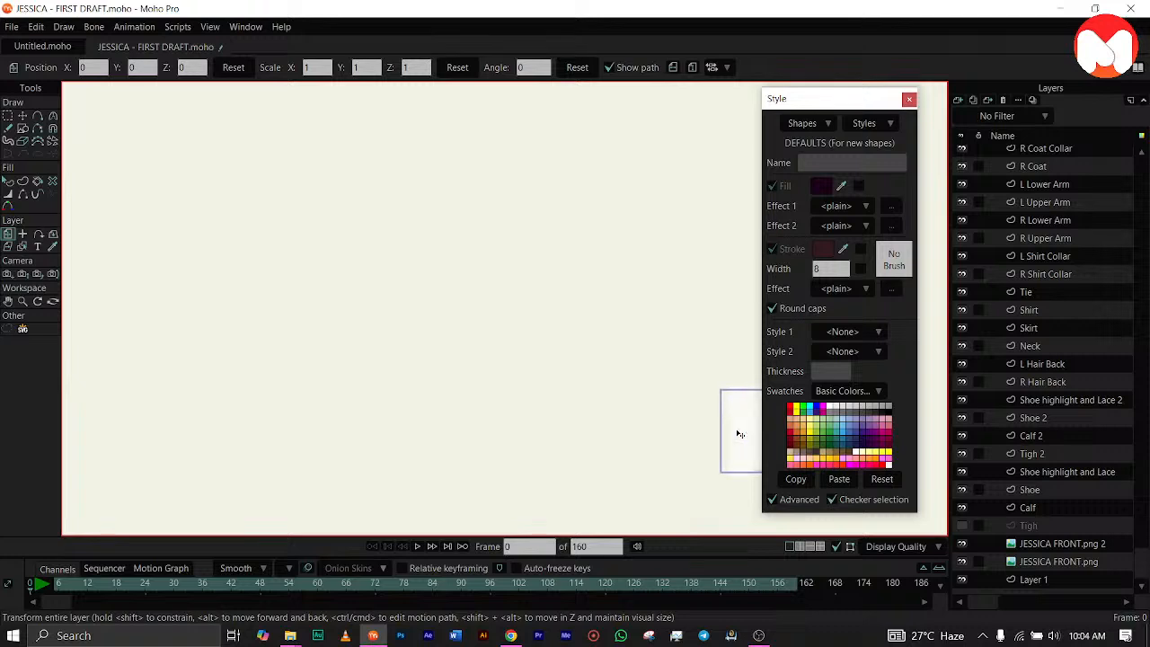
pyautogui.moveTo(739, 431); pyautogui.dragTo(478, 421)
pyautogui.scroll(5, 478, 424)
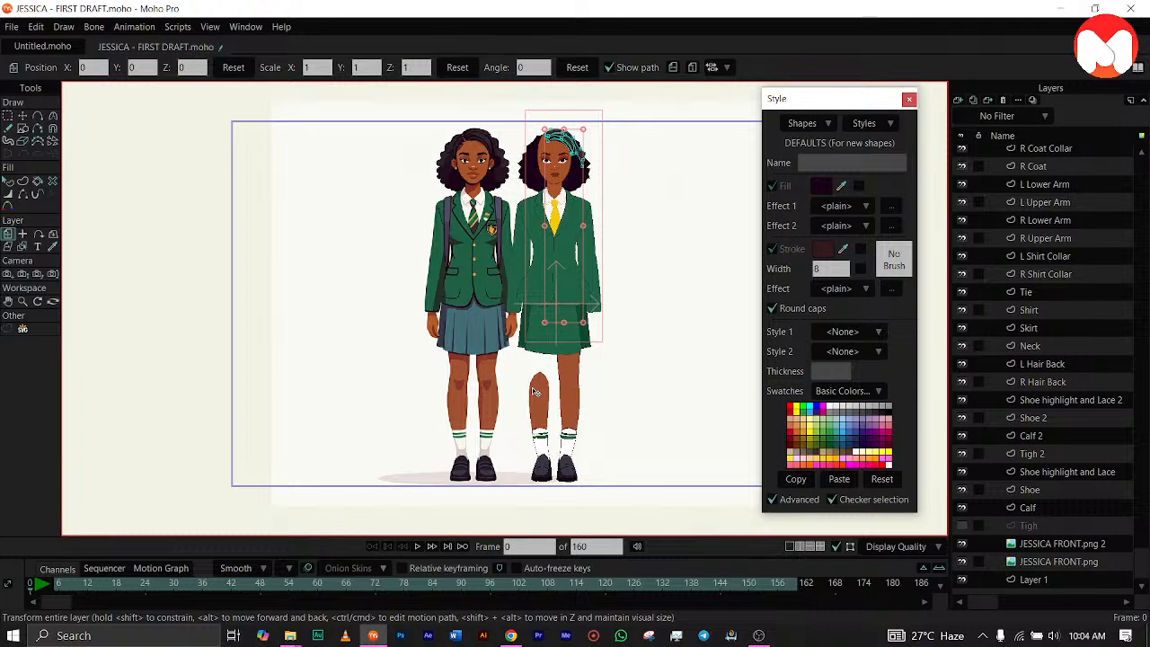
pyautogui.click(962, 525)
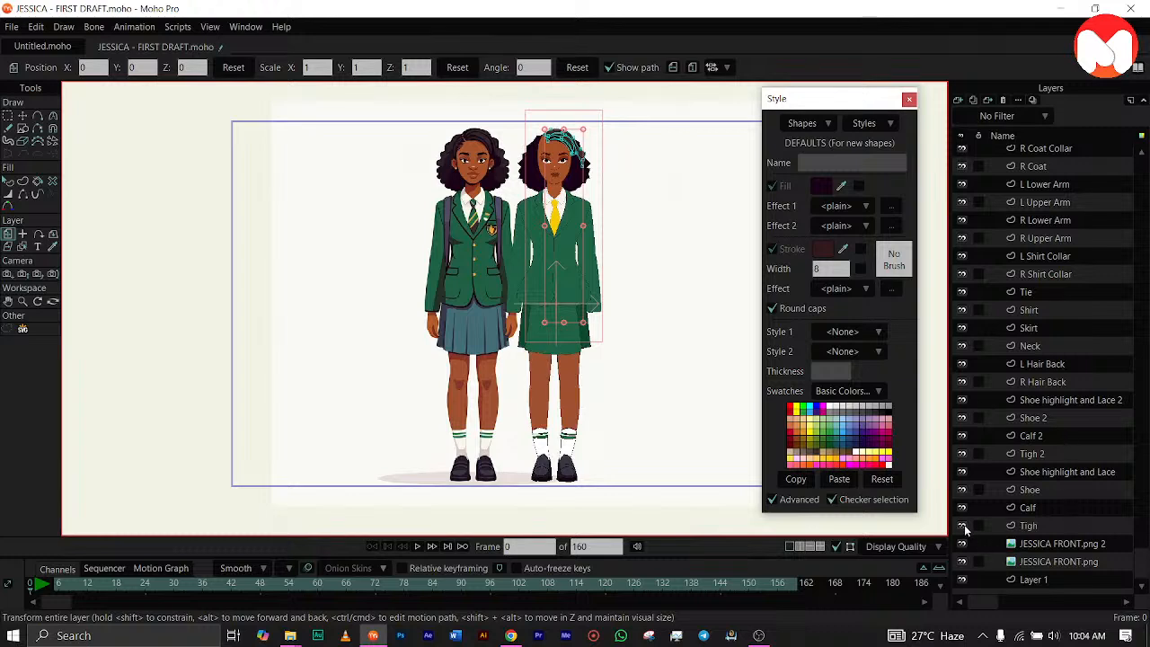
# Compare the drawn character's uniform, face and hair with the reference copy beside it and look through the layer list.
pyautogui.moveTo(660, 360); pyautogui.dragTo(659, 436)
pyautogui.scroll(4, 555, 311)
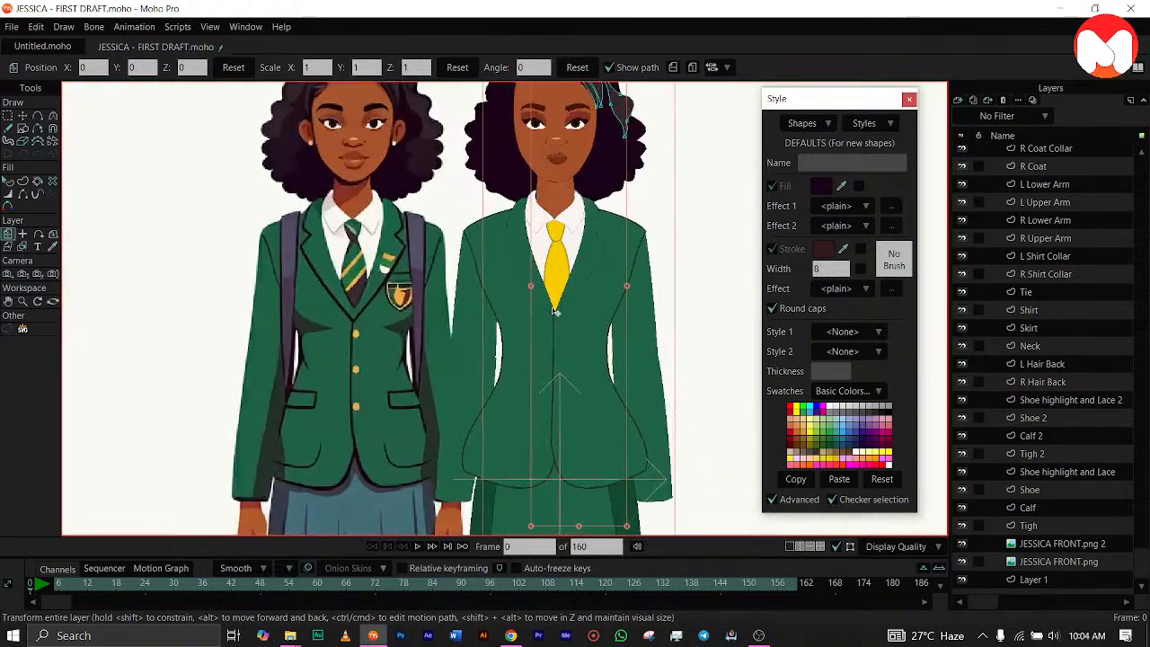
pyautogui.moveTo(555, 311); pyautogui.dragTo(506, 446)
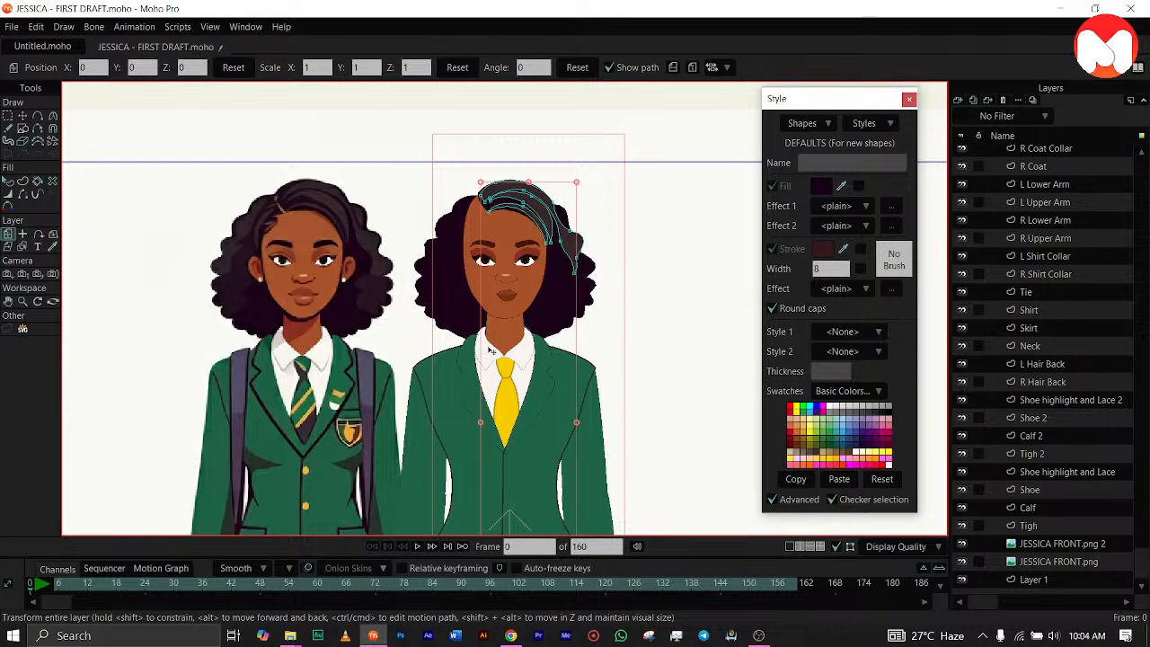
pyautogui.scroll(3, 491, 350)
pyautogui.moveTo(492, 351); pyautogui.dragTo(551, 366)
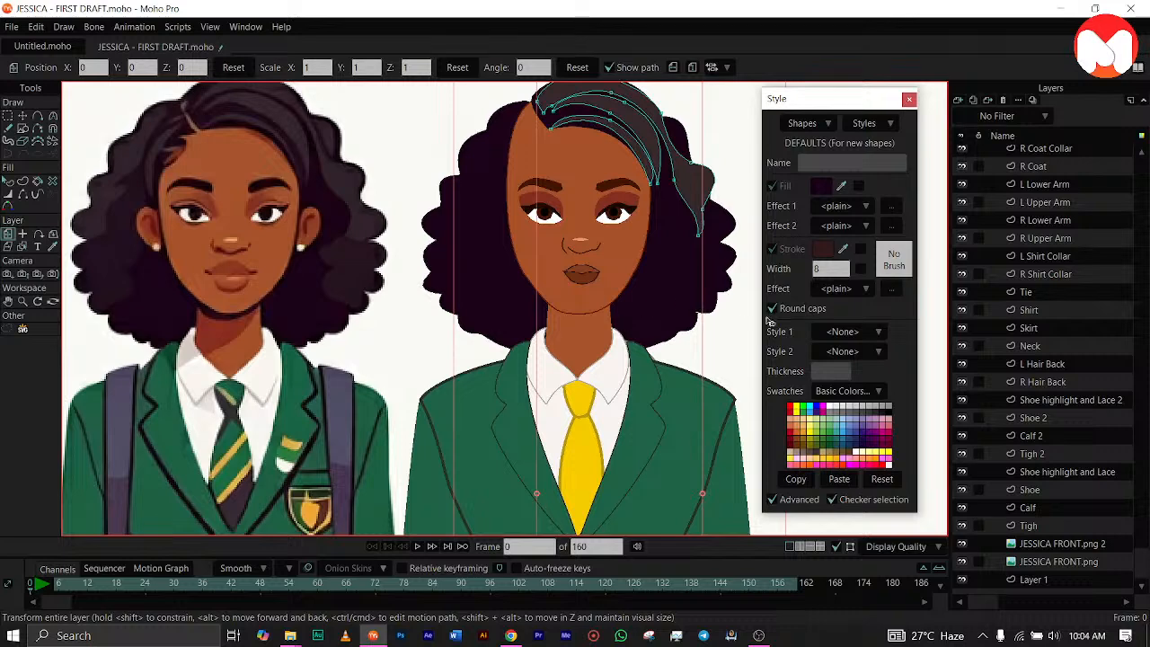
pyautogui.moveTo(648, 272); pyautogui.dragTo(636, 341)
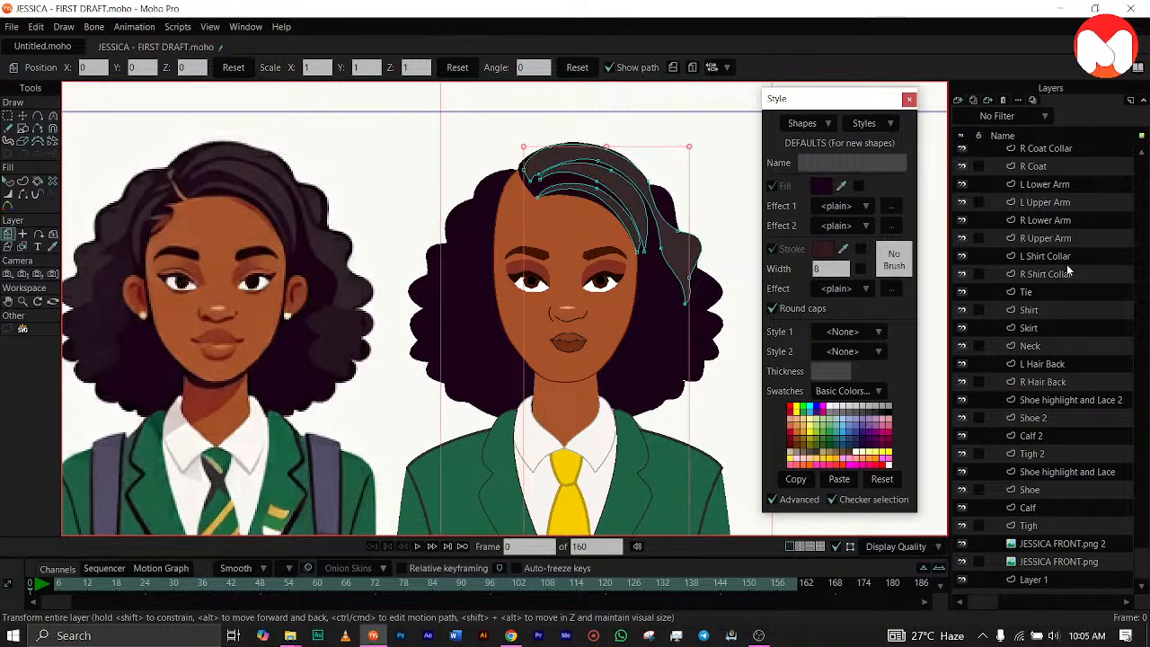
pyautogui.scroll(5, 1069, 270)
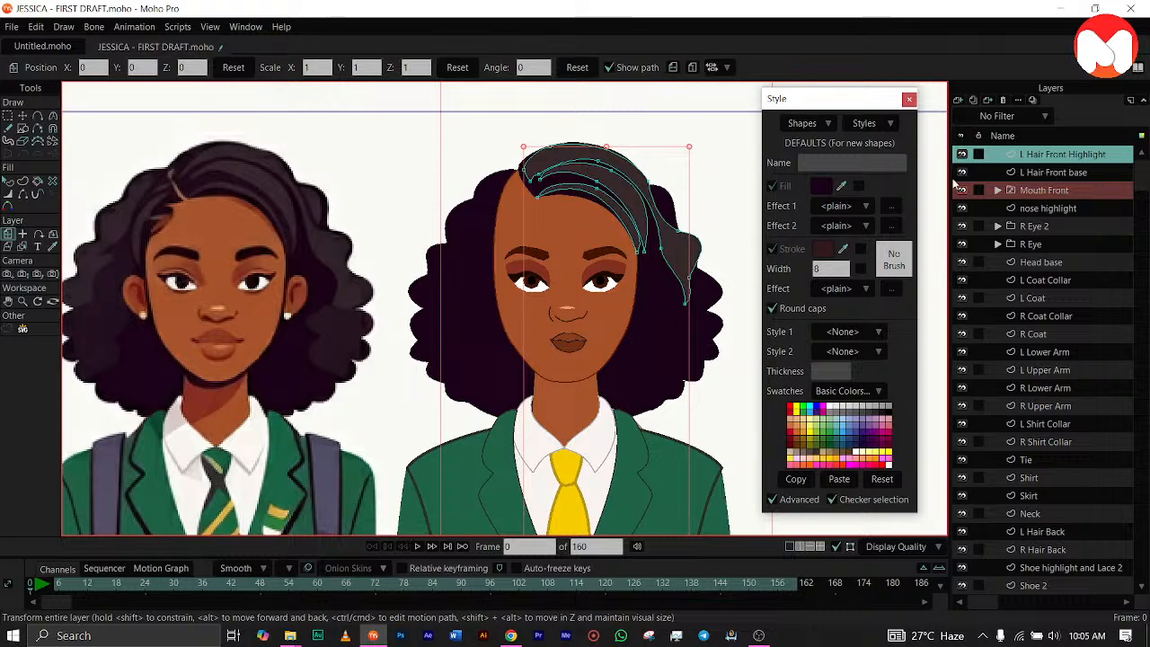
pyautogui.click(8, 181)
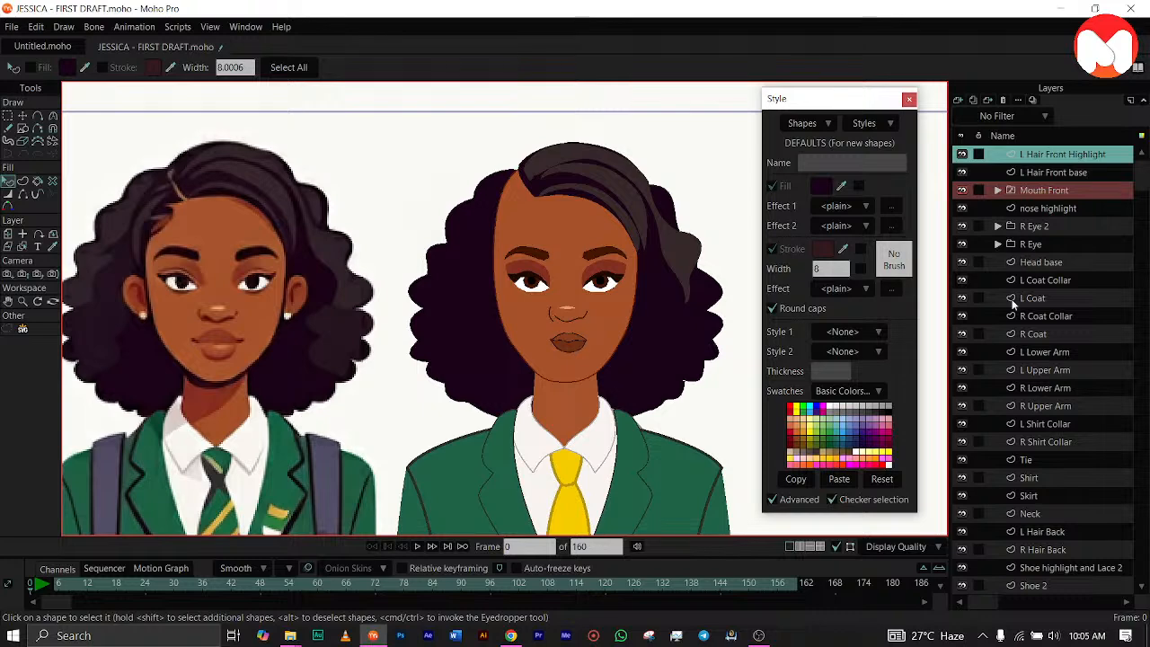
pyautogui.scroll(-3, 1033, 419)
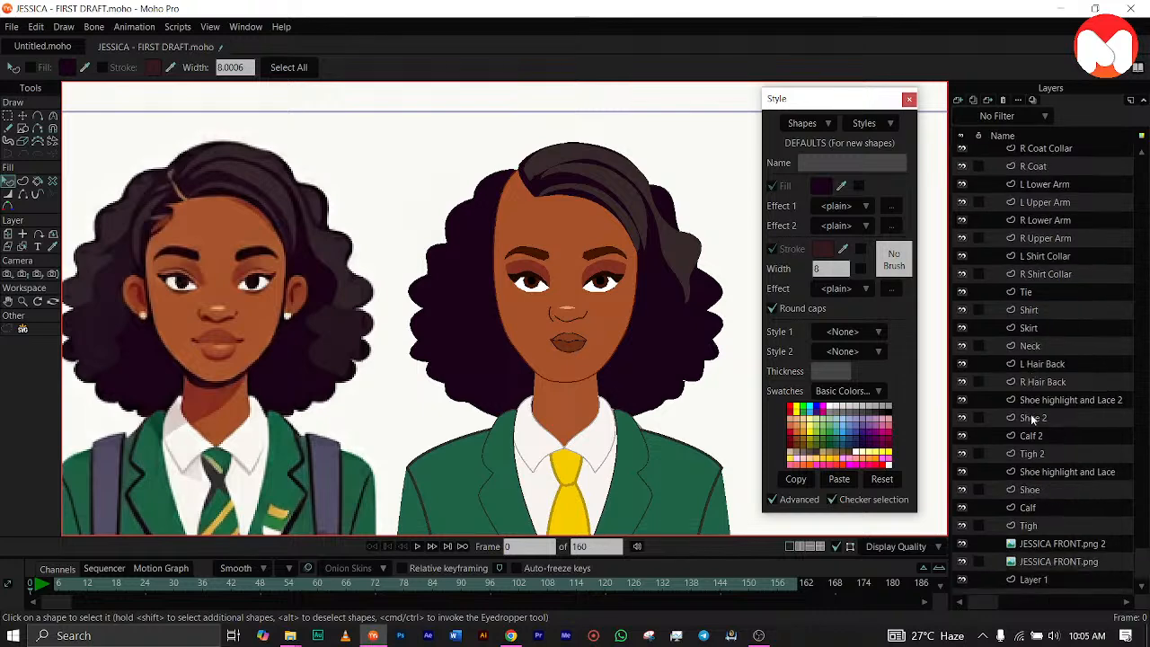
pyautogui.scroll(3, 1033, 418)
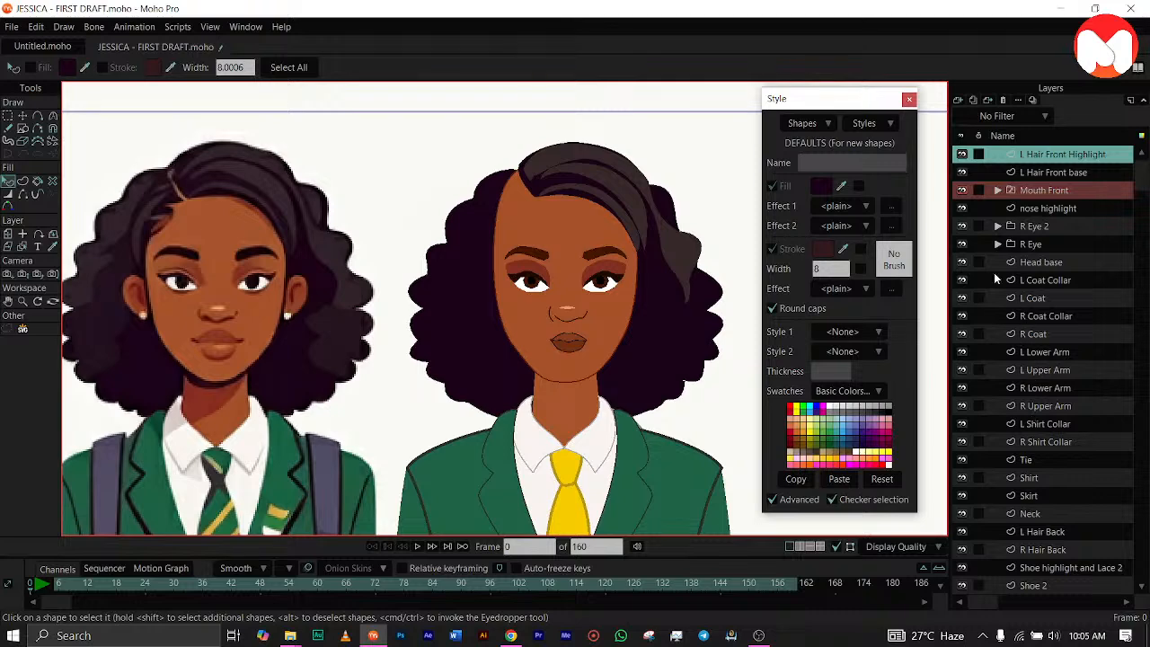
# Hide the Head base, R Hair Back and L Hair Back layers to clear the view of the reference.
pyautogui.click(964, 262)
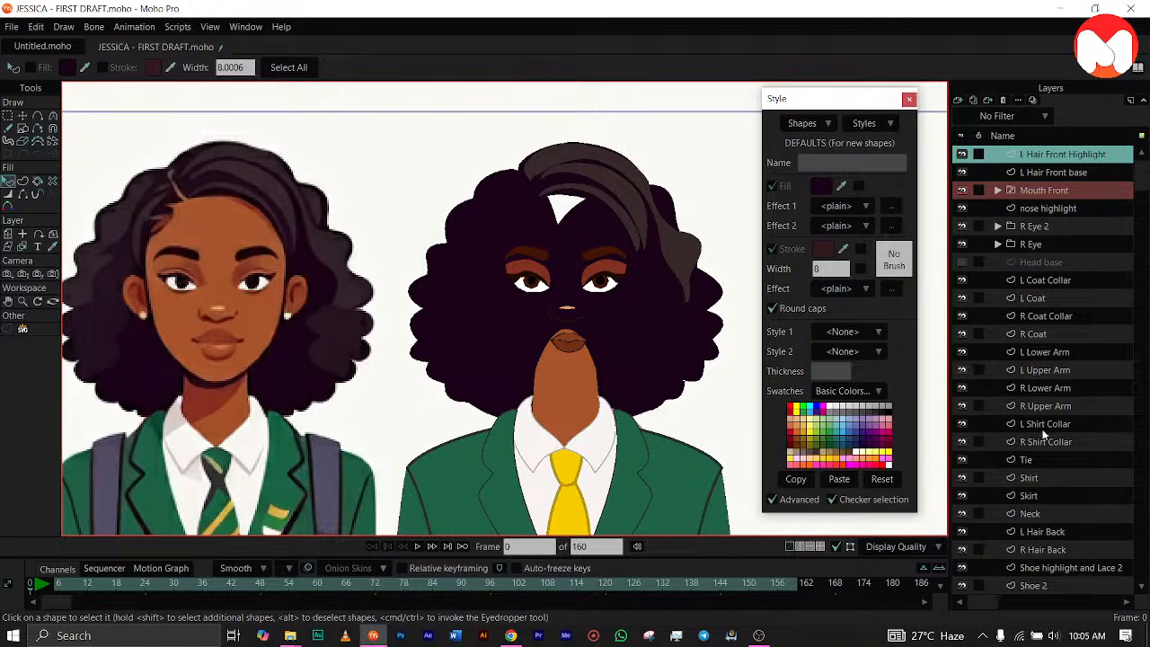
pyautogui.scroll(-2, 1046, 436)
pyautogui.scroll(-2, 1045, 440)
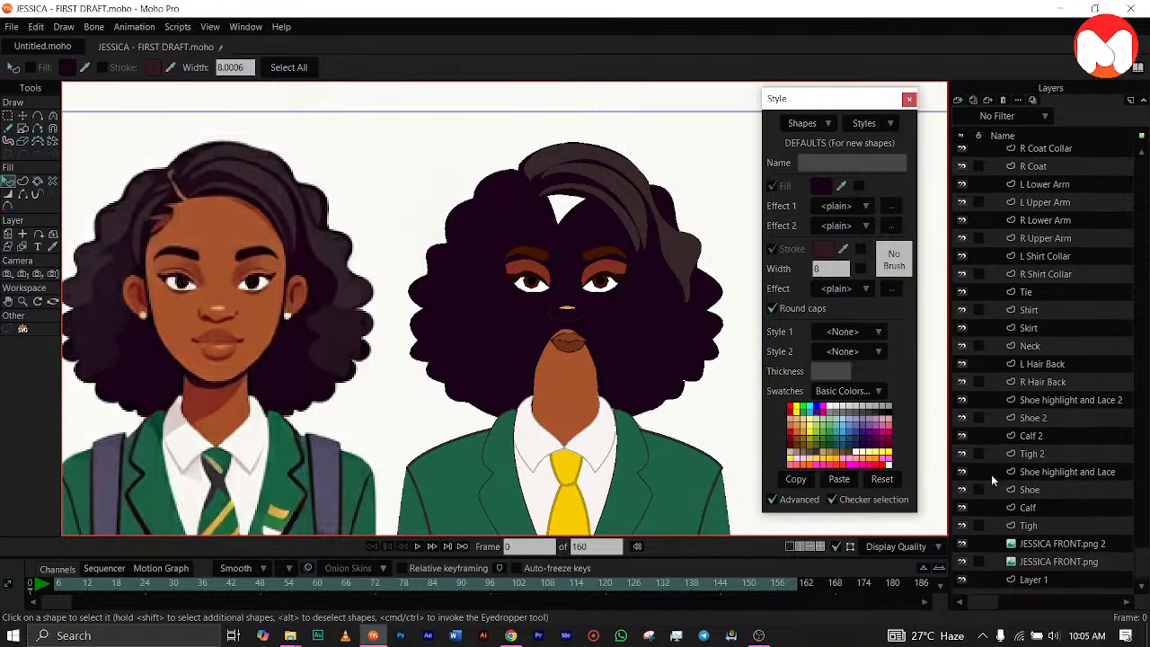
pyautogui.click(960, 381)
pyautogui.click(961, 364)
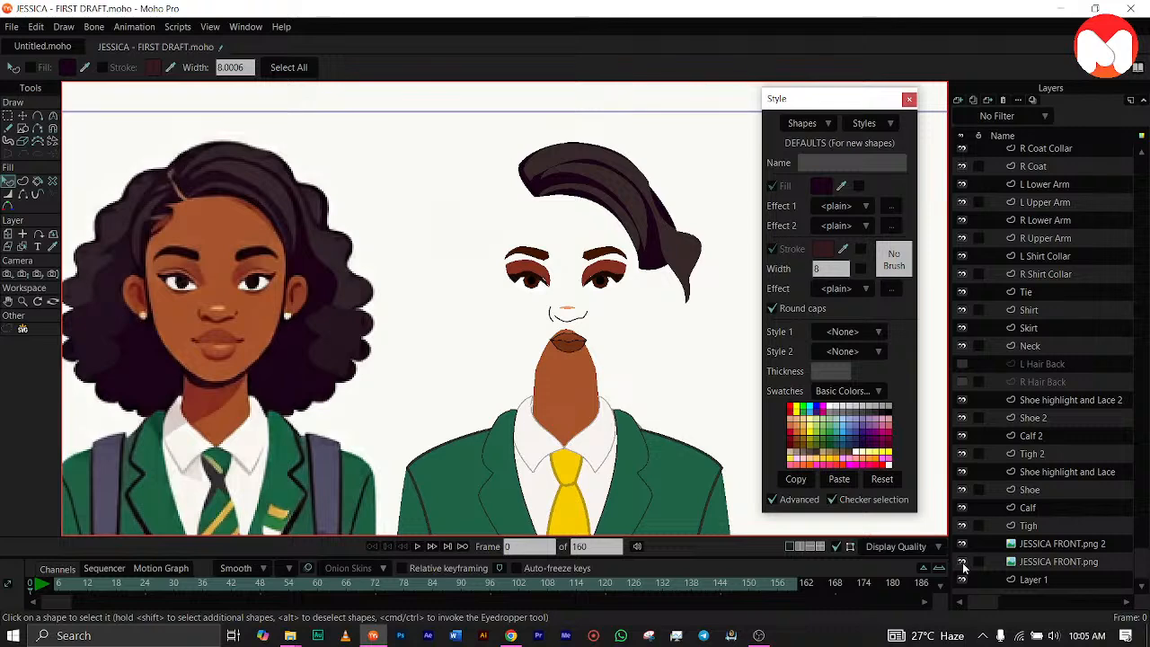
# Select the JESSICA FRONT.png layer and hide JESSICA FRONT.png 2, leaving only the original reference behind the character.
pyautogui.click(1020, 564)
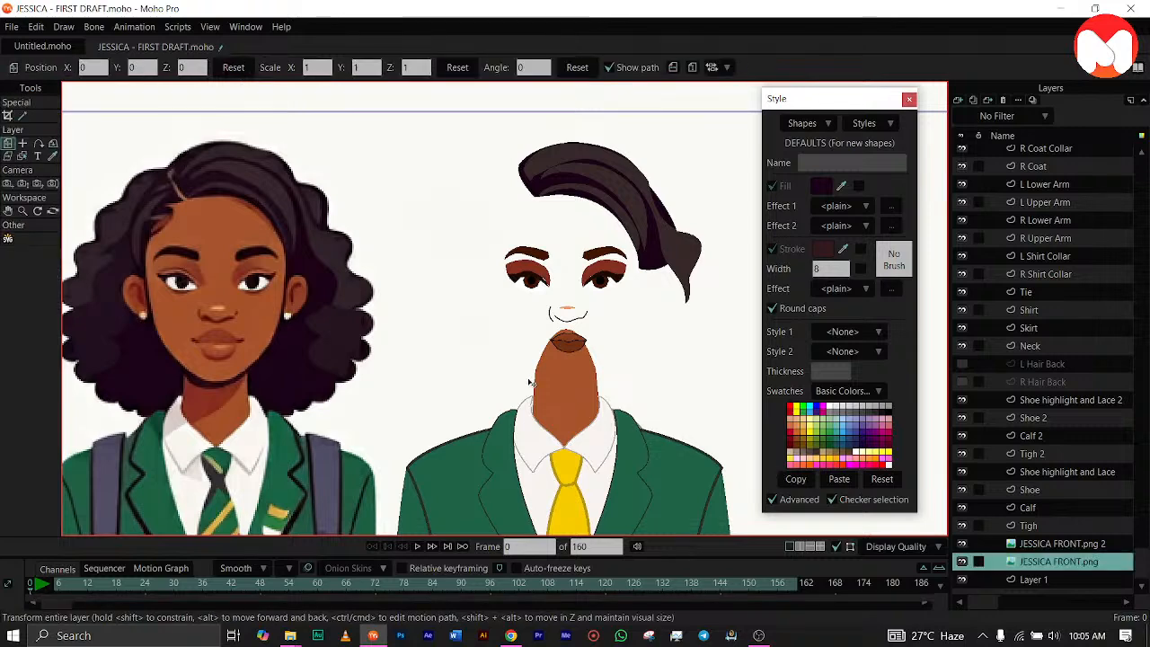
pyautogui.scroll(-3, 530, 382)
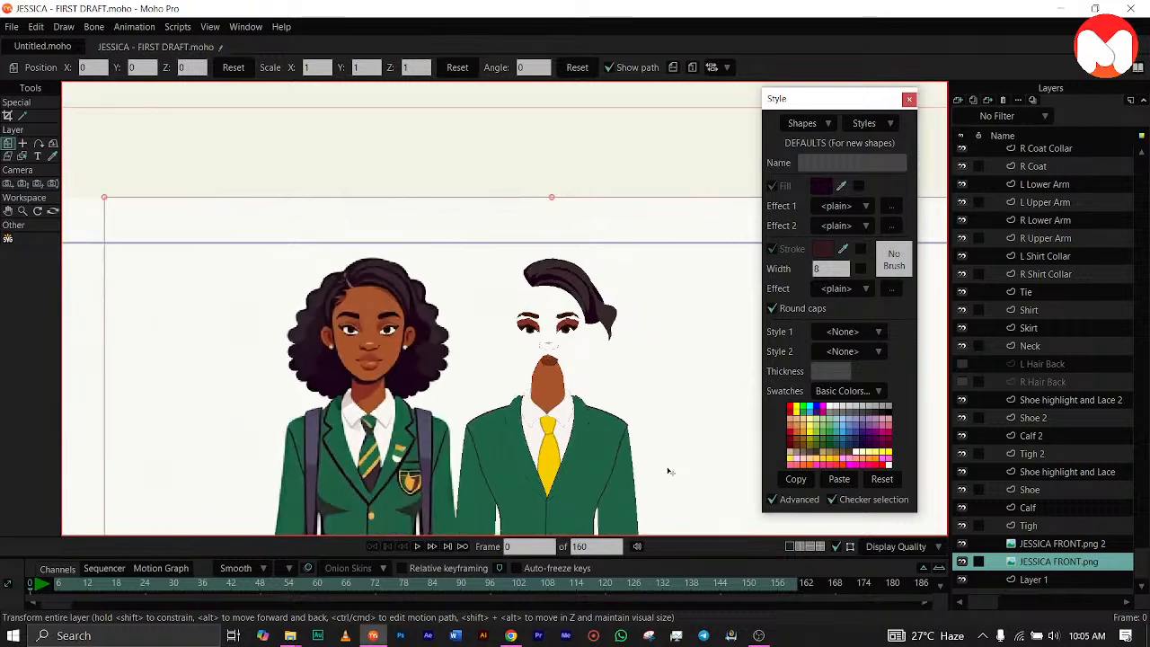
pyautogui.scroll(-3, 567, 472)
pyautogui.moveTo(565, 466); pyautogui.dragTo(561, 256)
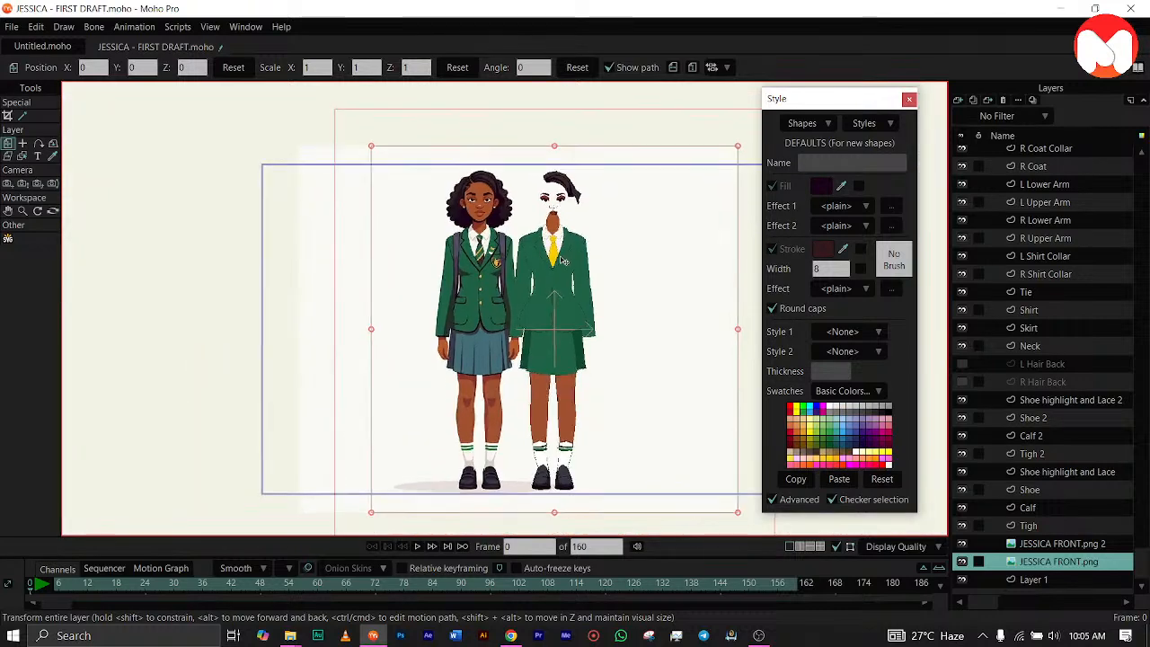
pyautogui.click(962, 543)
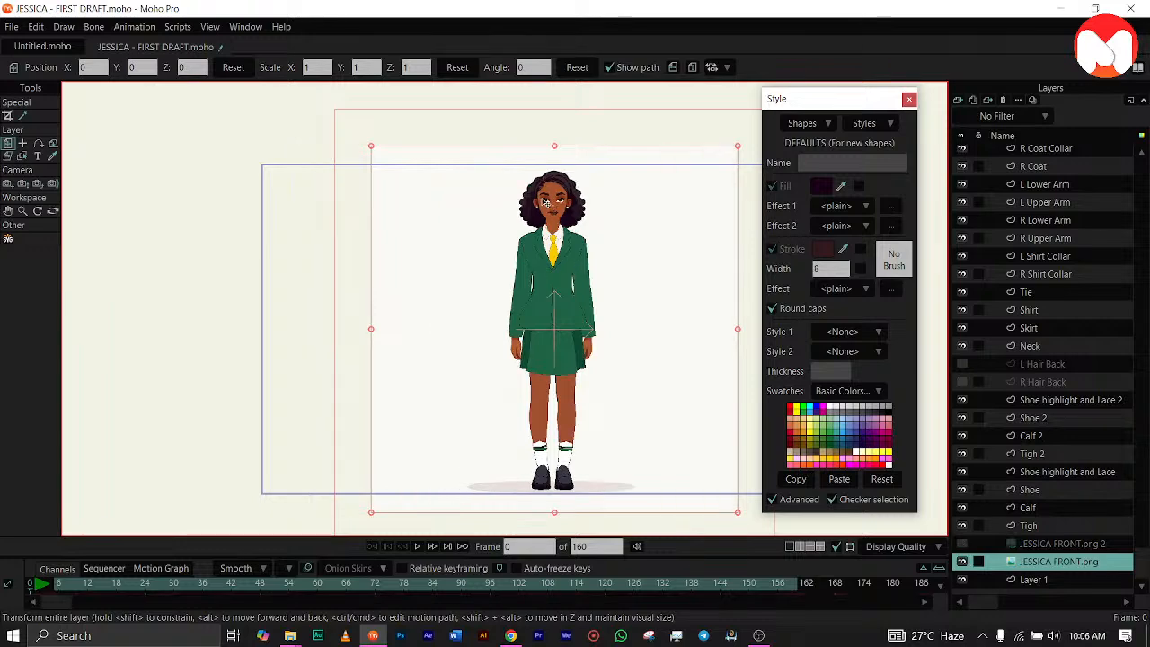
# Add a new vector layer directly above JESSICA FRONT.png for the remaining front hair section, keeping the default name.
pyautogui.scroll(5, 548, 208)
pyautogui.moveTo(544, 203); pyautogui.dragTo(530, 339)
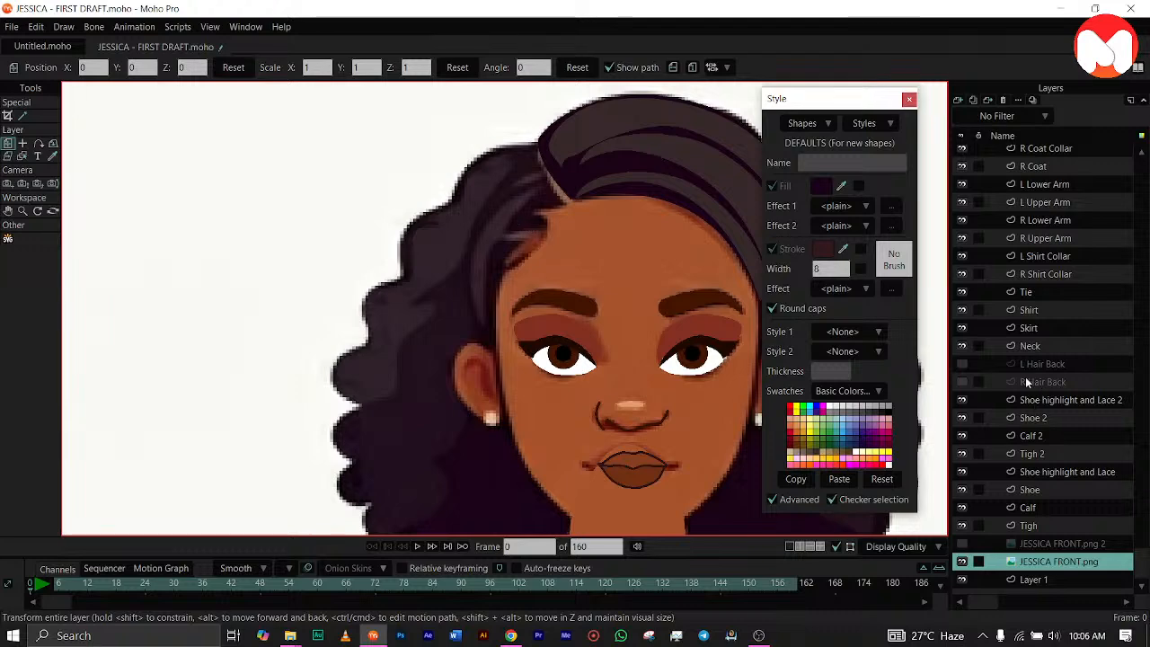
pyautogui.moveTo(650, 377); pyautogui.dragTo(537, 379)
pyautogui.scroll(3, 1041, 352)
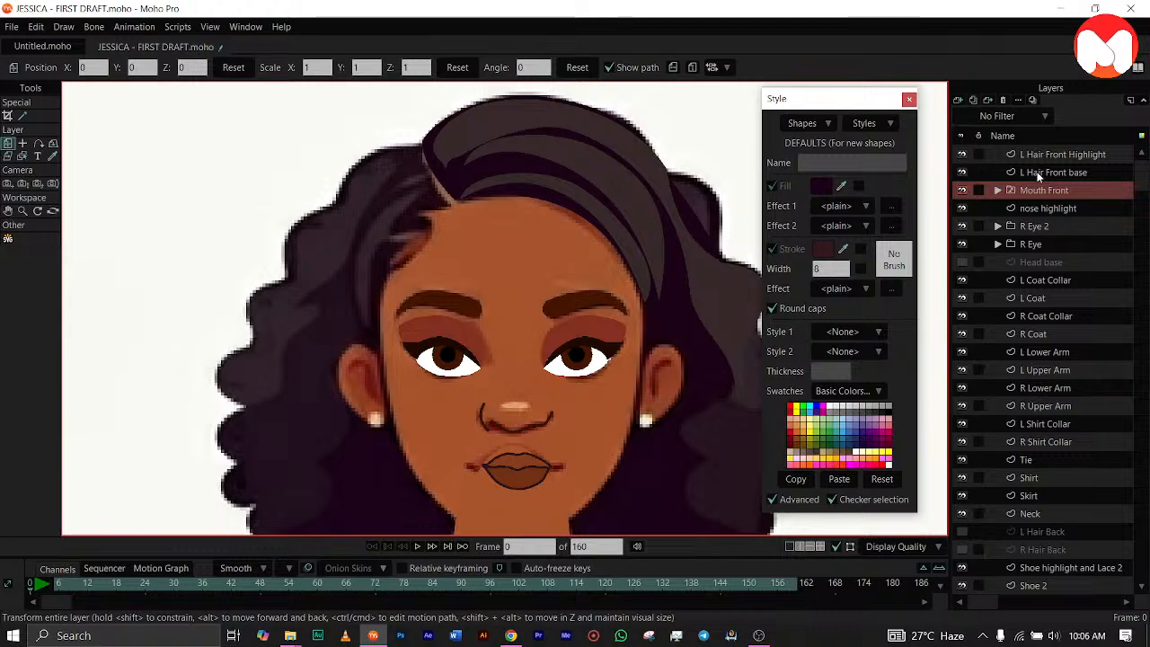
pyautogui.click(960, 101)
pyautogui.click(967, 114)
pyautogui.press('Return')
# Trace the front hair from the parting to the character's right ear as a closed outline and adjust its curves to the reference.
pyautogui.click(38, 116)
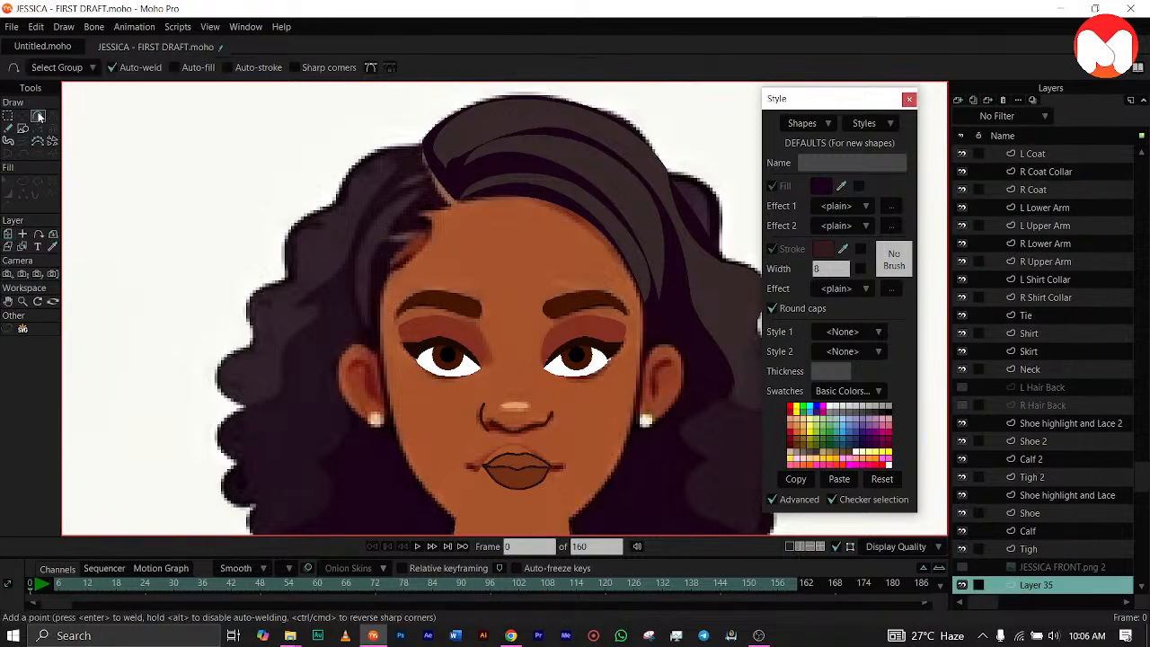
pyautogui.moveTo(418, 145)
pyautogui.mouseDown()
pyautogui.moveTo(443, 224)
pyautogui.moveTo(447, 205)
pyautogui.moveTo(386, 256)
pyautogui.moveTo(376, 346)
pyautogui.moveTo(331, 320)
pyautogui.moveTo(300, 336)
pyautogui.moveTo(366, 280)
pyautogui.moveTo(353, 261)
pyautogui.moveTo(378, 172)
pyautogui.moveTo(416, 145)
pyautogui.mouseUp()
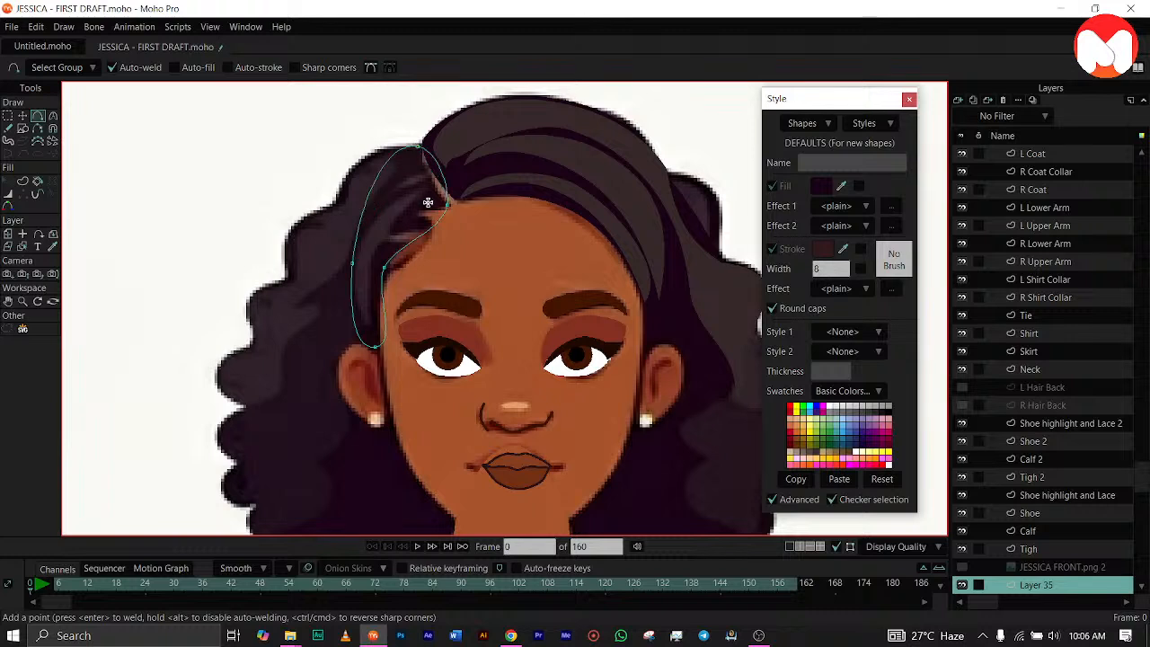
pyautogui.press('c')
pyautogui.moveTo(451, 185)
pyautogui.mouseDown()
pyautogui.moveTo(437, 195)
pyautogui.moveTo(433, 166)
pyautogui.moveTo(435, 182)
pyautogui.mouseUp()
pyautogui.moveTo(445, 229); pyautogui.dragTo(427, 211)
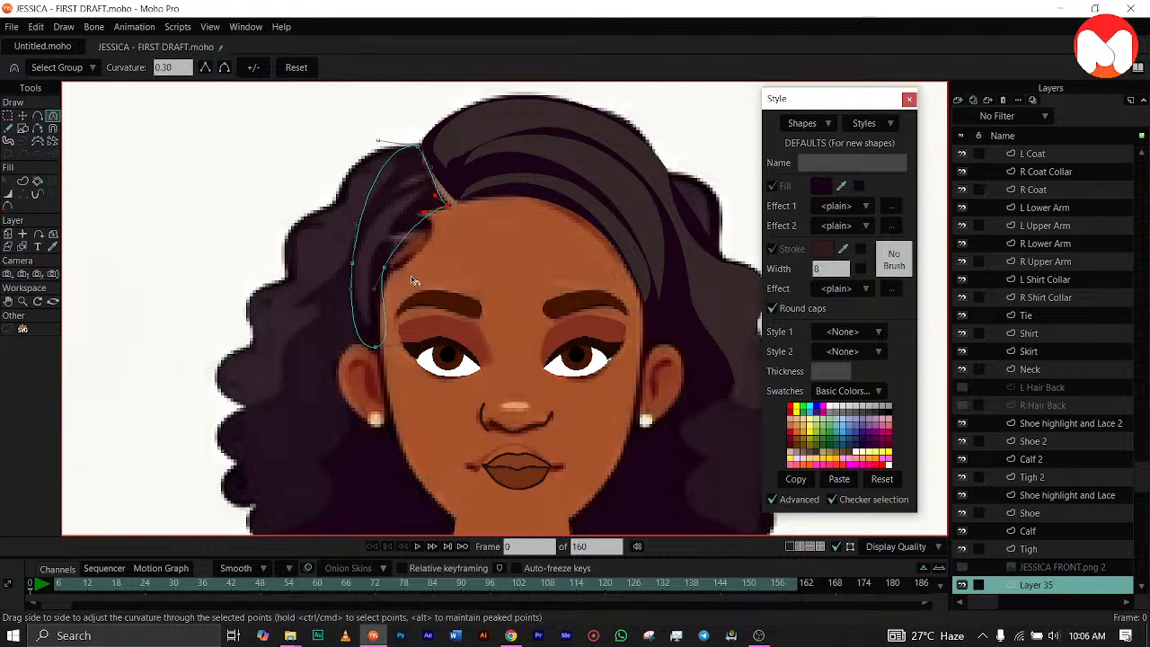
pyautogui.moveTo(399, 343); pyautogui.dragTo(352, 332)
pyautogui.moveTo(376, 138); pyautogui.dragTo(371, 164)
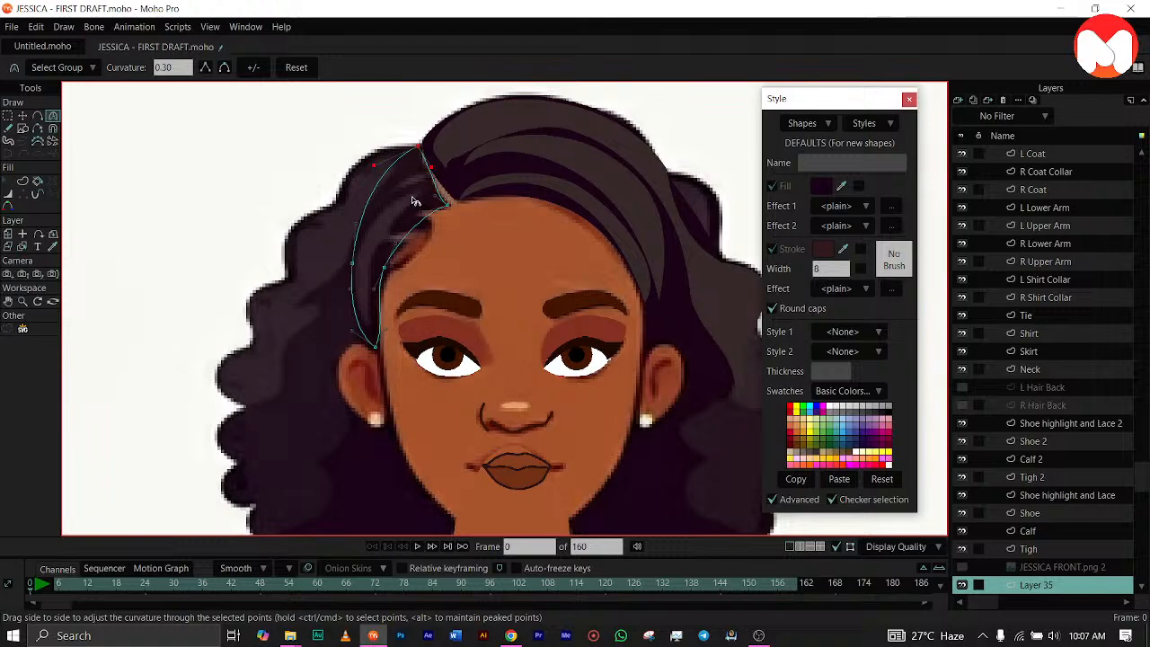
# Examine the traced front hair outline against the reference, along with the surrounding curls and shading on both sides of the head.
pyautogui.scroll(-1, 413, 200)
pyautogui.scroll(1, 413, 200)
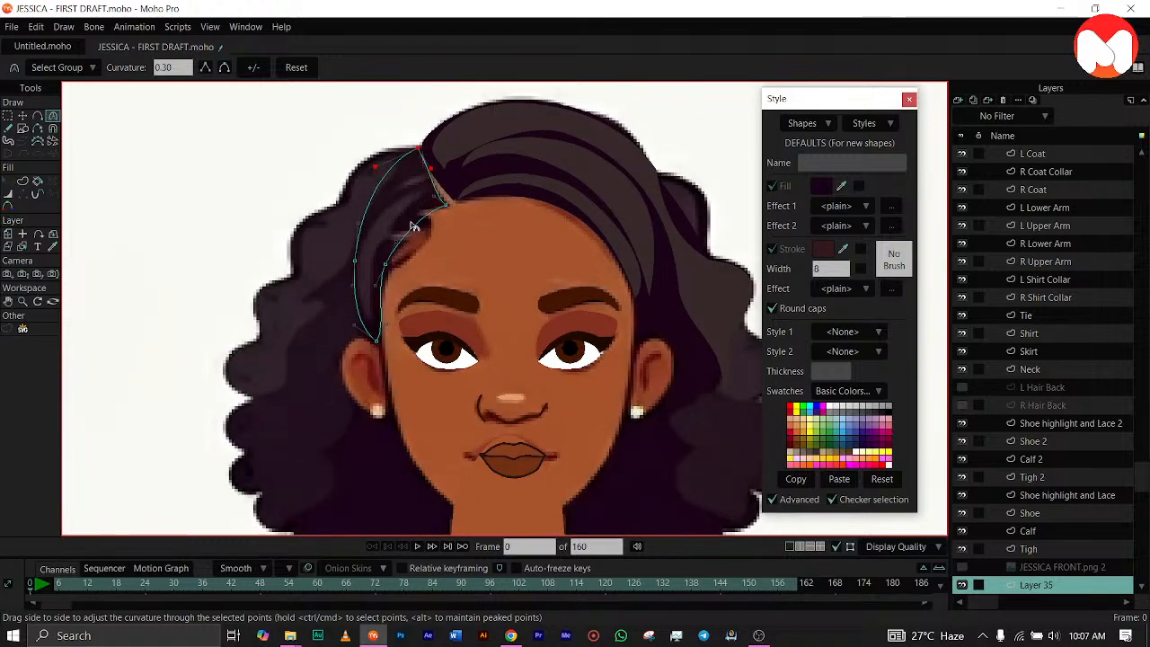
pyautogui.scroll(-2, 353, 273)
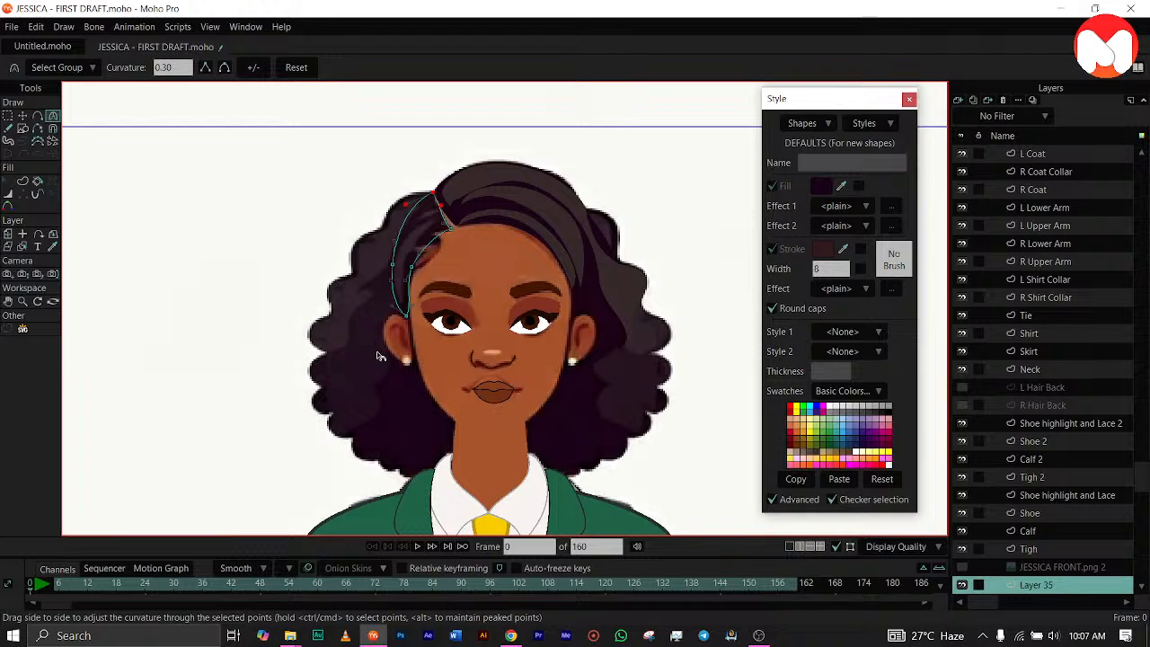
pyautogui.scroll(5, 379, 356)
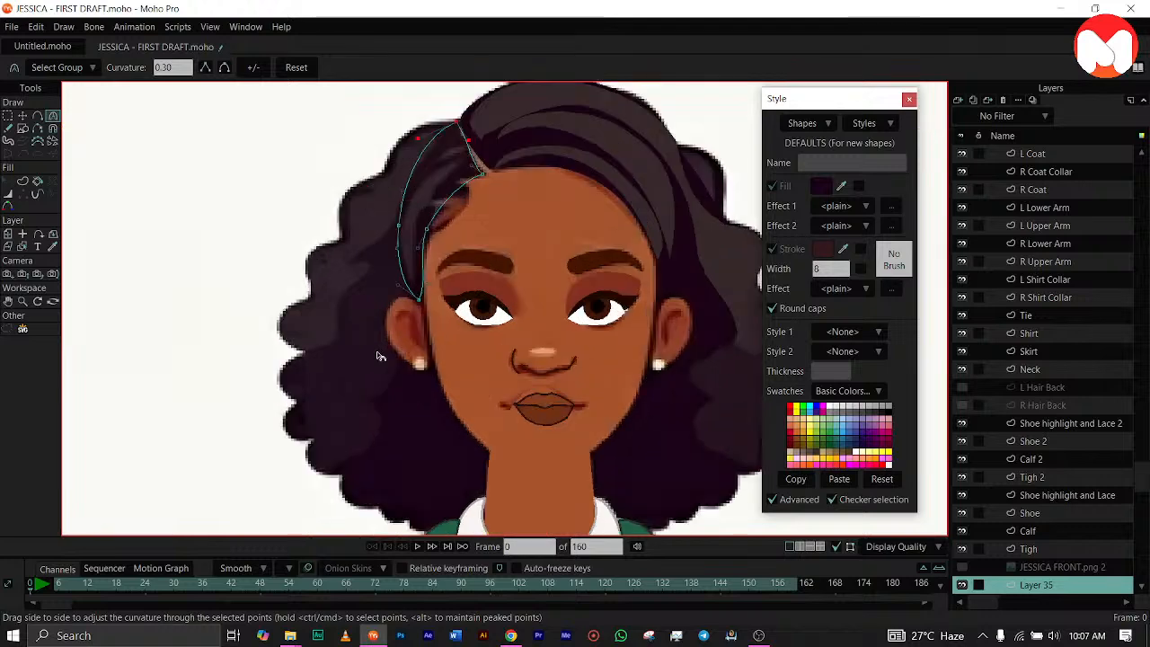
pyautogui.scroll(1, 375, 413)
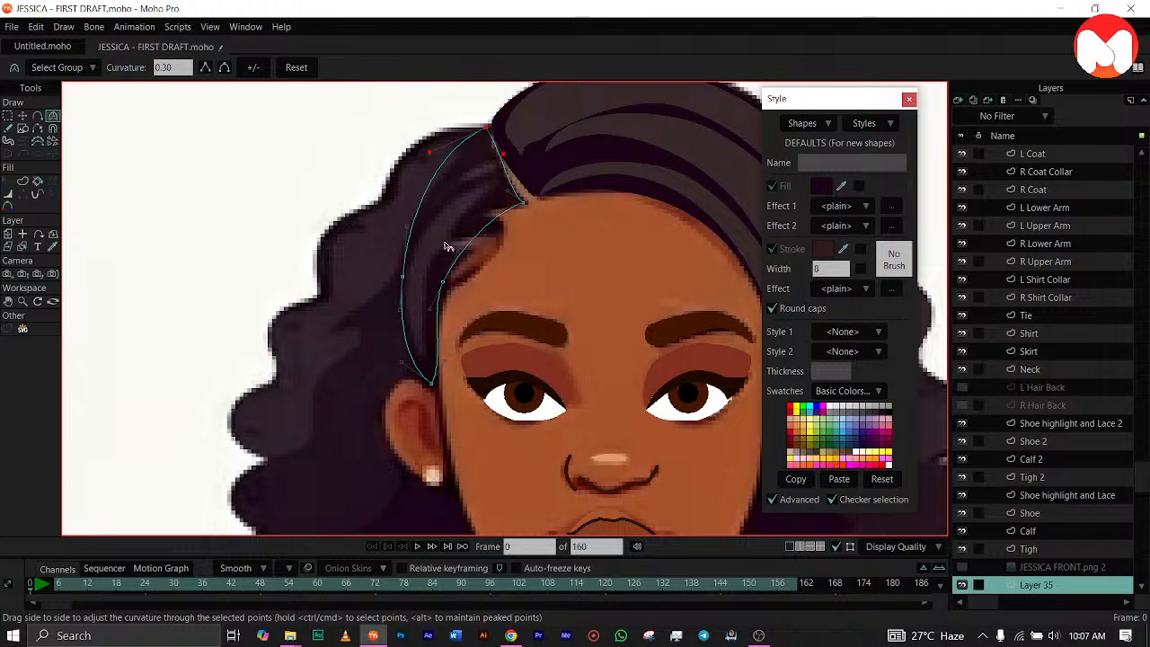
pyautogui.click(38, 117)
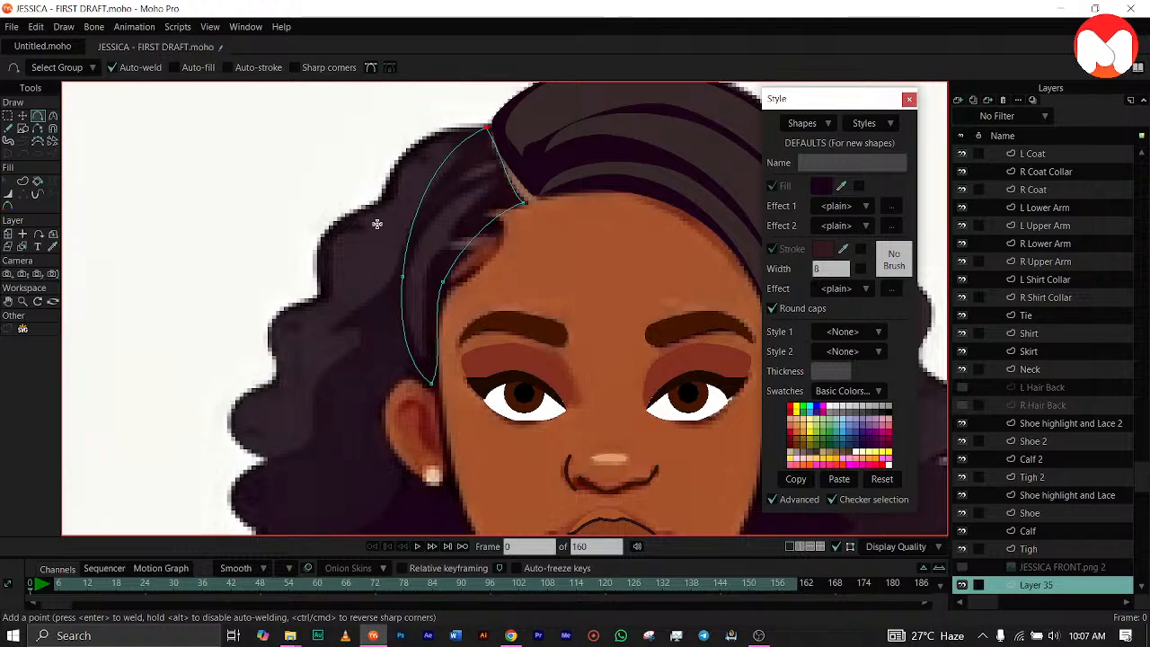
pyautogui.scroll(-1, 376, 224)
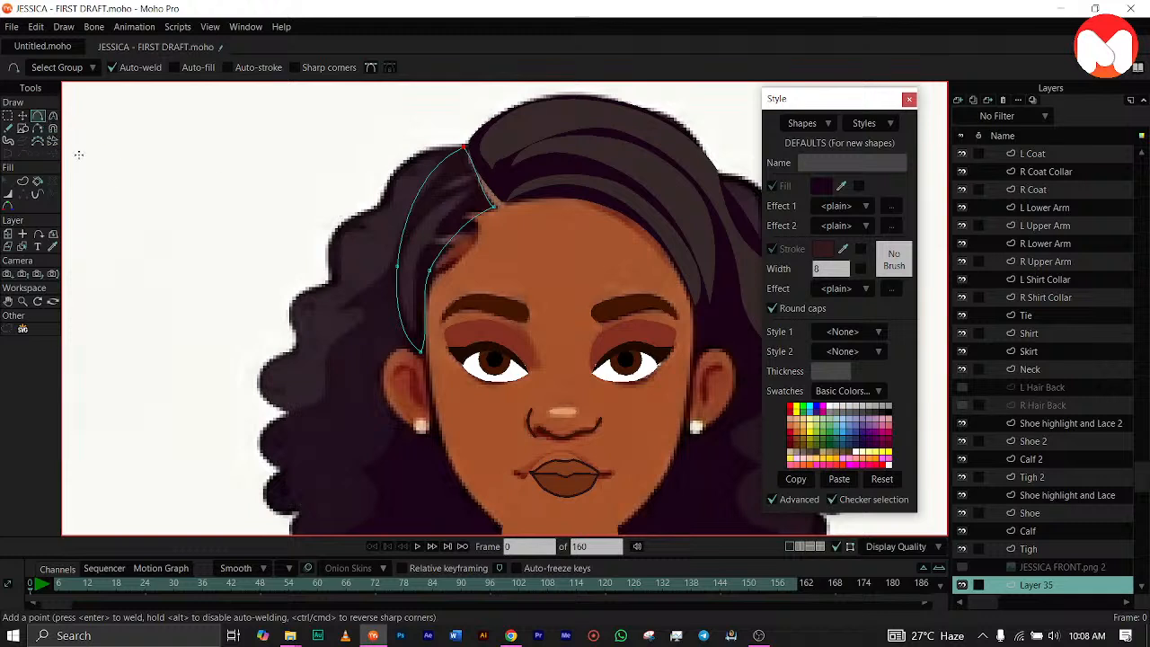
pyautogui.moveTo(392, 317); pyautogui.dragTo(371, 246)
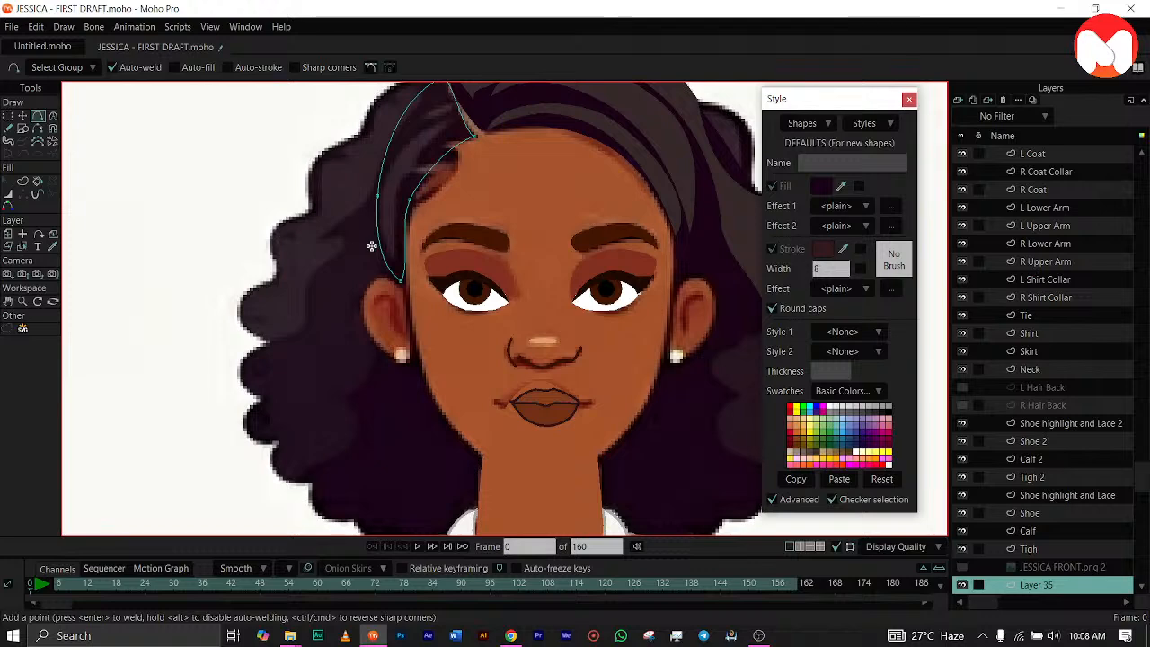
pyautogui.moveTo(372, 246); pyautogui.dragTo(284, 215)
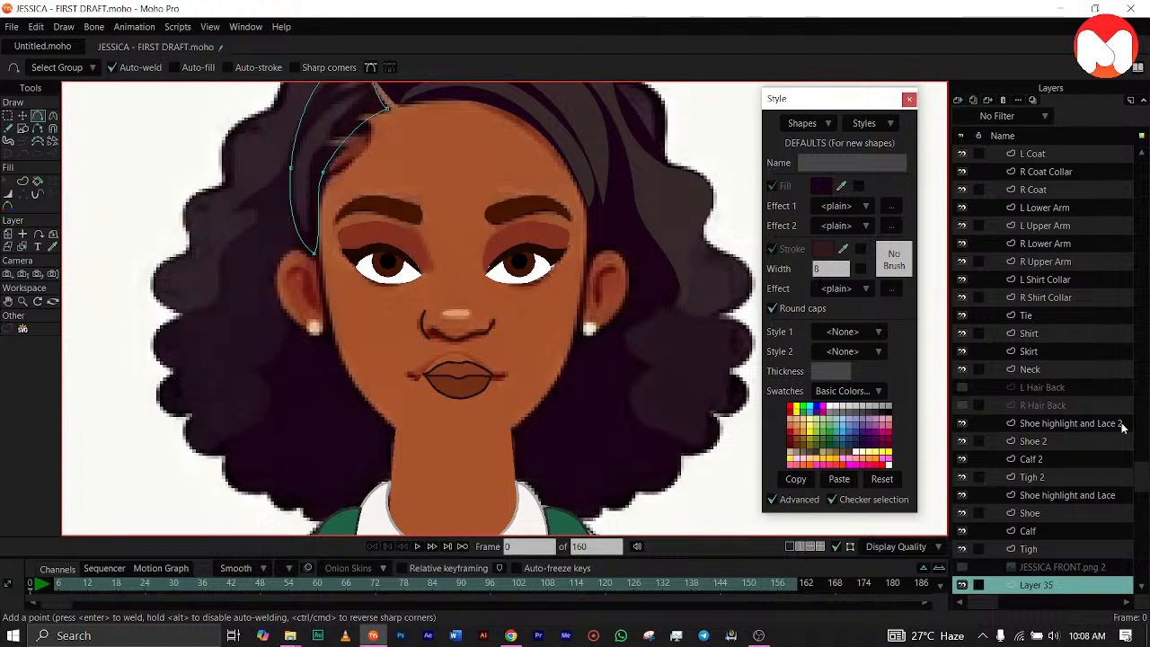
# Add a new vector layer directly above L Hair Back for more hair detail, keeping the default name.
pyautogui.click(1031, 386)
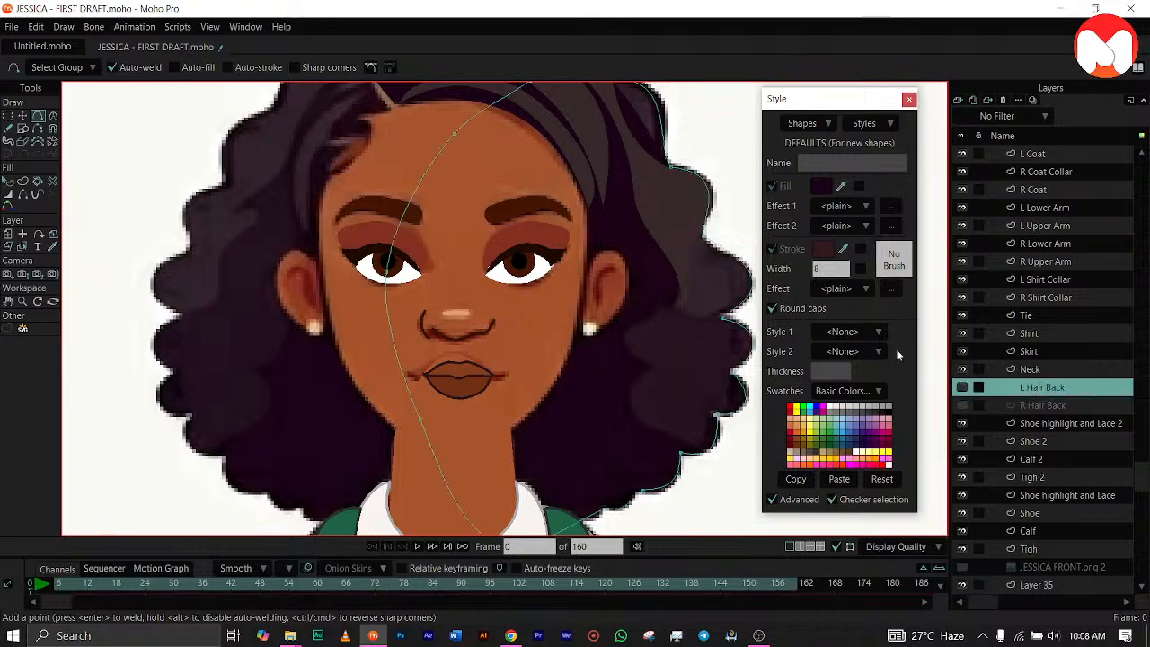
pyautogui.click(957, 99)
pyautogui.click(971, 115)
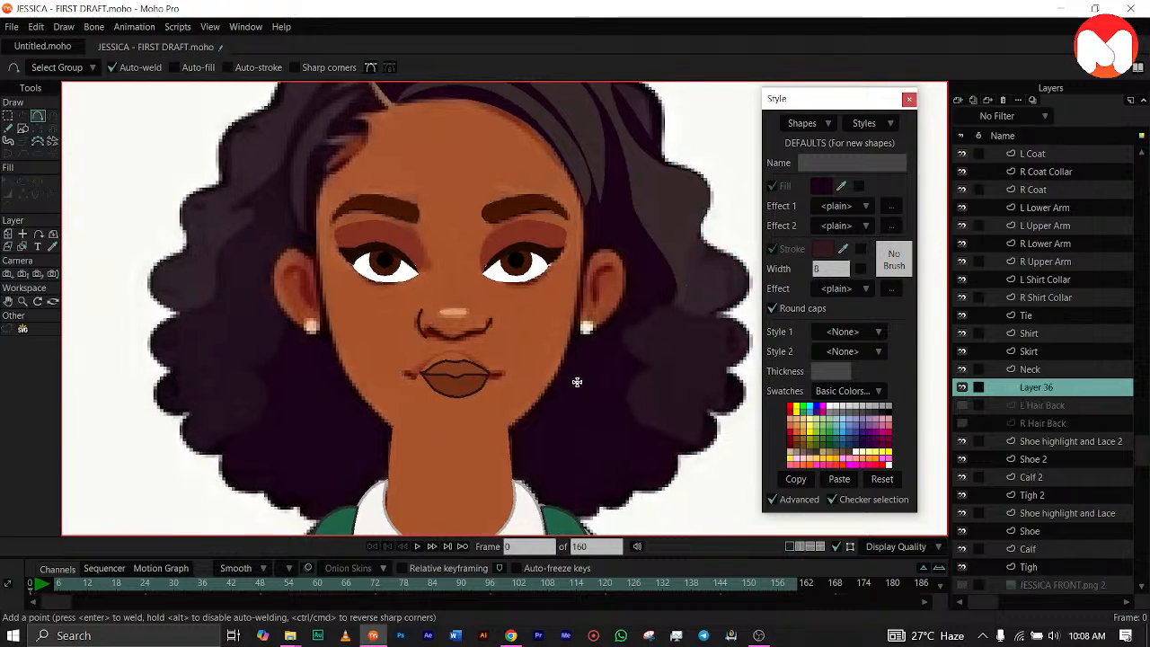
pyautogui.moveTo(575, 382); pyautogui.dragTo(519, 368)
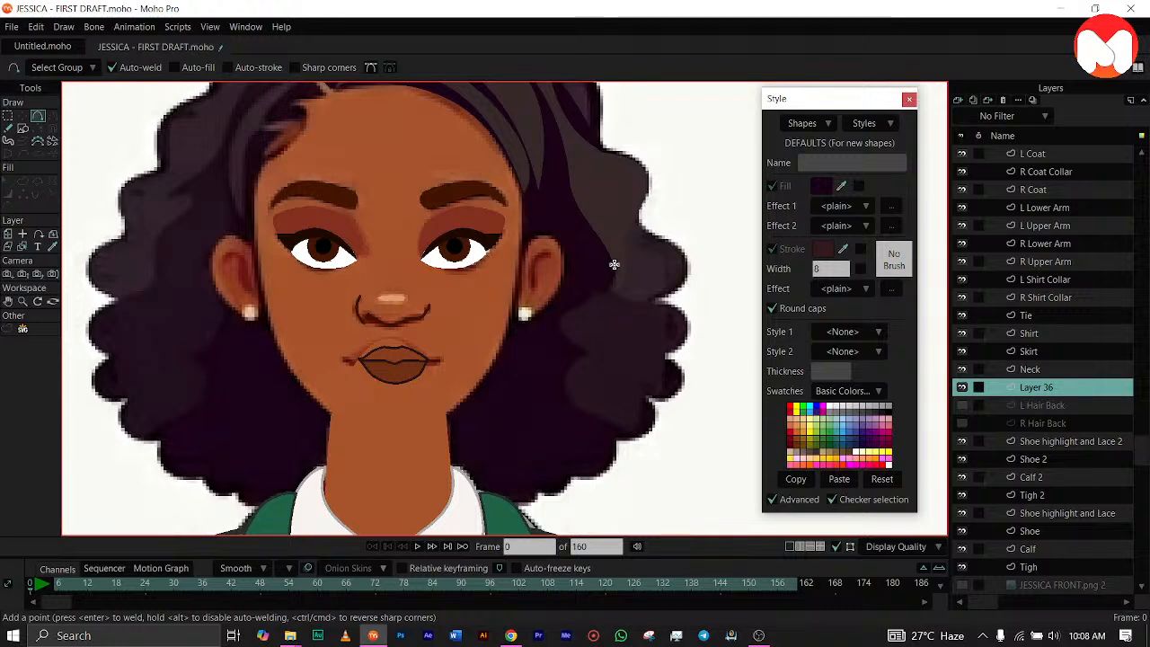